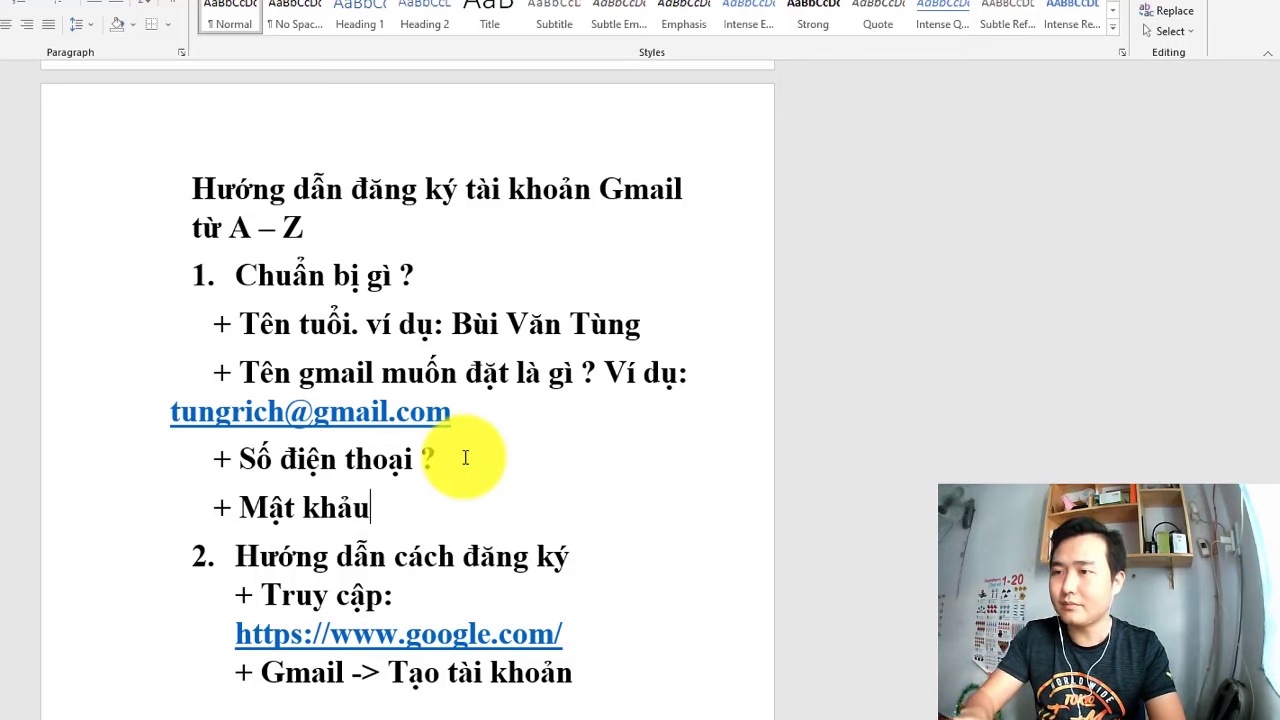
After 'Mật khẩu:' type 'bảo mật(ký tự viết hoa + ký tự đặc biệt (#$#,,...)'.
{"action": "type", "text": "bast"}
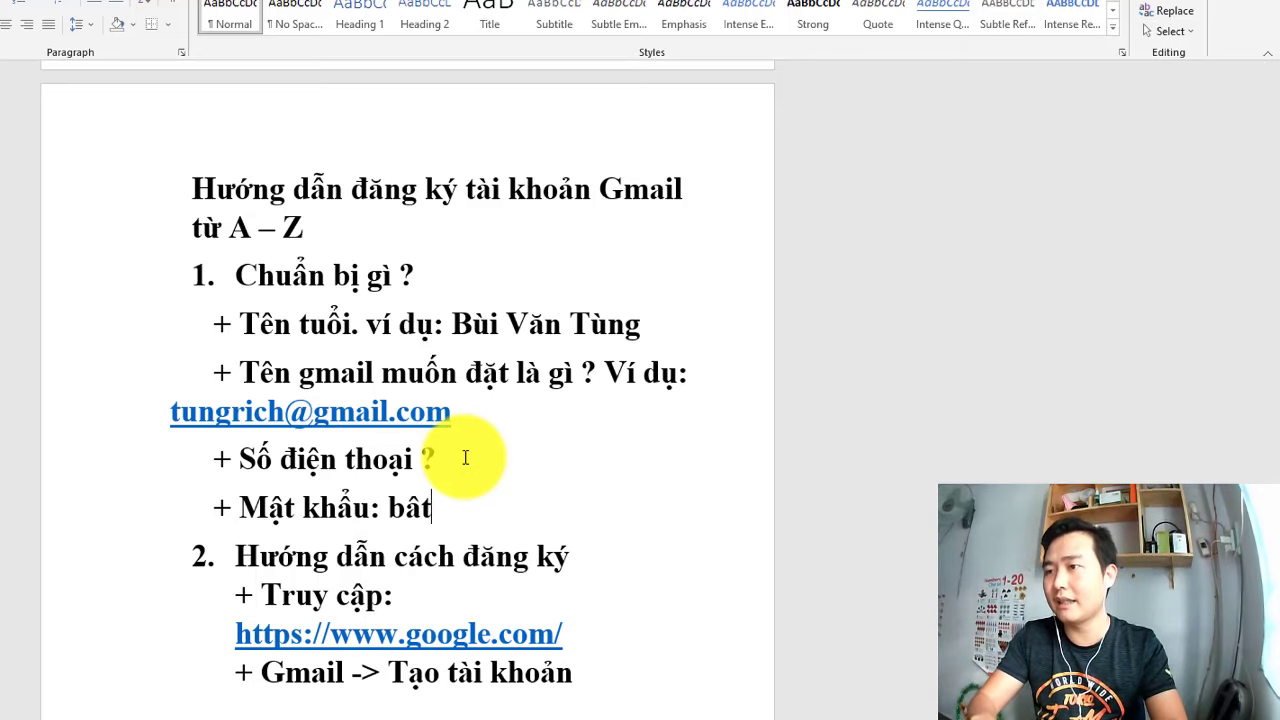
{"action": "key", "text": "BackSpace"}
{"action": "key", "text": "BackSpace"}
{"action": "type", "text": "aor maatj"}
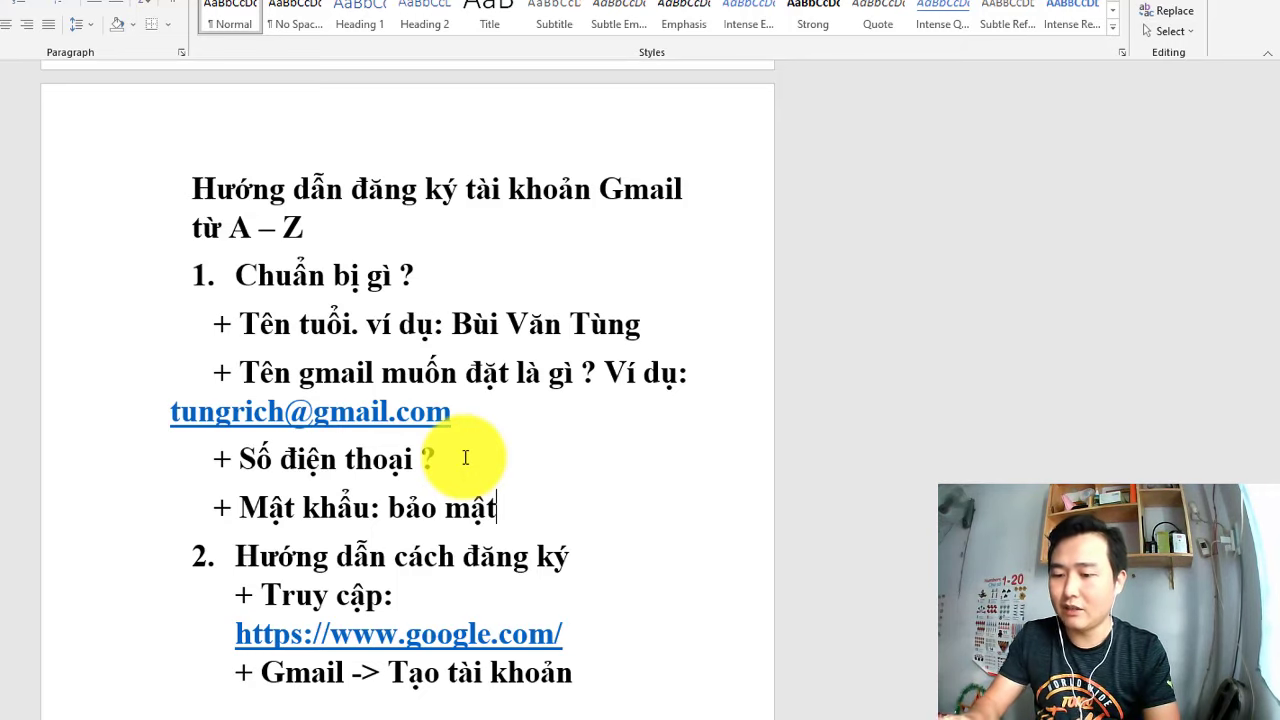
{"action": "type", "text": "()"}
{"action": "key", "text": "Left"}
{"action": "type", "text": "ký tự viết ho"}
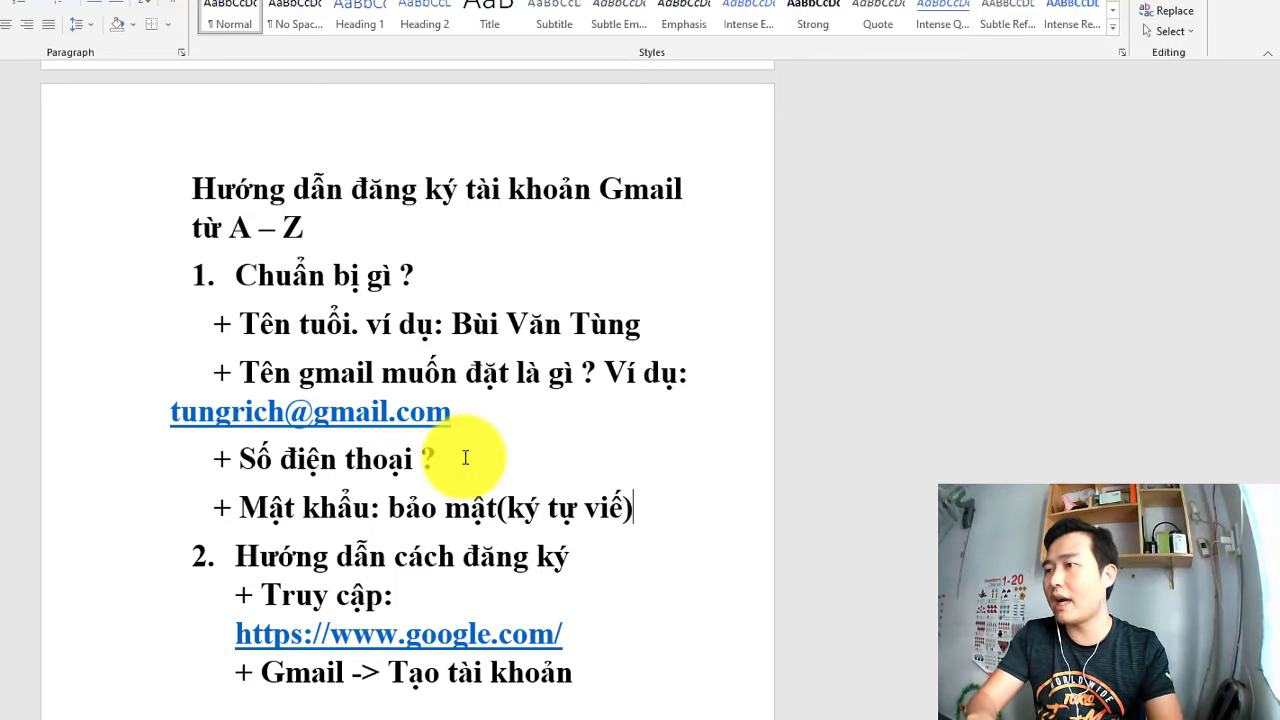
{"action": "type", "text": "a + "}
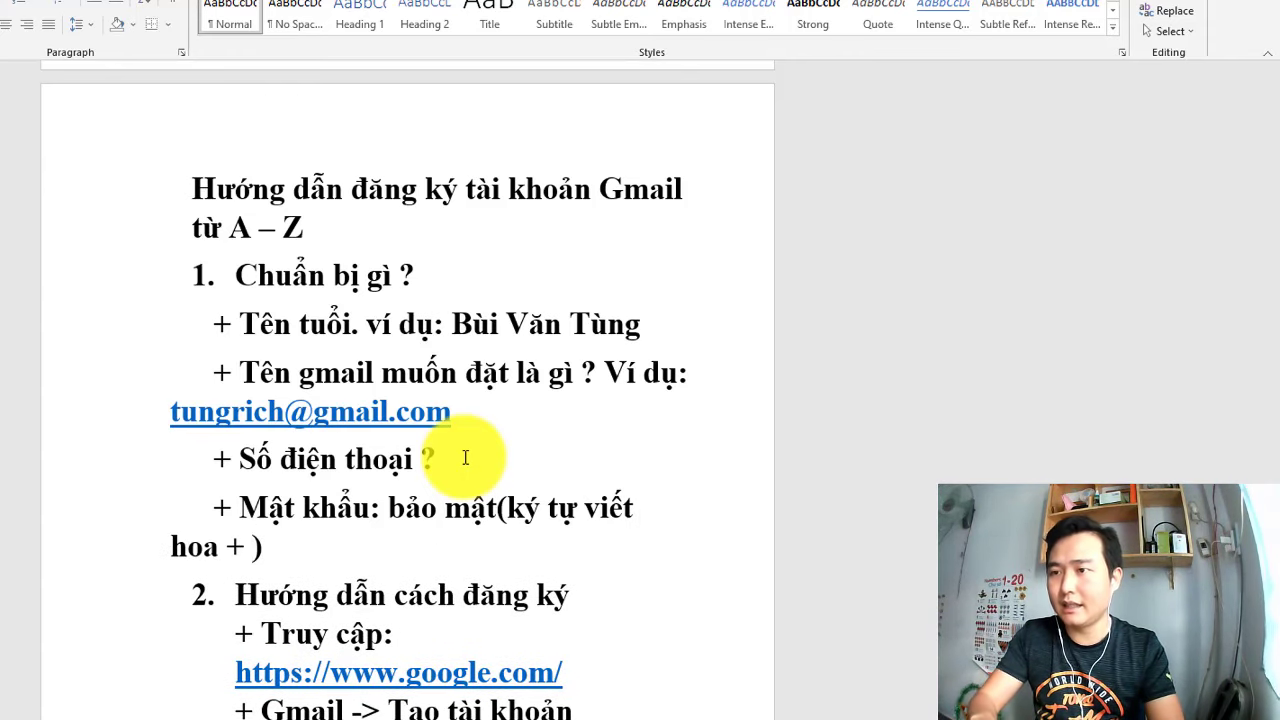
{"action": "type", "text": "k"}
{"action": "key", "text": "BackSpace"}
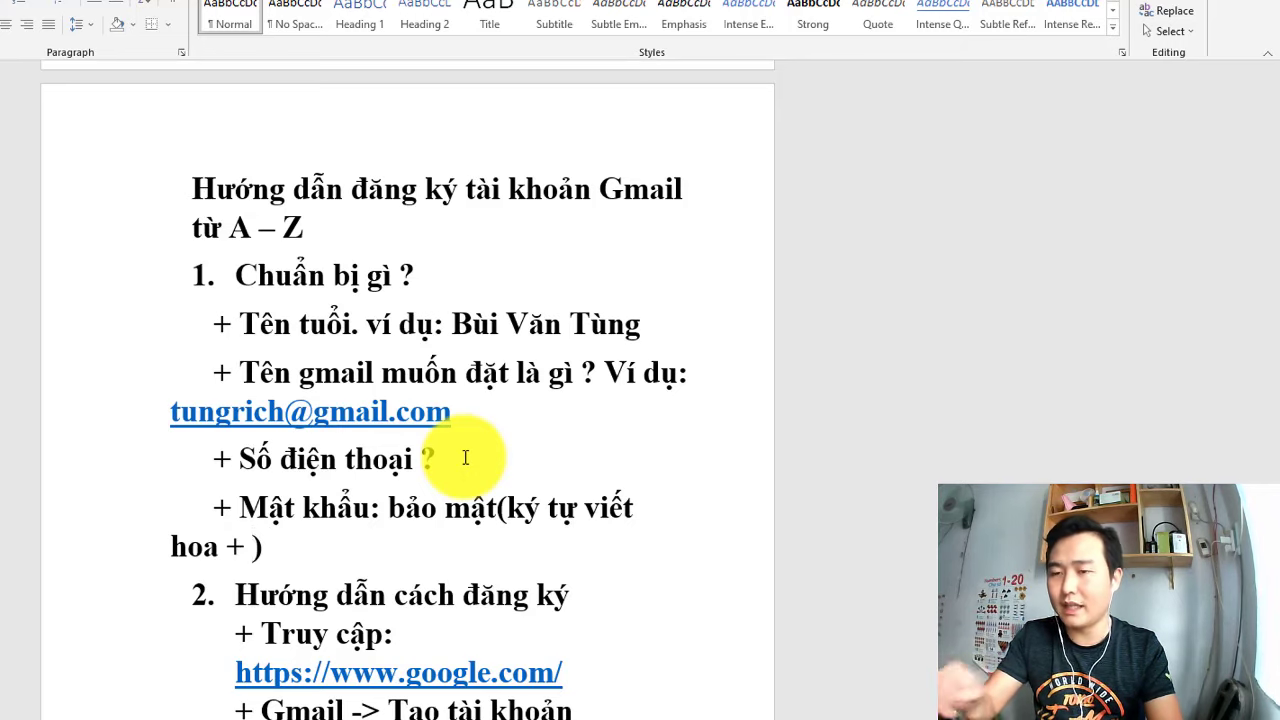
{"action": "type", "text": "ký tu"}
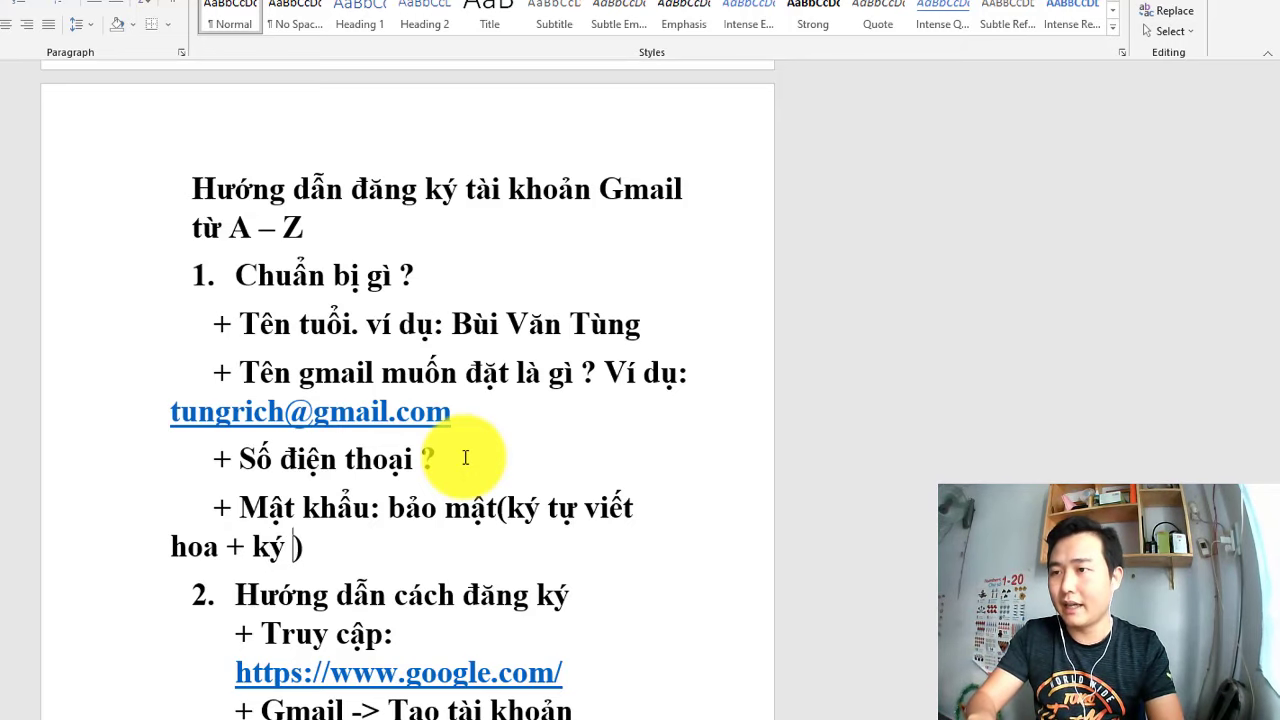
{"action": "type", "text": "ự đặc"}
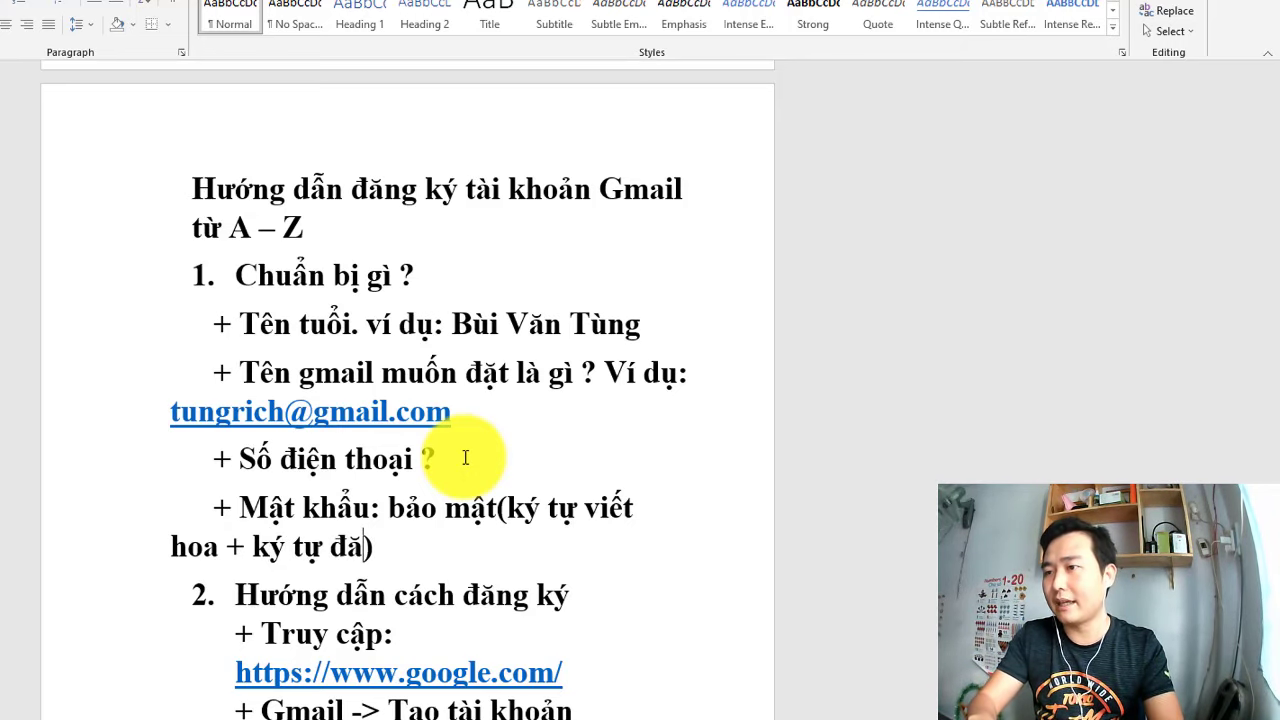
{"action": "type", "text": " biệt ("}
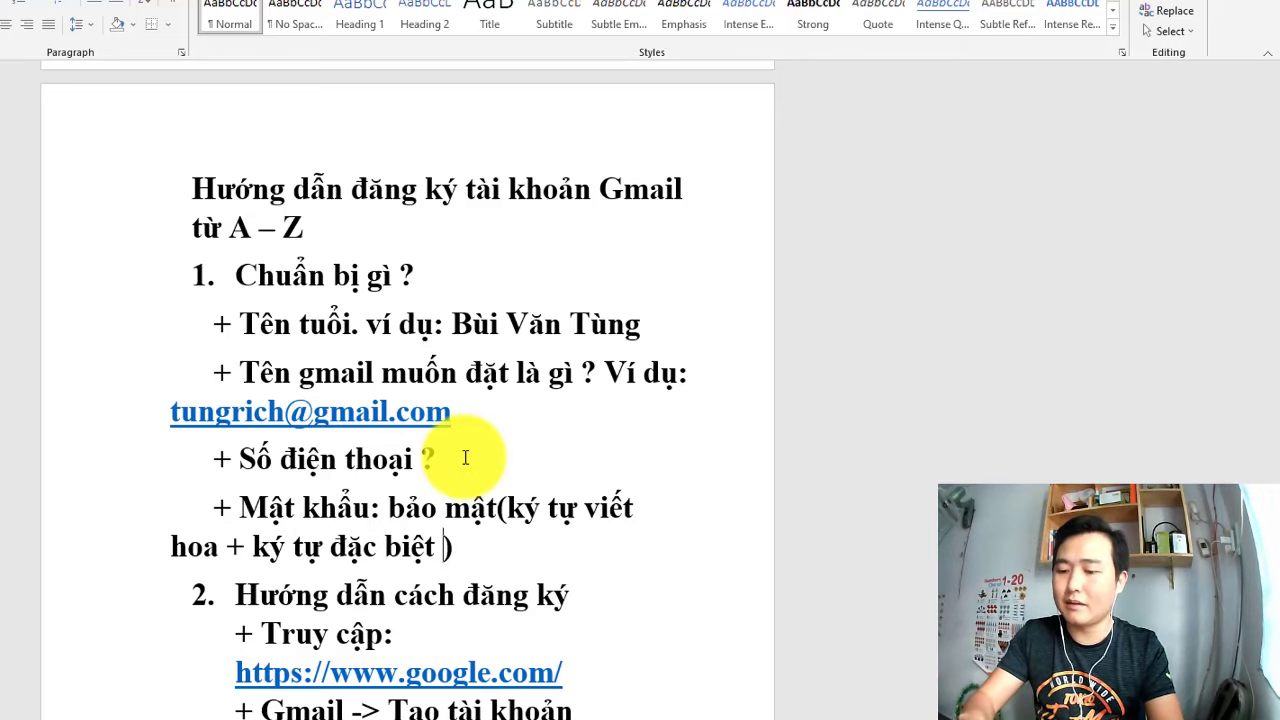
{"action": "type", "text": ")"}
{"action": "key", "text": "Left"}
{"action": "type", "text": "#$"}
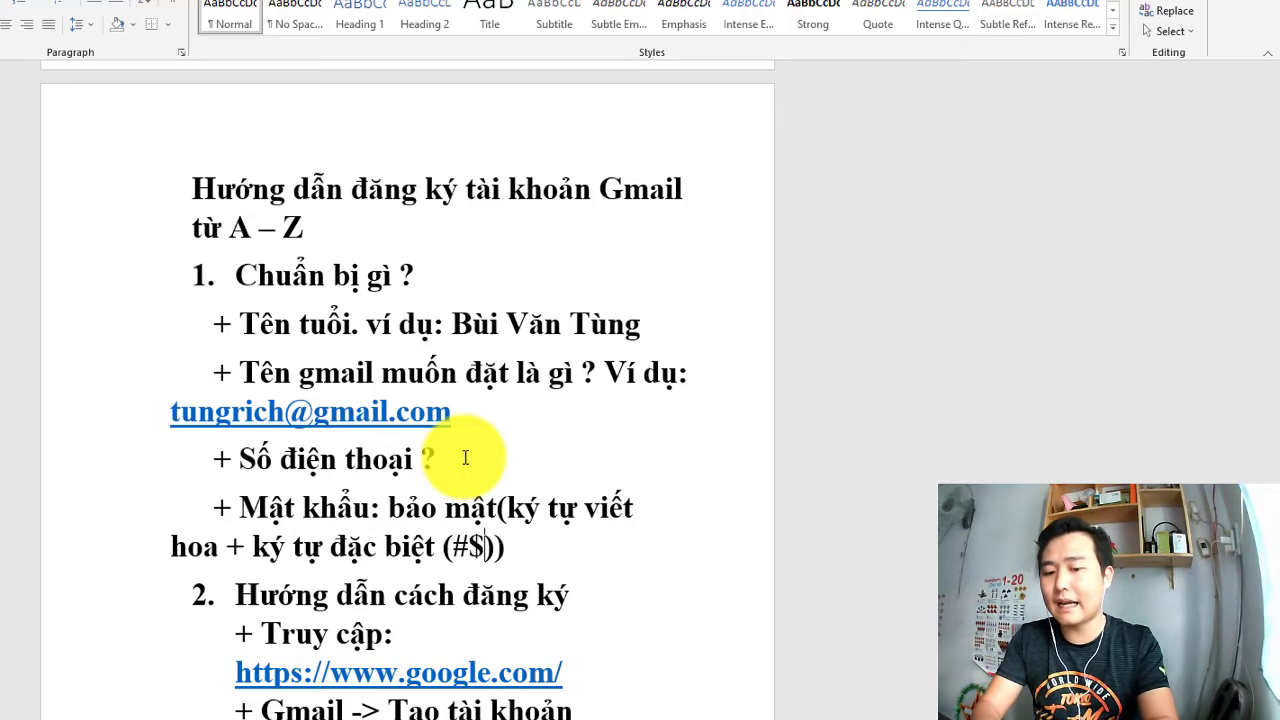
{"action": "type", "text": "#"}
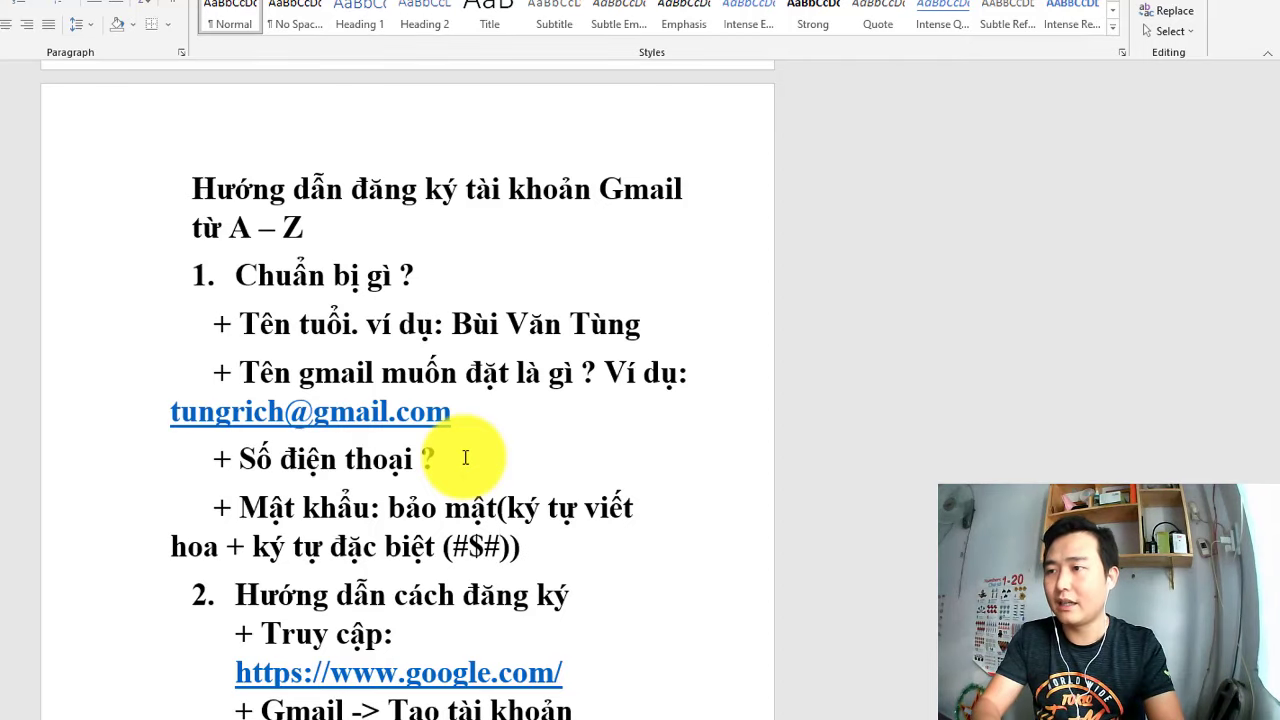
{"action": "type", "text": ",,"}
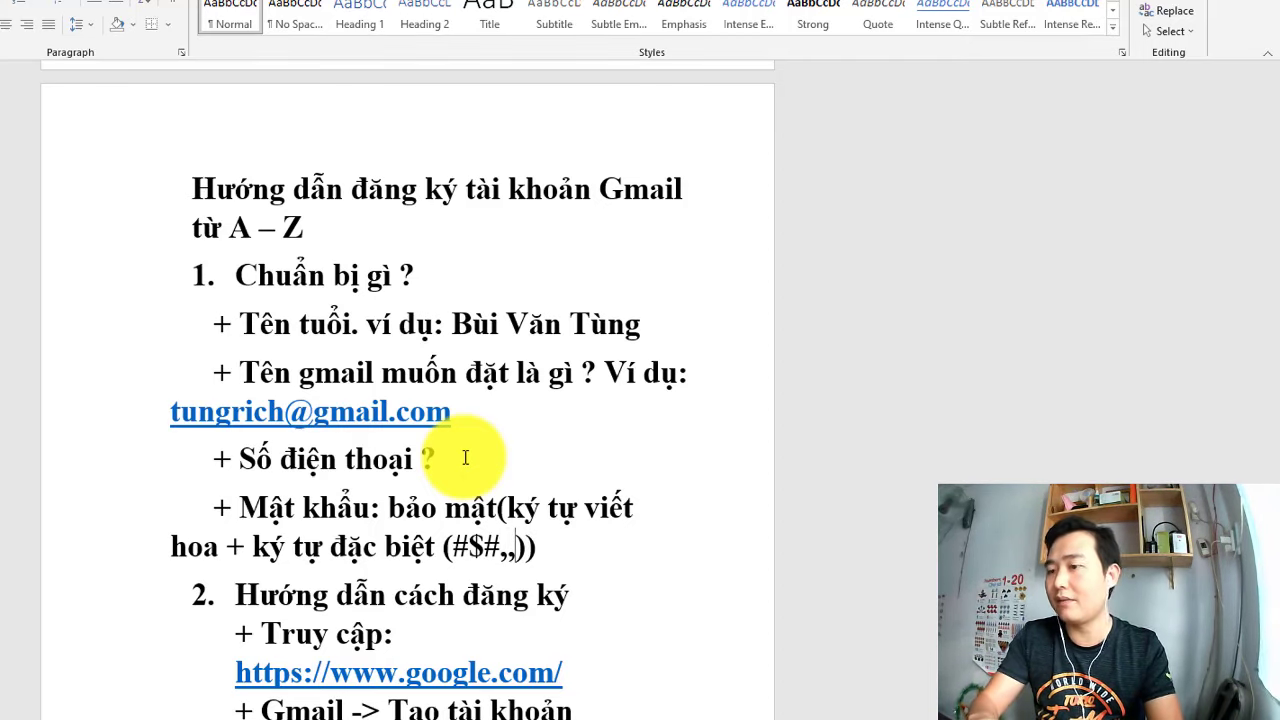
{"action": "type", "text": "..."}
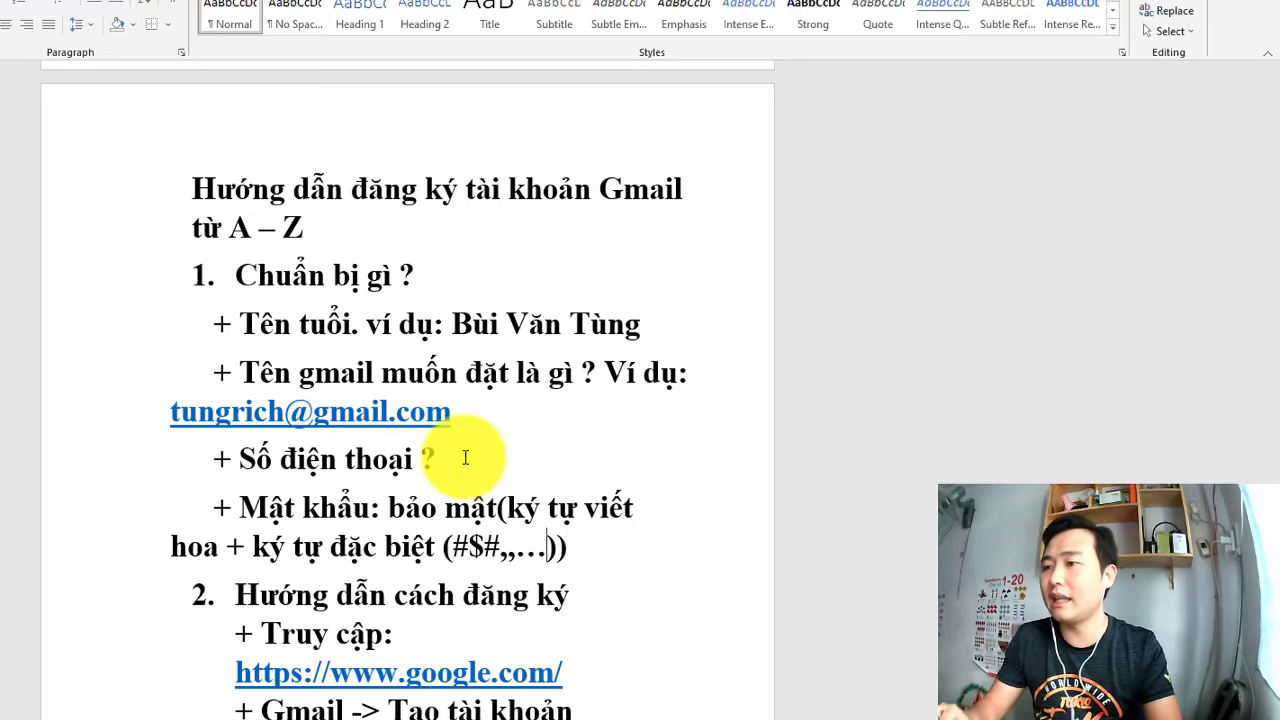
Add the uppercase example 'Tung' and '+ có số(123456)' to the password line.
{"action": "key", "text": "ctrl+Left"}
{"action": "key", "text": "ctrl+Left"}
{"action": "key", "text": "ctrl+Left"}
{"action": "key", "text": "ctrl+Left"}
{"action": "key", "text": "ctrl+Left"}
{"action": "key", "text": "ctrl+Left"}
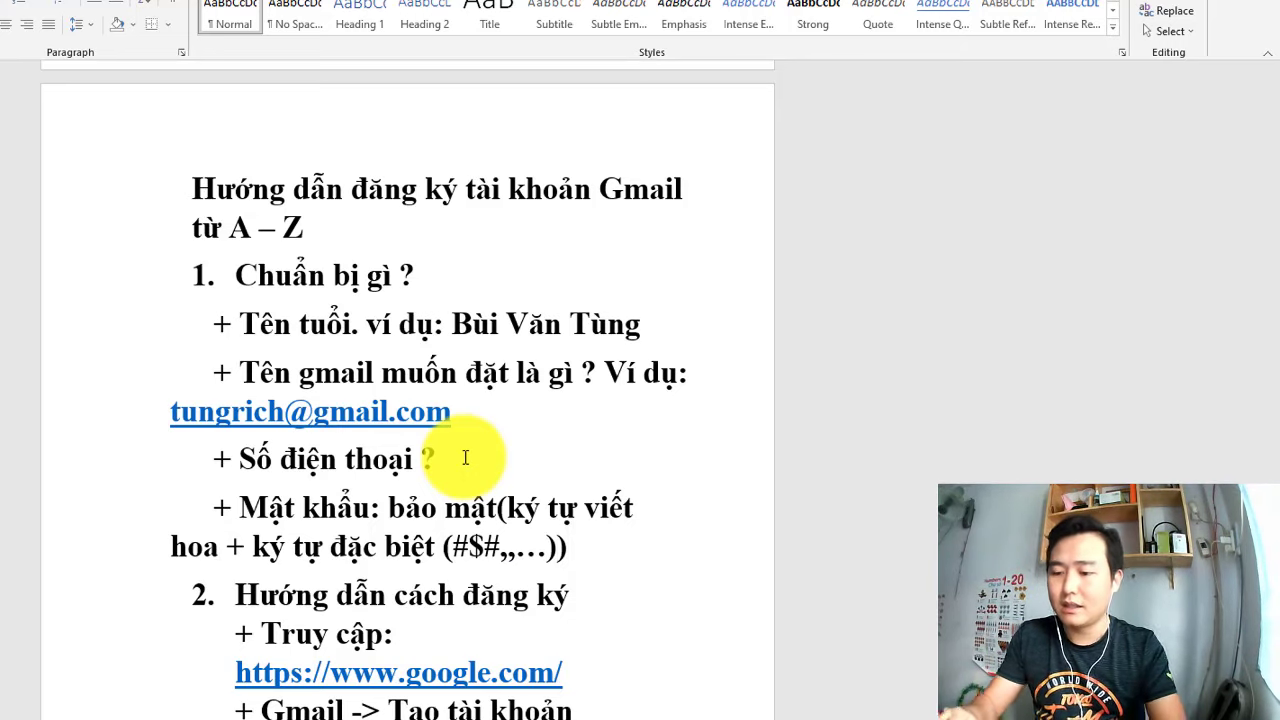
{"action": "key", "text": "BackSpace"}
{"action": "key", "text": "BackSpace"}
{"action": "key", "text": "BackSpace"}
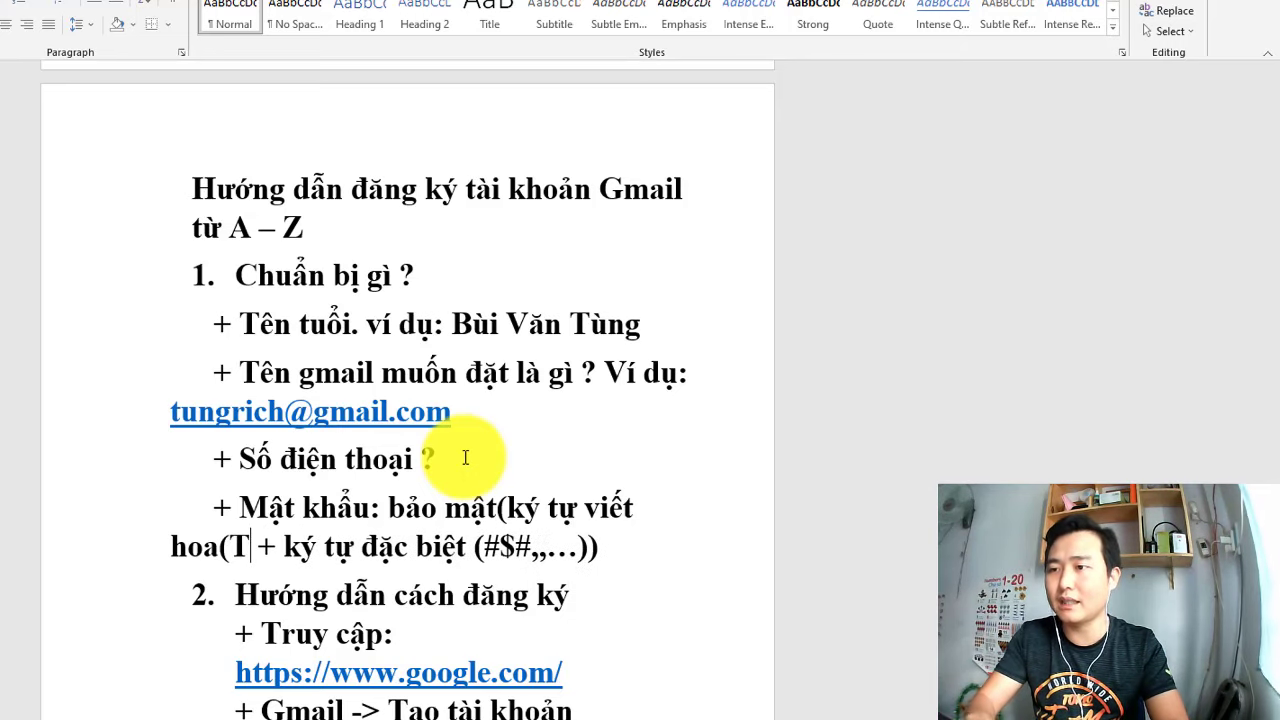
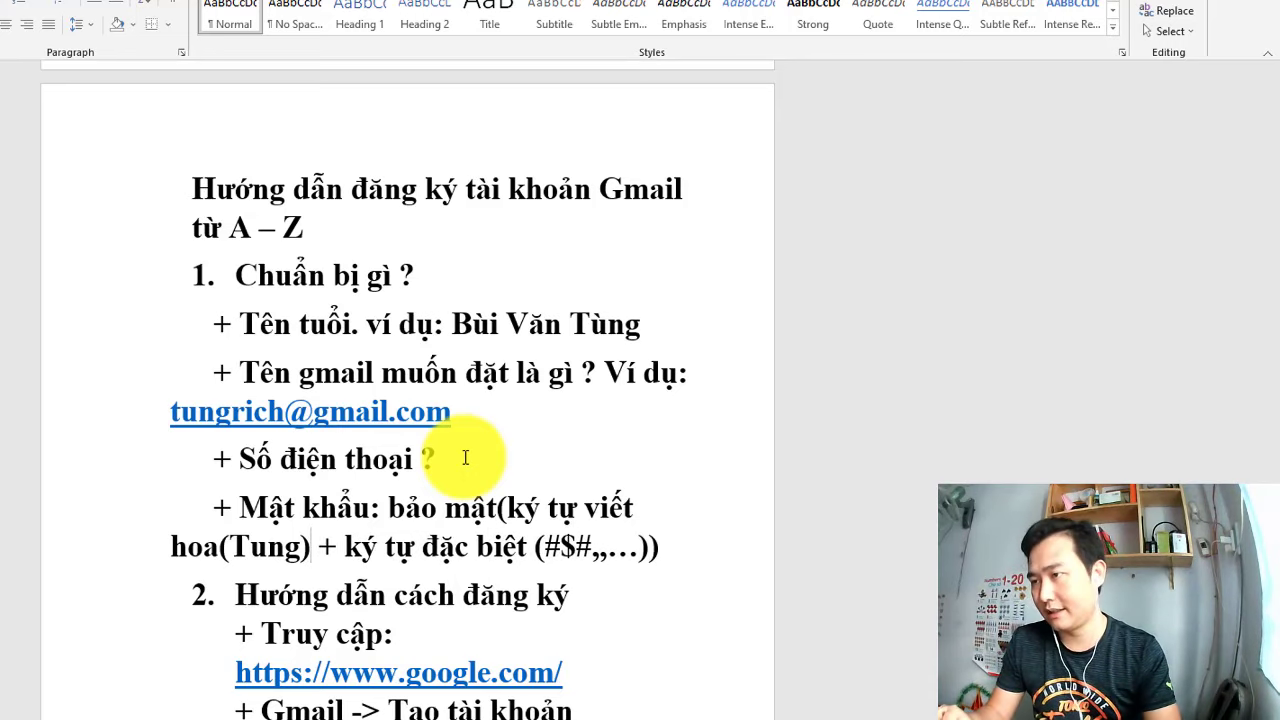
{"action": "key", "text": "Right"}
{"action": "key", "text": "Right"}
{"action": "key", "text": "Right"}
{"action": "key", "text": "Right"}
{"action": "key", "text": "Right"}
{"action": "key", "text": "Right"}
{"action": "key", "text": "Right"}
{"action": "key", "text": "Right"}
{"action": "key", "text": "Right"}
{"action": "key", "text": "Right"}
{"action": "key", "text": "Right"}
{"action": "key", "text": "Right"}
{"action": "key", "text": "Right"}
{"action": "key", "text": "Right"}
{"action": "key", "text": "Right"}
{"action": "key", "text": "Right"}
{"action": "key", "text": "Right"}
{"action": "key", "text": "Right"}
{"action": "key", "text": "Right"}
{"action": "key", "text": "Right"}
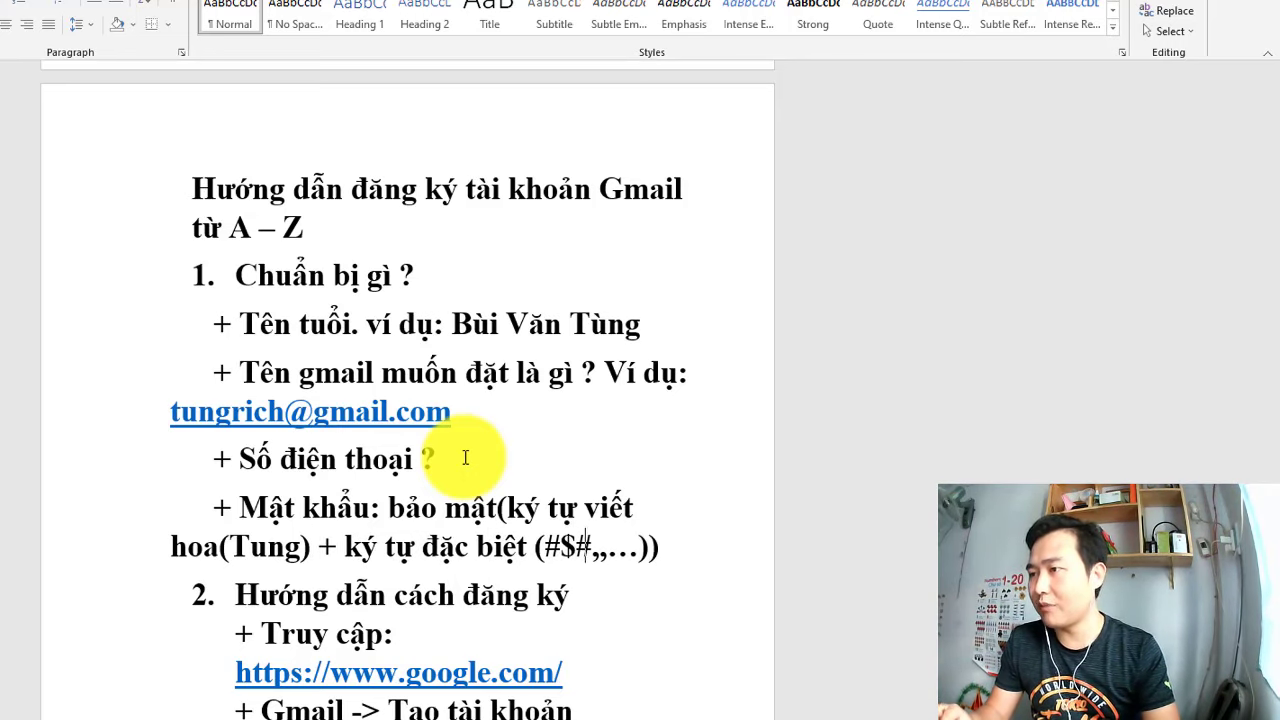
{"action": "key", "text": "Right"}
{"action": "key", "text": "Right"}
{"action": "key", "text": "Right"}
{"action": "key", "text": "Right"}
{"action": "key", "text": "Right"}
{"action": "key", "text": "Left"}
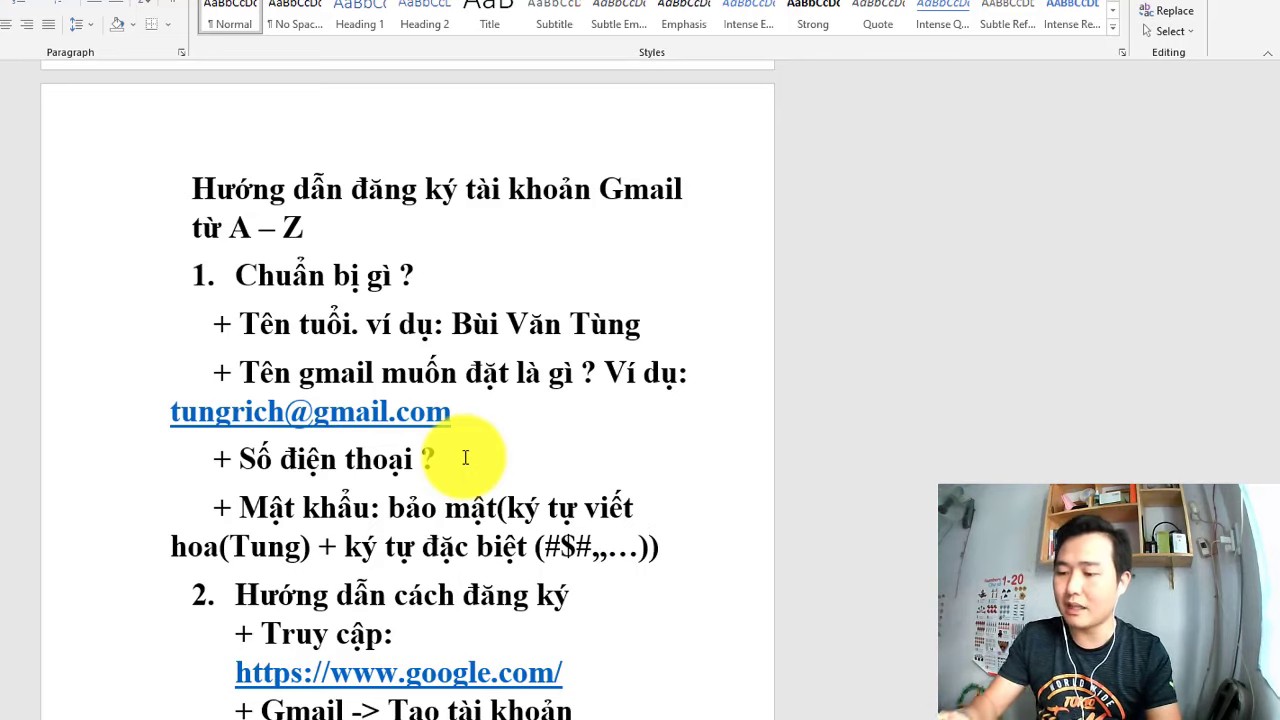
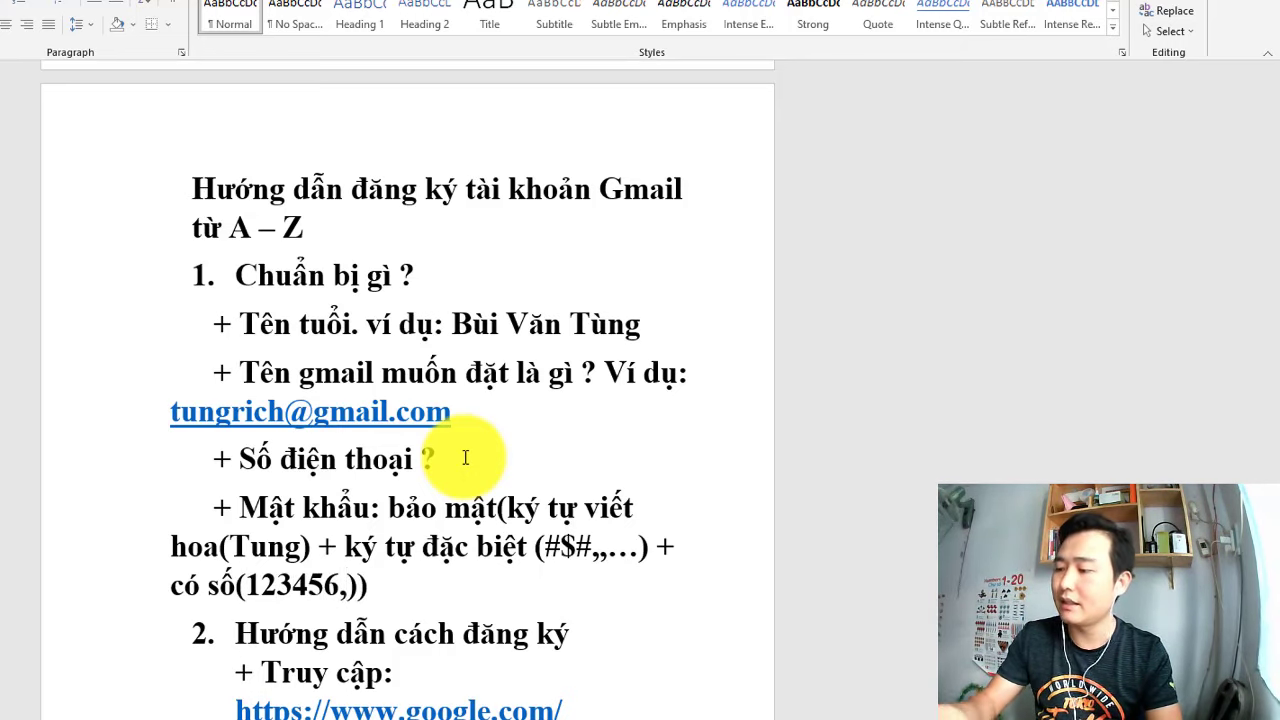
{"action": "key", "text": "BackSpace"}
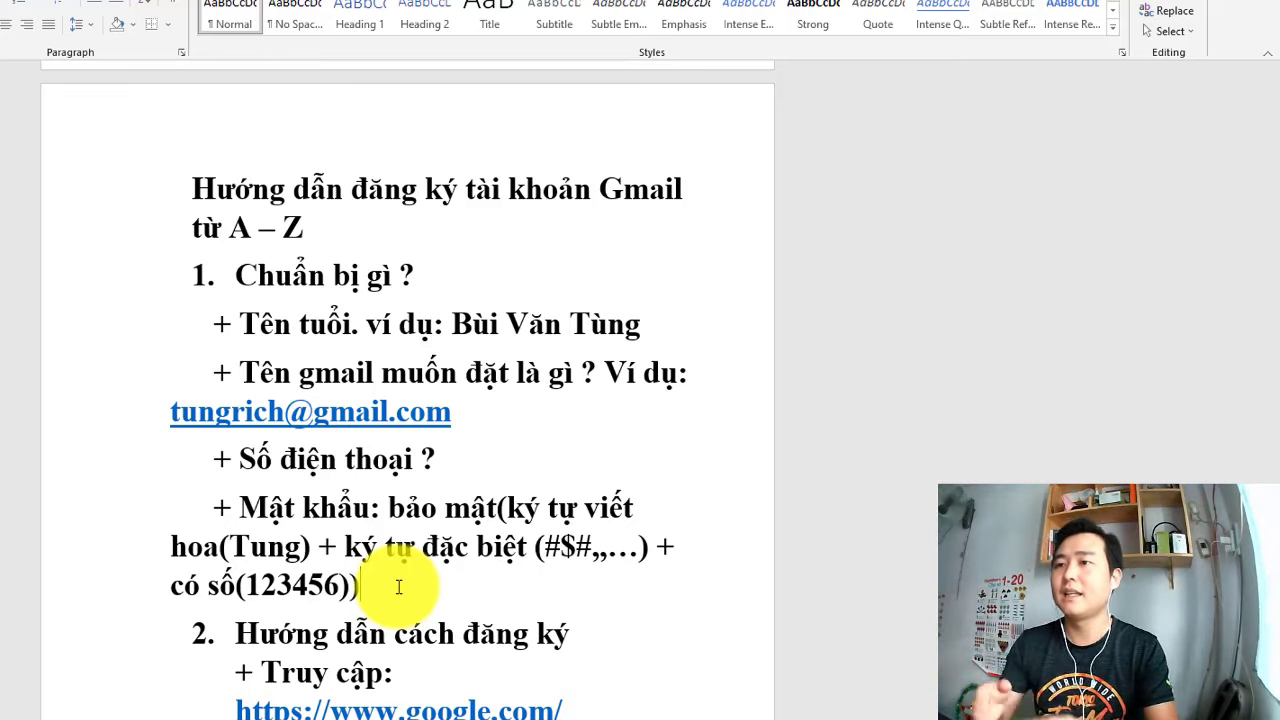
{"action": "scroll", "coordinate": [399, 600], "scroll_direction": "down", "scroll_amount": 2}
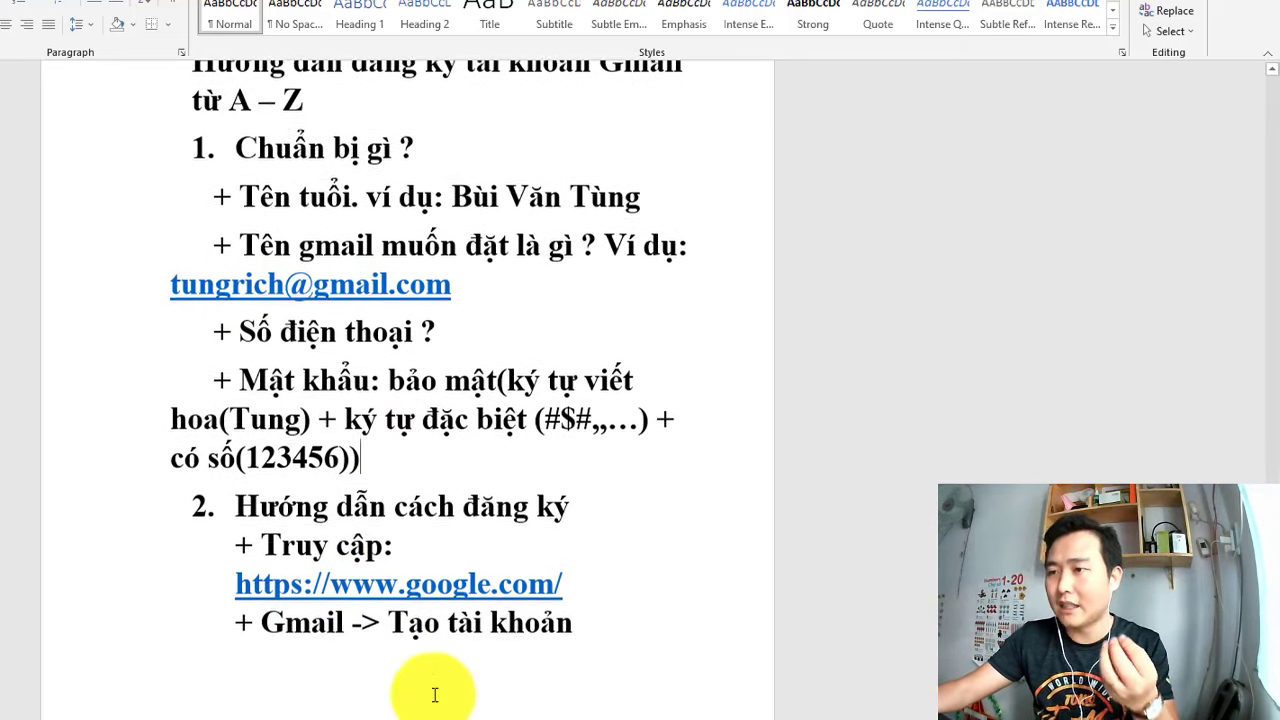
{"action": "scroll", "coordinate": [409, 677], "scroll_direction": "down", "scroll_amount": 1}
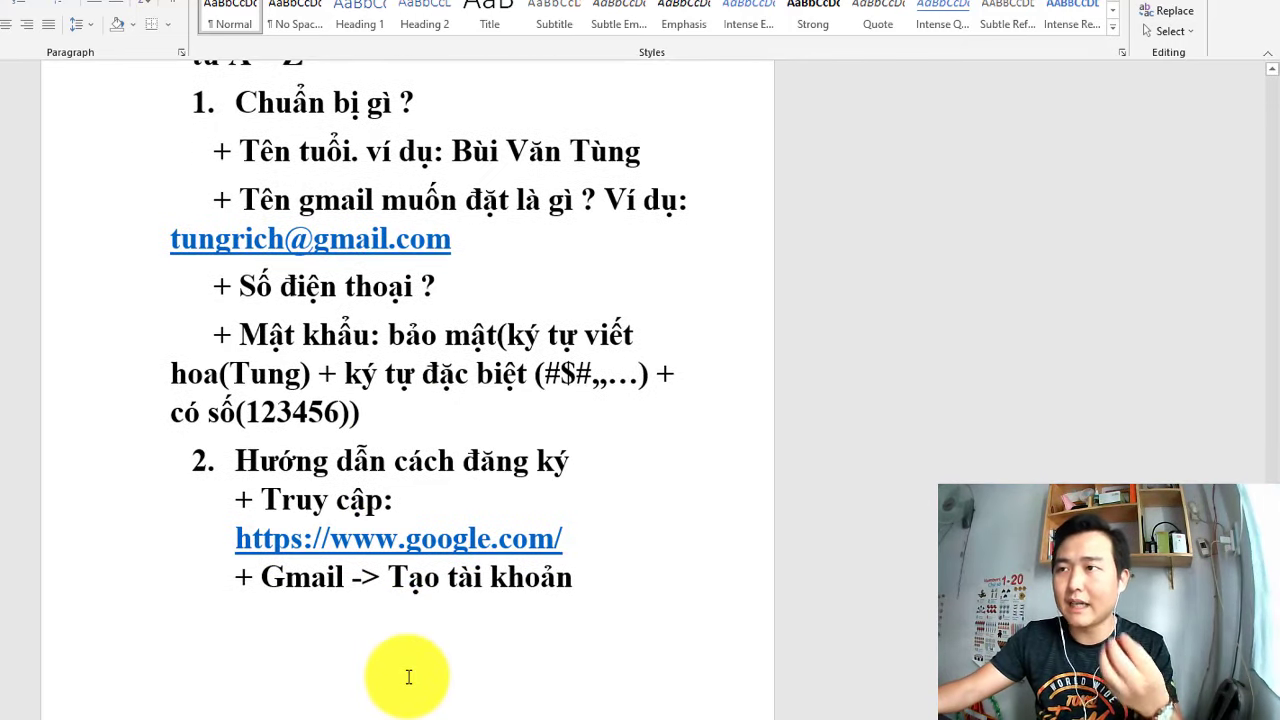
{"action": "scroll", "coordinate": [409, 677], "scroll_direction": "up", "scroll_amount": 2}
{"action": "scroll", "coordinate": [425, 668], "scroll_direction": "down", "scroll_amount": 2}
{"action": "scroll", "coordinate": [427, 668], "scroll_direction": "up", "scroll_amount": 2}
{"action": "scroll", "coordinate": [427, 668], "scroll_direction": "up", "scroll_amount": 2}
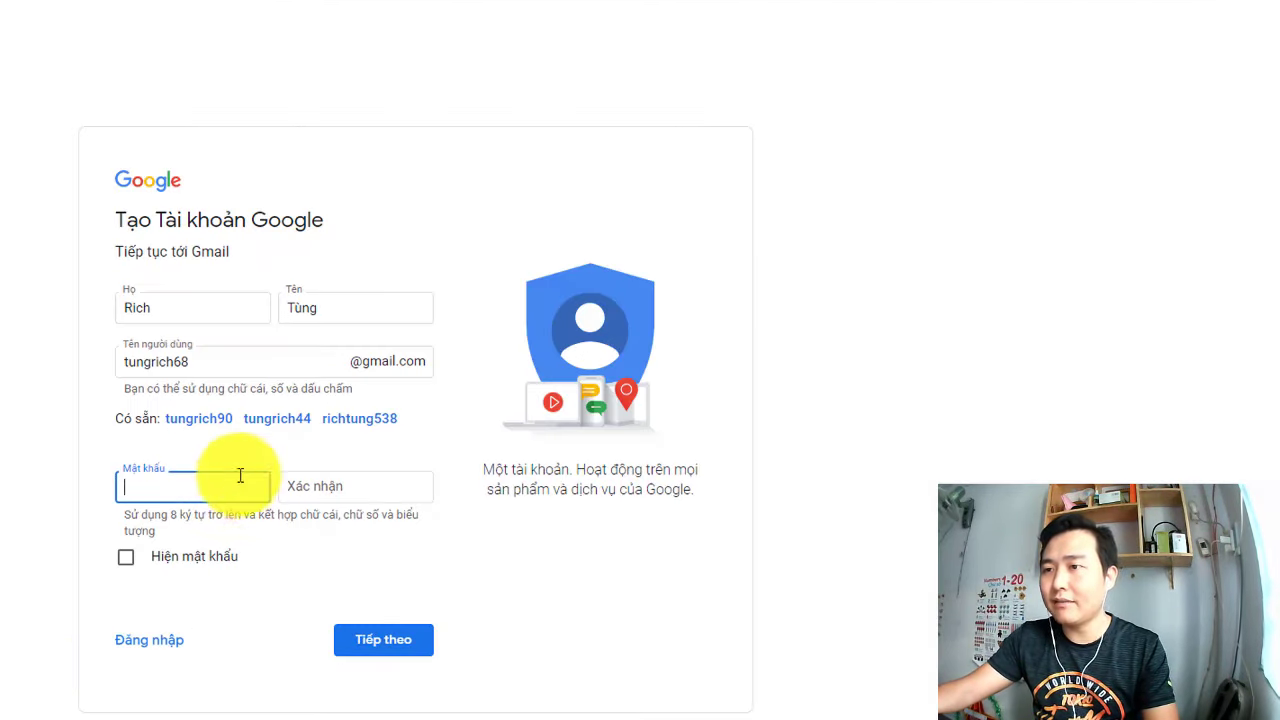
Enter and confirm the new account password, then submit the sign-up form.
{"action": "left_click", "coordinate": [205, 486]}
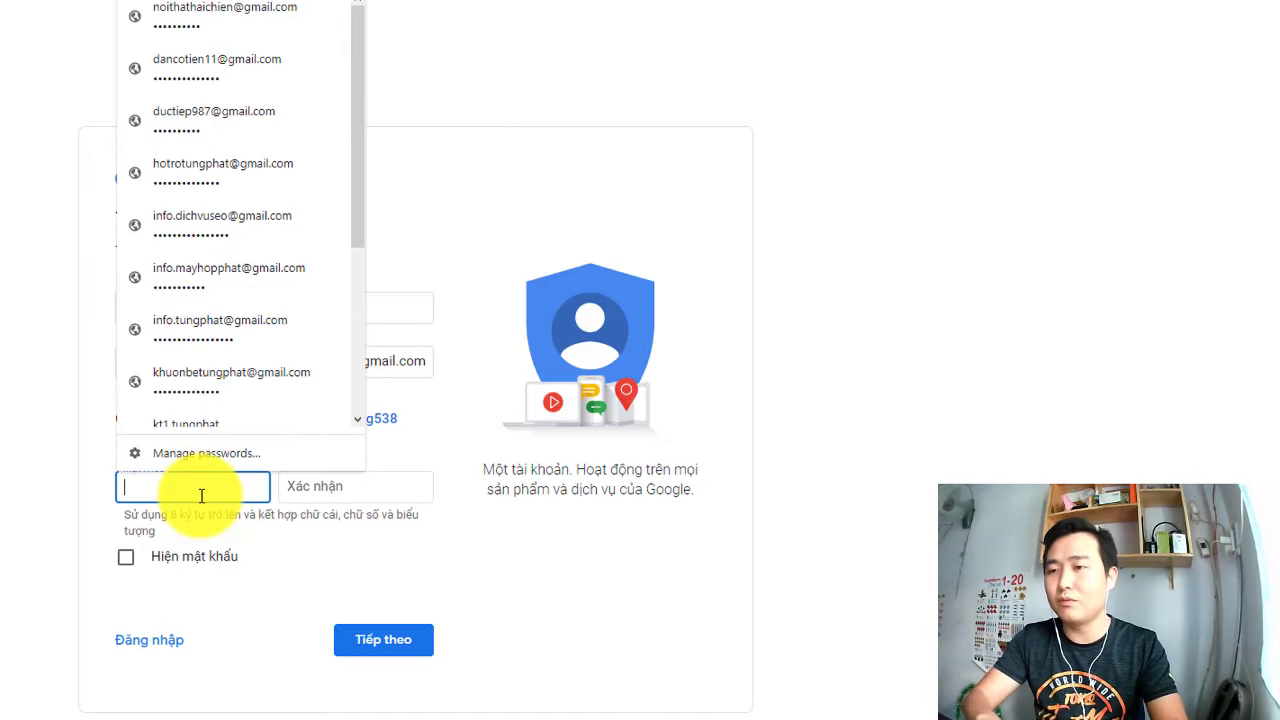
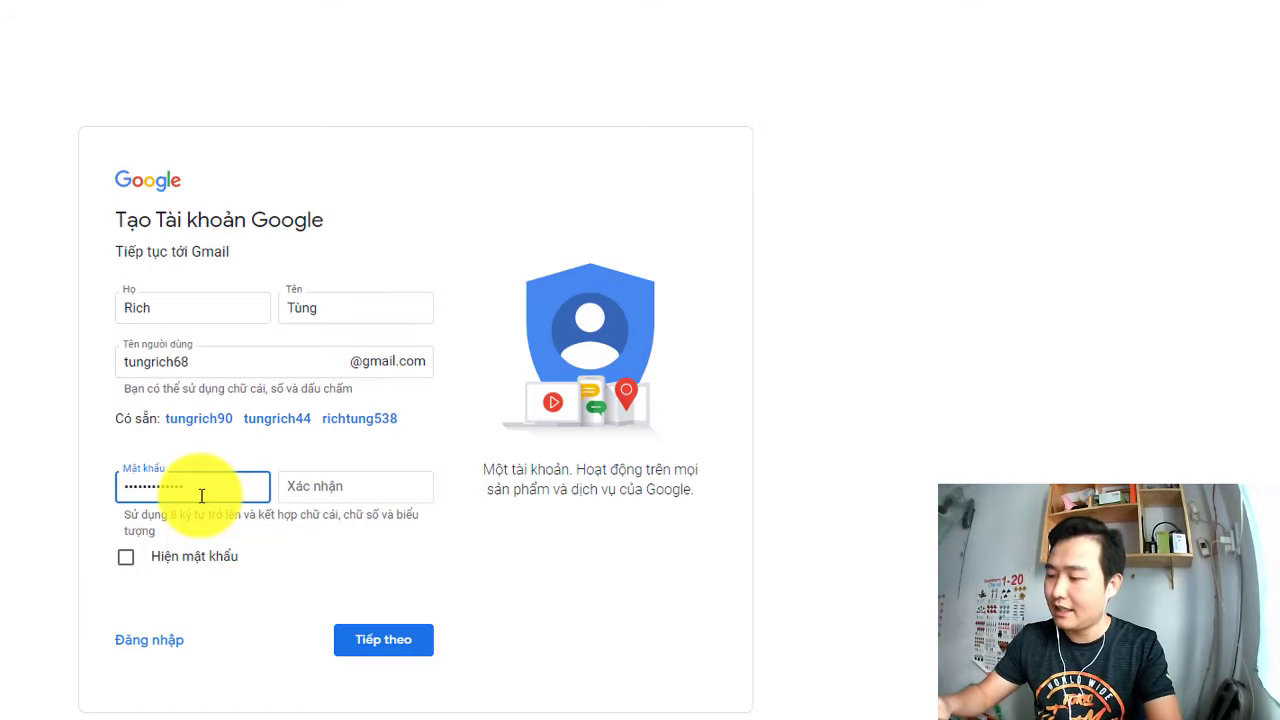
{"action": "key", "text": "Tab"}
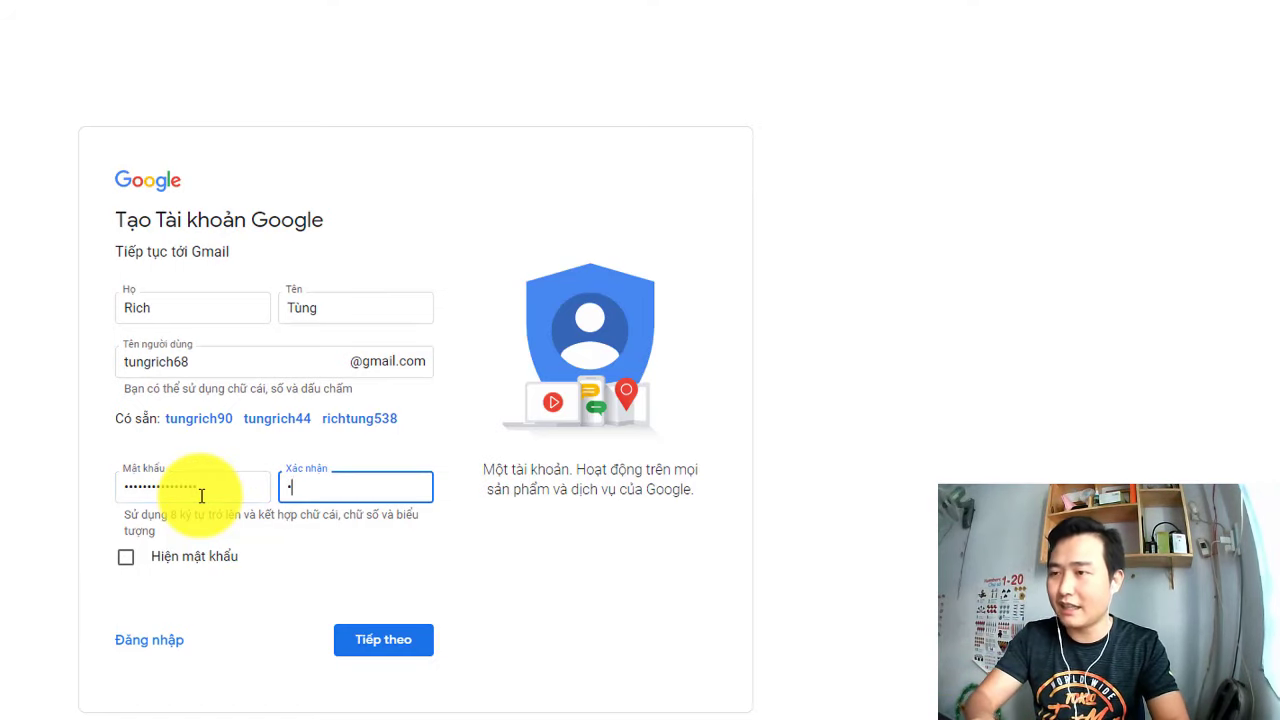
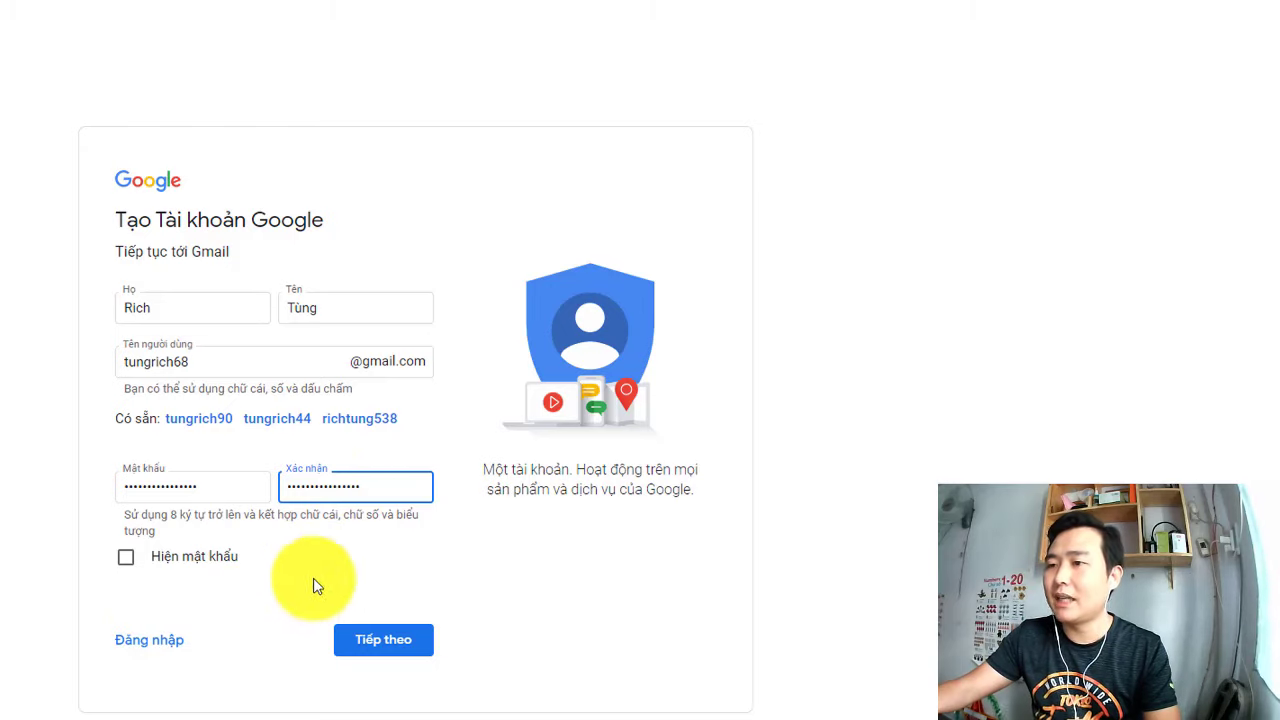
{"action": "left_click", "coordinate": [400, 647]}
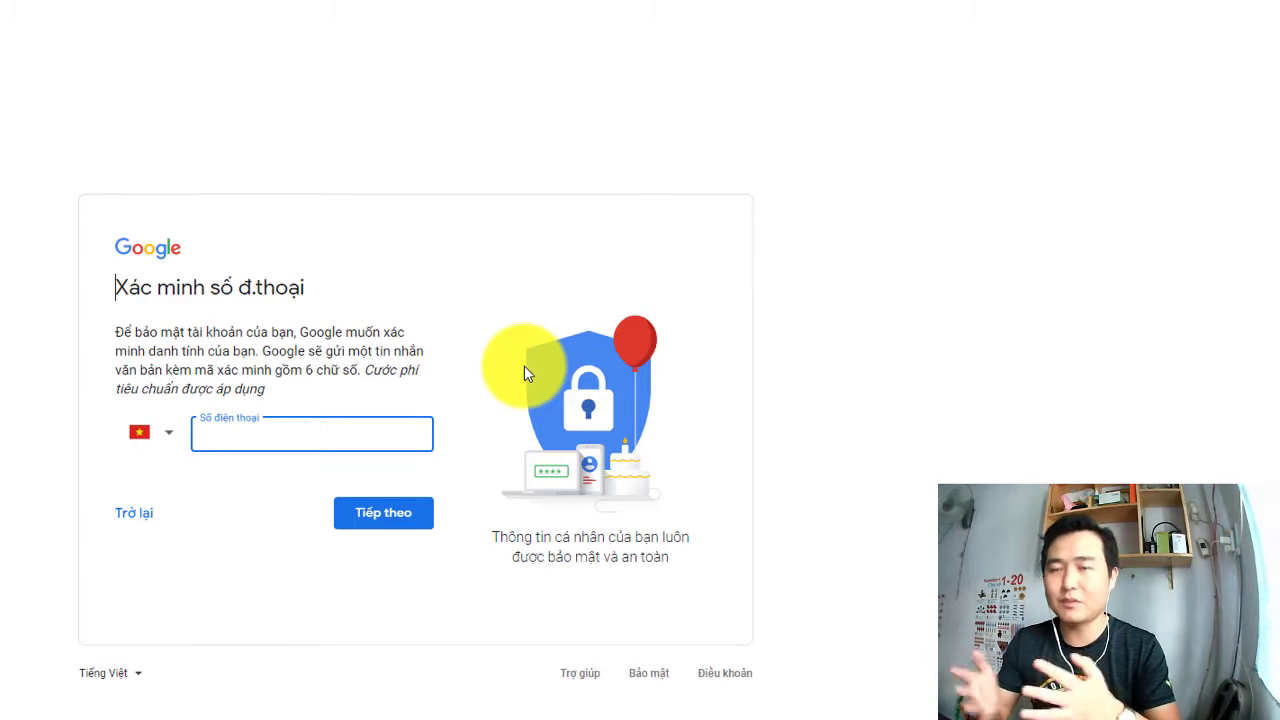
Enter the phone number and request a verification code.
{"action": "left_click", "coordinate": [288, 426]}
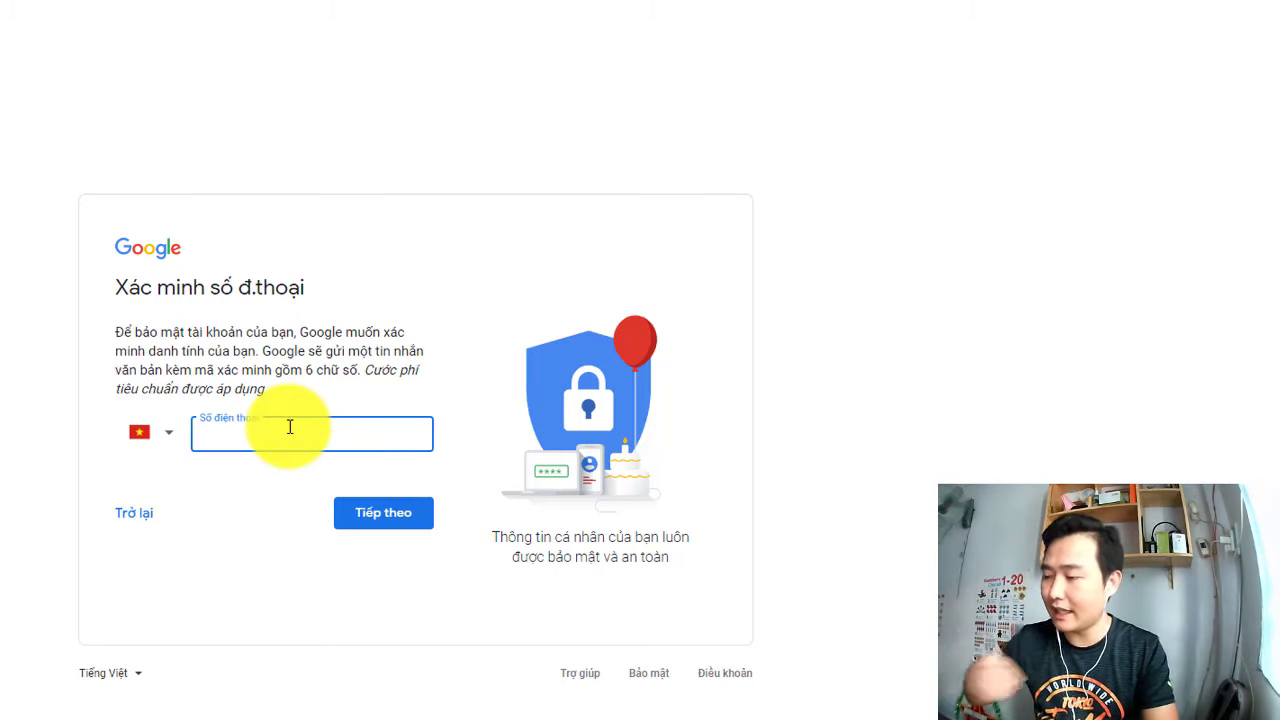
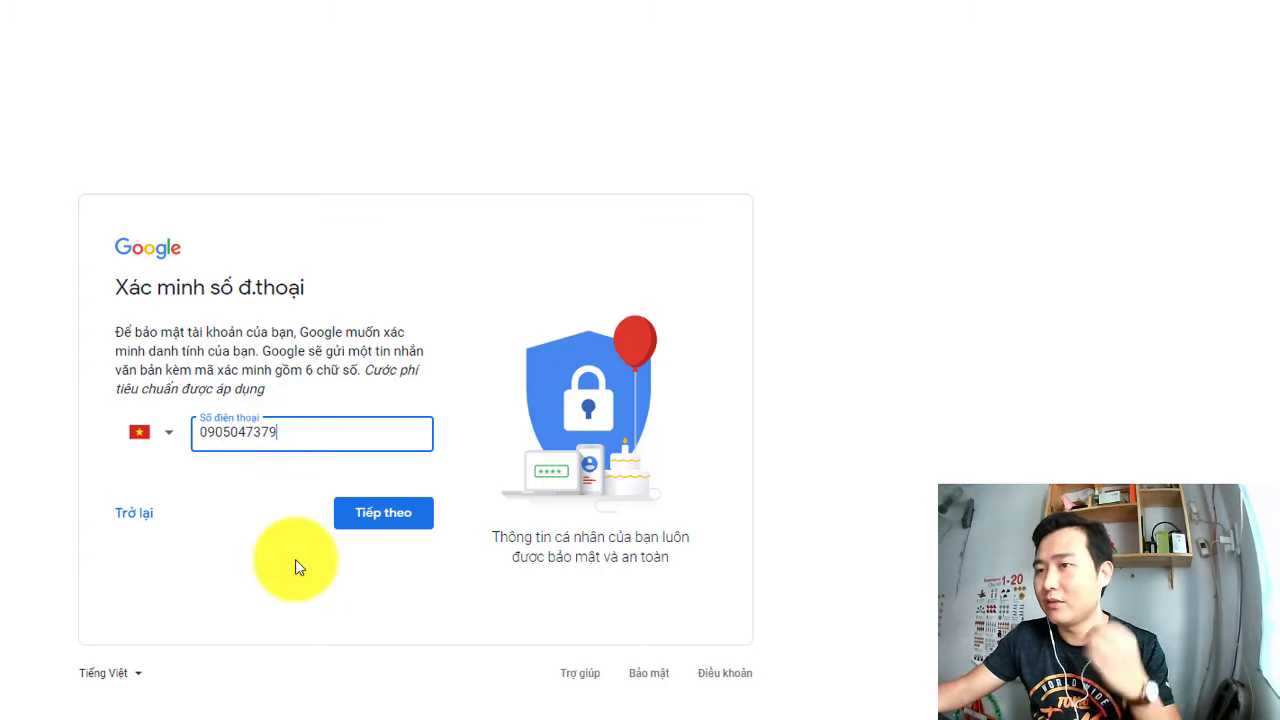
{"action": "left_click", "coordinate": [393, 519]}
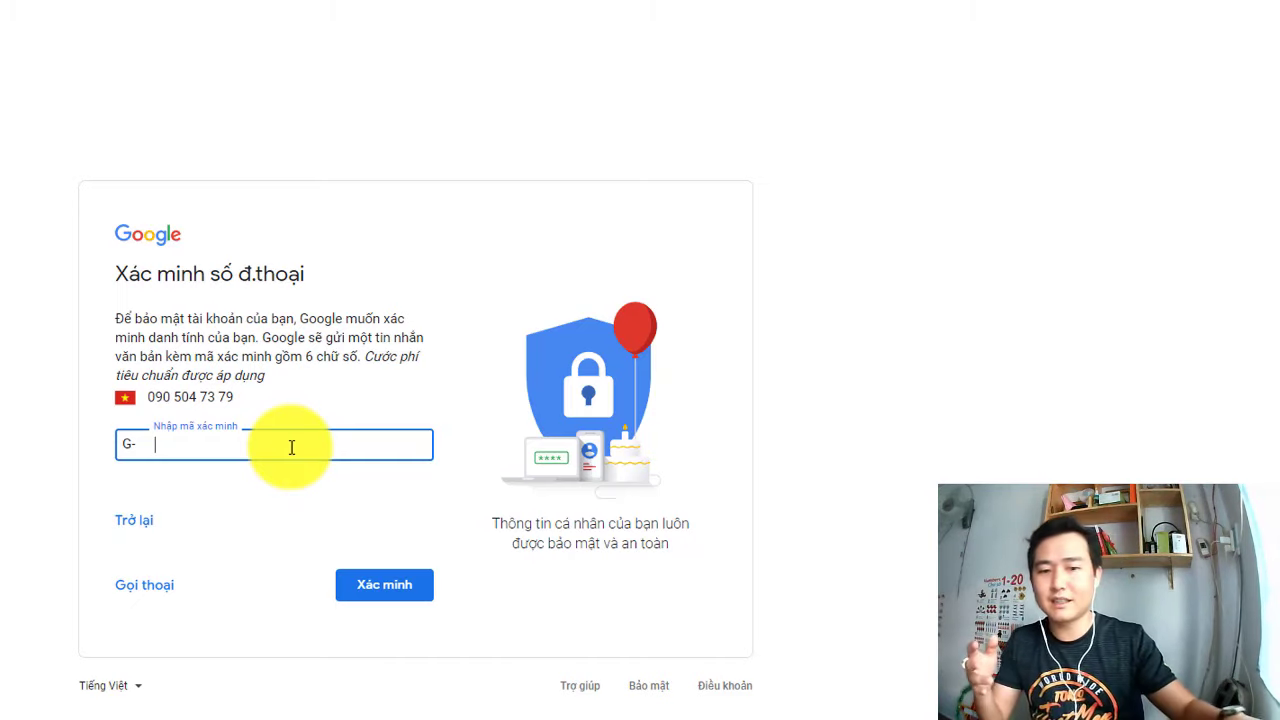
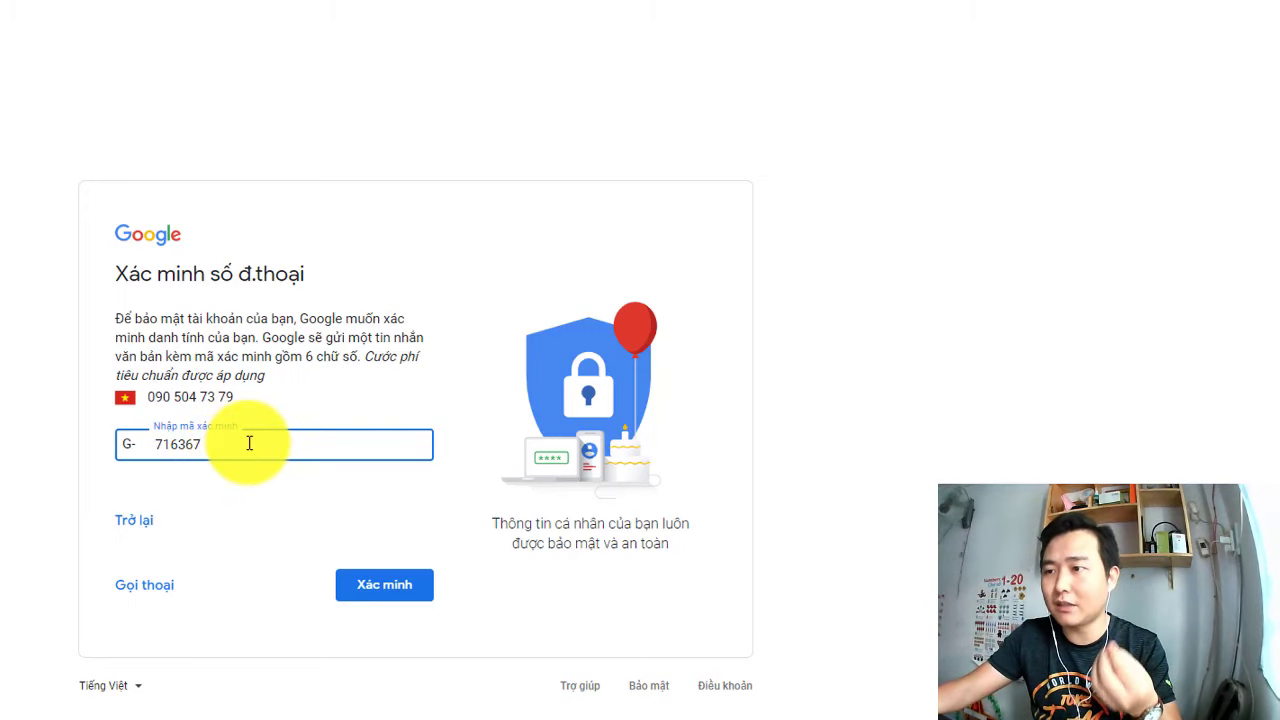
Enter the six-digit texted code and verify the phone.
{"action": "double_click", "coordinate": [190, 449]}
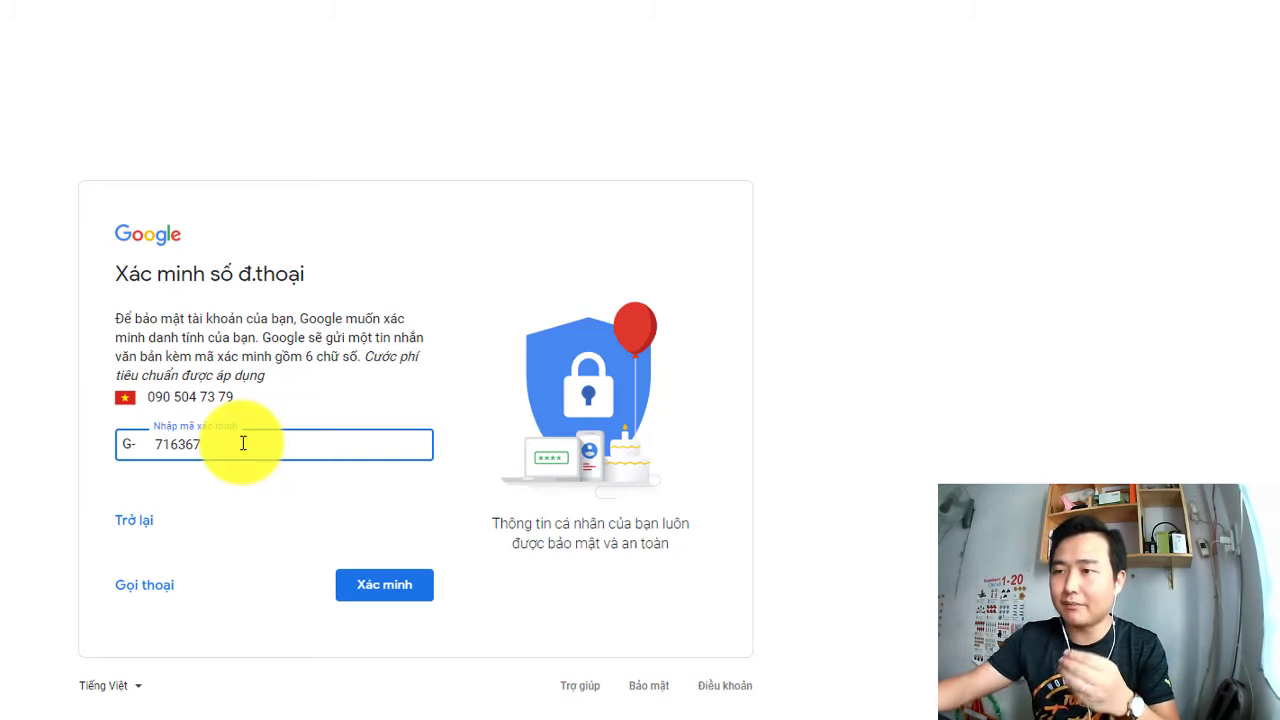
{"action": "left_click", "coordinate": [390, 598]}
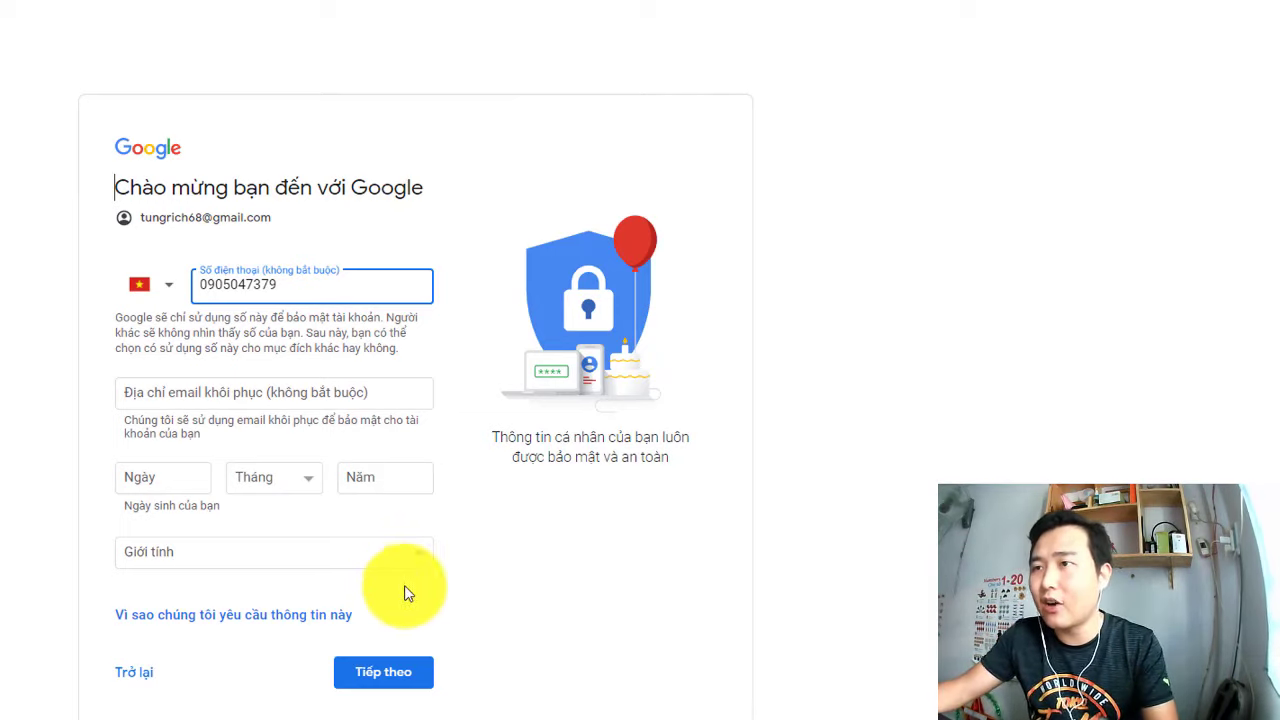
Enter the recovery e-mail address and birth date 01 Tháng 1 1990.
{"action": "left_click", "coordinate": [223, 393]}
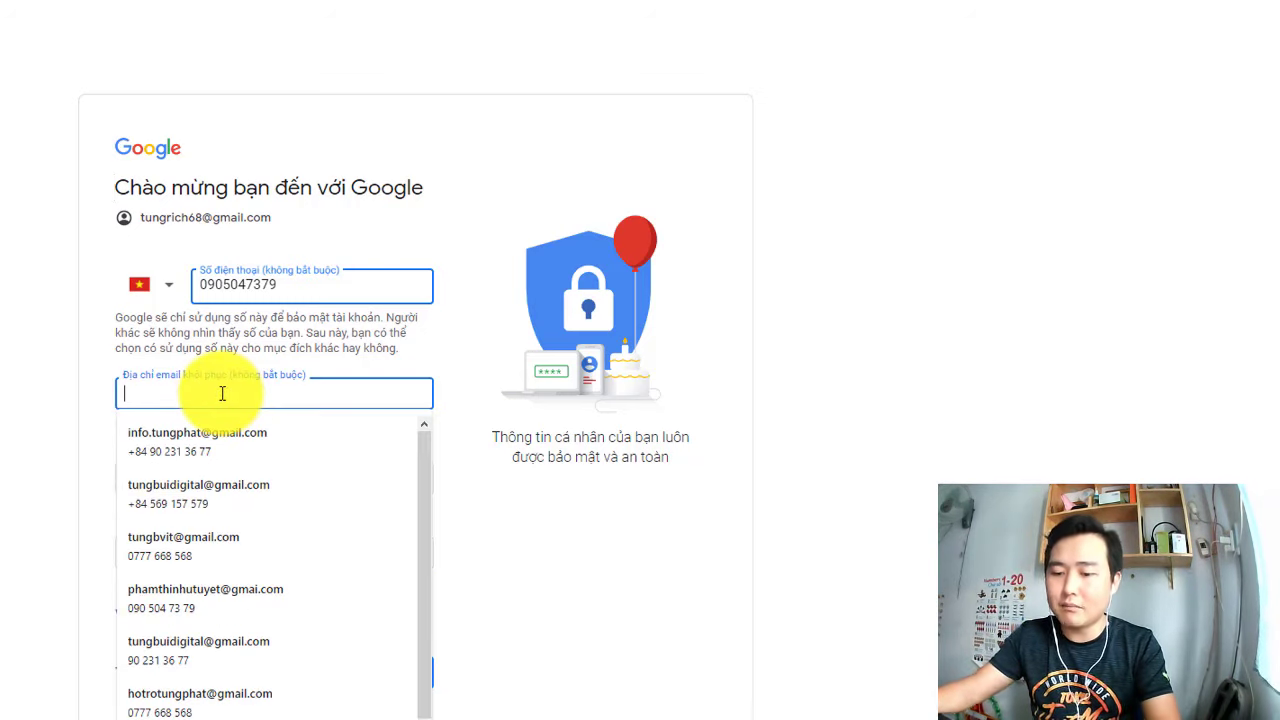
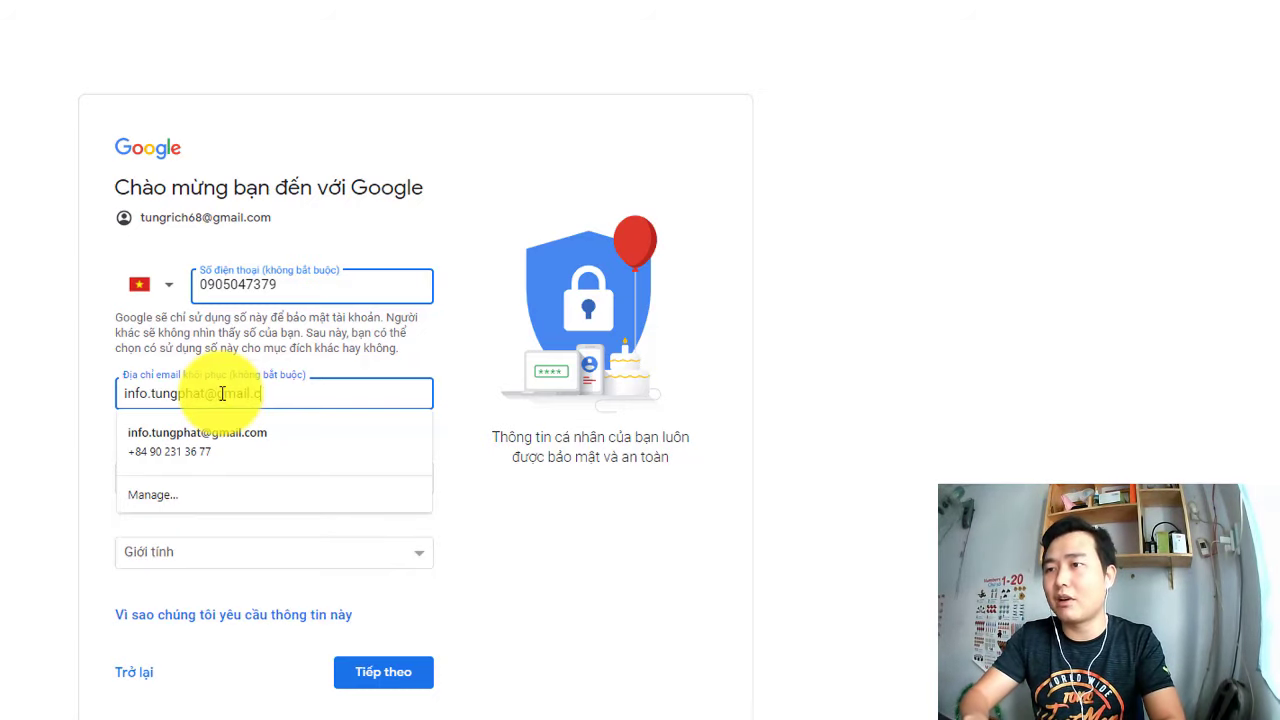
{"action": "left_click", "coordinate": [12, 372]}
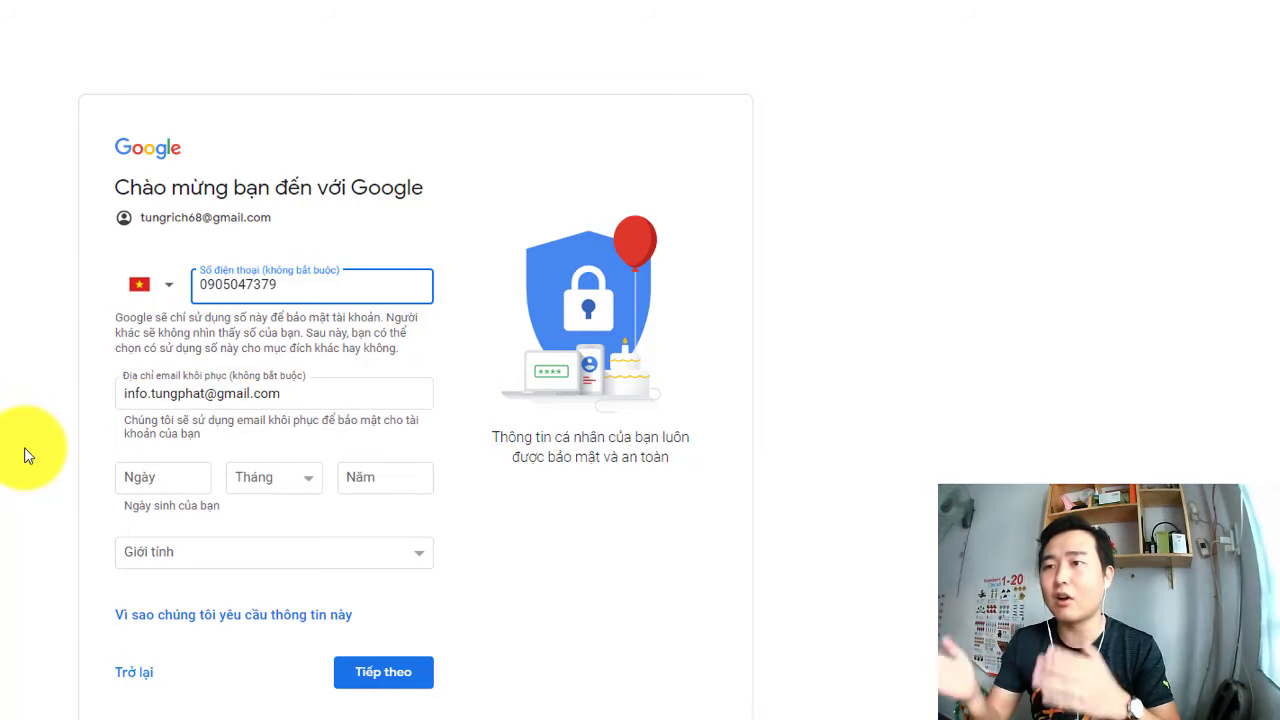
{"action": "left_click", "coordinate": [179, 480]}
{"action": "type", "text": "01"}
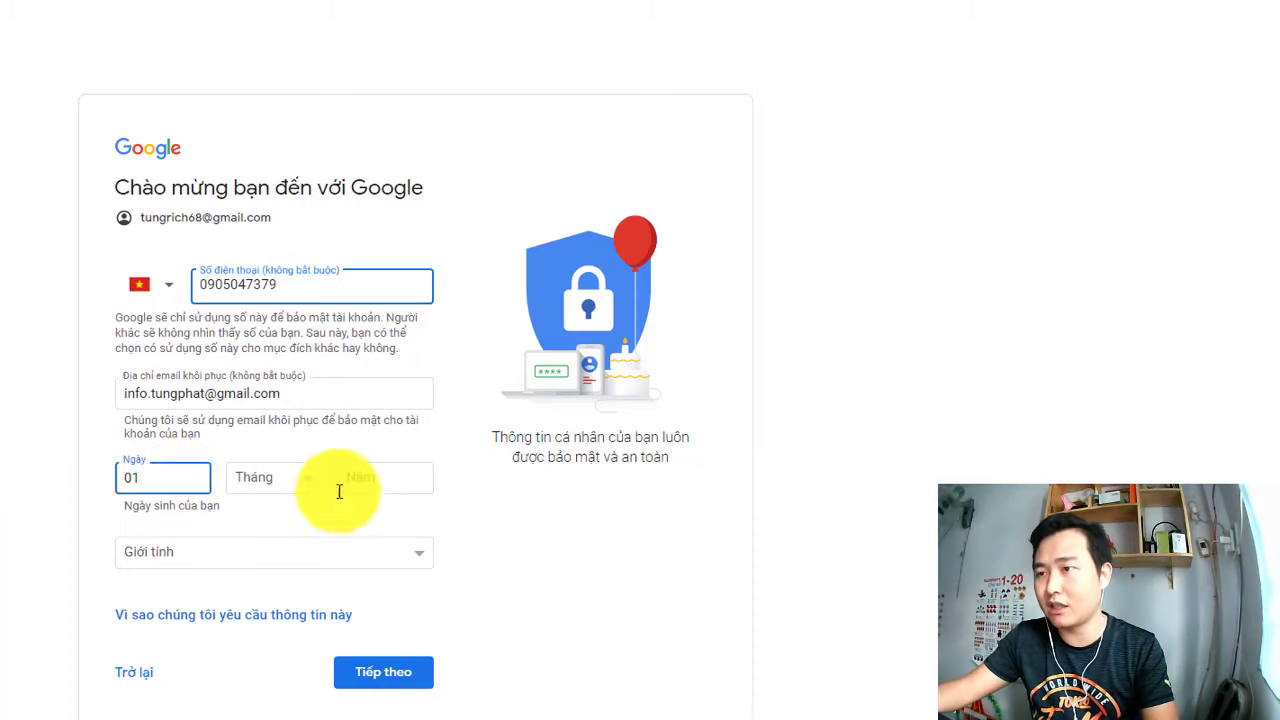
{"action": "left_click", "coordinate": [286, 471]}
{"action": "left_click", "coordinate": [280, 501]}
{"action": "left_click", "coordinate": [362, 480]}
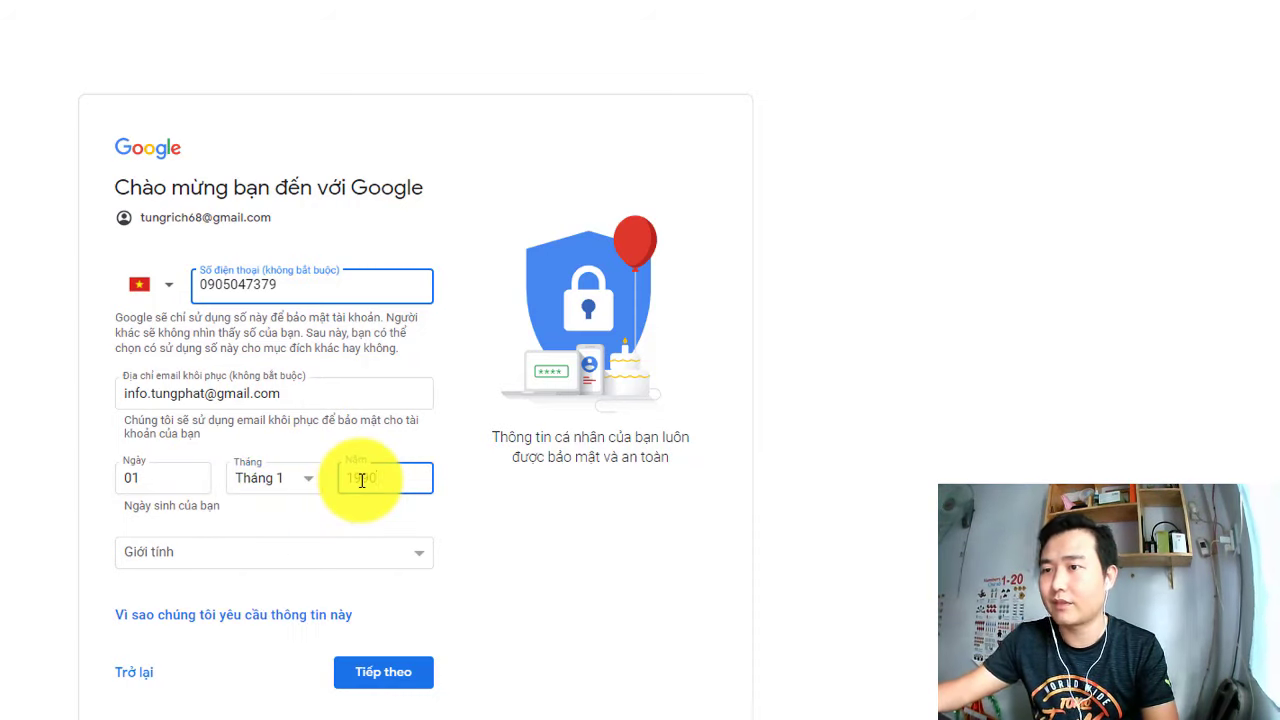
{"action": "type", "text": "1990"}
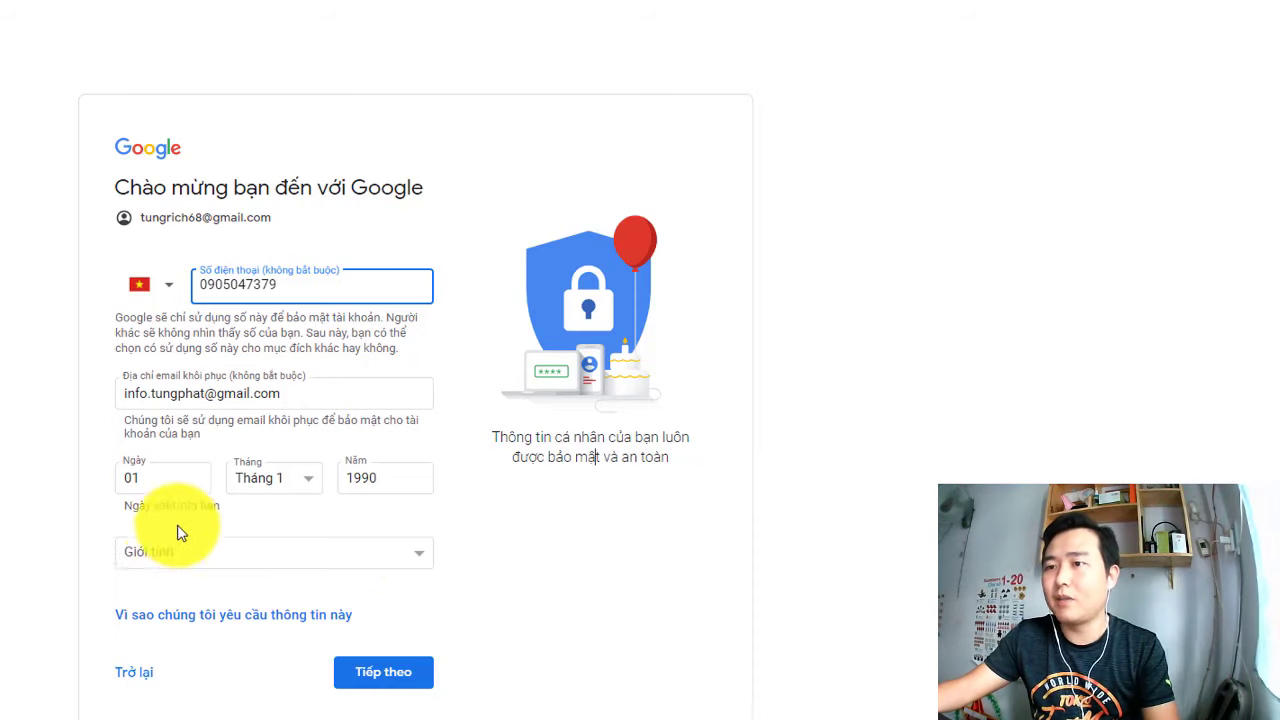
Select Nam as the gender and submit the details.
{"action": "left_click", "coordinate": [255, 554]}
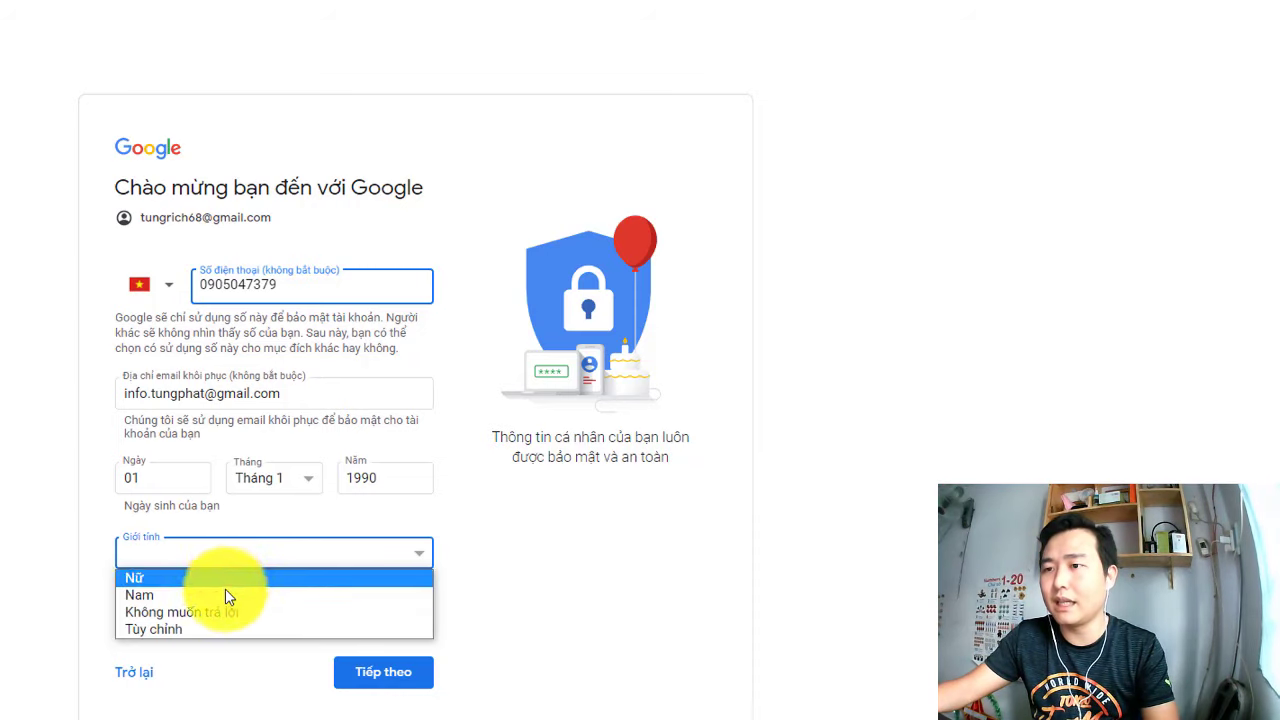
{"action": "left_click", "coordinate": [225, 594]}
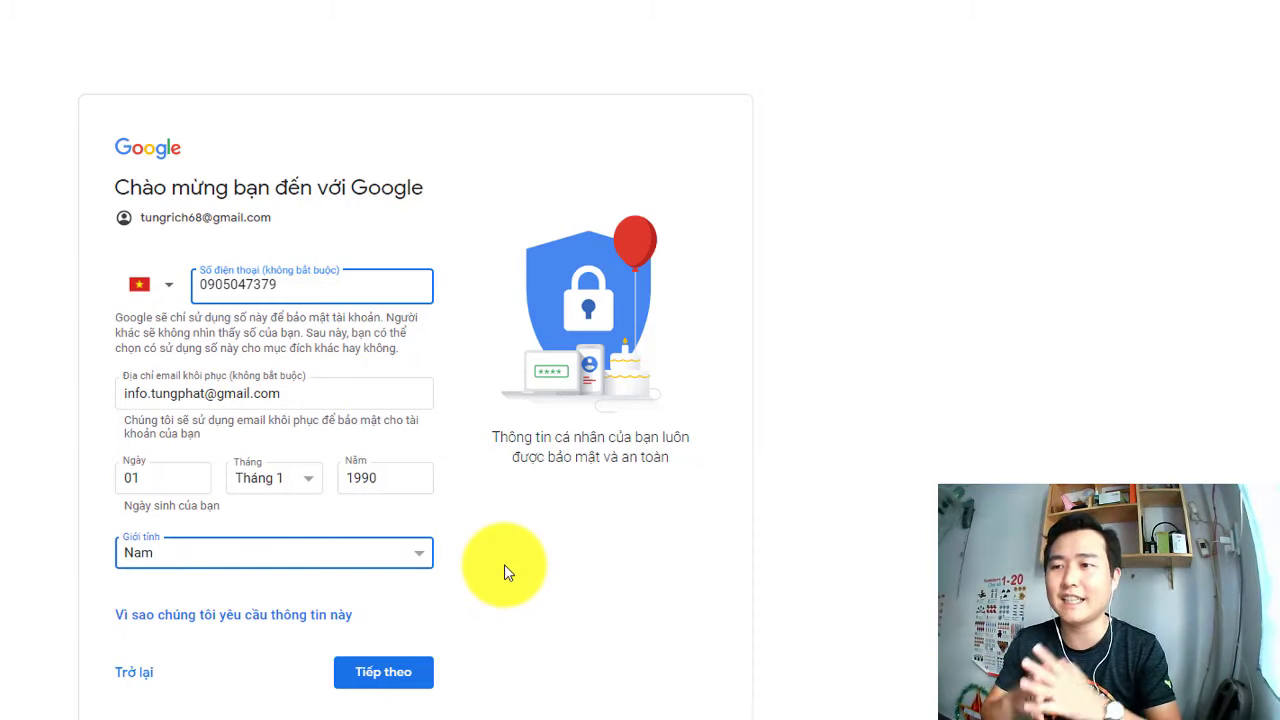
{"action": "left_click", "coordinate": [394, 551]}
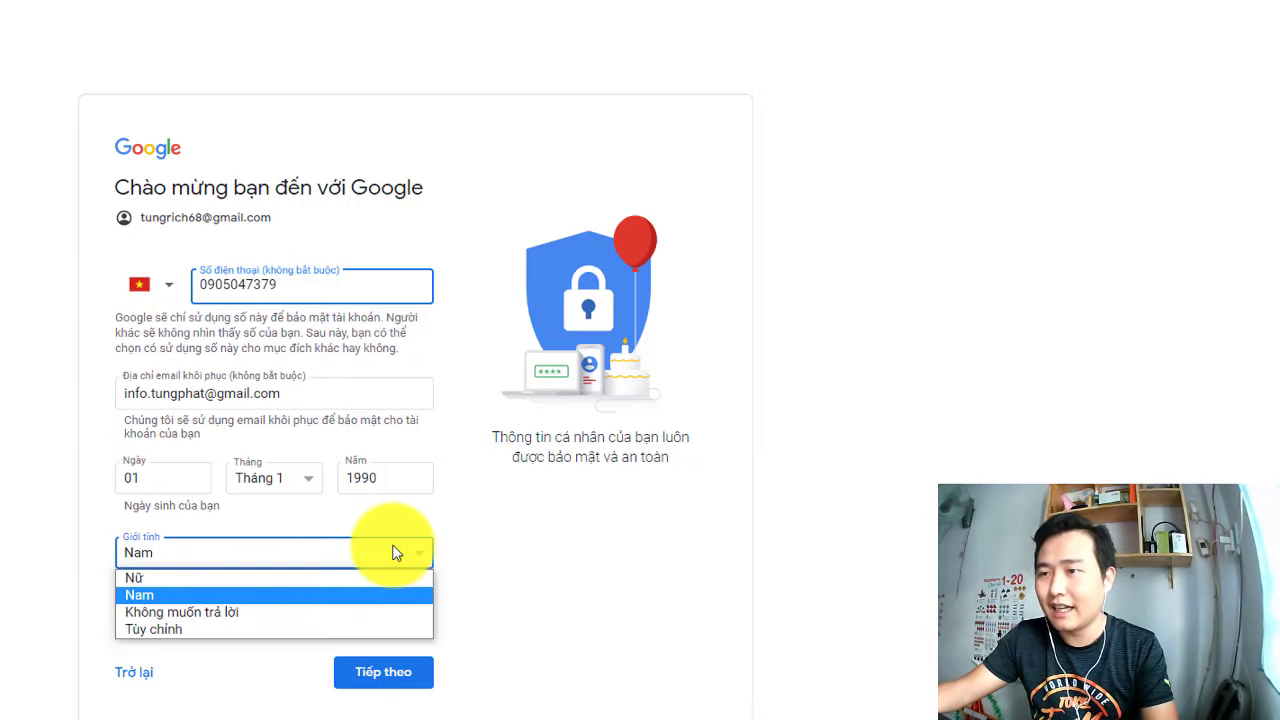
{"action": "left_click", "coordinate": [517, 560]}
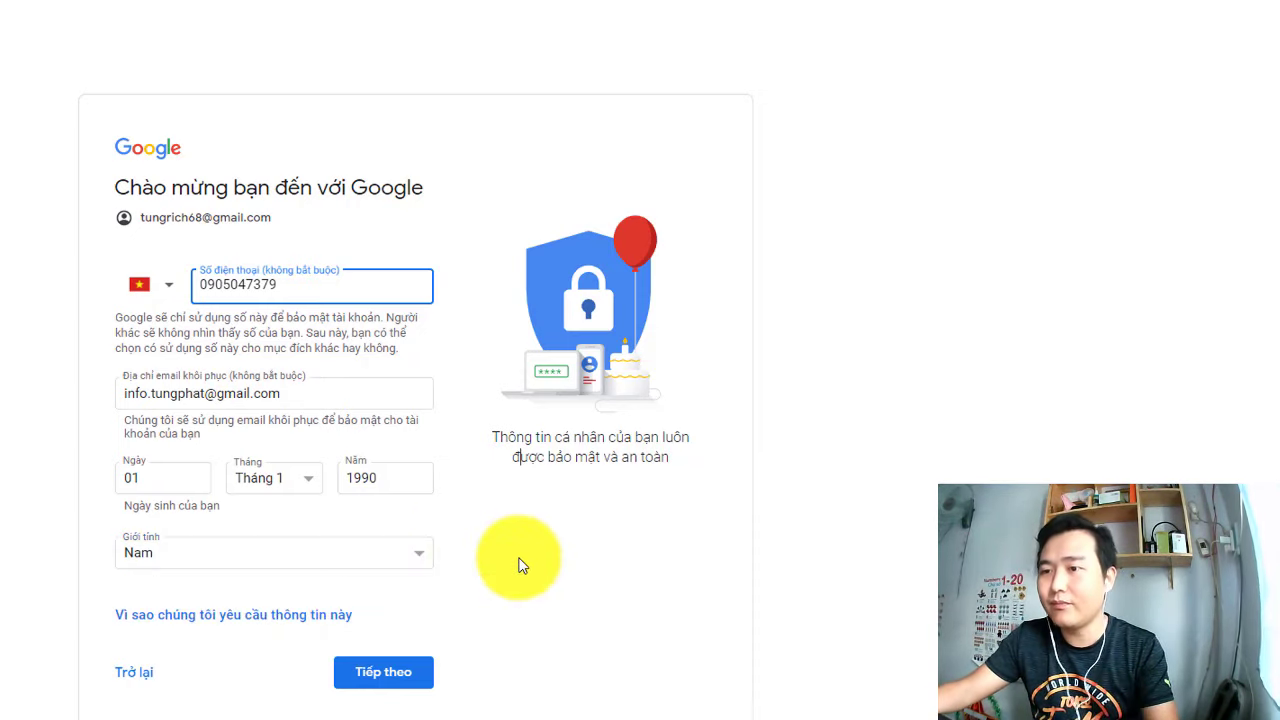
{"action": "left_click", "coordinate": [405, 677]}
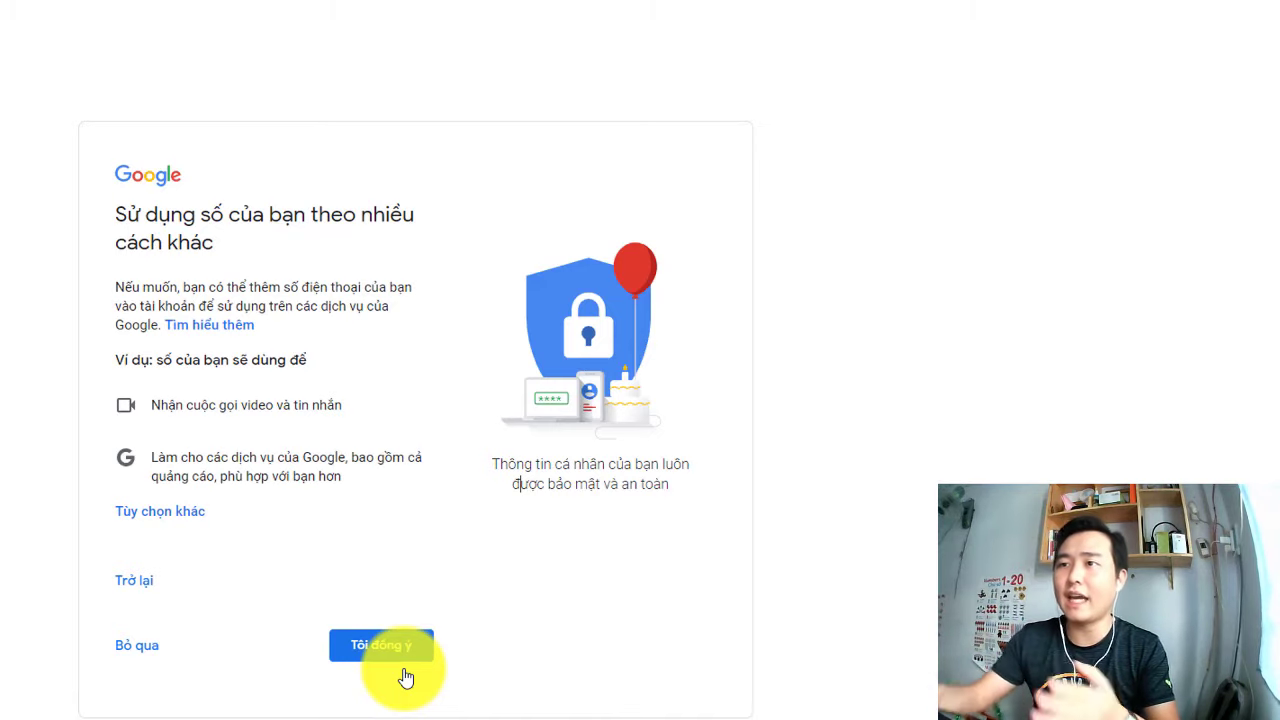
Agree to the extra phone-number uses and scroll through the privacy and terms text.
{"action": "left_click_drag", "start_coordinate": [127, 214], "coordinate": [277, 242]}
{"action": "left_click", "coordinate": [254, 246]}
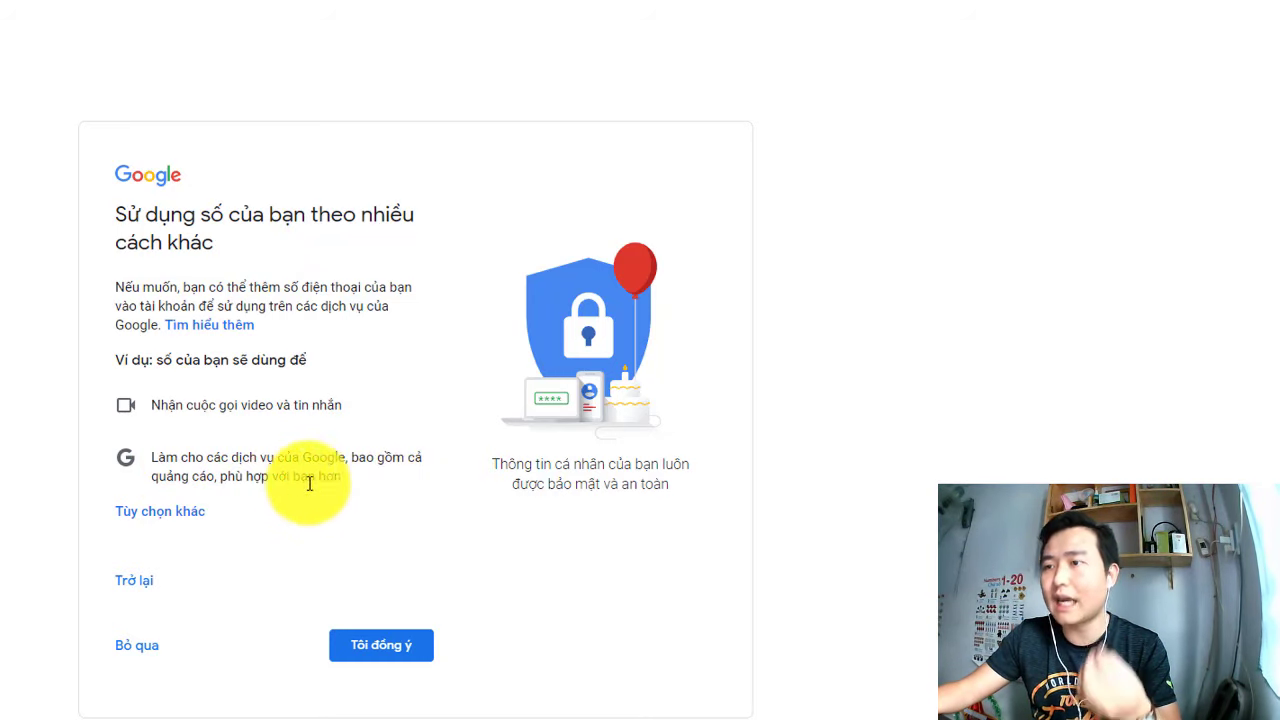
{"action": "left_click", "coordinate": [397, 654]}
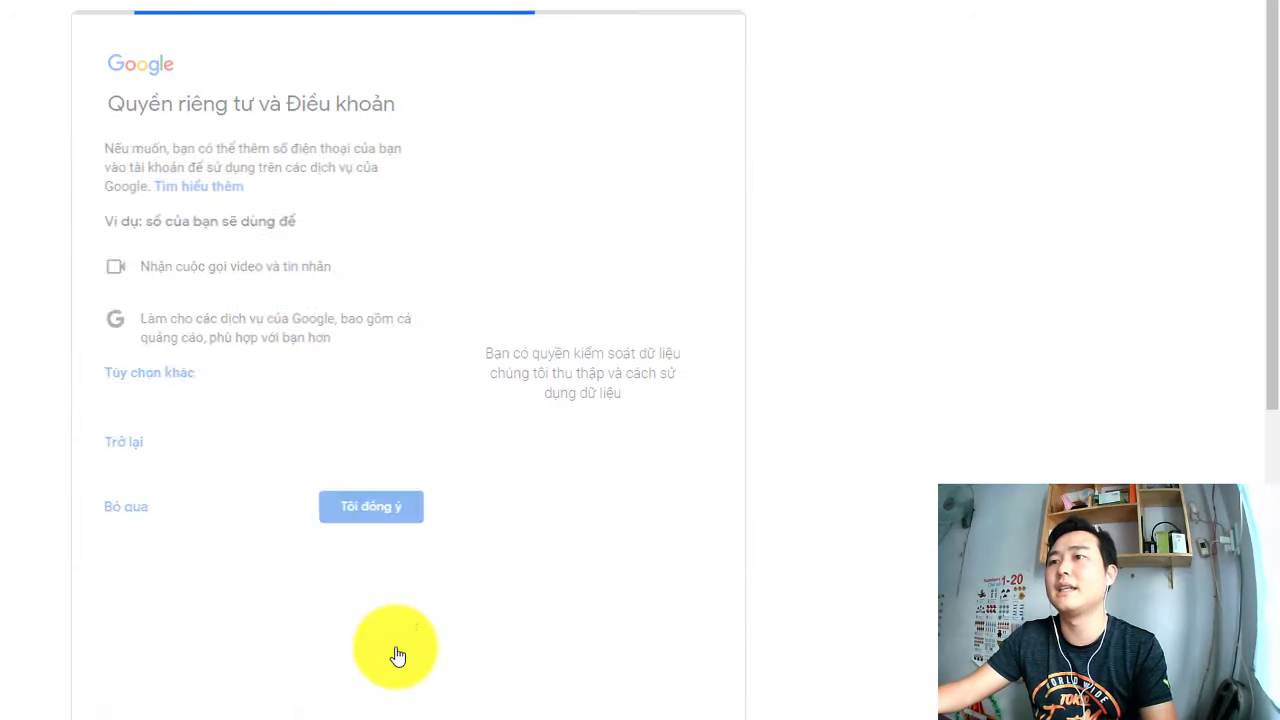
{"action": "scroll", "coordinate": [336, 537], "scroll_direction": "down", "scroll_amount": 2}
{"action": "scroll", "coordinate": [334, 574], "scroll_direction": "up", "scroll_amount": 2}
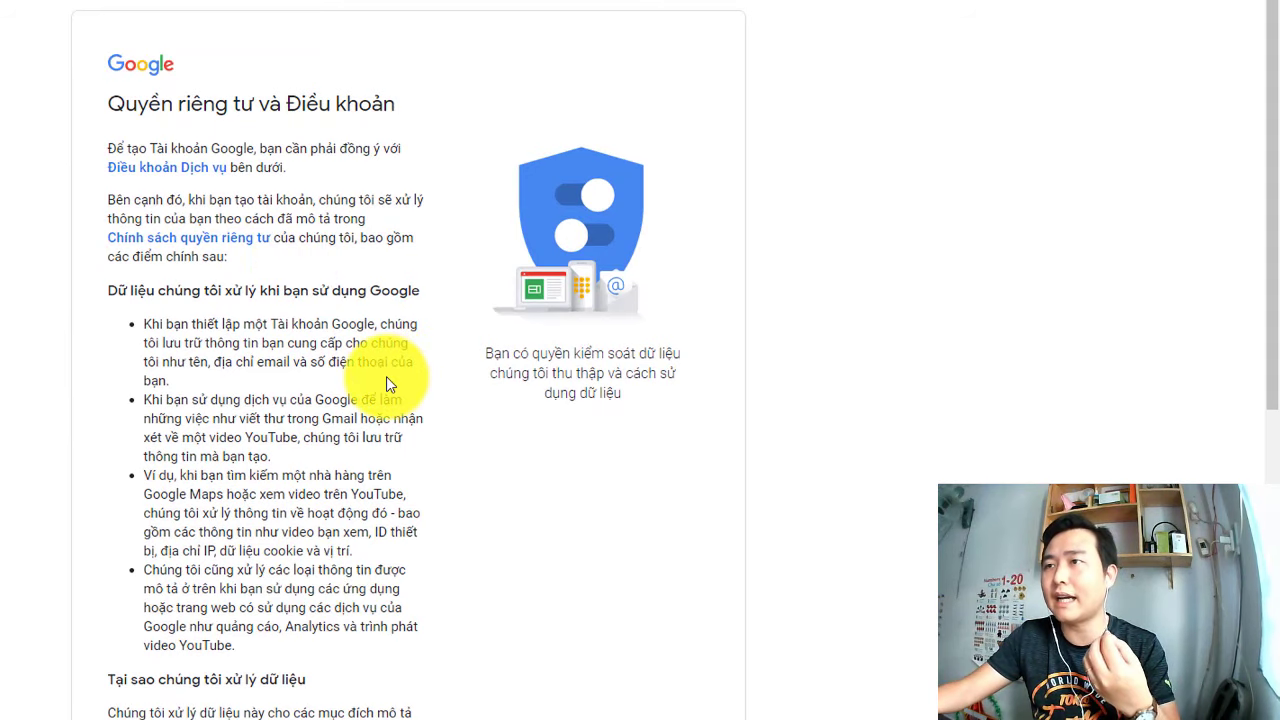
{"action": "scroll", "coordinate": [329, 406], "scroll_direction": "down", "scroll_amount": 2}
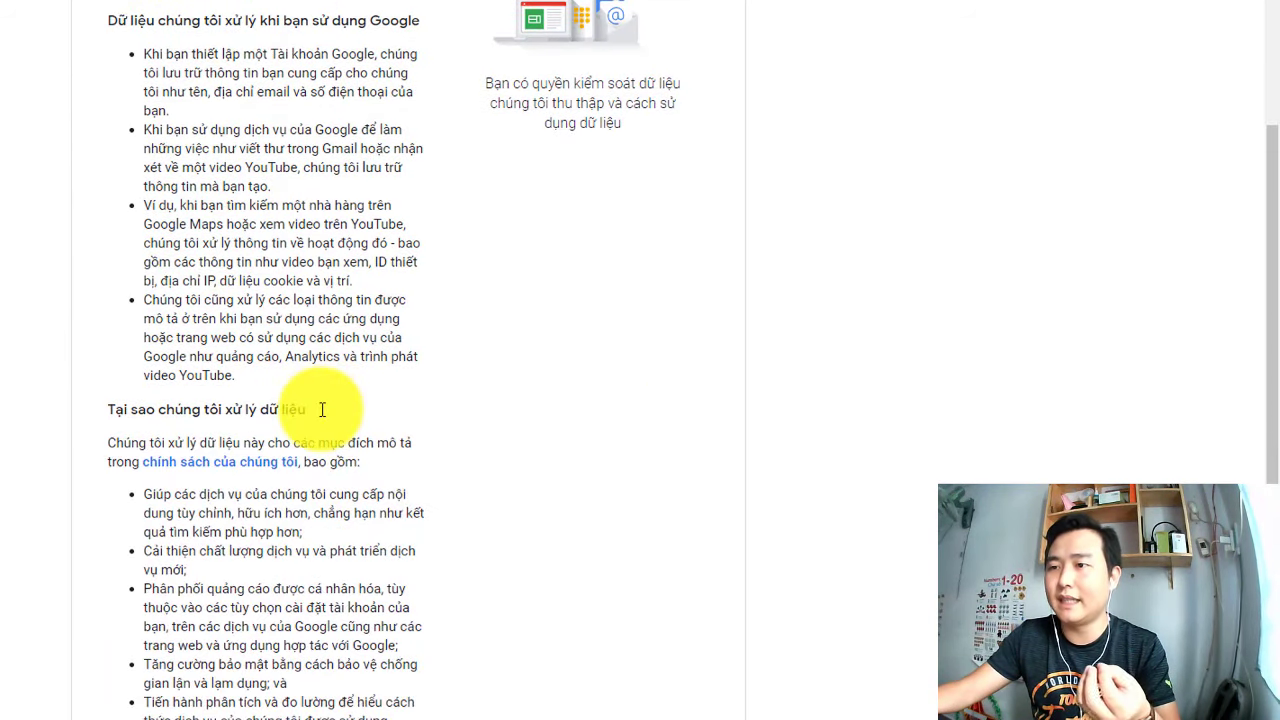
{"action": "scroll", "coordinate": [322, 405], "scroll_direction": "up", "scroll_amount": 2}
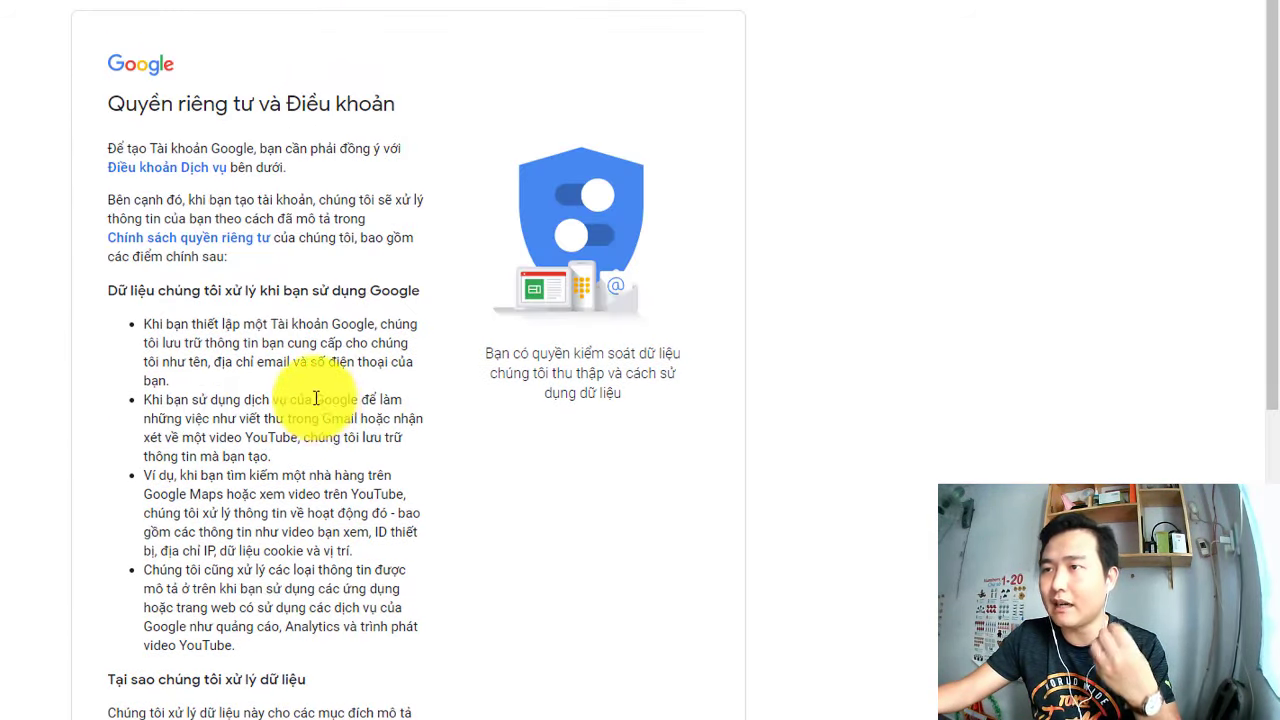
{"action": "scroll", "coordinate": [299, 413], "scroll_direction": "down", "scroll_amount": 5}
{"action": "scroll", "coordinate": [299, 413], "scroll_direction": "down", "scroll_amount": 4}
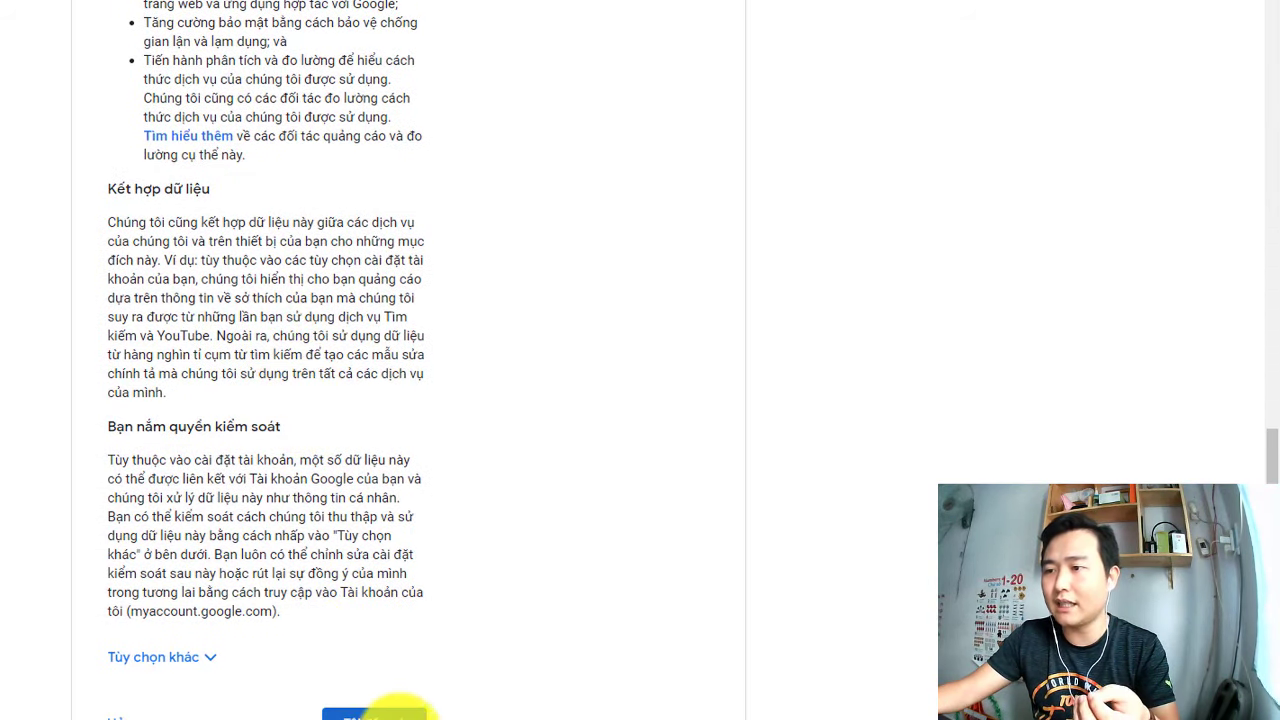
Agree to the Privacy and Terms to create the account and open Gmail.
{"action": "left_click", "coordinate": [388, 710]}
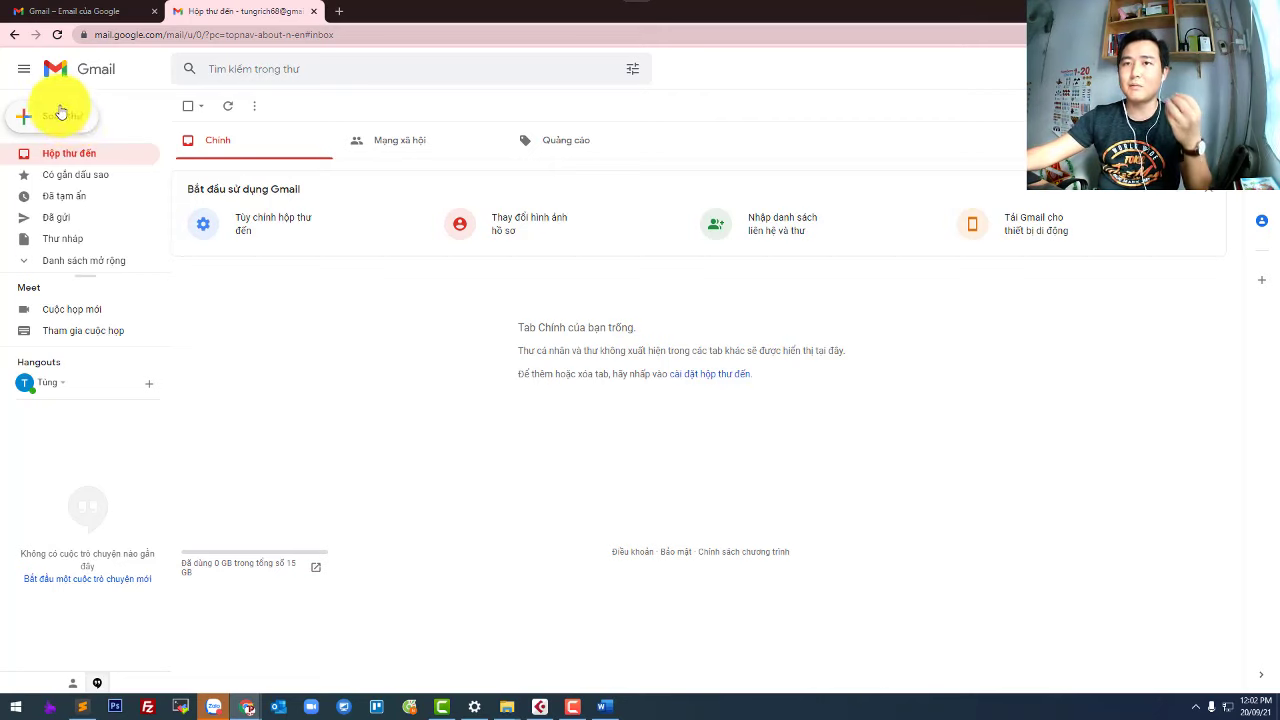
Start a new message and replace the mistyped recipient with the company's corrected e-mail address.
{"action": "left_click", "coordinate": [65, 120]}
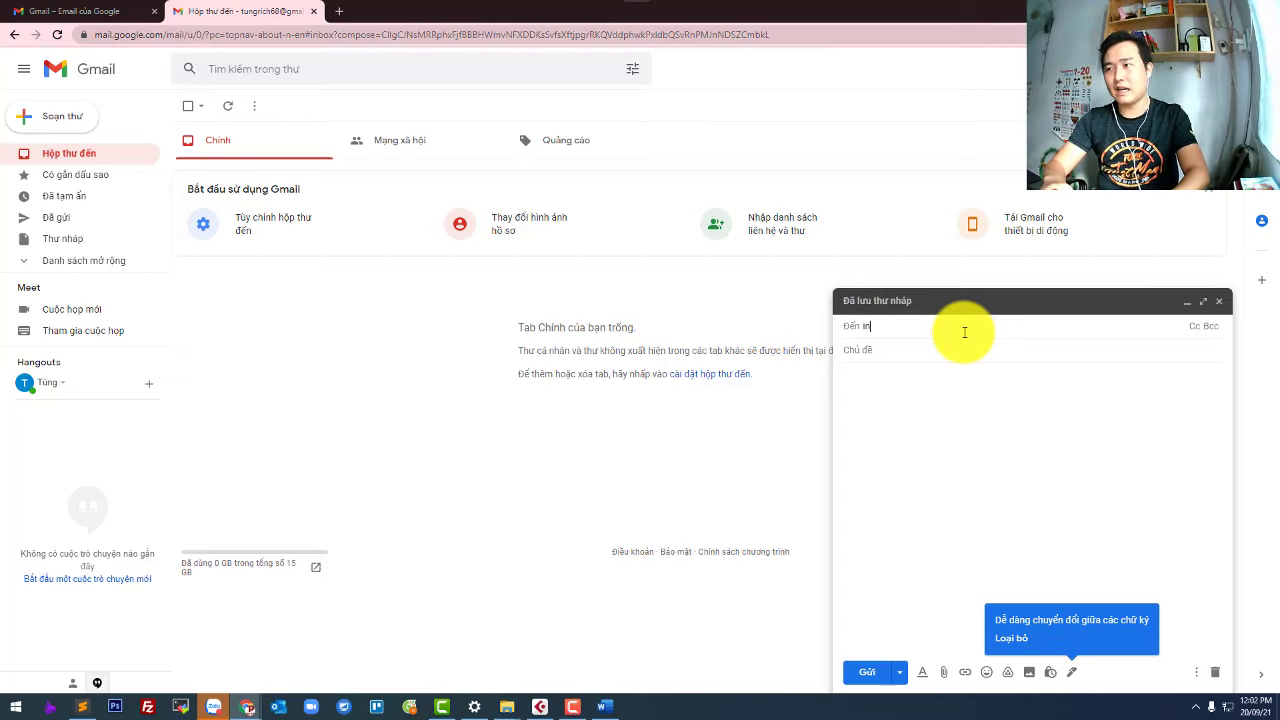
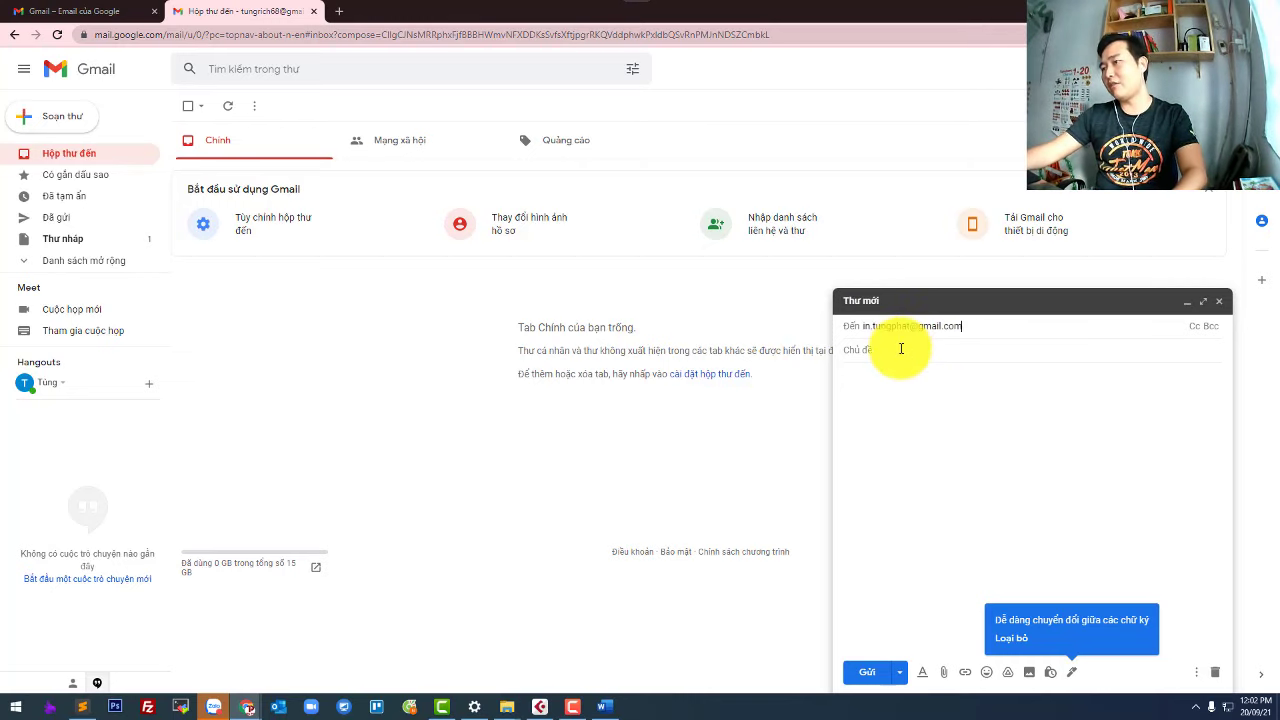
{"action": "left_click", "coordinate": [900, 349]}
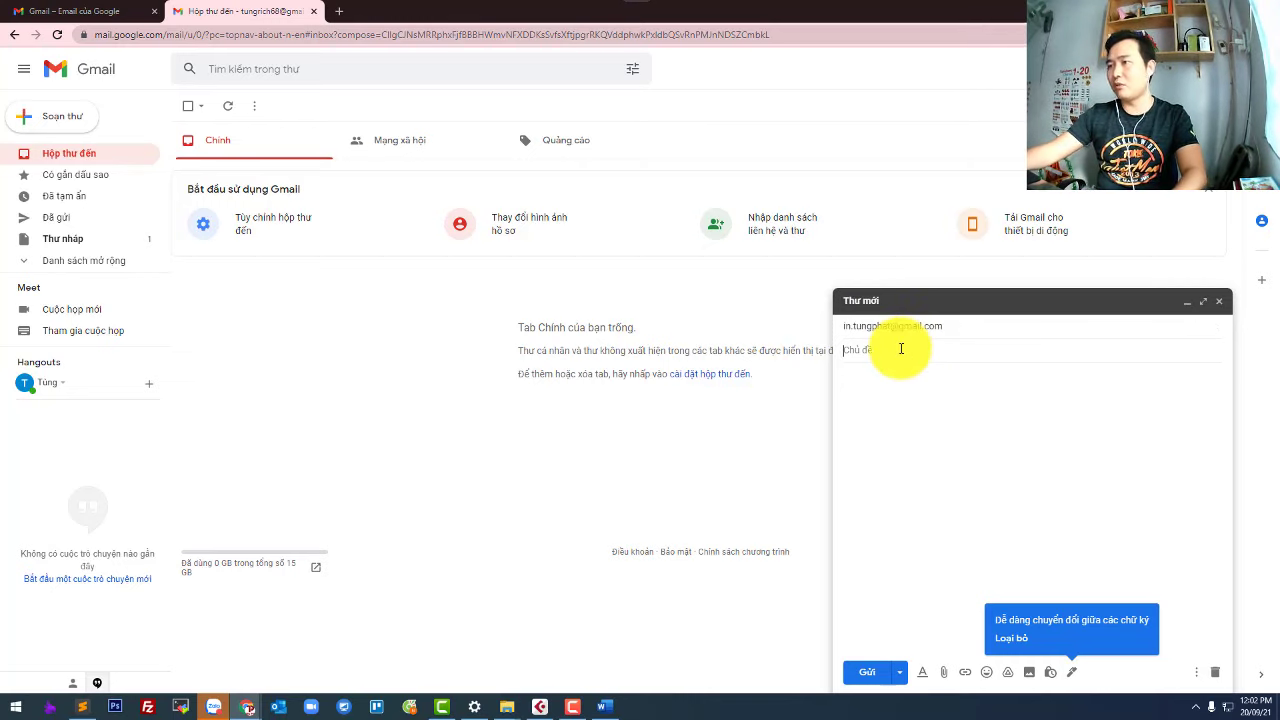
{"action": "left_click", "coordinate": [852, 329]}
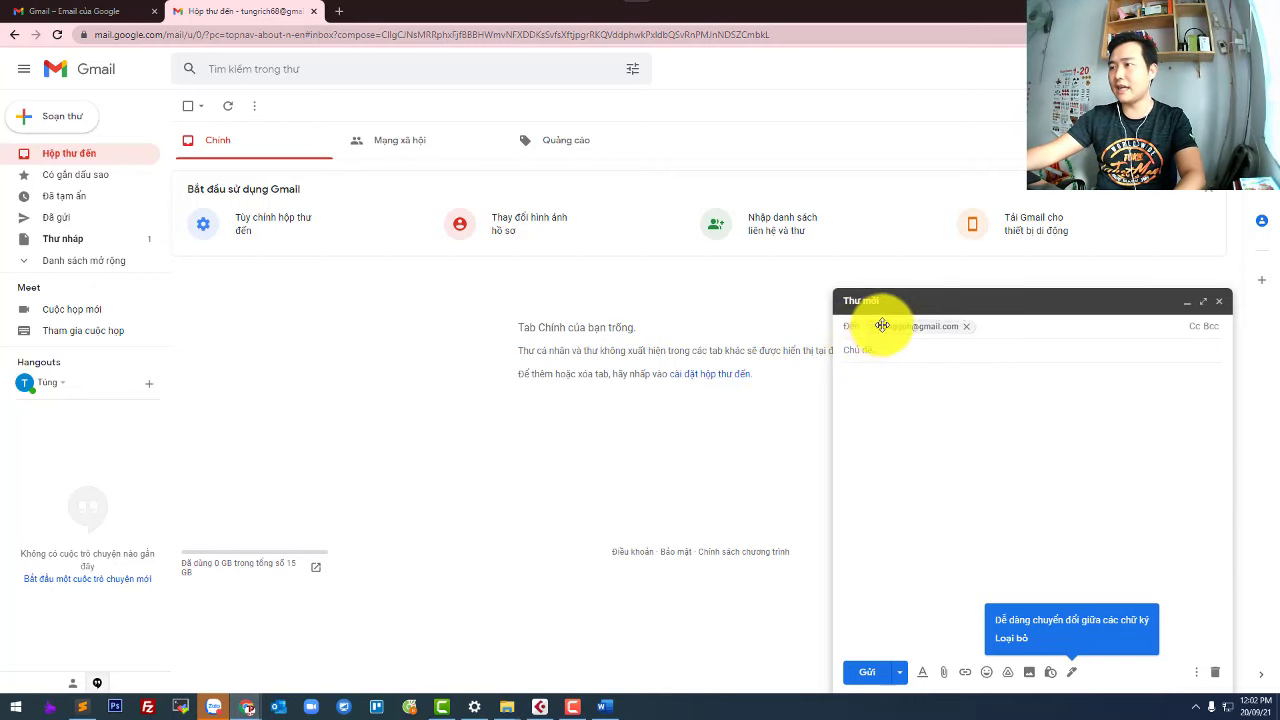
{"action": "left_click", "coordinate": [967, 326]}
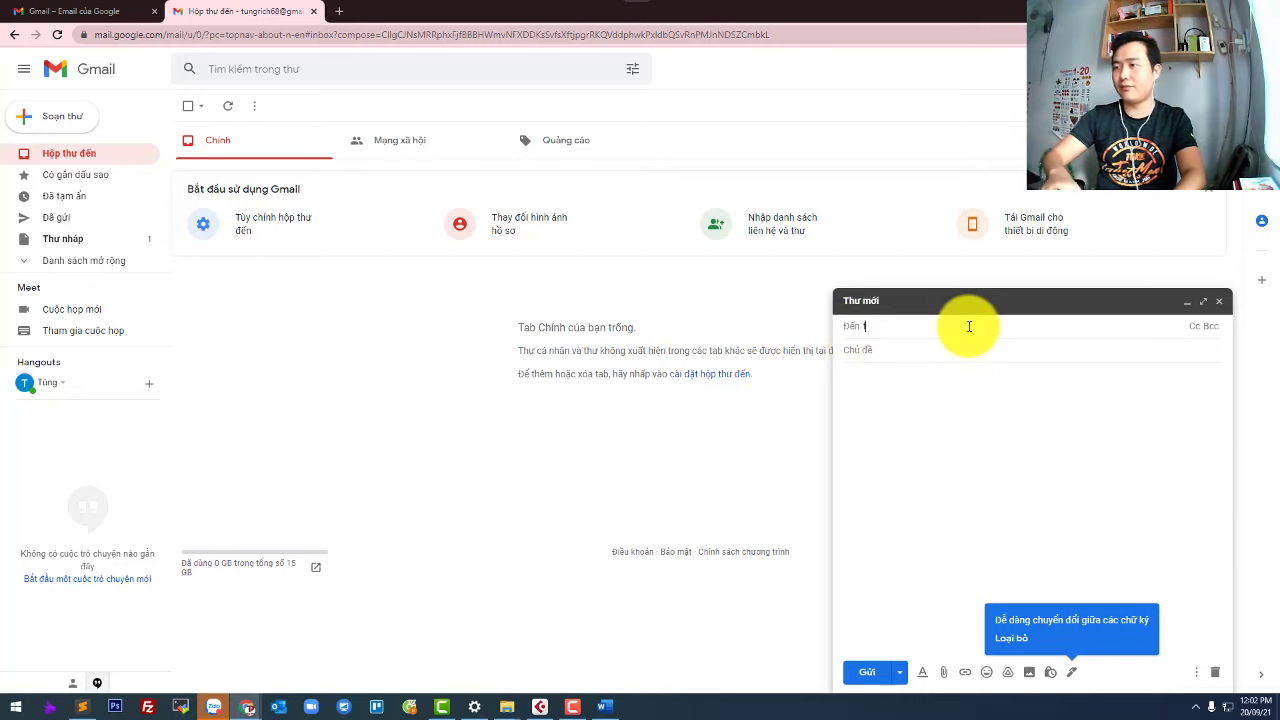
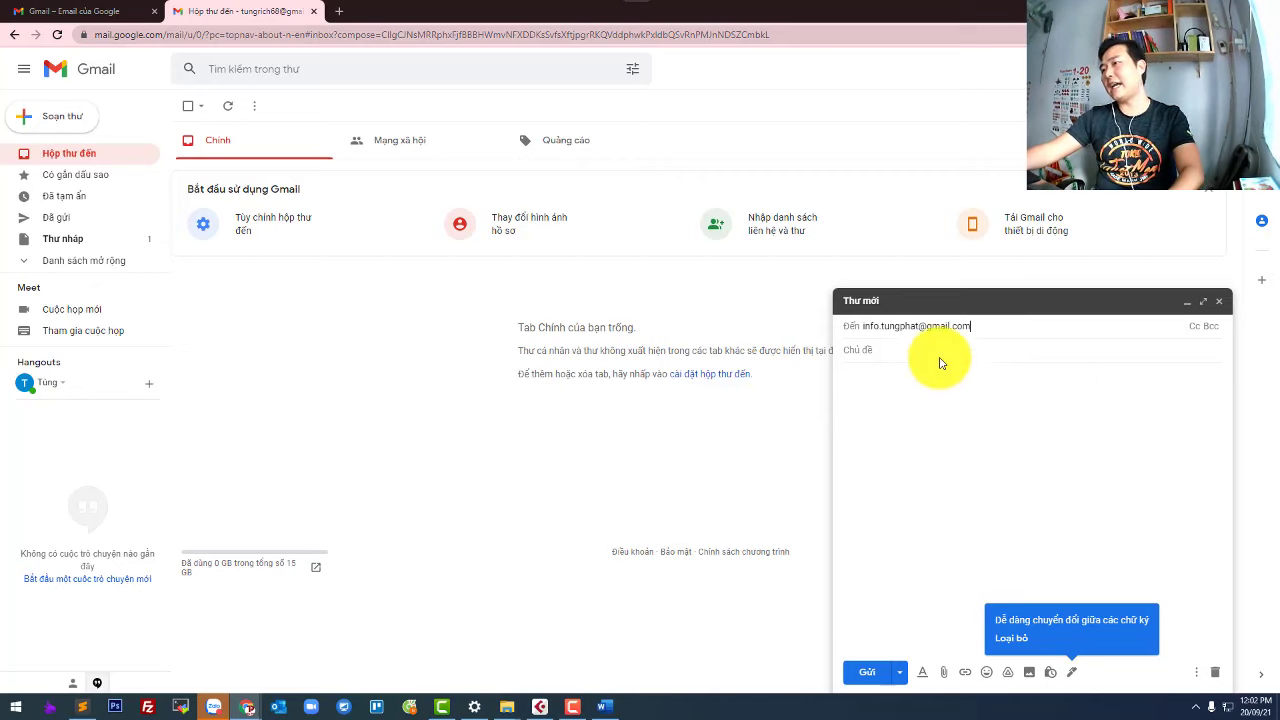
{"action": "left_click", "coordinate": [943, 350]}
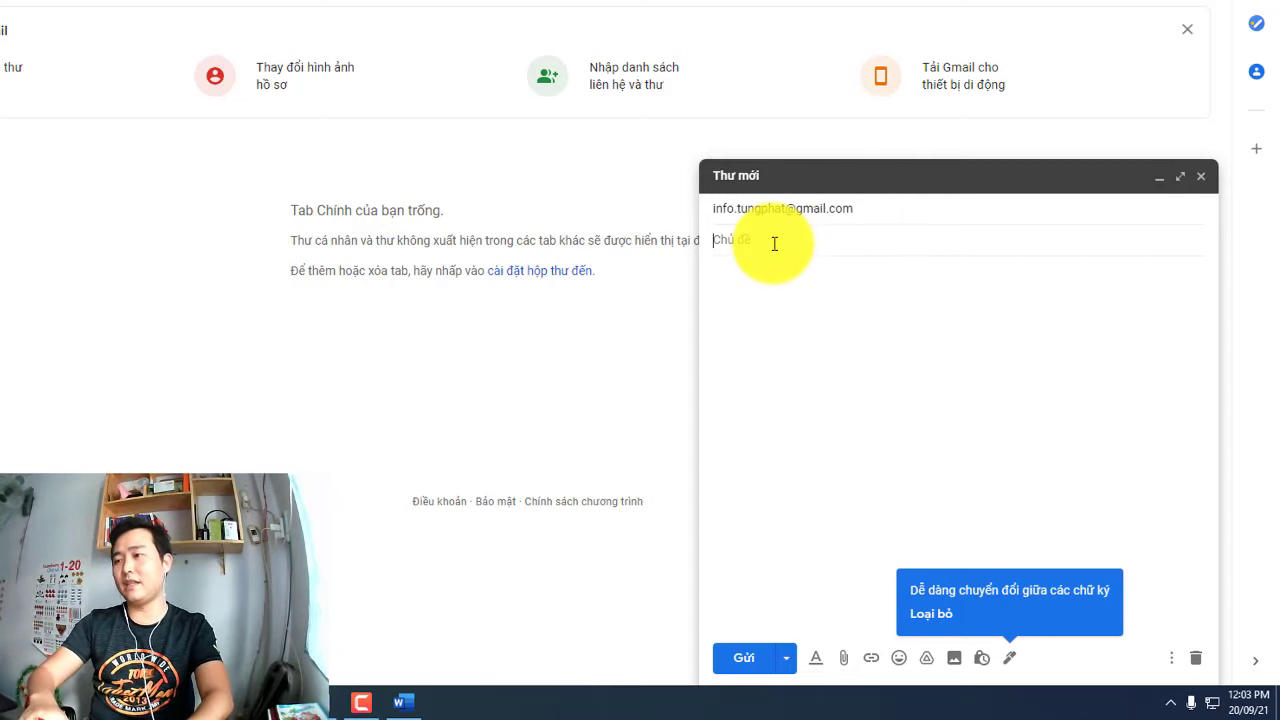
Enter subject 'Test thứ chức năng gửi mail' and body 'Chào bạn / hân hạnh làm quen với bạn'.
{"action": "type", "text": "Test th"}
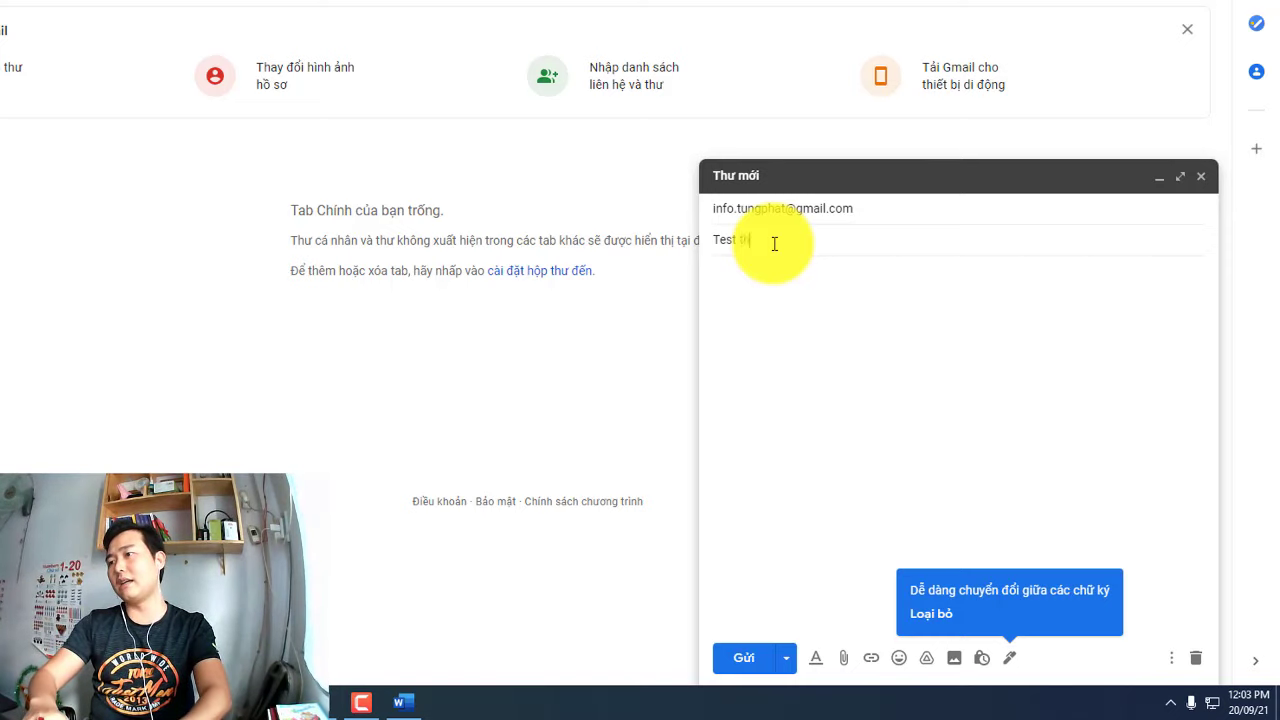
{"action": "type", "text": "ứ chức năng gửi mail"}
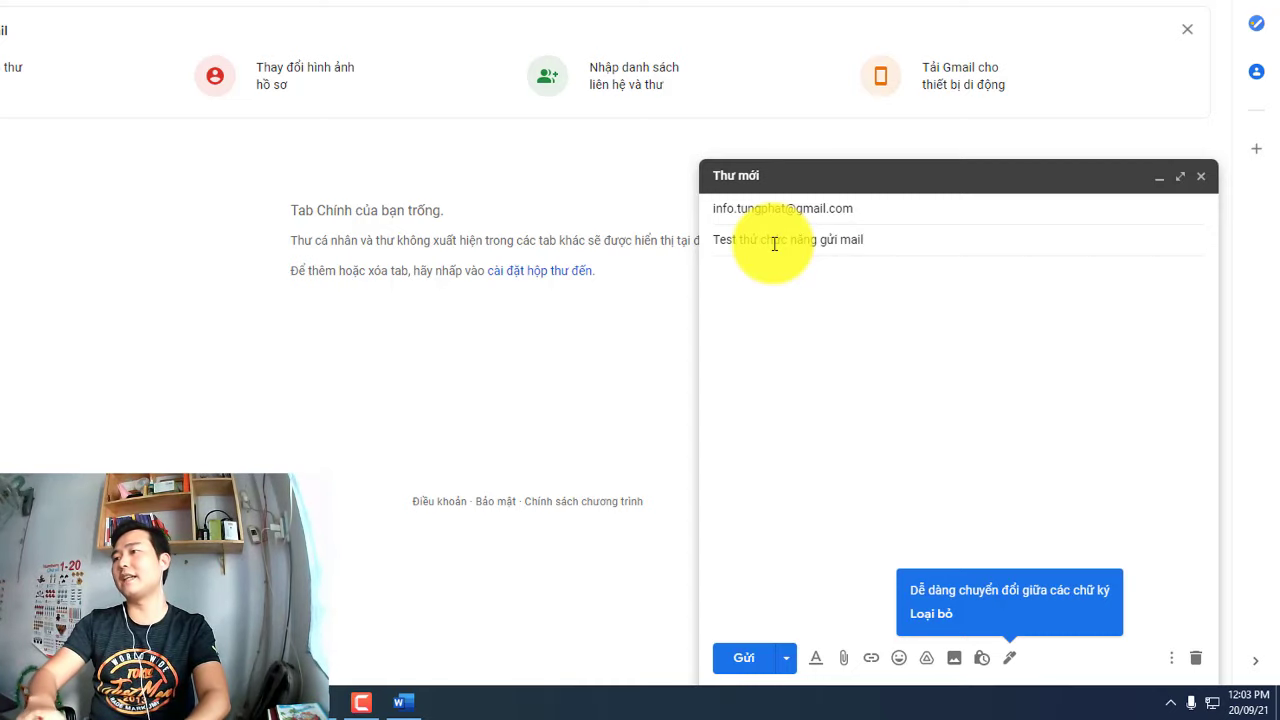
{"action": "left_click", "coordinate": [806, 286]}
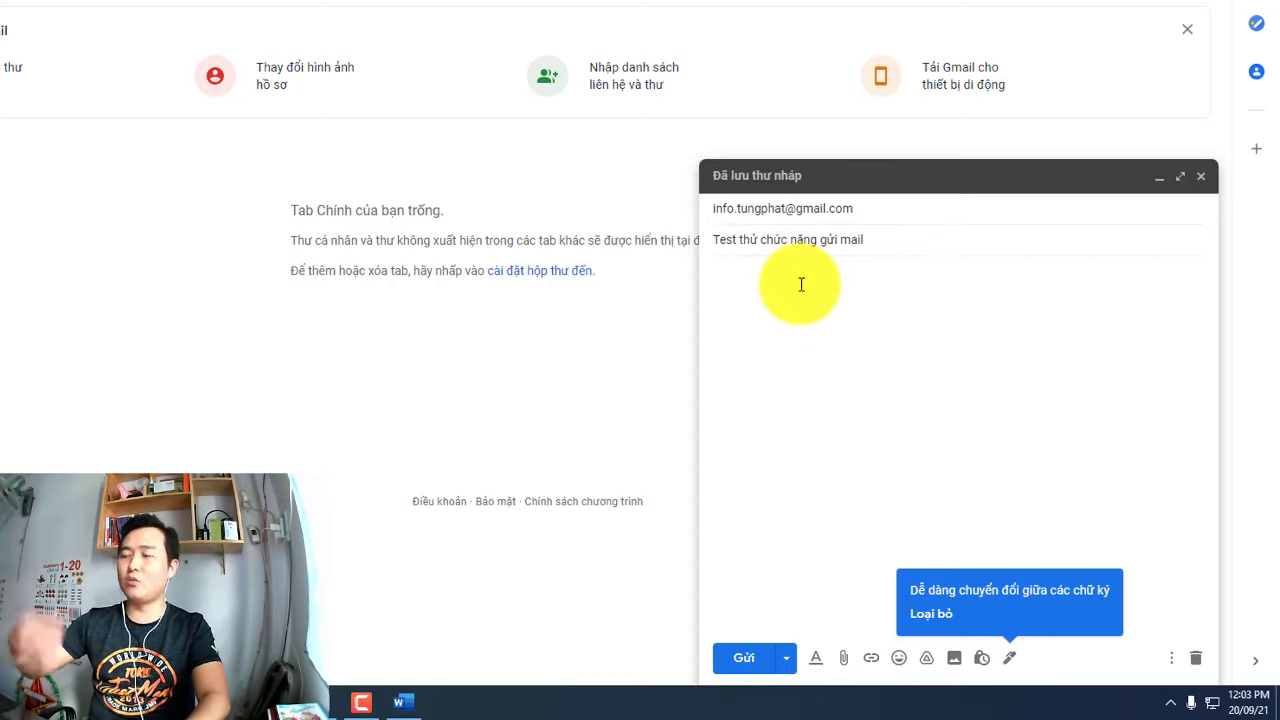
{"action": "type", "text": "Chào ban"}
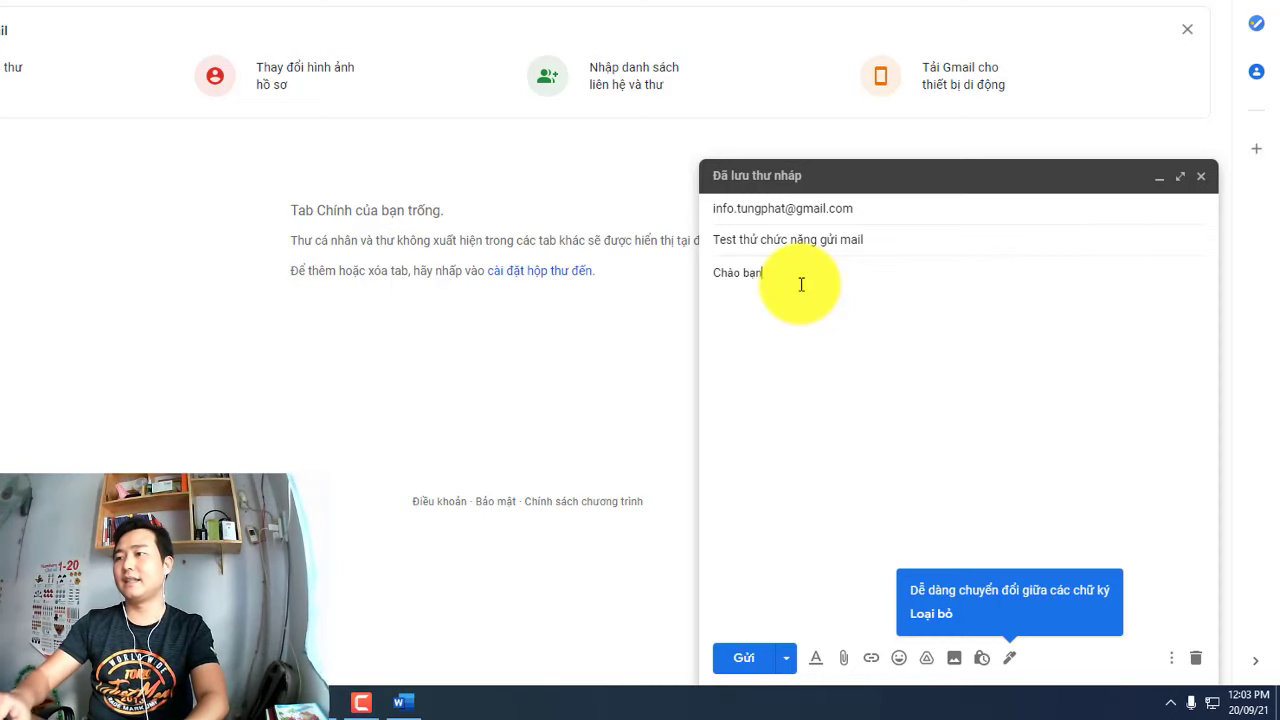
{"action": "type", "text": "jhan"}
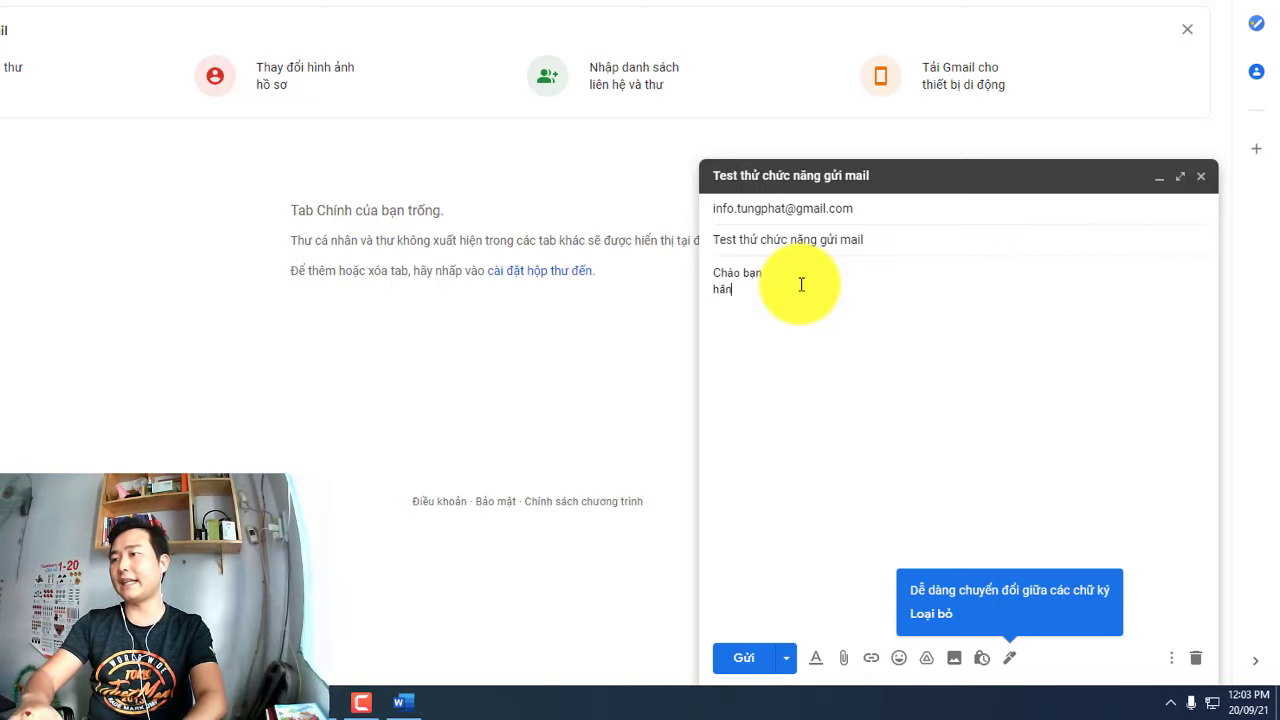
{"action": "type", "text": " h"}
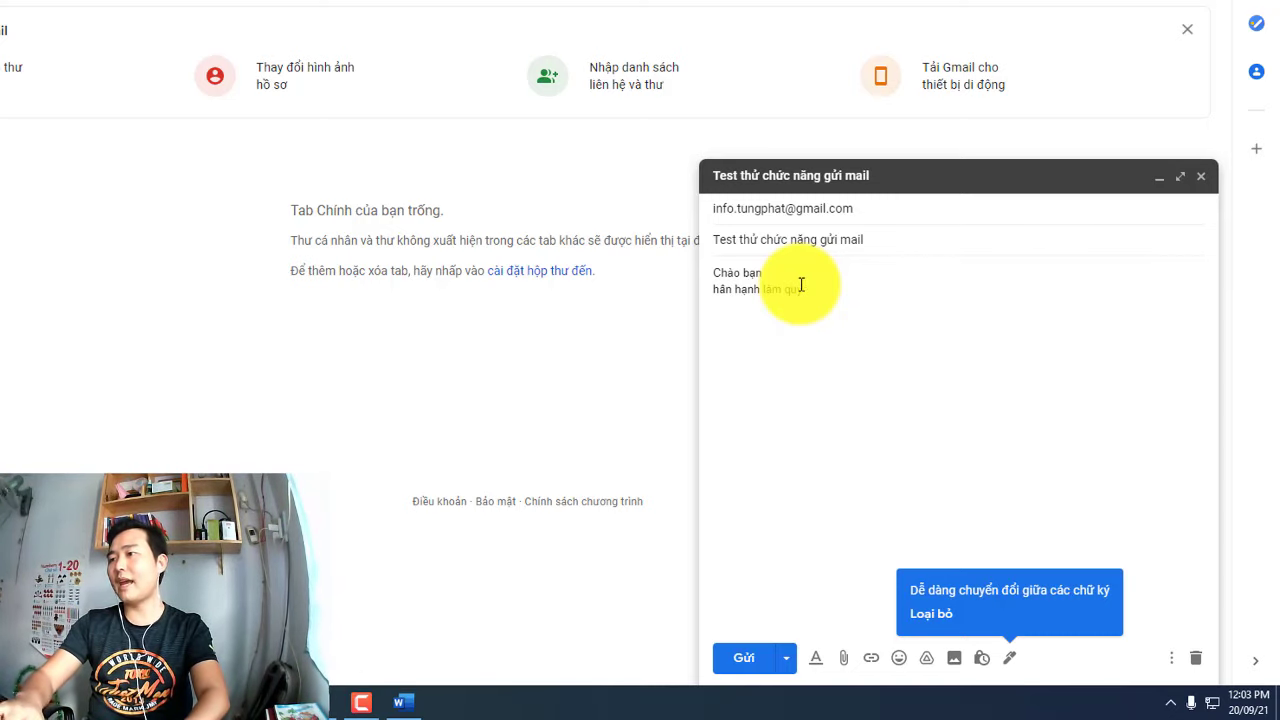
{"action": "type", "text": "anhj lamf quen vowis banj"}
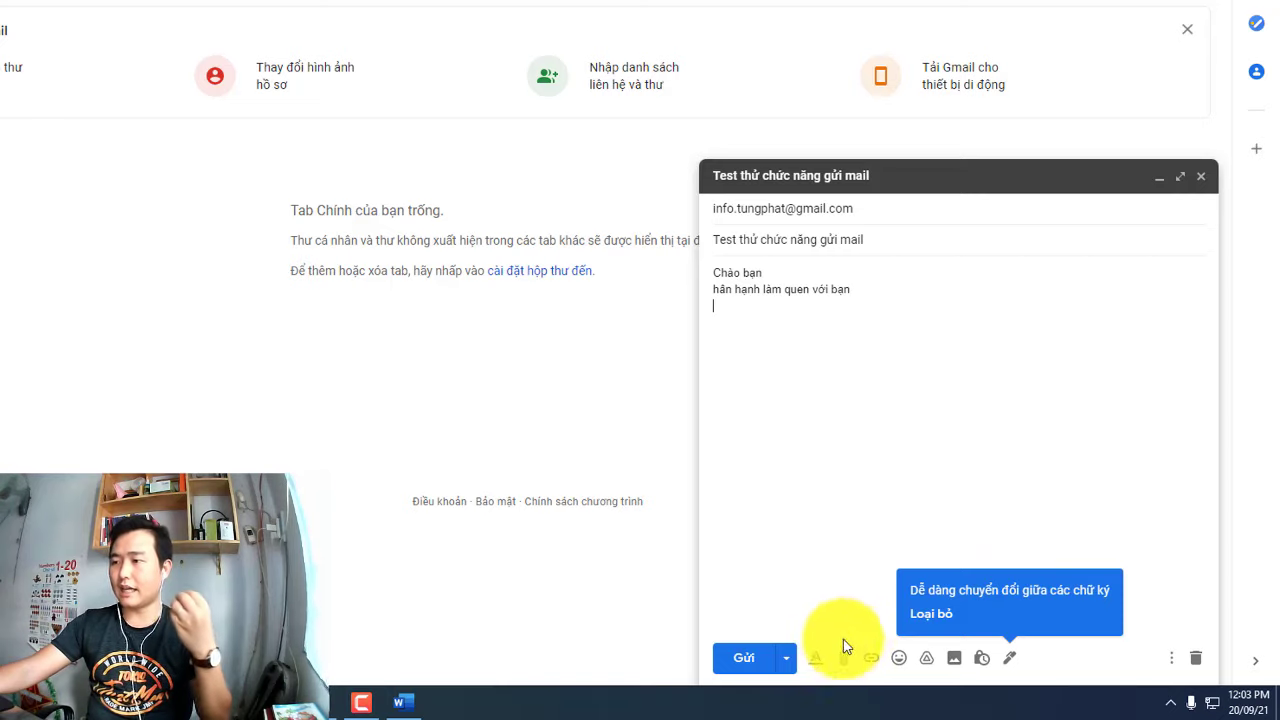
Attach the PNG image file to the test message and send it.
{"action": "left_click", "coordinate": [811, 506]}
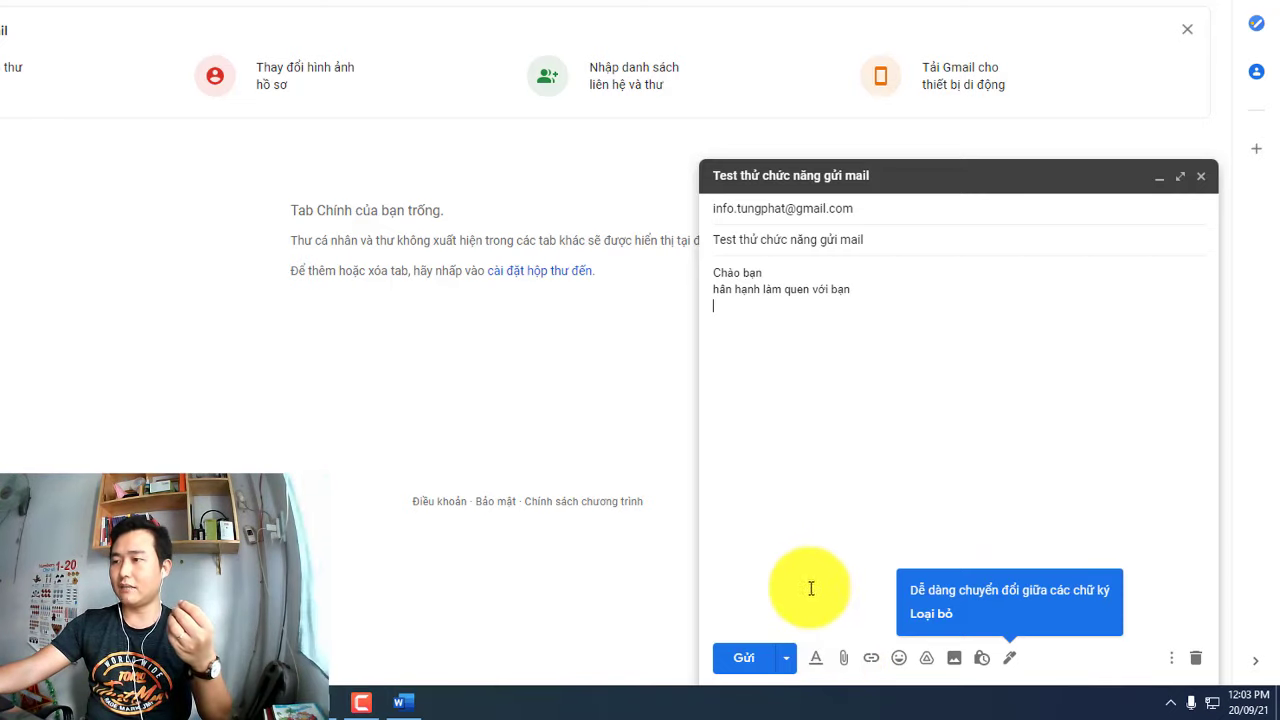
{"action": "left_click", "coordinate": [844, 660]}
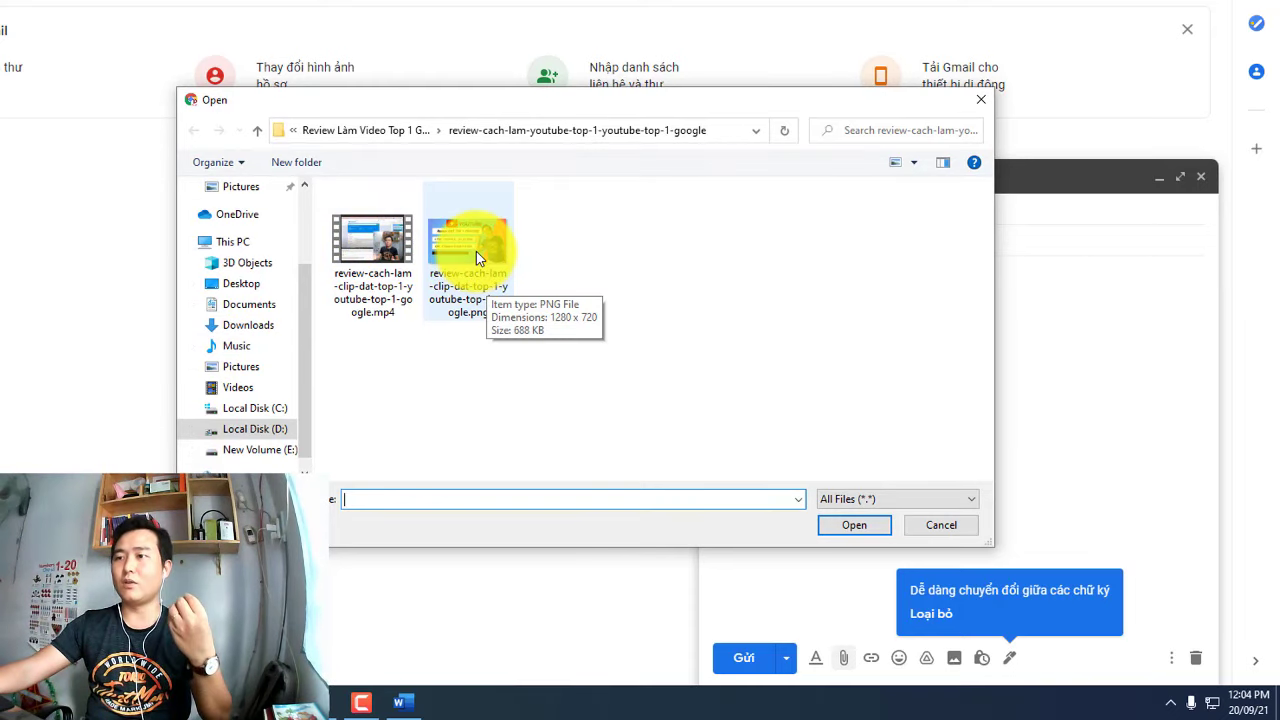
{"action": "left_click", "coordinate": [476, 251]}
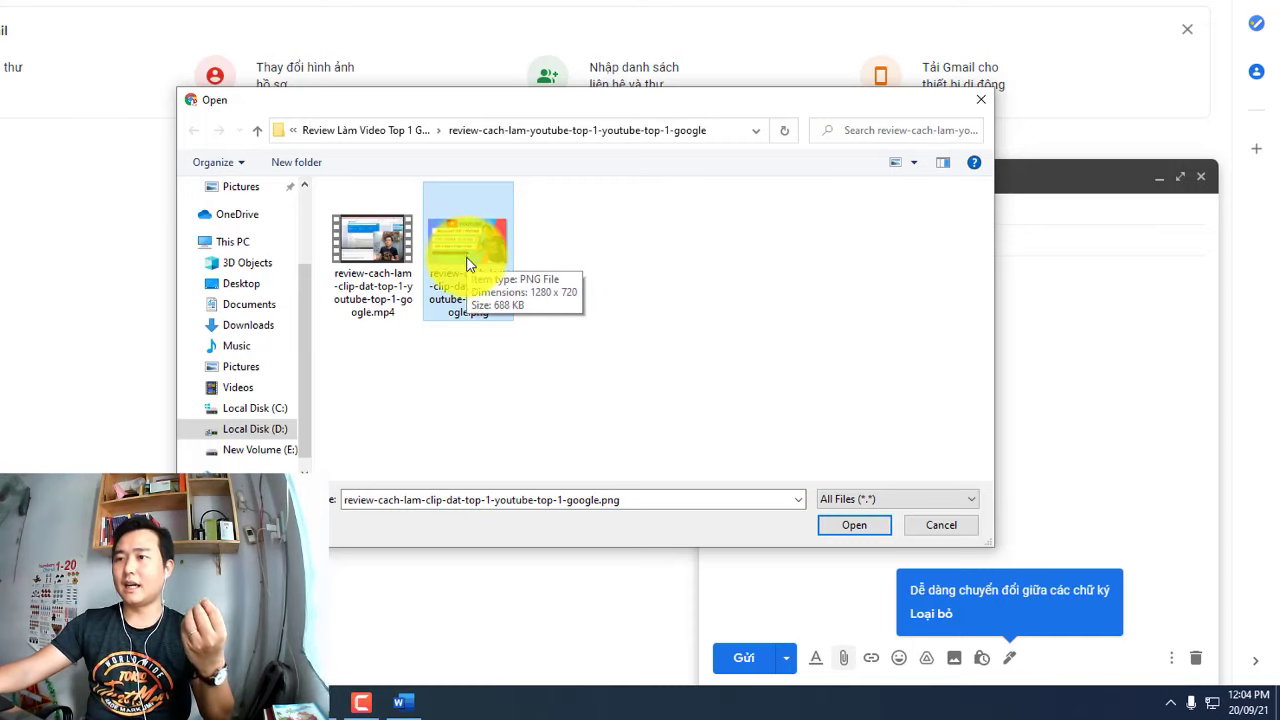
{"action": "double_click", "coordinate": [469, 244]}
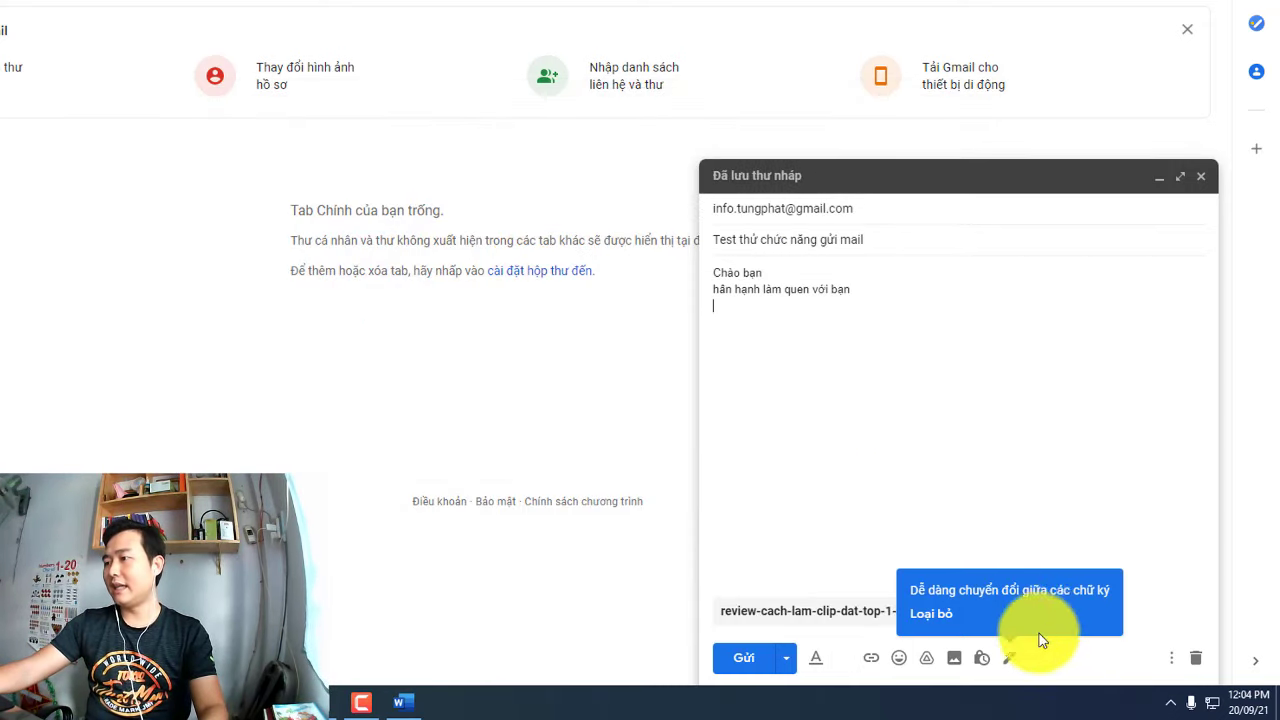
{"action": "left_click", "coordinate": [938, 614]}
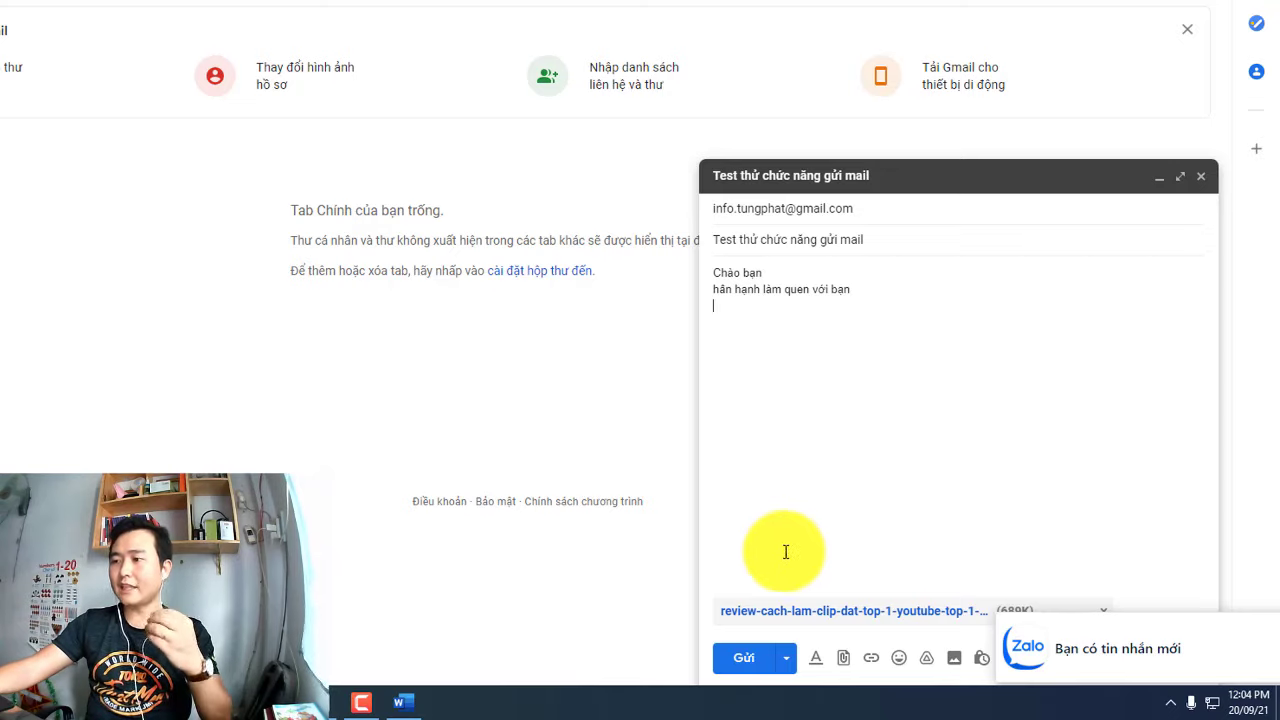
{"action": "left_click", "coordinate": [750, 660]}
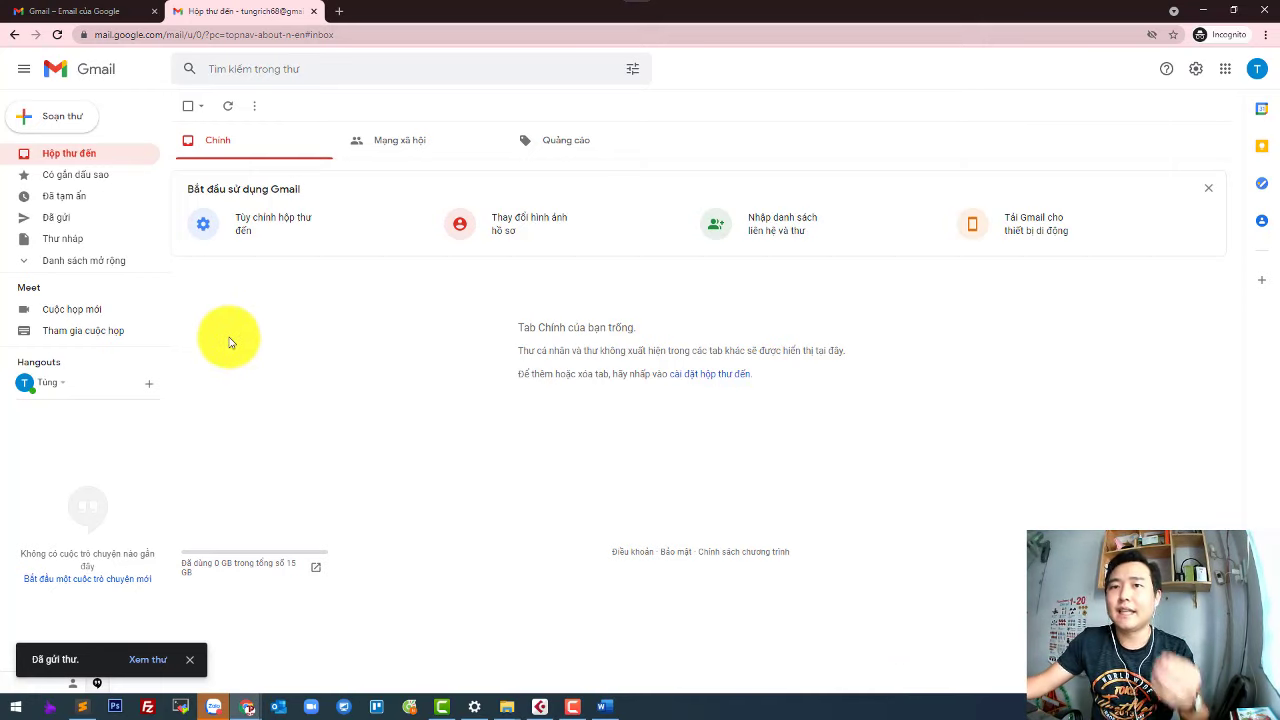
Expand the folder list and browse All Mail, Spam and the Categories group.
{"action": "left_click", "coordinate": [76, 260]}
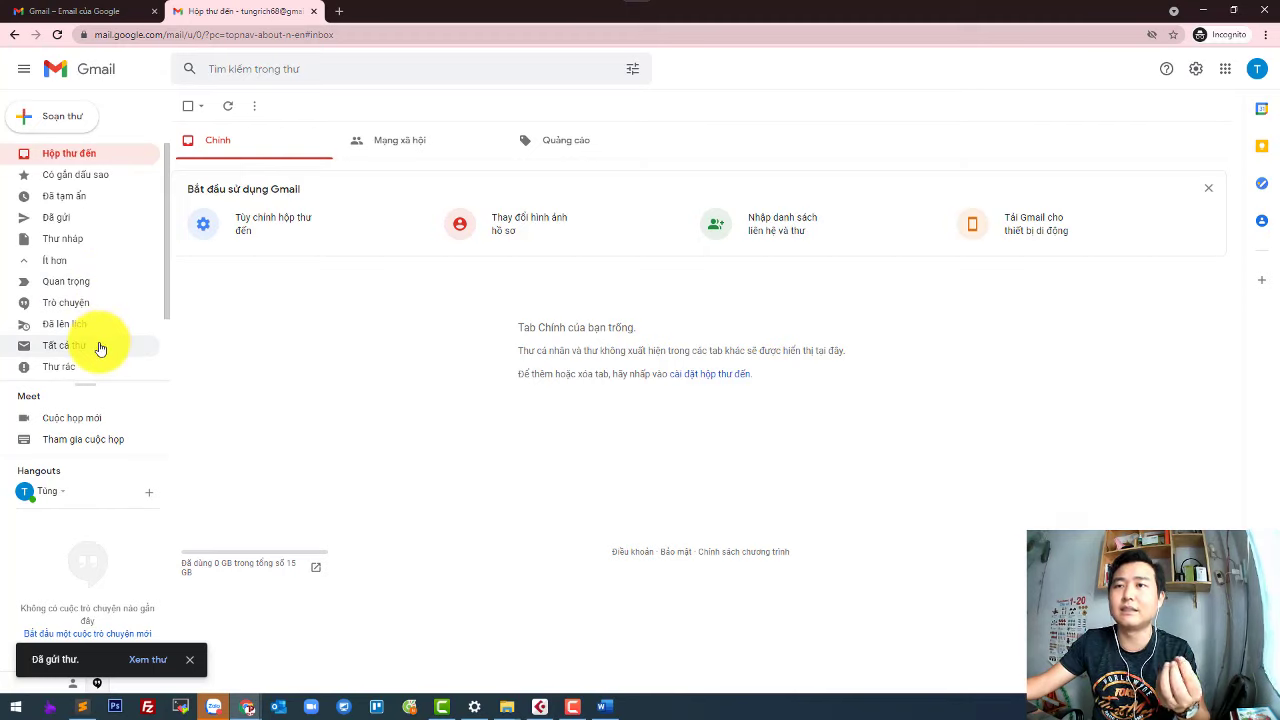
{"action": "left_click", "coordinate": [100, 346]}
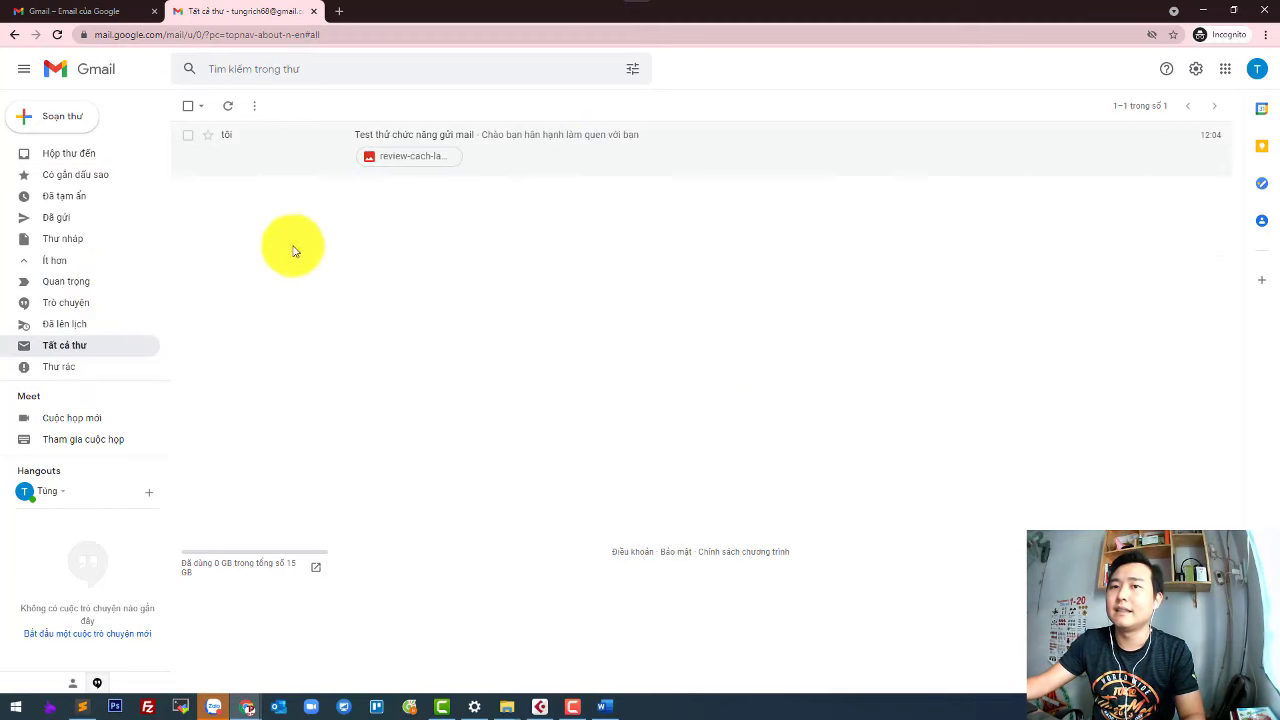
{"action": "scroll", "coordinate": [65, 325], "scroll_direction": "down", "scroll_amount": 2}
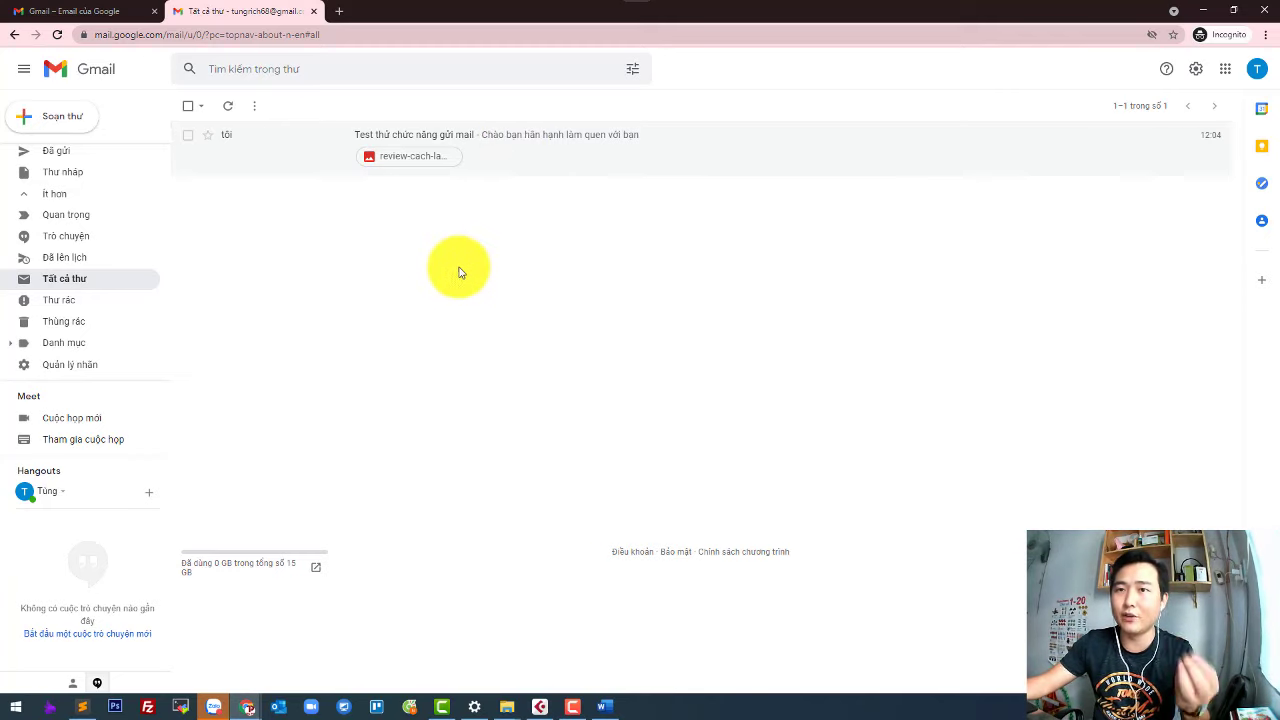
{"action": "scroll", "coordinate": [116, 306], "scroll_direction": "down", "scroll_amount": 1}
{"action": "scroll", "coordinate": [116, 300], "scroll_direction": "up", "scroll_amount": 2}
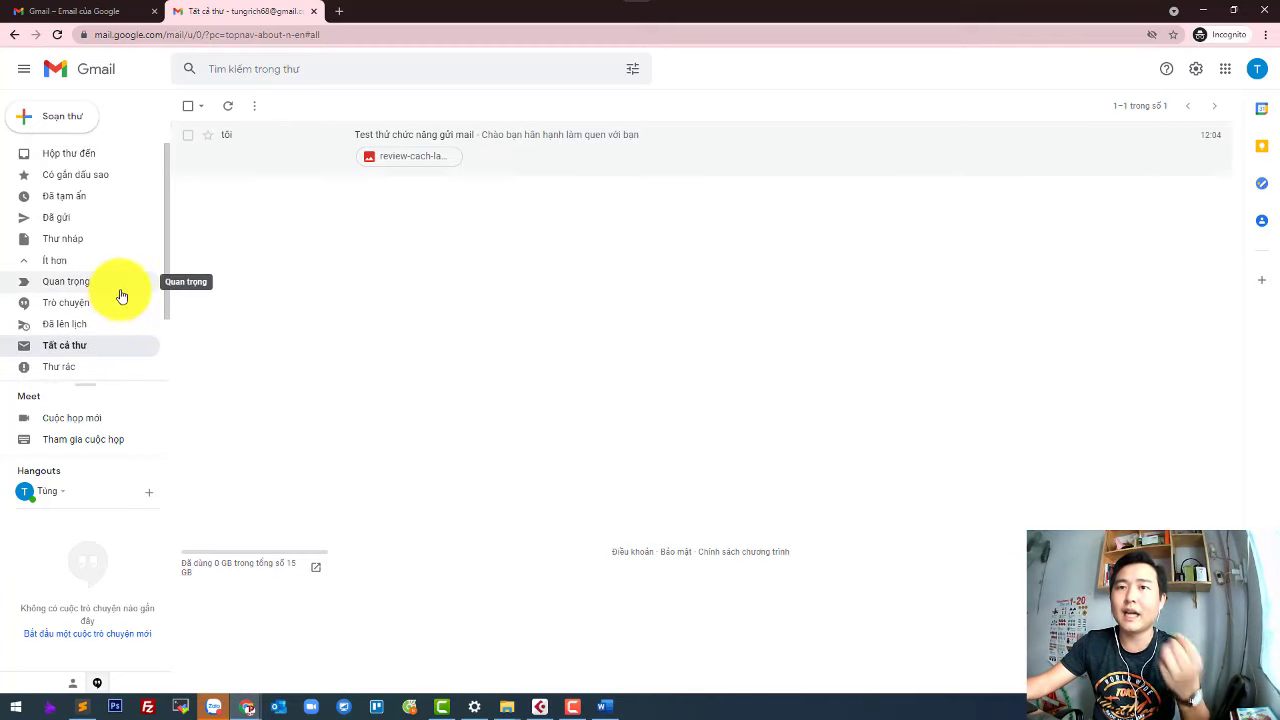
{"action": "scroll", "coordinate": [117, 259], "scroll_direction": "down", "scroll_amount": 2}
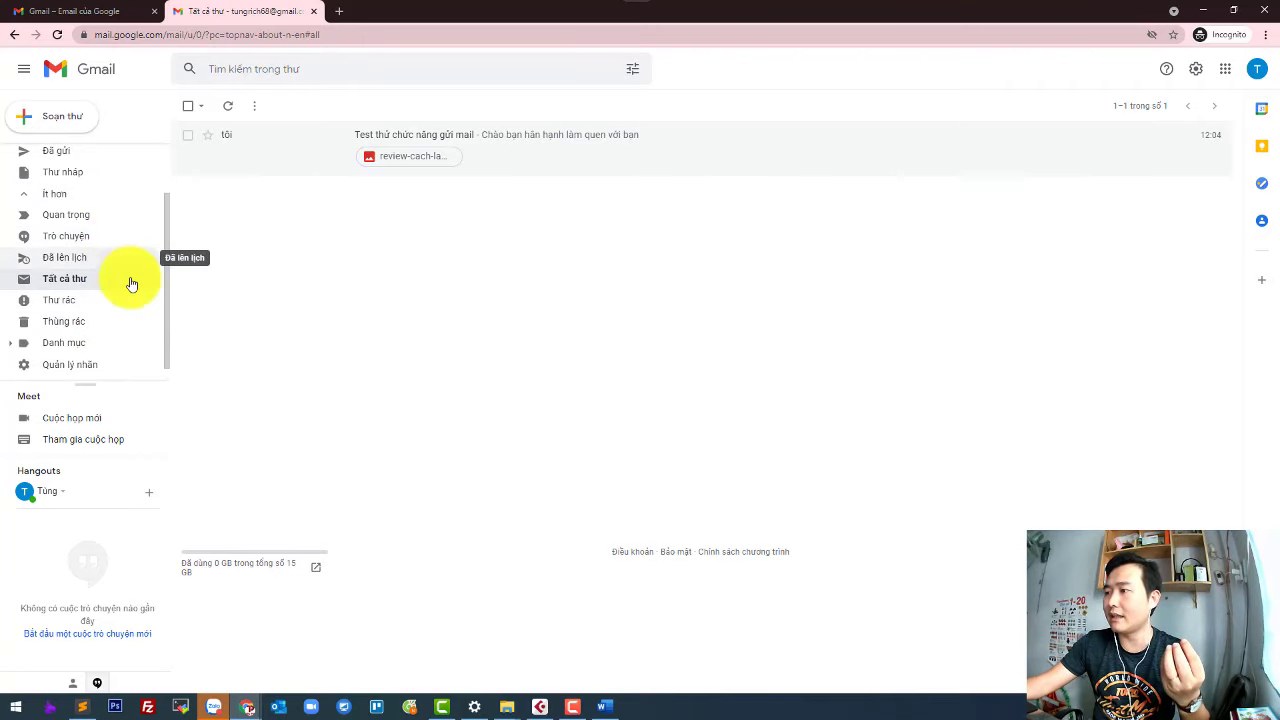
{"action": "scroll", "coordinate": [150, 335], "scroll_direction": "down", "scroll_amount": 1}
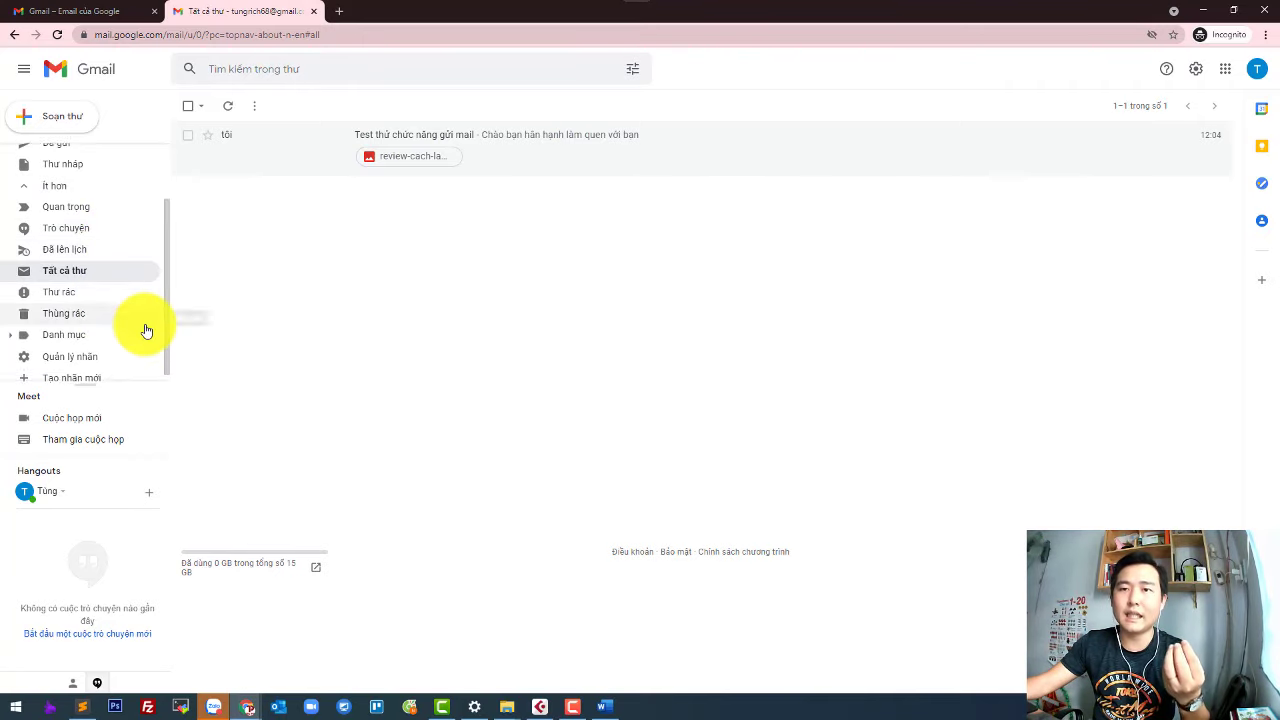
{"action": "left_click", "coordinate": [106, 290]}
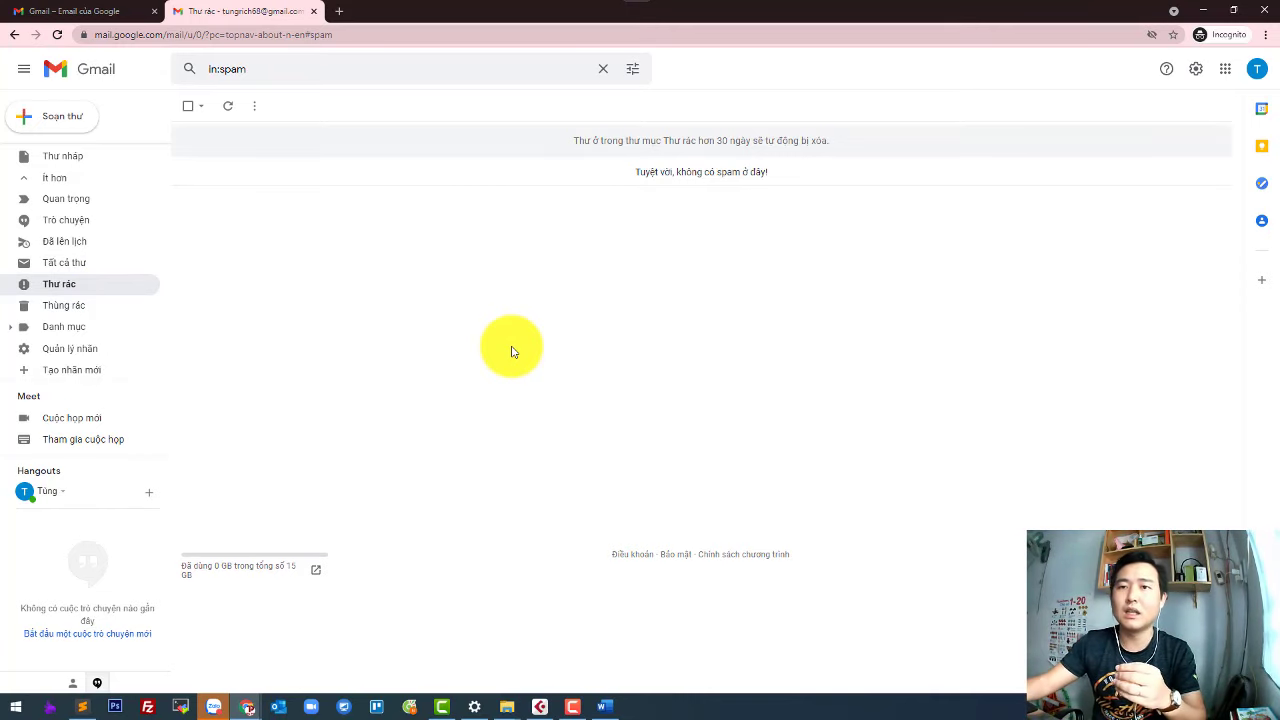
{"action": "left_click", "coordinate": [82, 328]}
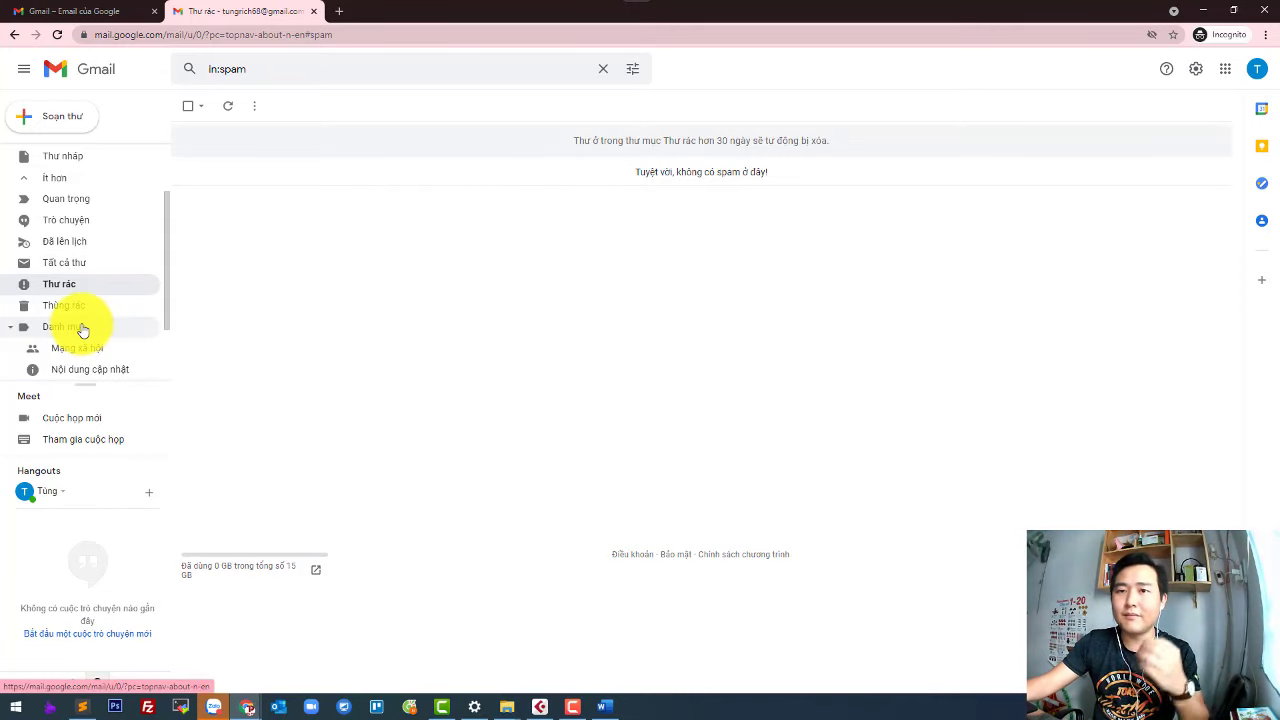
{"action": "scroll", "coordinate": [85, 330], "scroll_direction": "down", "scroll_amount": 2}
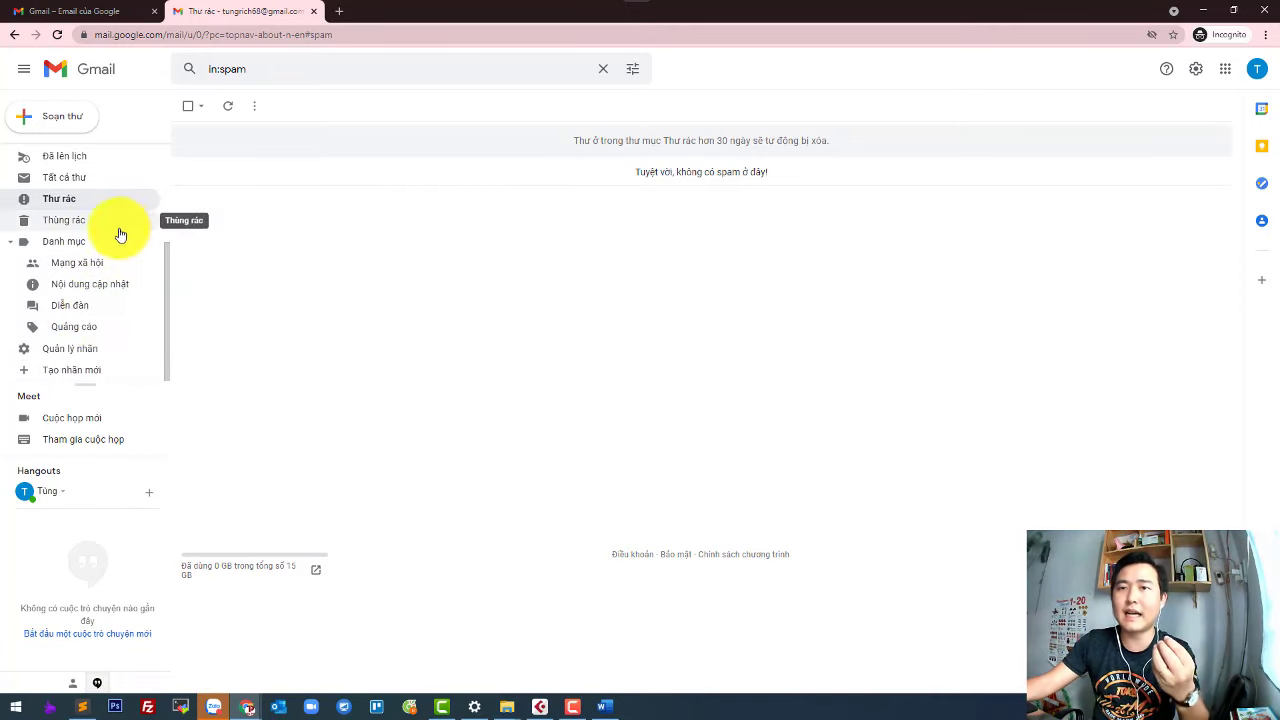
{"action": "scroll", "coordinate": [79, 249], "scroll_direction": "up", "scroll_amount": 2}
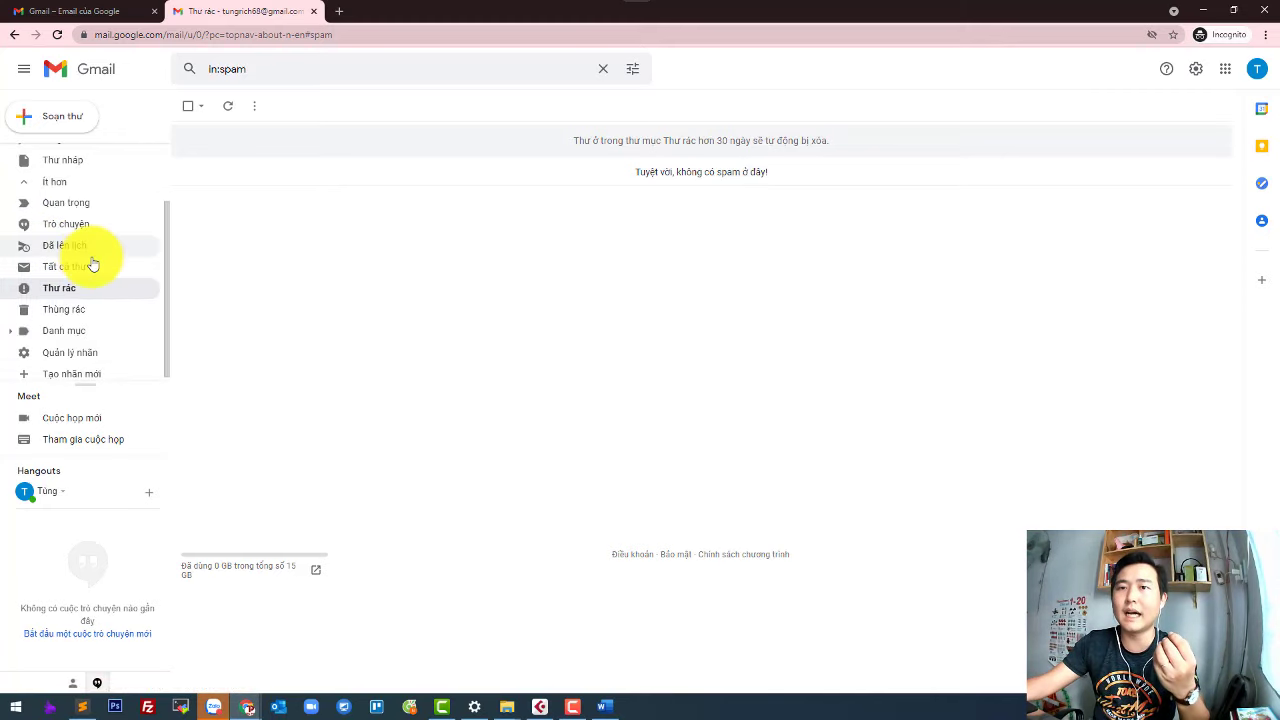
{"action": "scroll", "coordinate": [95, 285], "scroll_direction": "up", "scroll_amount": 2}
{"action": "scroll", "coordinate": [99, 300], "scroll_direction": "down", "scroll_amount": 2}
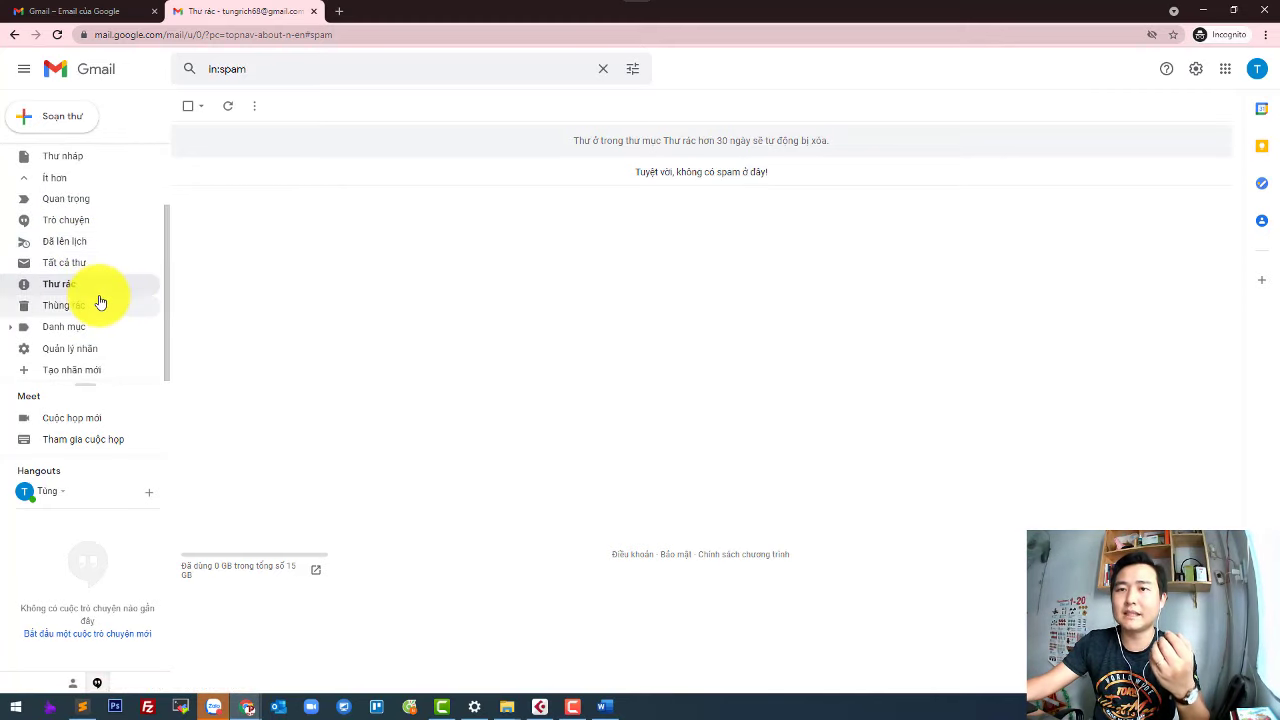
Open the Sent folder, expand the full label list, and begin creating a new label.
{"action": "left_click", "coordinate": [86, 182]}
{"action": "left_click", "coordinate": [92, 155]}
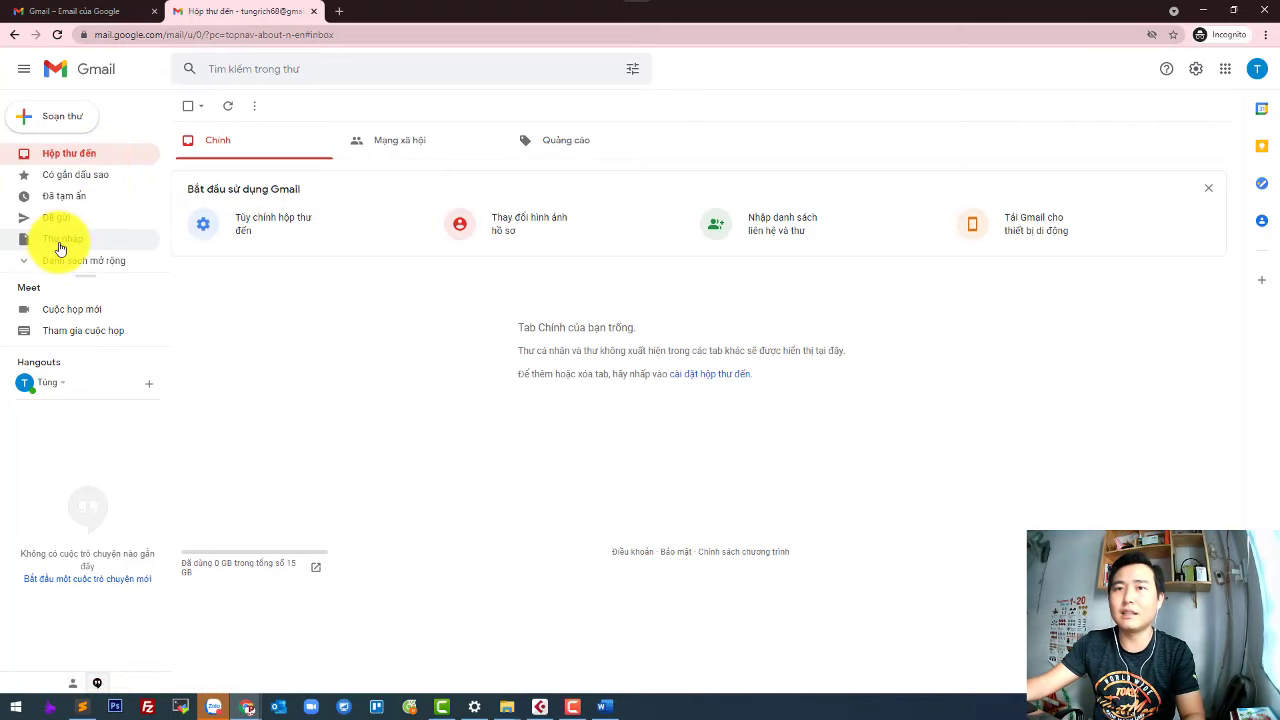
{"action": "left_click", "coordinate": [62, 216]}
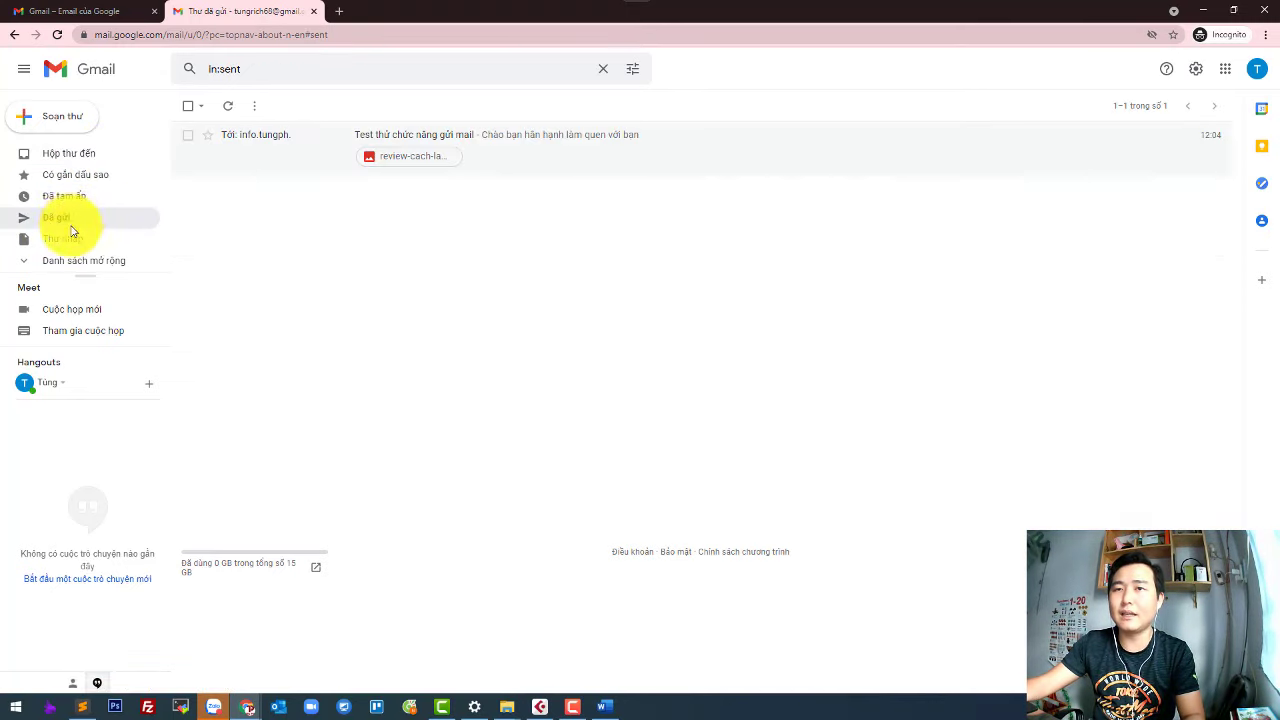
{"action": "left_click", "coordinate": [80, 262]}
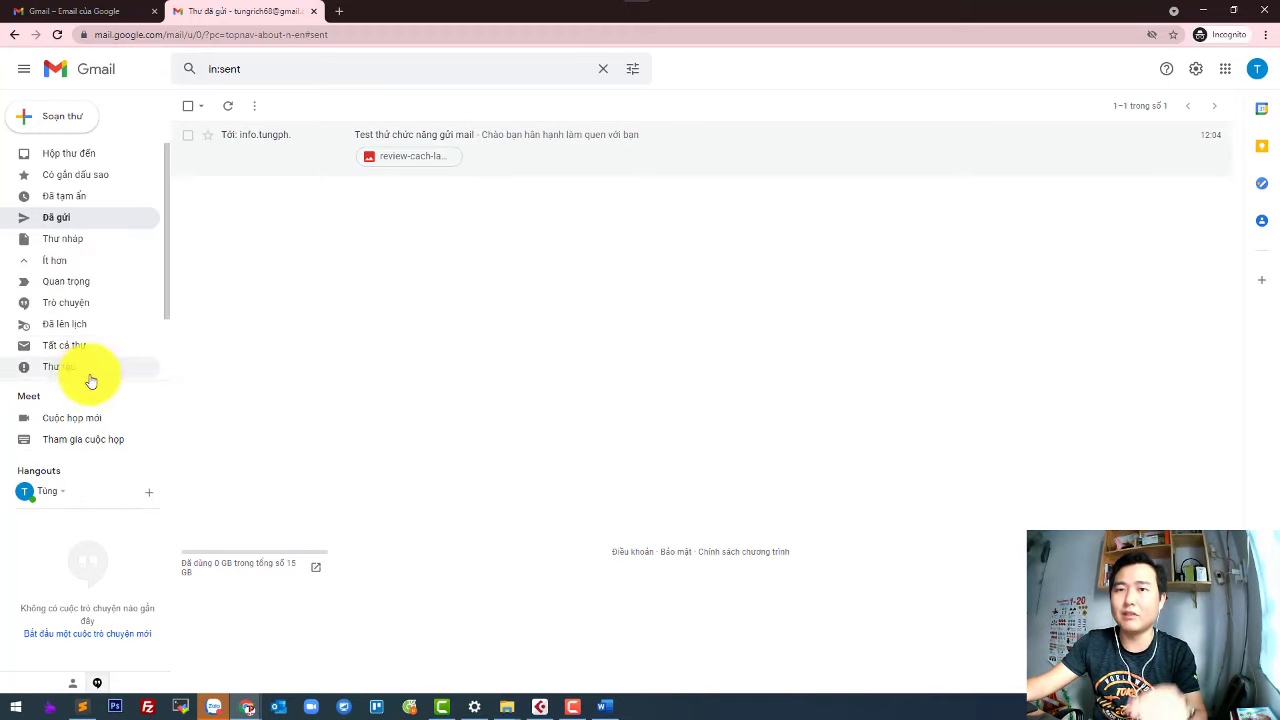
{"action": "scroll", "coordinate": [80, 330], "scroll_direction": "down", "scroll_amount": 2}
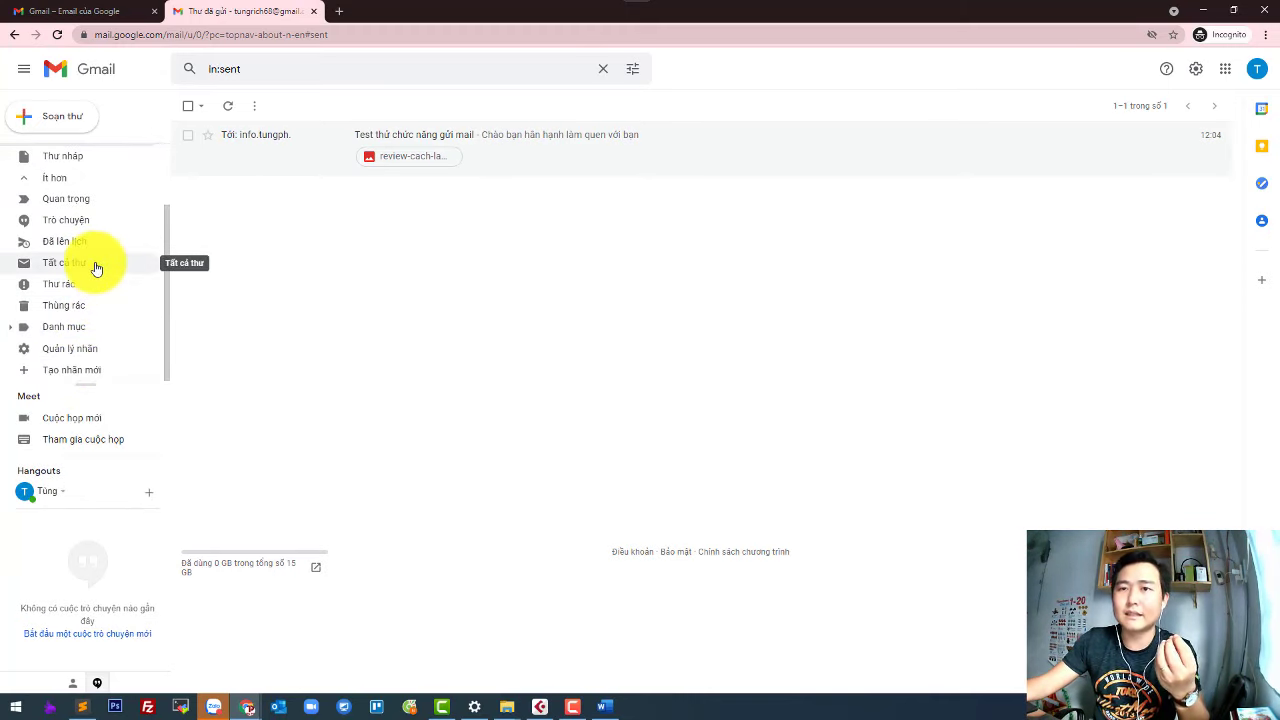
{"action": "left_click", "coordinate": [101, 328]}
{"action": "scroll", "coordinate": [100, 329], "scroll_direction": "down", "scroll_amount": 2}
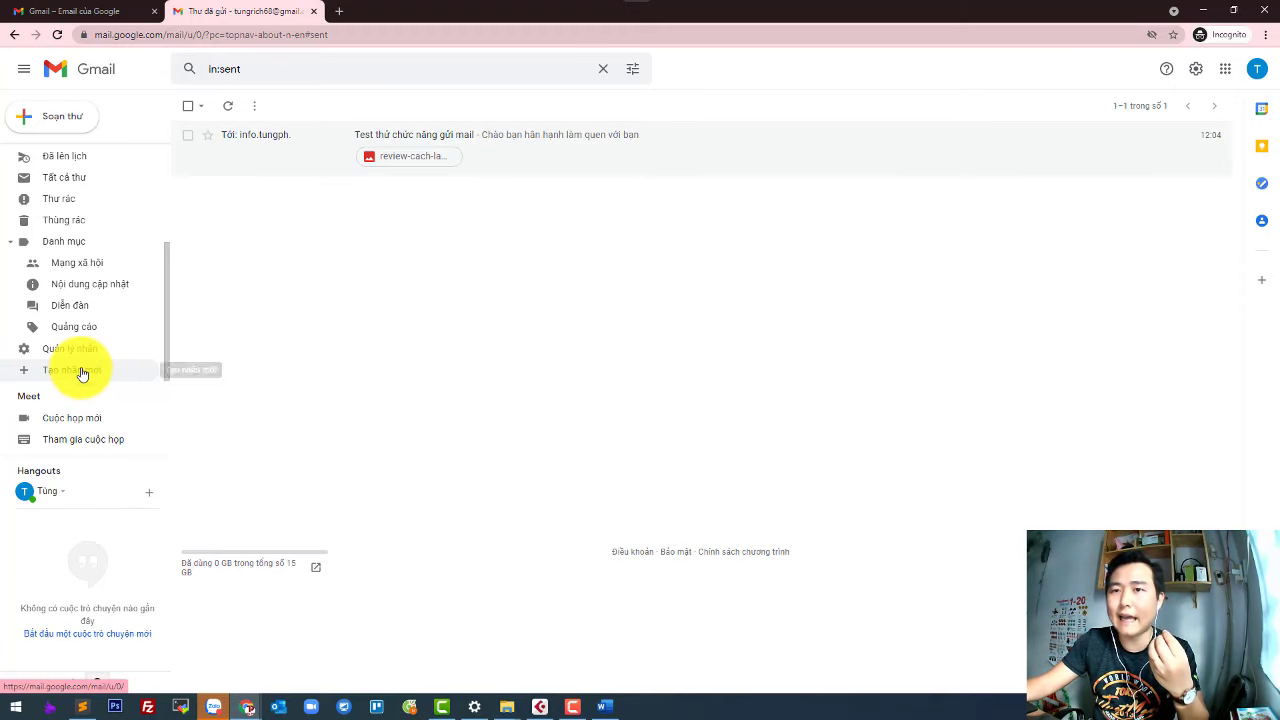
{"action": "left_click", "coordinate": [82, 372]}
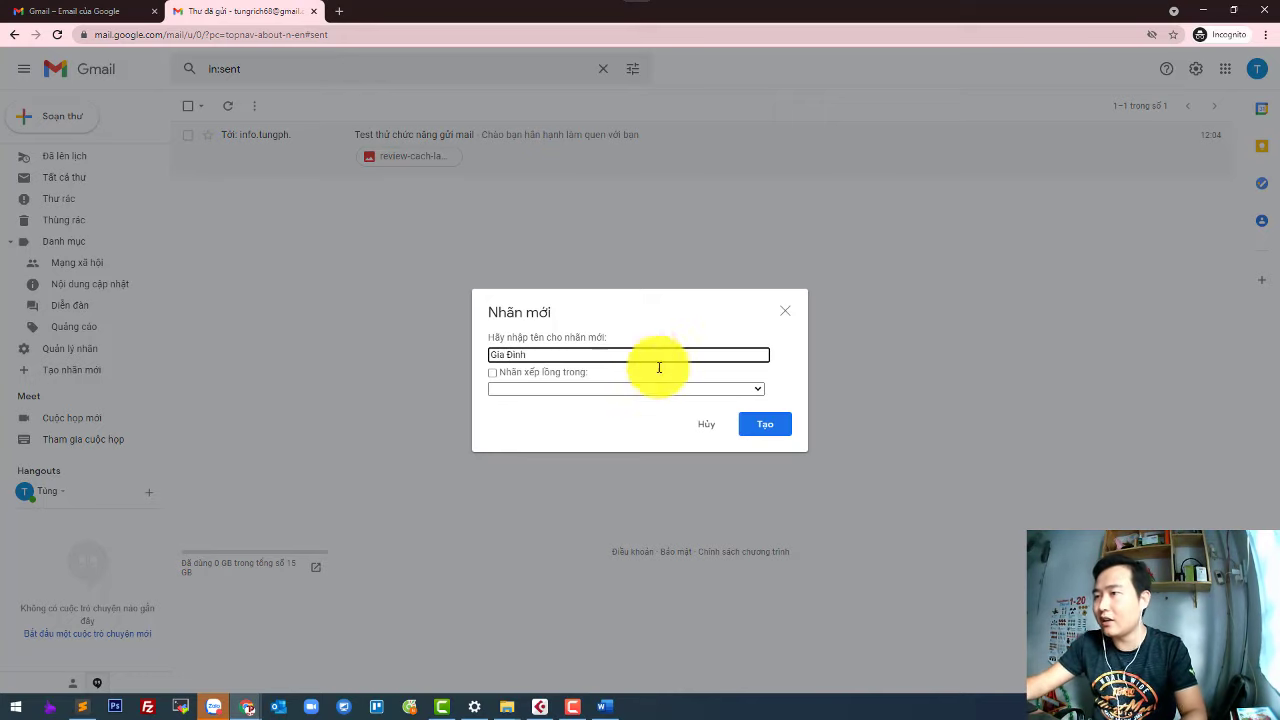
Confirm the new Gia Đình label, return to the Inbox, and switch to the other browser window.
{"action": "left_click", "coordinate": [762, 424]}
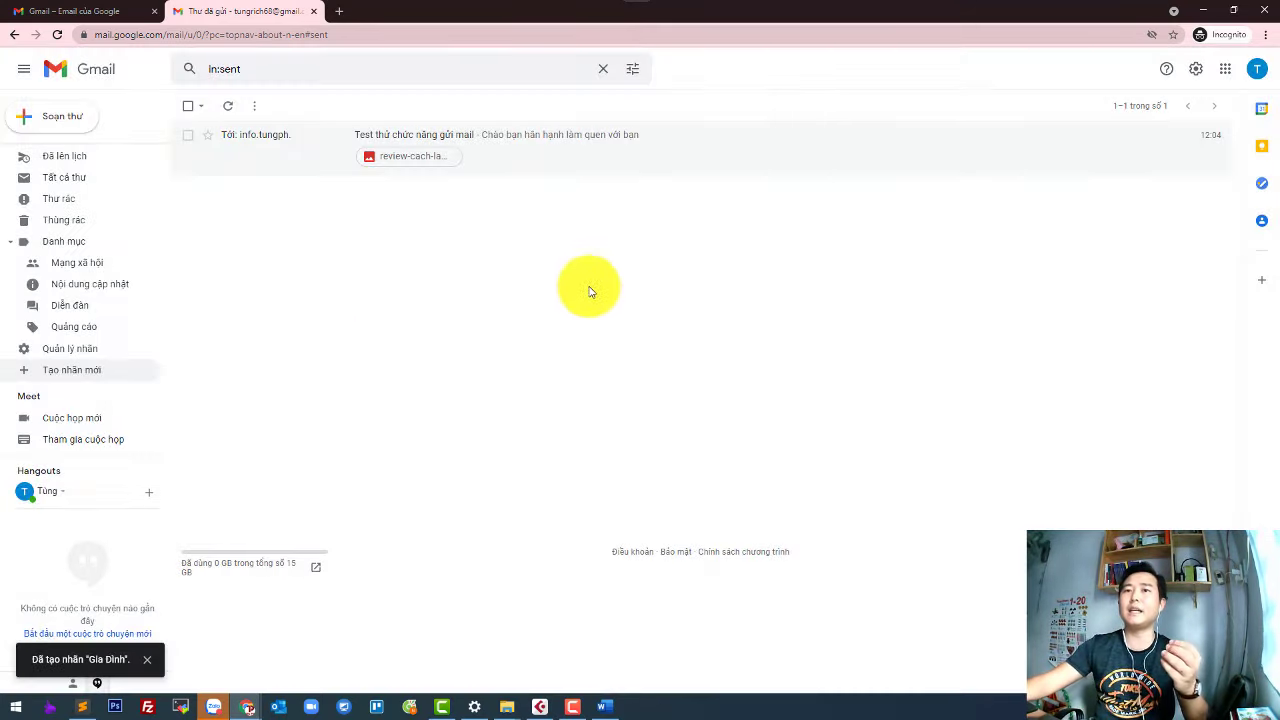
{"action": "scroll", "coordinate": [123, 209], "scroll_direction": "up", "scroll_amount": 5}
{"action": "left_click", "coordinate": [95, 156]}
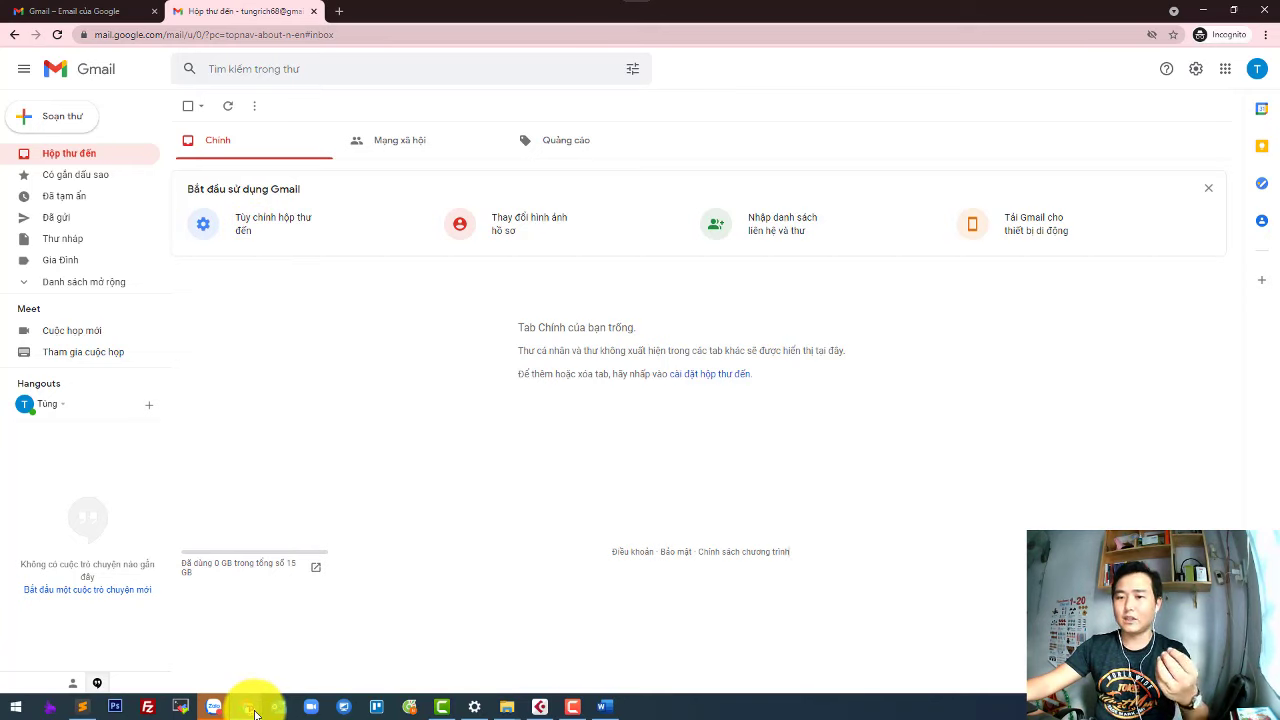
{"action": "mouse_move", "coordinate": [255, 712]}
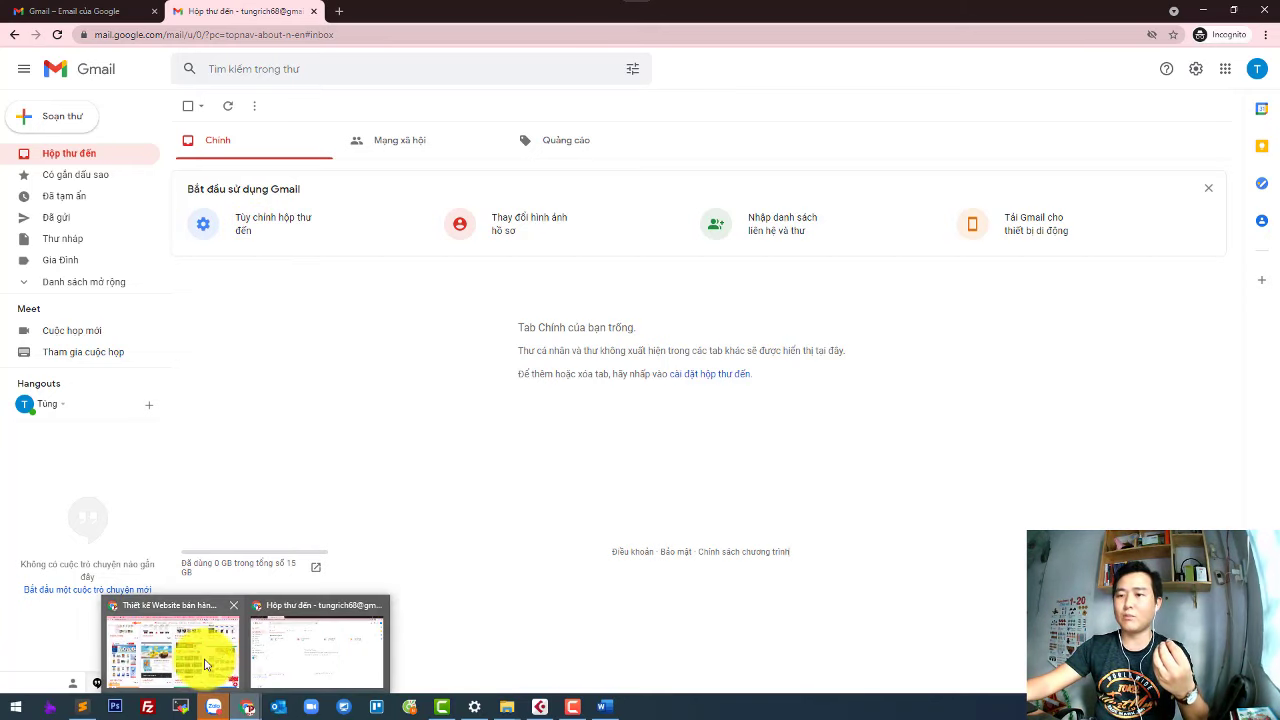
{"action": "left_click", "coordinate": [175, 645]}
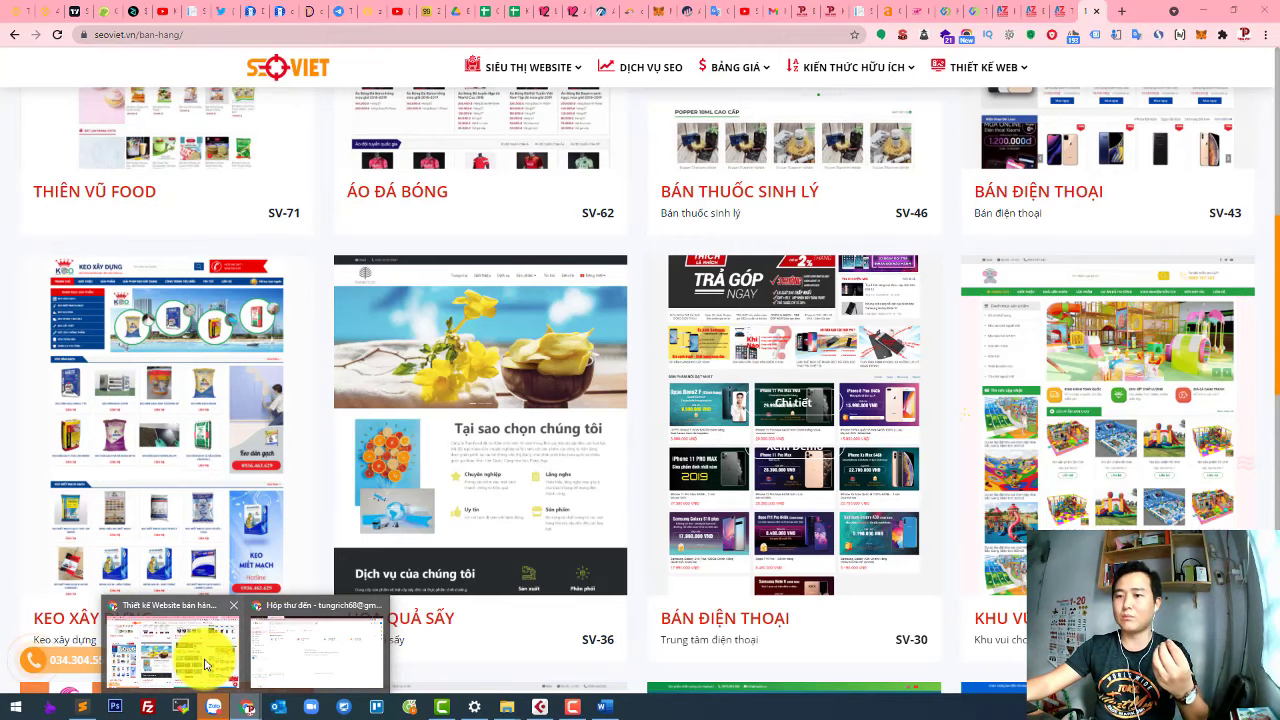
Open Gmail in a new tab, check the test email's sender address, then start a new message.
{"action": "left_click", "coordinate": [1123, 10]}
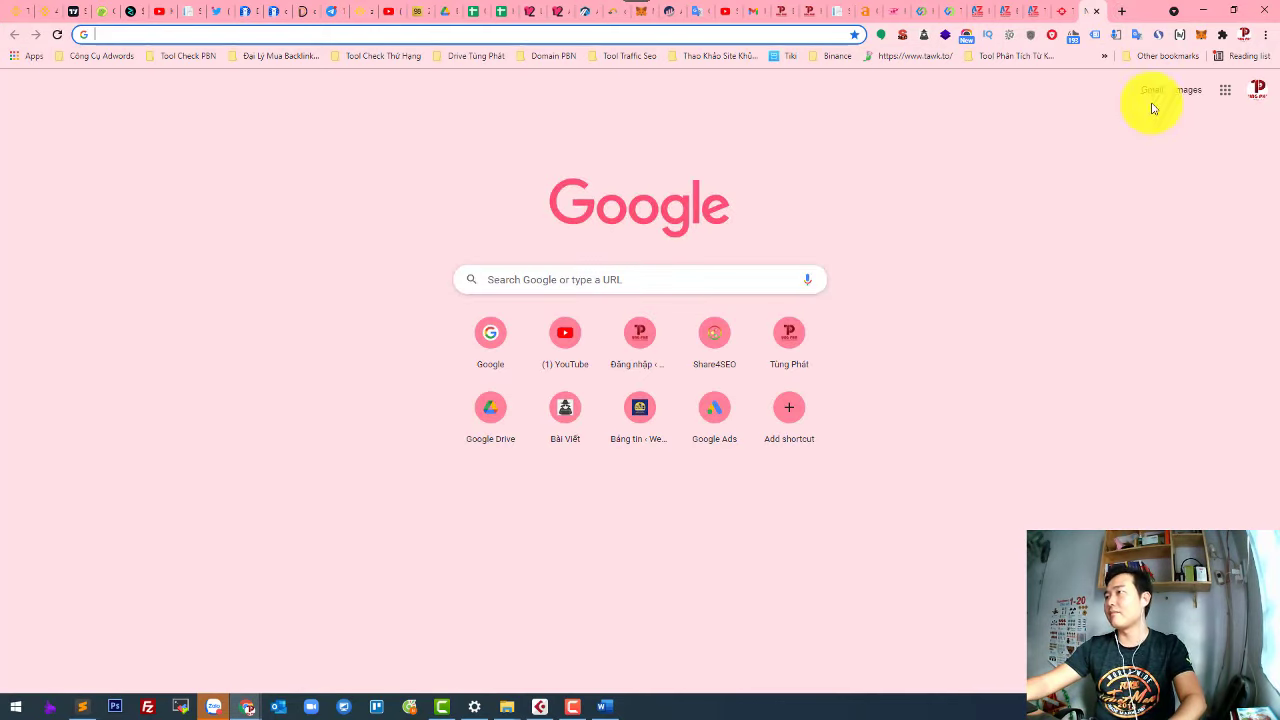
{"action": "left_click", "coordinate": [1154, 91]}
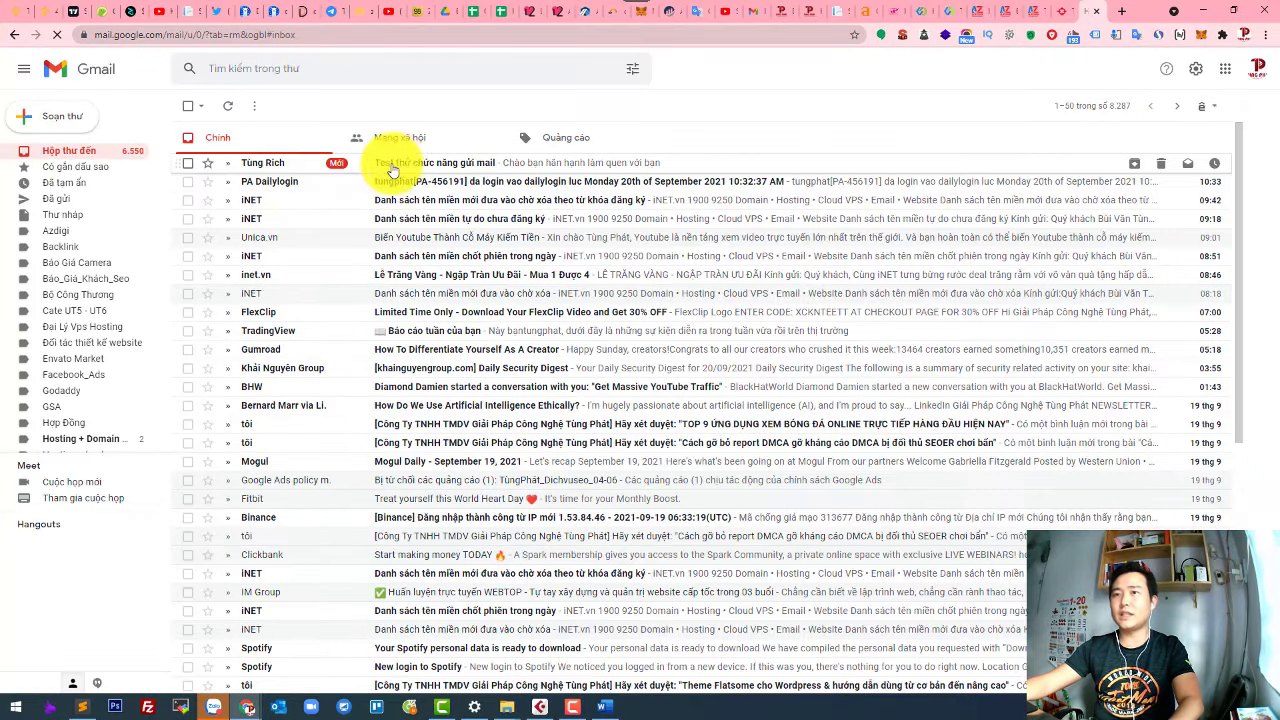
{"action": "left_click", "coordinate": [423, 165]}
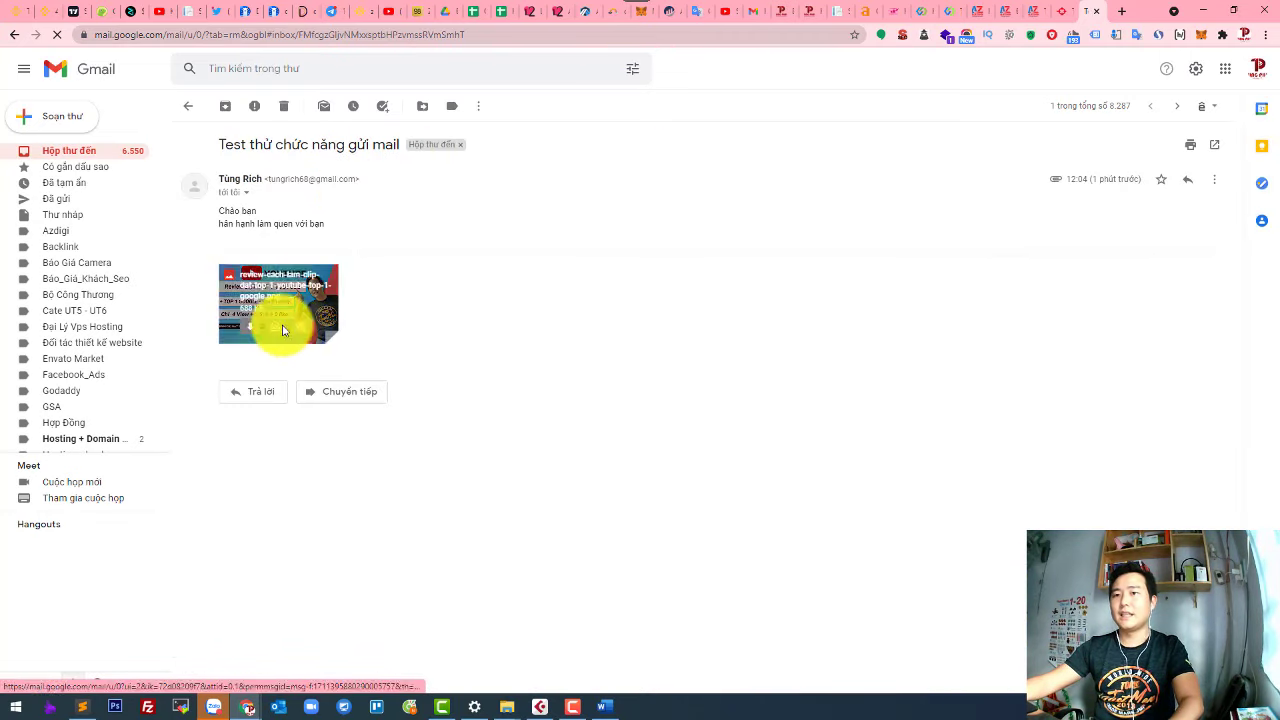
{"action": "double_click", "coordinate": [328, 178]}
{"action": "left_click_drag", "start_coordinate": [349, 178], "coordinate": [270, 178]}
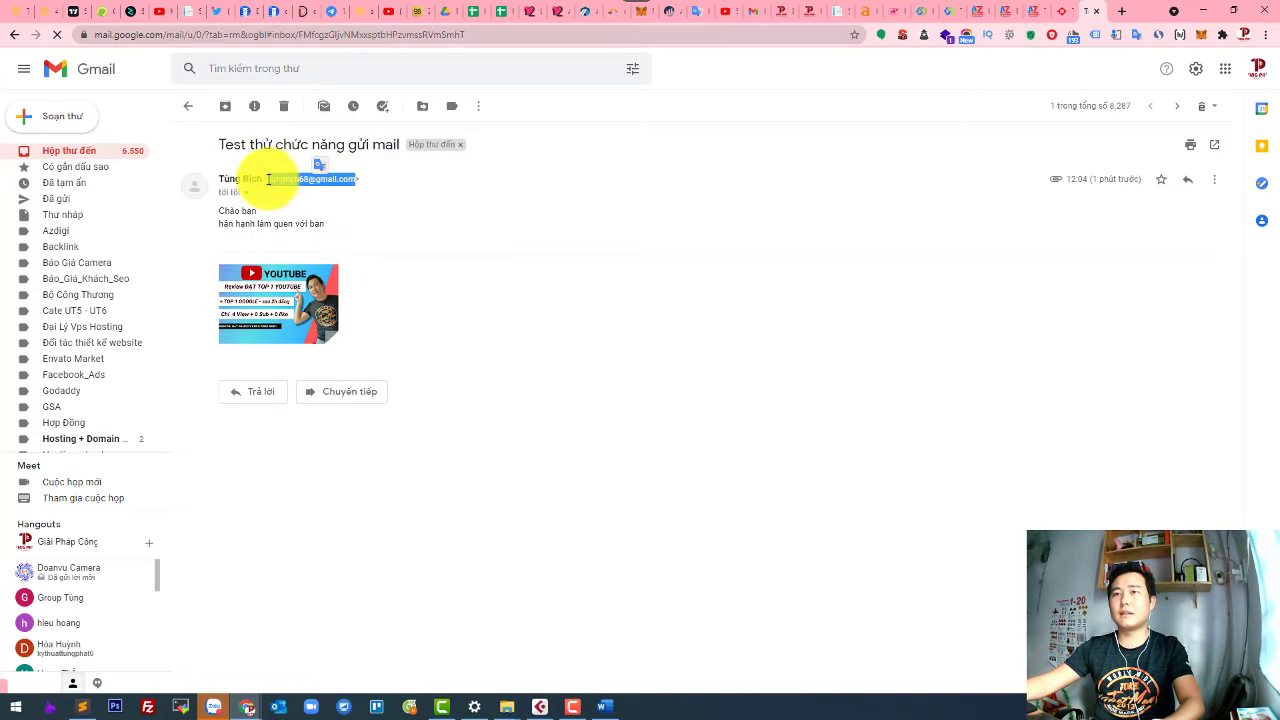
{"action": "left_click", "coordinate": [165, 150]}
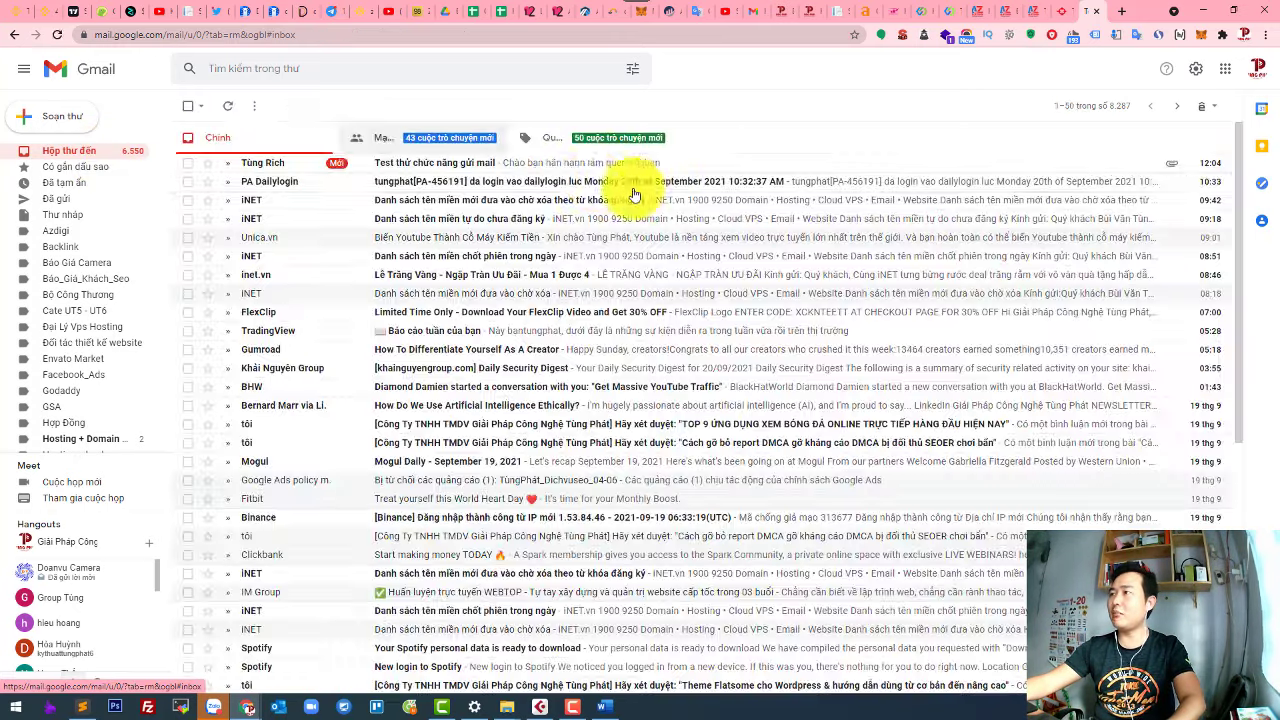
{"action": "left_click", "coordinate": [69, 125]}
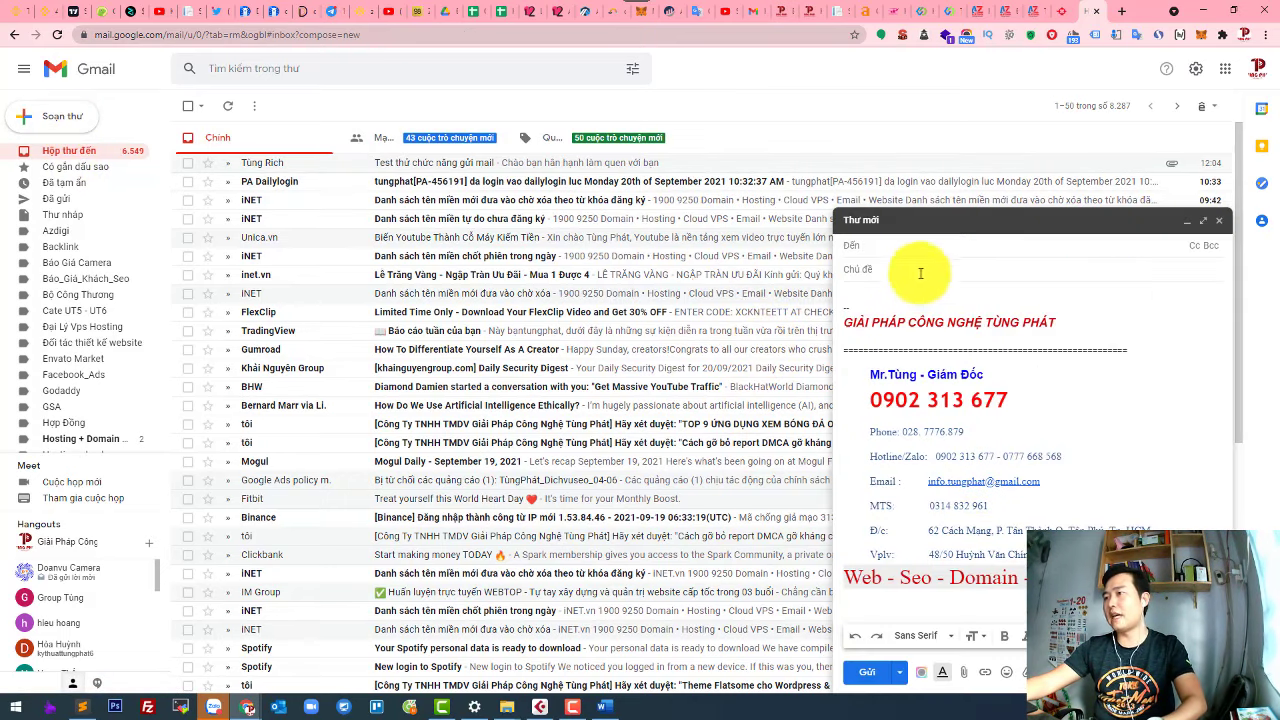
Send 'Gửi Anh Yêu' with body 'Em nhớ anh nhiều quá' to the new account, checking the signature.
{"action": "left_click", "coordinate": [910, 250]}
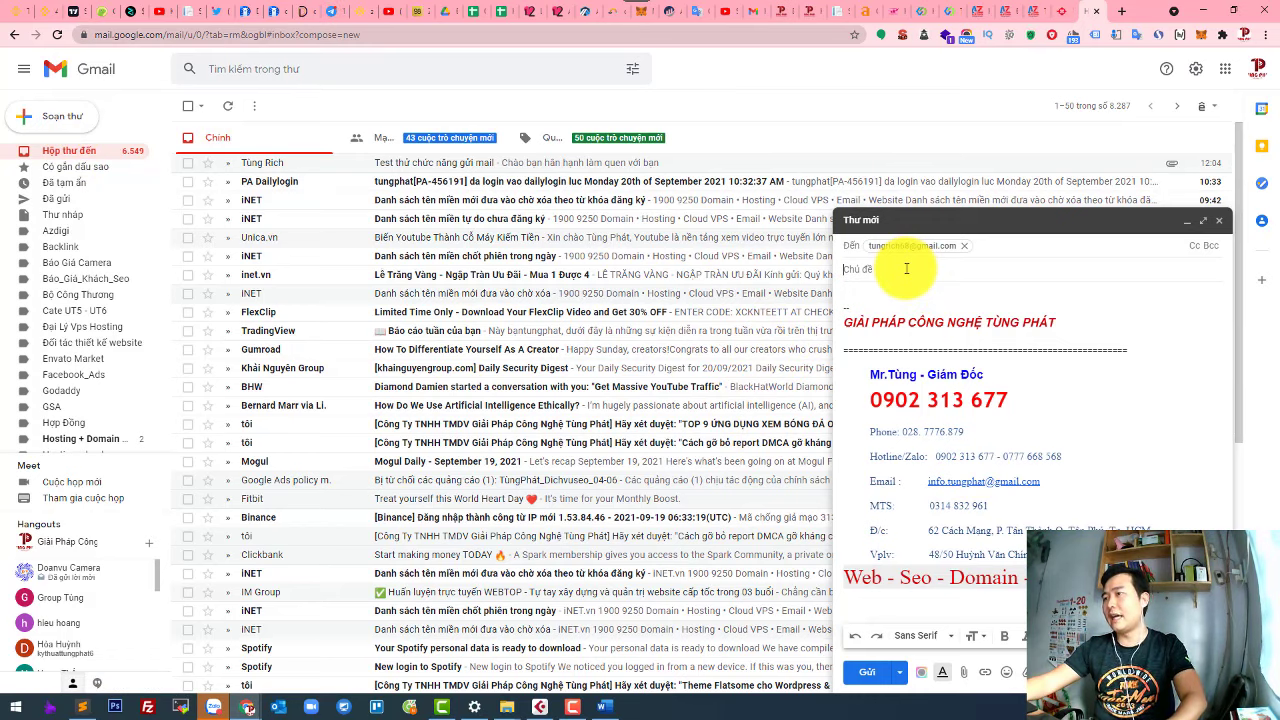
{"action": "left_click", "coordinate": [906, 268]}
{"action": "type", "text": "Te"}
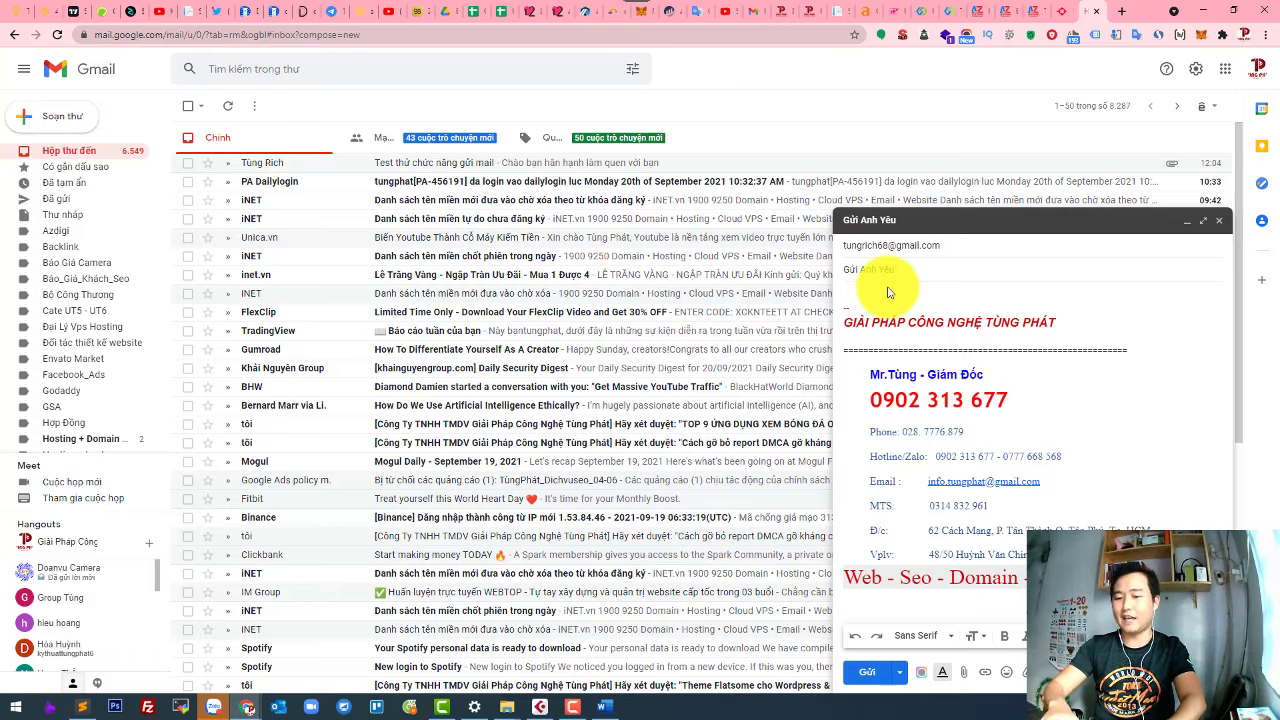
{"action": "type", "text": "Em nhớ anh nhiều quá"}
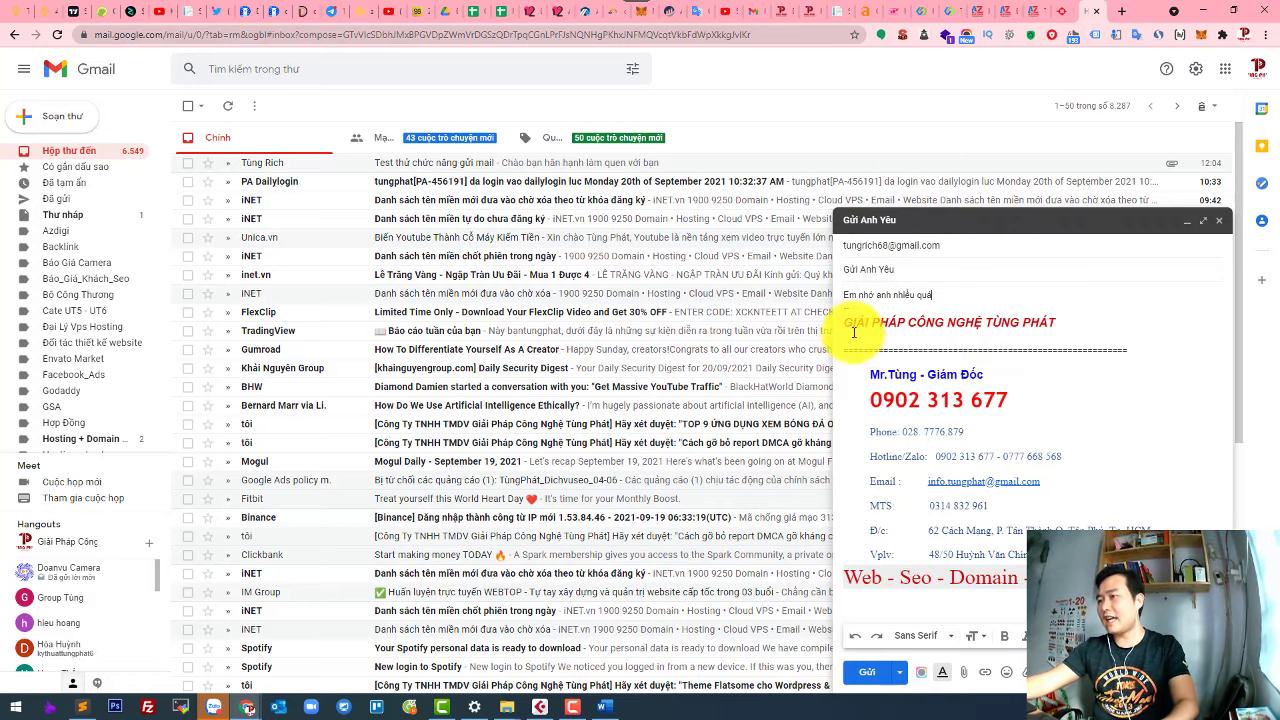
{"action": "left_click_drag", "start_coordinate": [847, 323], "coordinate": [1020, 590]}
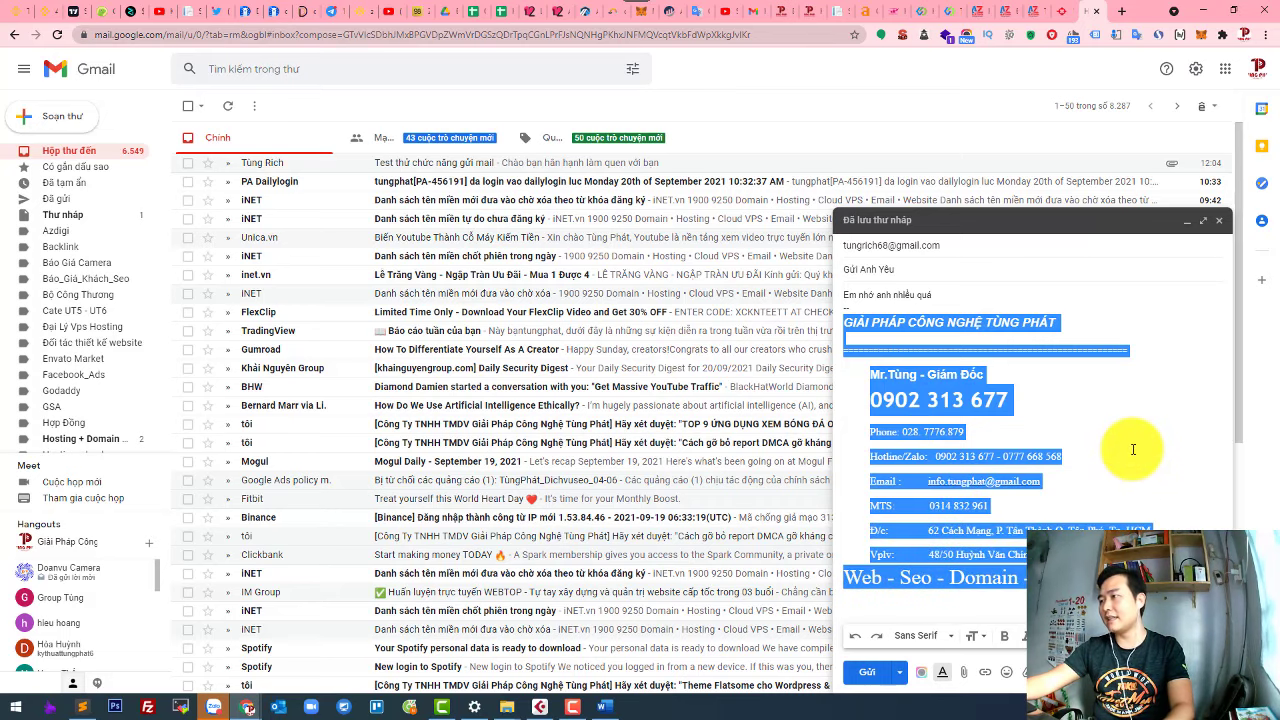
{"action": "left_click", "coordinate": [1111, 321]}
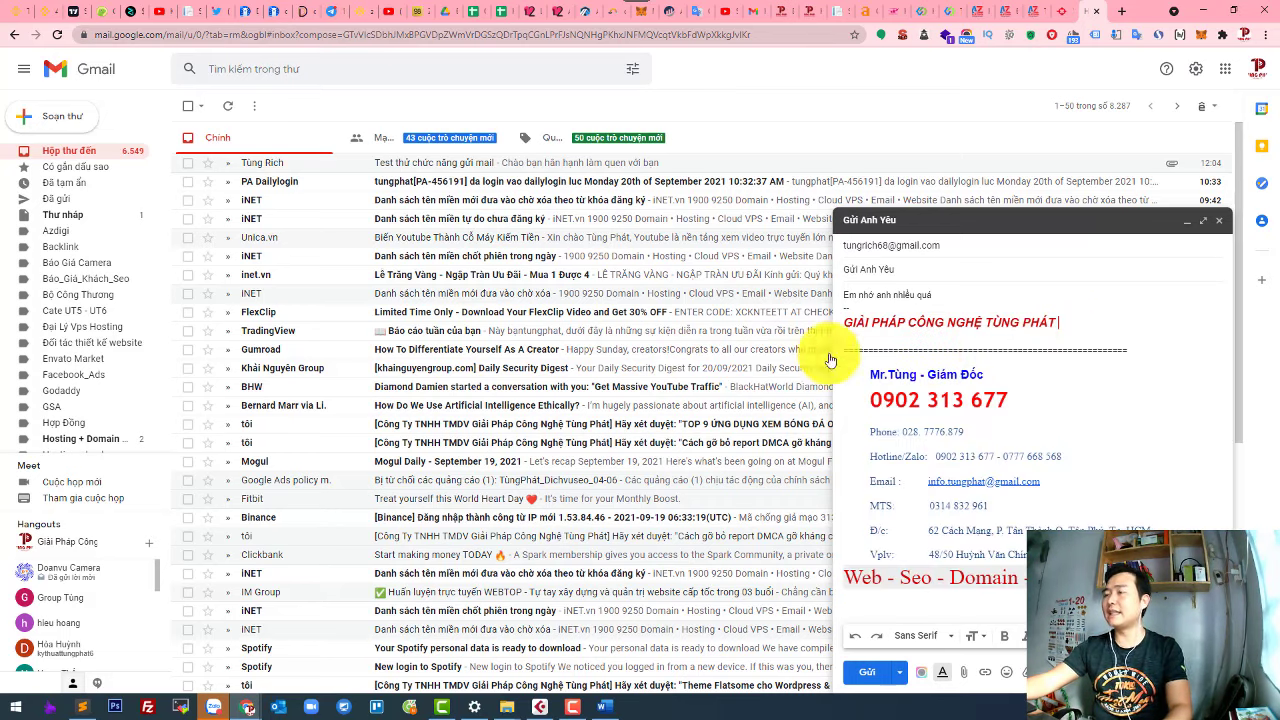
{"action": "left_click_drag", "start_coordinate": [949, 292], "coordinate": [902, 299]}
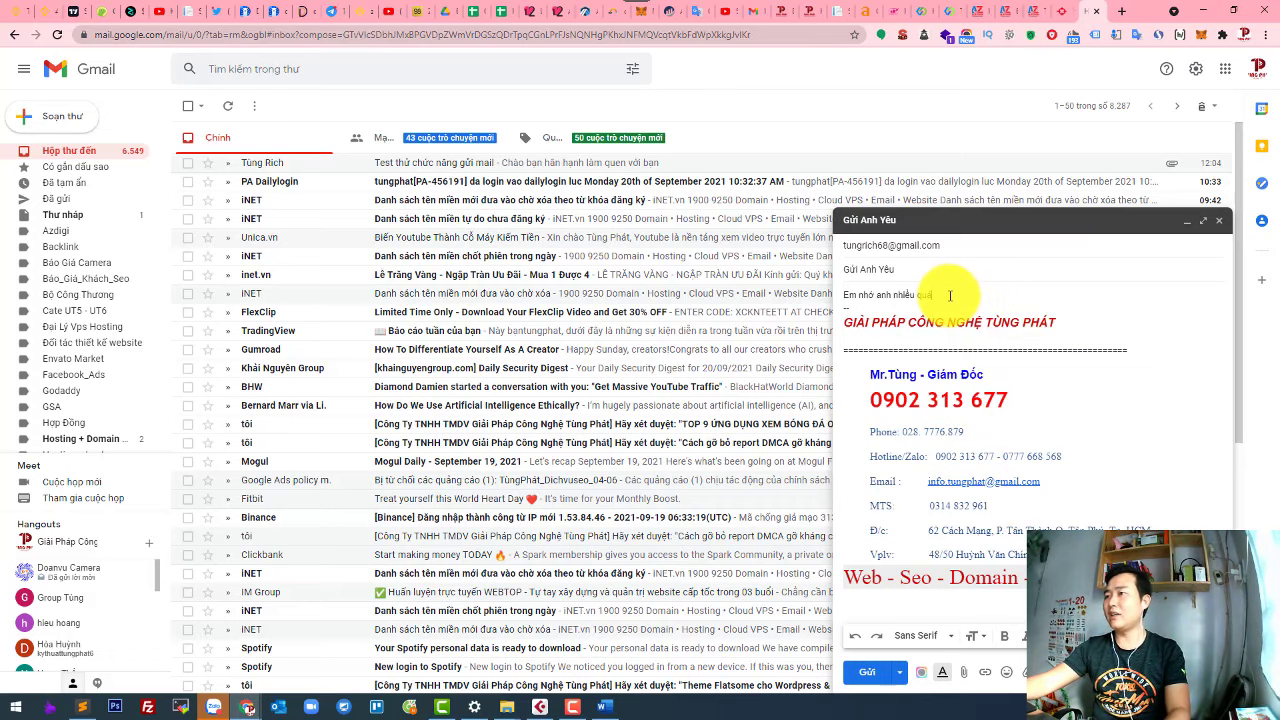
{"action": "left_click", "coordinate": [876, 675]}
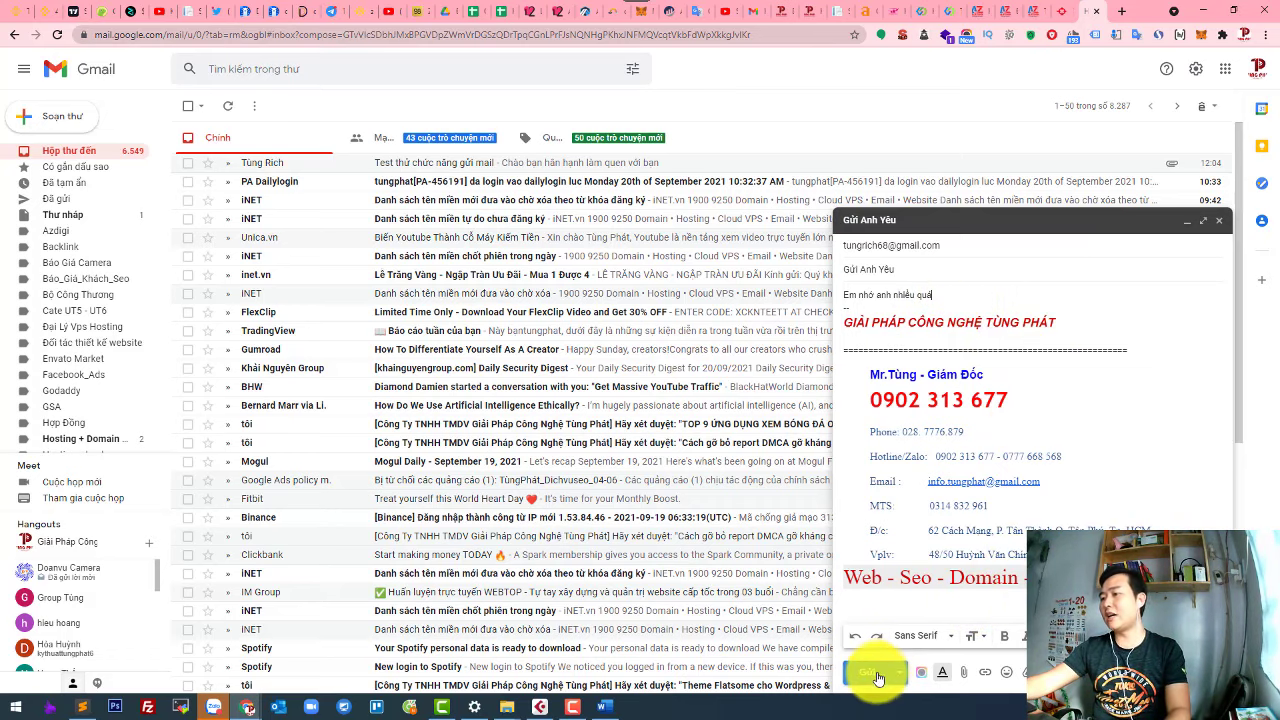
{"action": "left_click", "coordinate": [876, 675]}
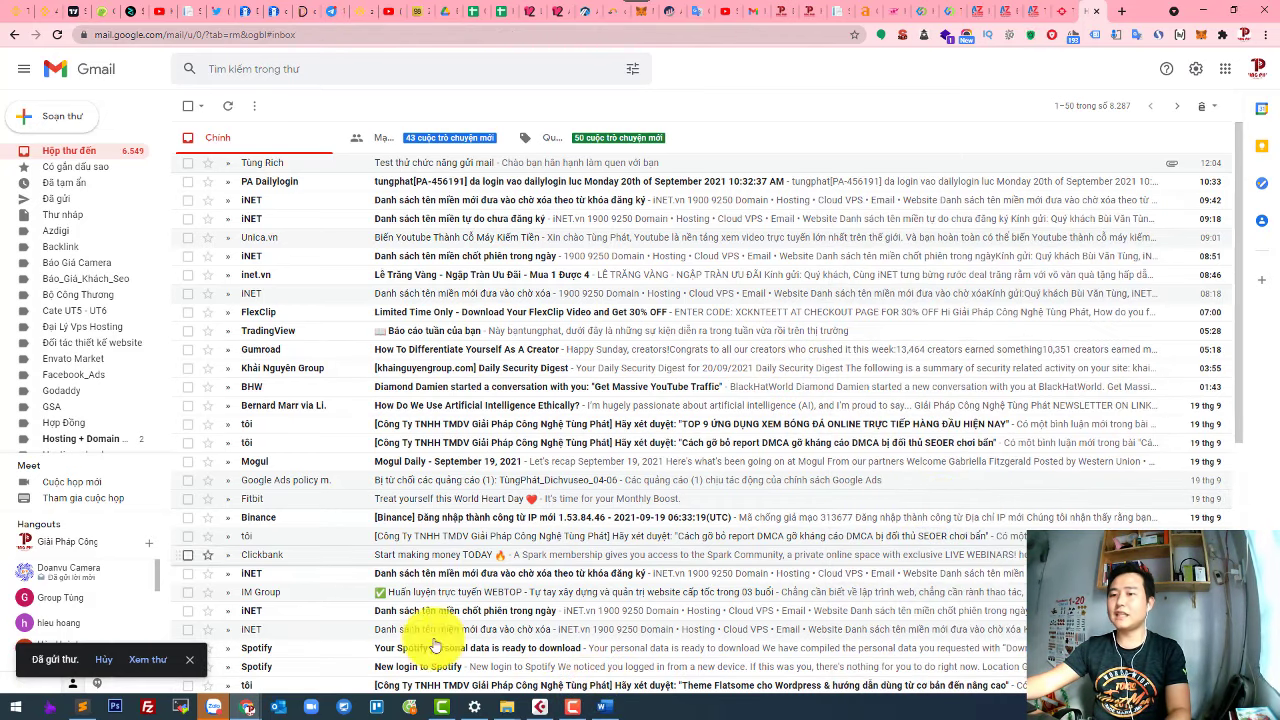
In the new account's window, reload the inbox and open the 'Gửi Anh Yêu' message.
{"action": "mouse_move", "coordinate": [248, 707]}
{"action": "left_click", "coordinate": [300, 655]}
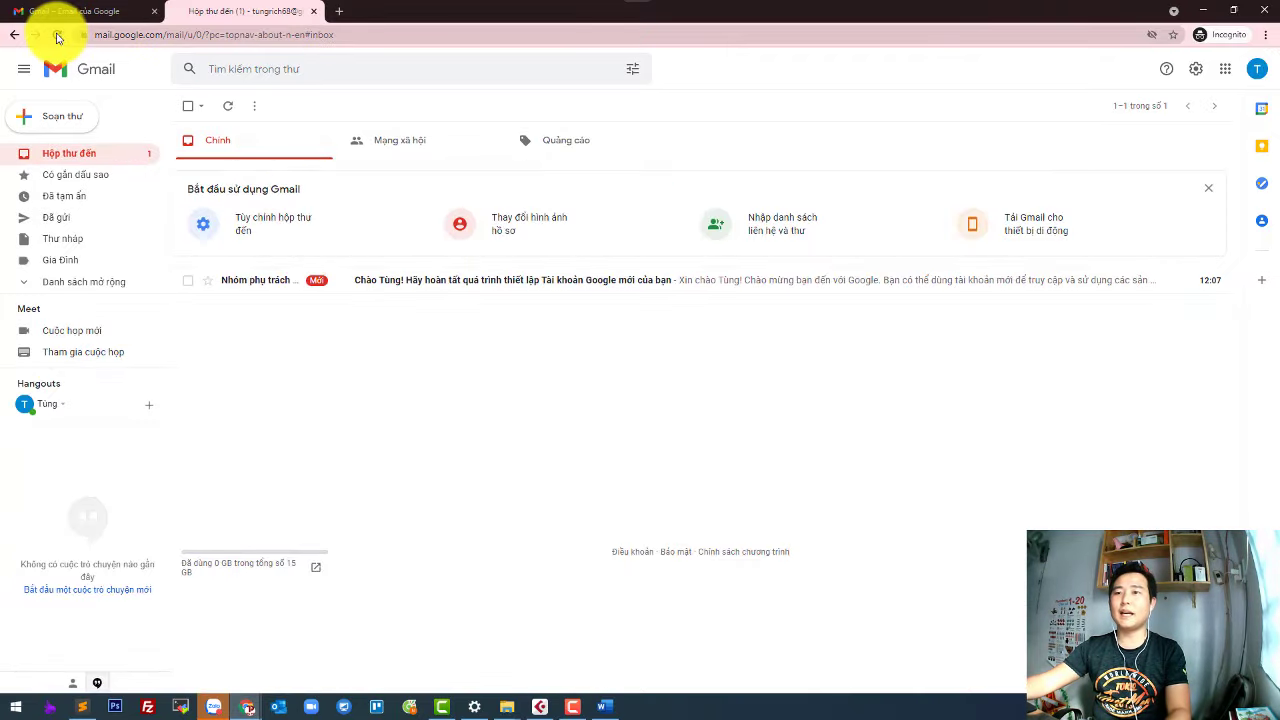
{"action": "left_click", "coordinate": [57, 34]}
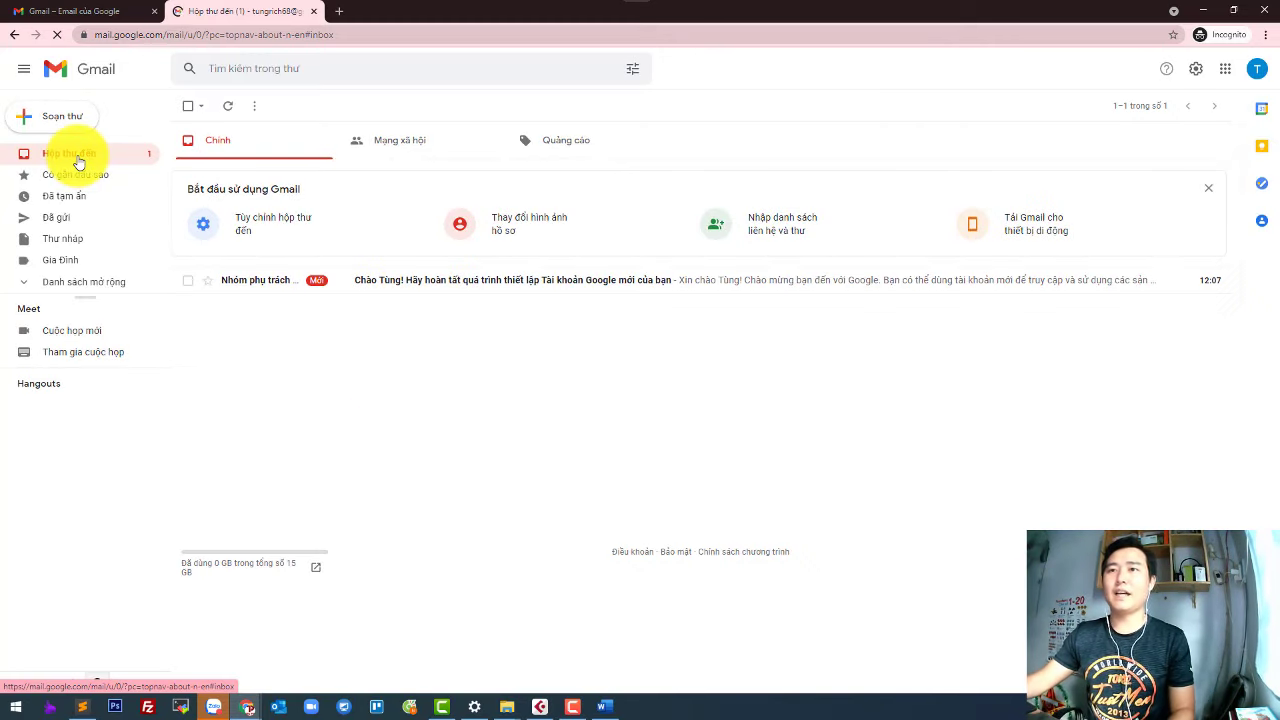
{"action": "left_click", "coordinate": [93, 284]}
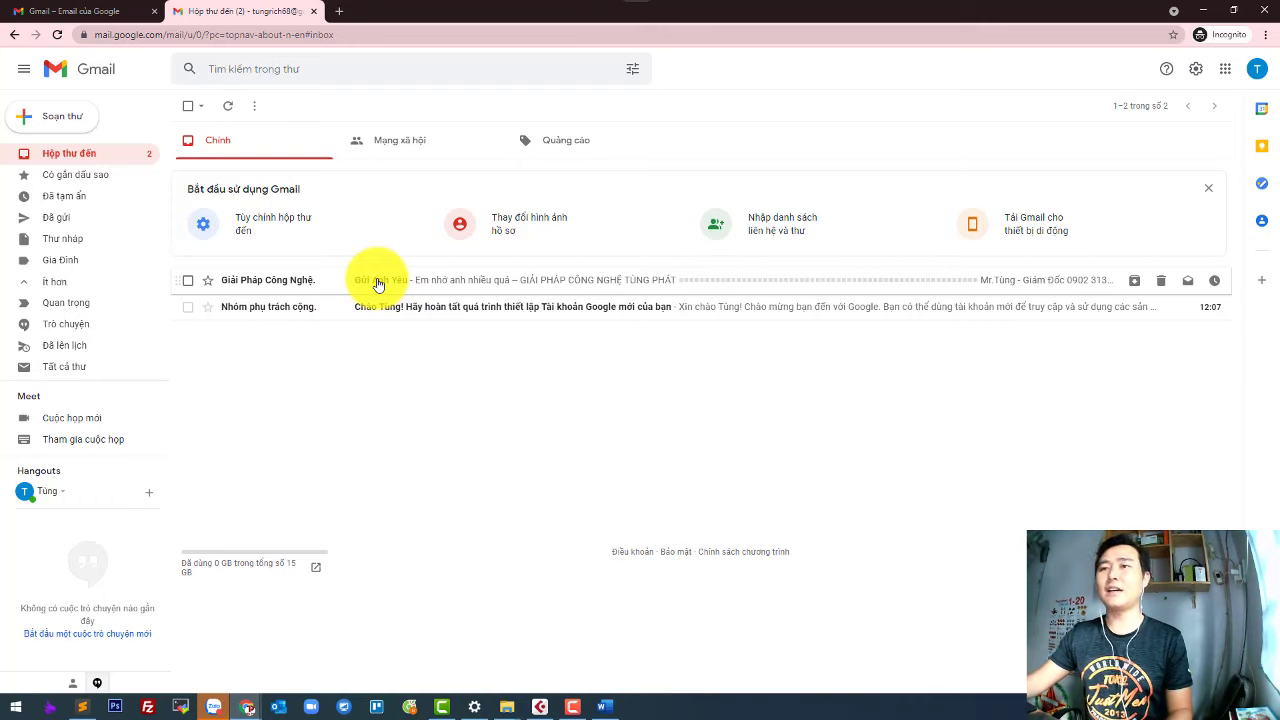
{"action": "left_click", "coordinate": [378, 285]}
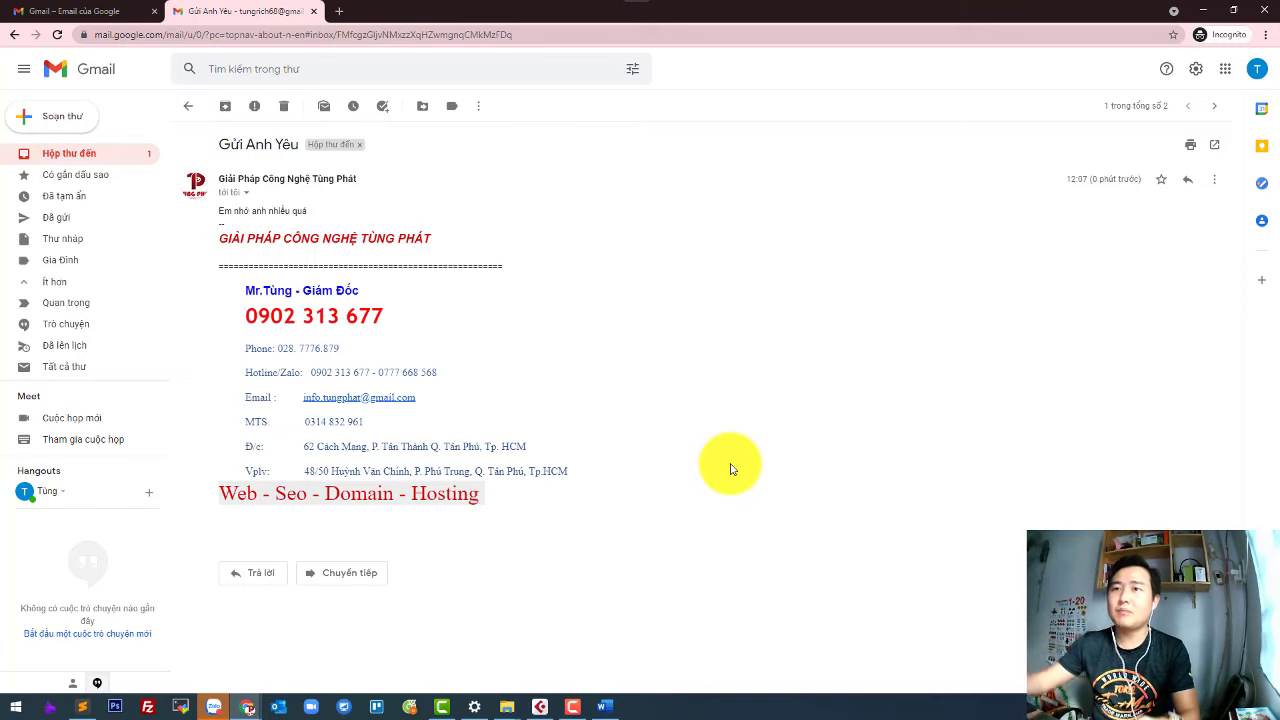
Open and close the message's Labels list without applying a label, then return to Word.
{"action": "left_click", "coordinate": [453, 108]}
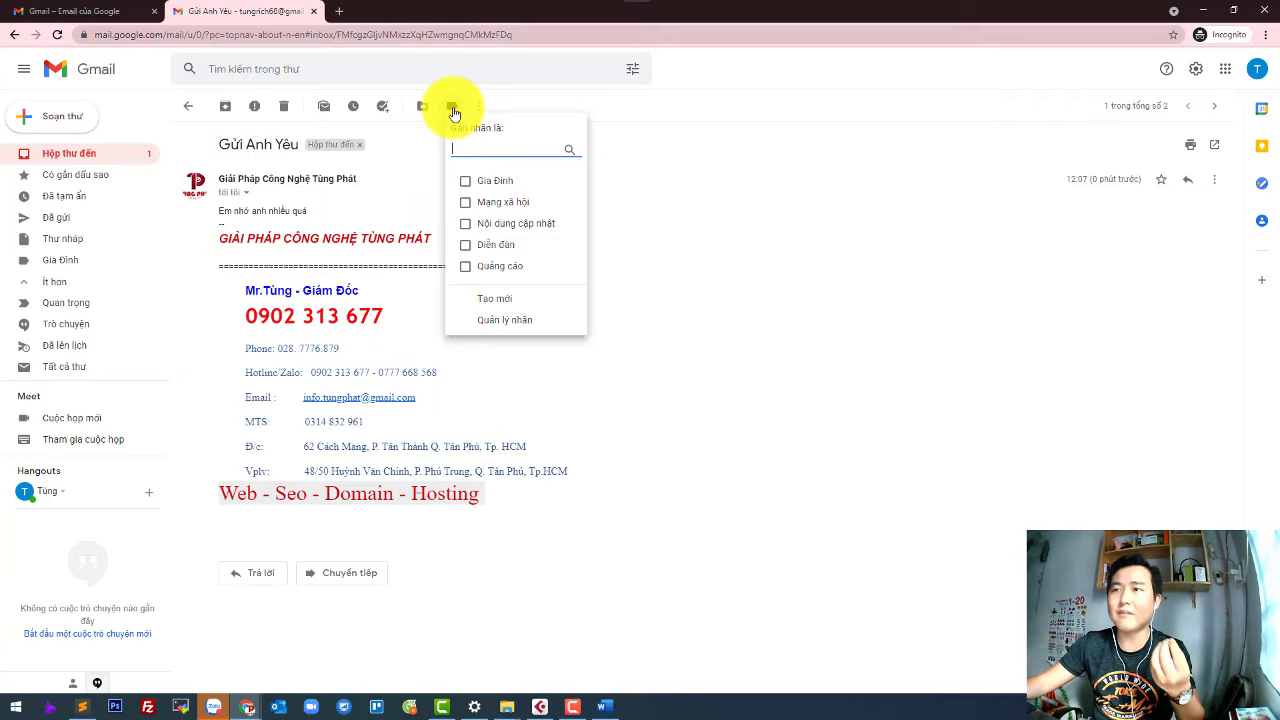
{"action": "left_click", "coordinate": [453, 108]}
{"action": "left_click", "coordinate": [453, 108]}
{"action": "left_click", "coordinate": [453, 108]}
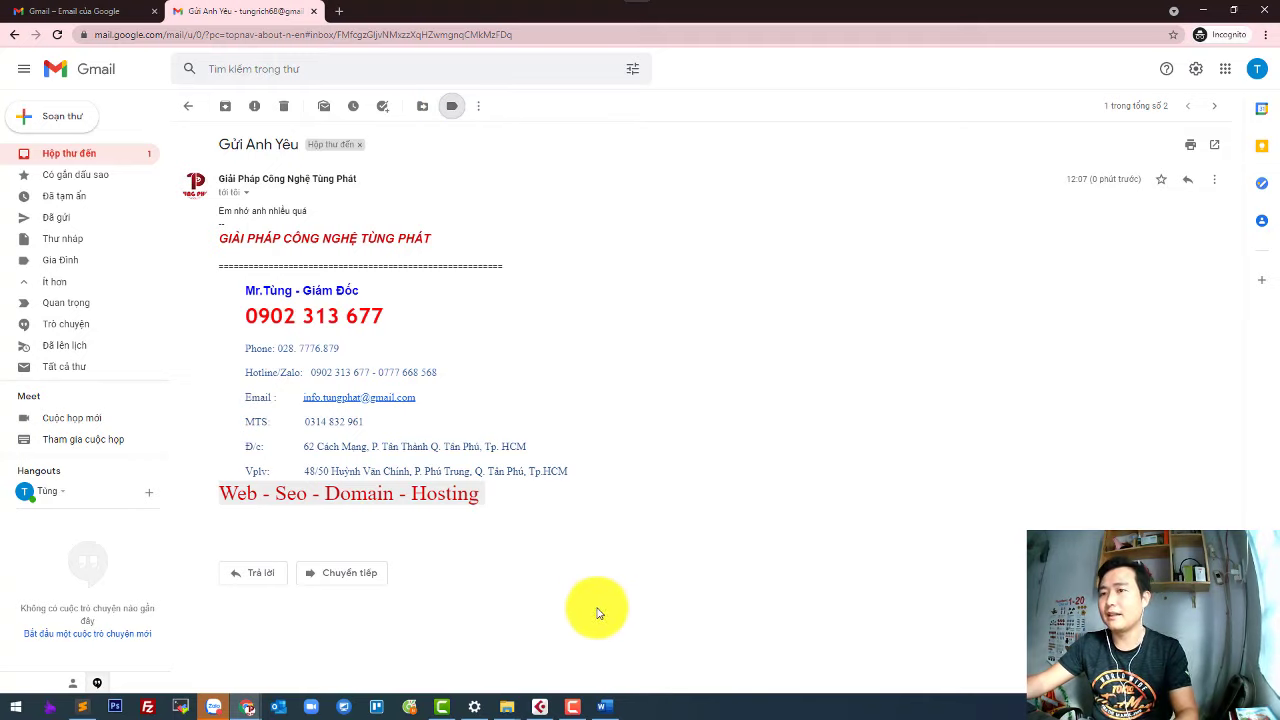
{"action": "left_click", "coordinate": [604, 706]}
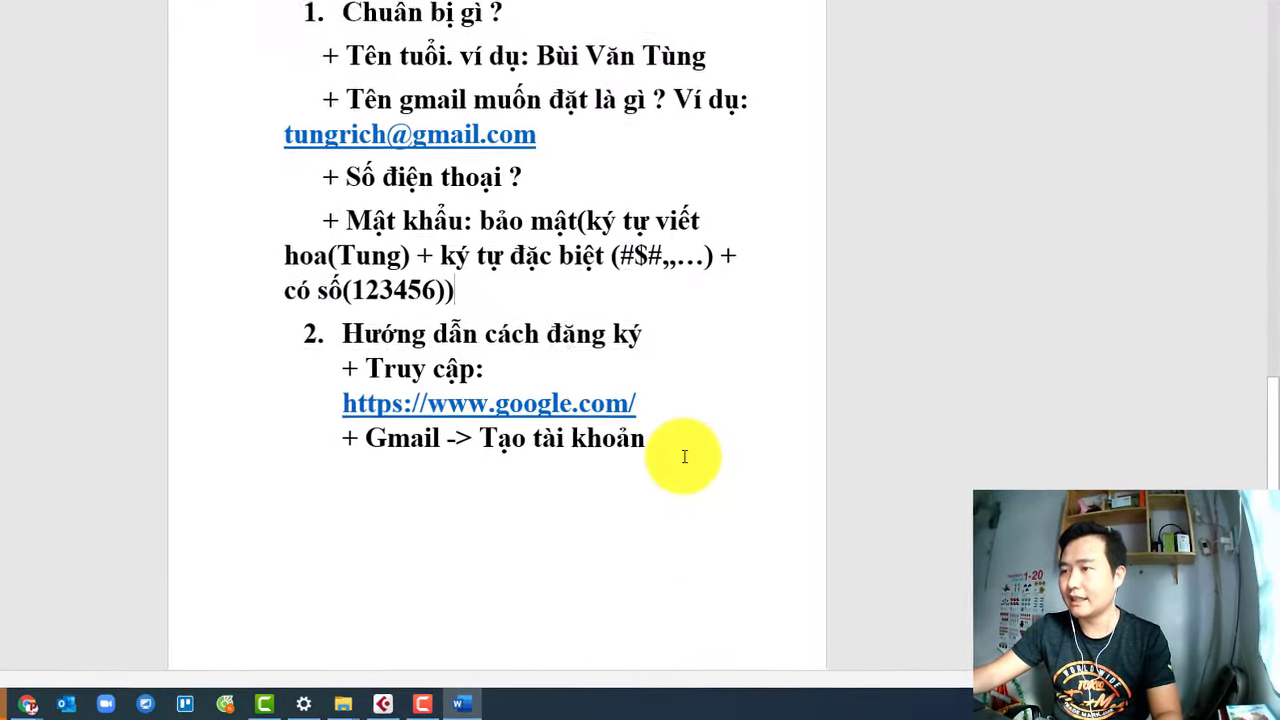
Add the line '+ Hướng dẫn dùng email các chức năng trên giao diện gmail' below 'Tạo tài khoản'.
{"action": "left_click", "coordinate": [787, 622]}
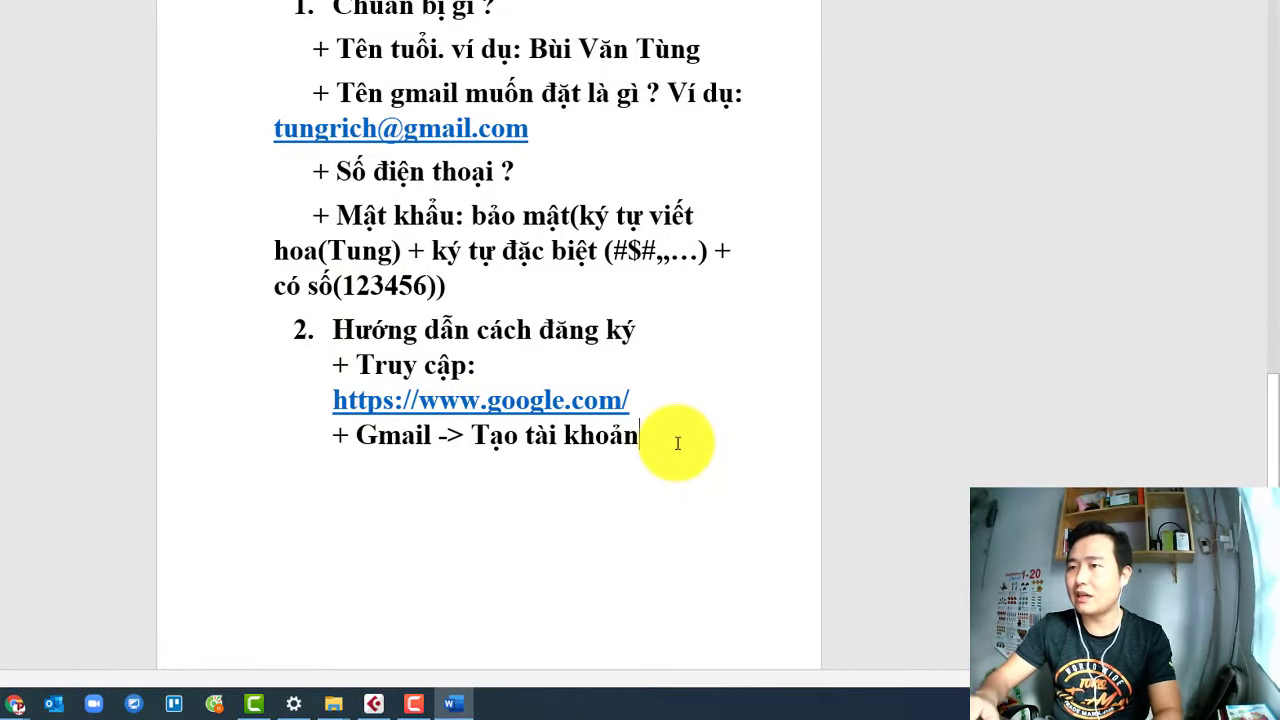
{"action": "key", "text": "Return"}
{"action": "type", "text": "+ "}
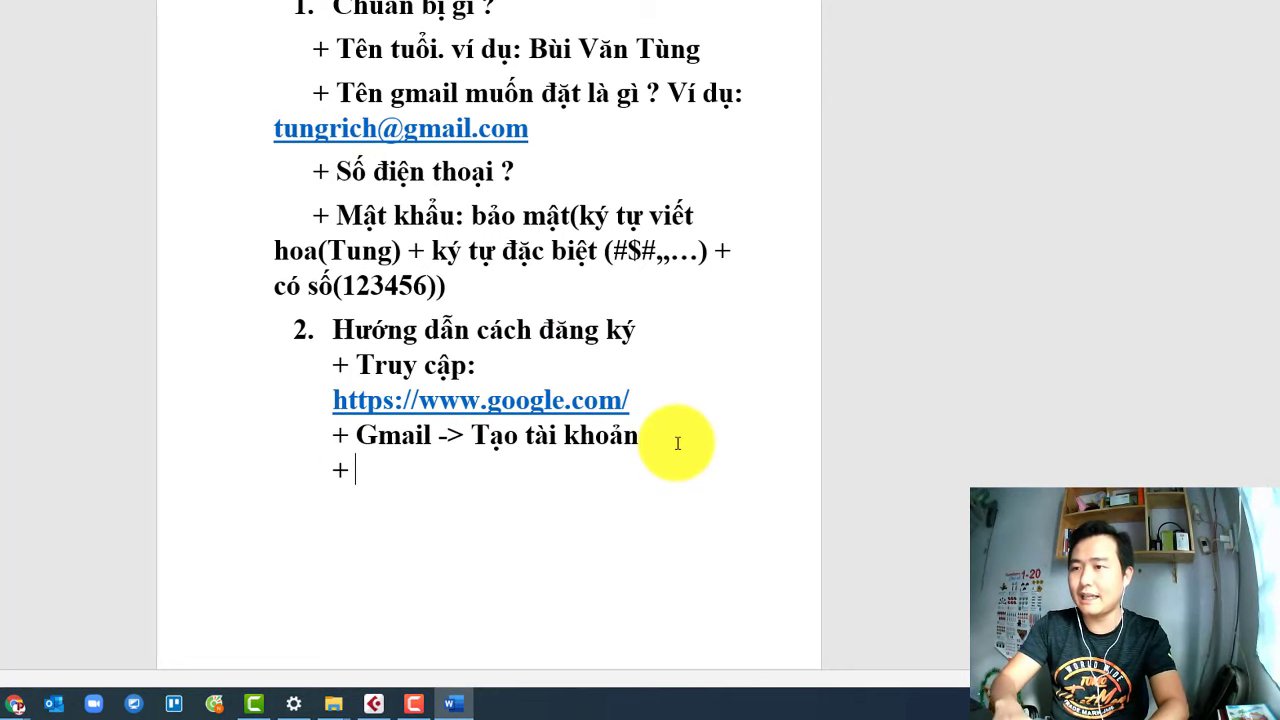
{"action": "type", "text": "Hướng da"}
{"action": "type", "text": "n dùng "}
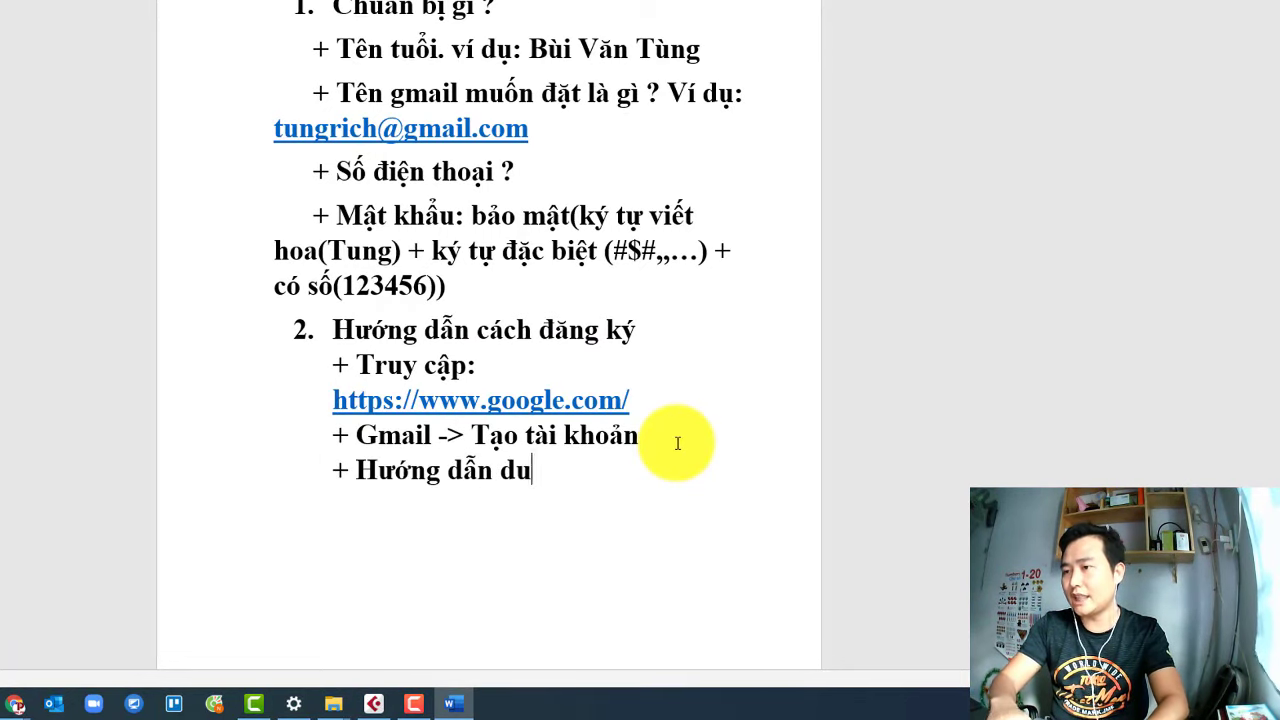
{"action": "type", "text": "email"}
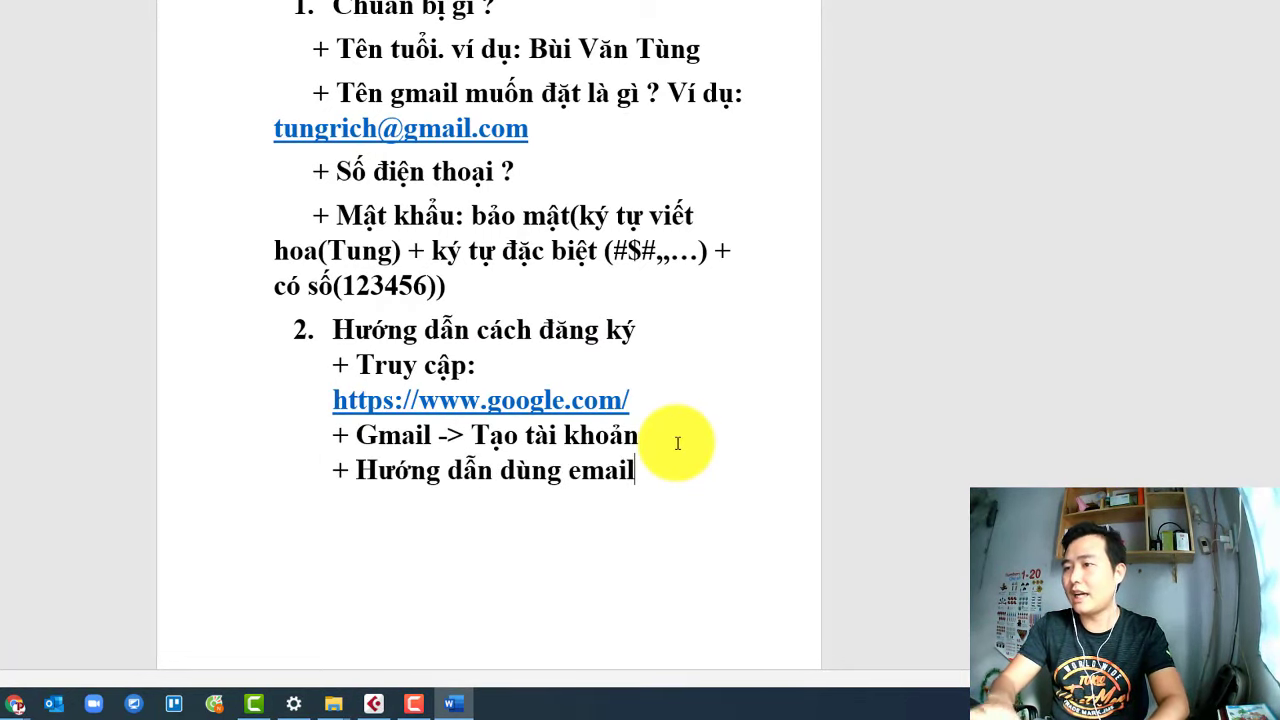
{"action": "type", "text": " các chung "}
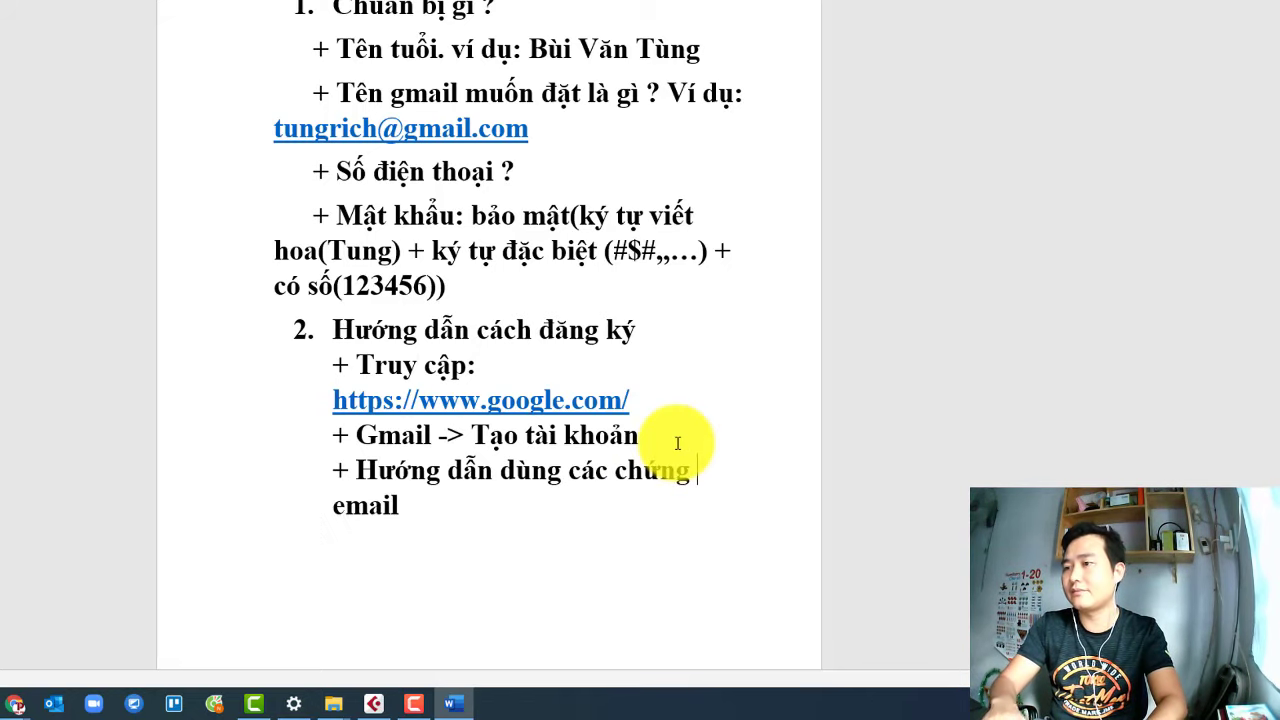
{"action": "type", "text": "năng"}
{"action": "type", "text": " tren"}
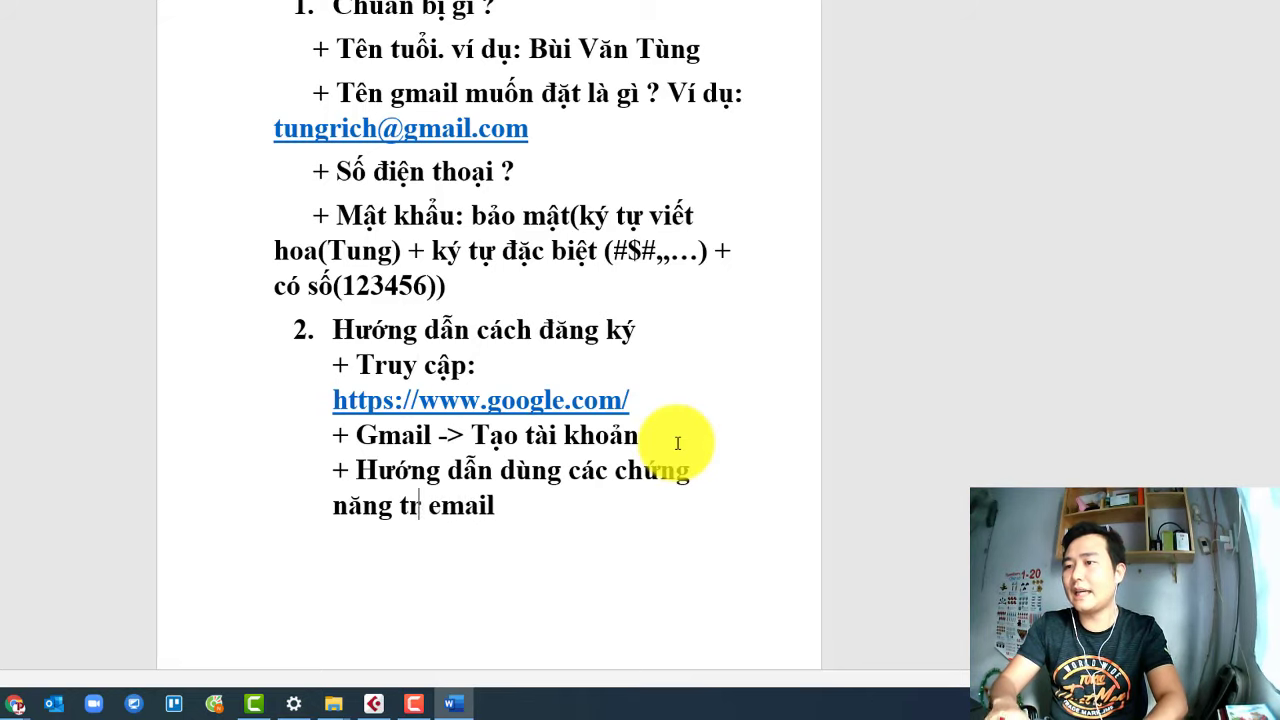
{"action": "type", "text": " giao diện"}
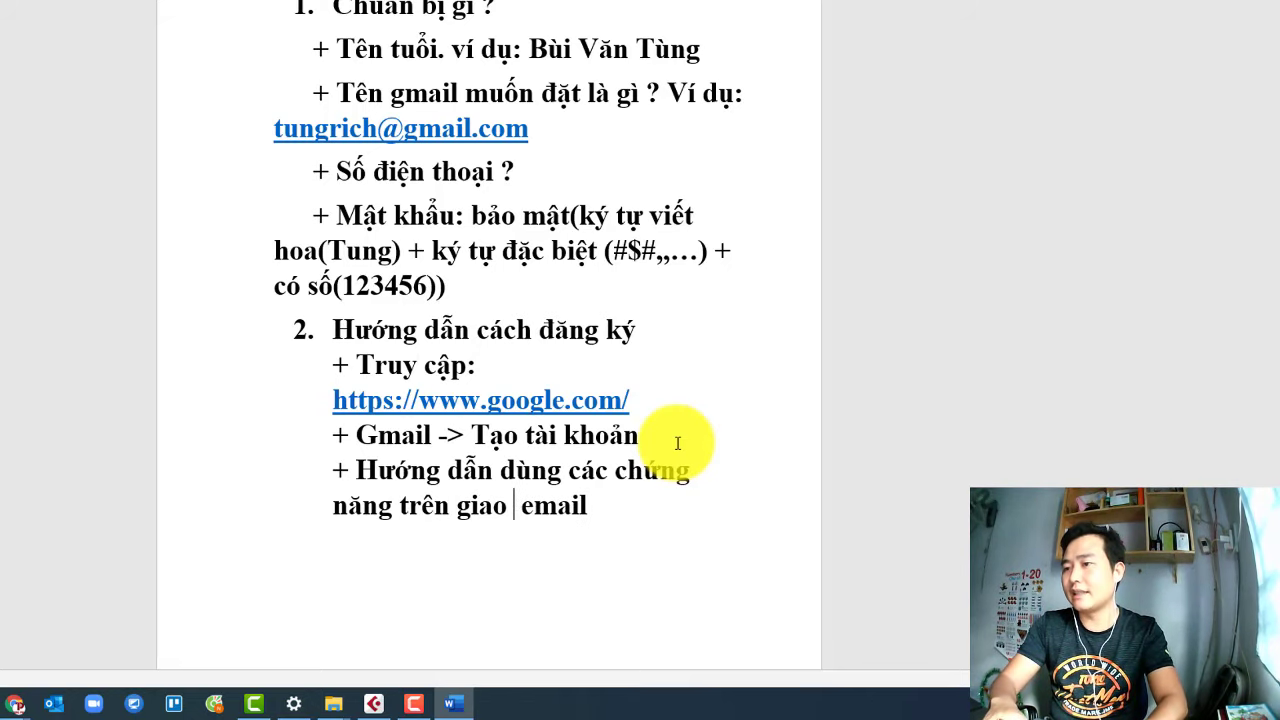
{"action": "type", "text": " gmail"}
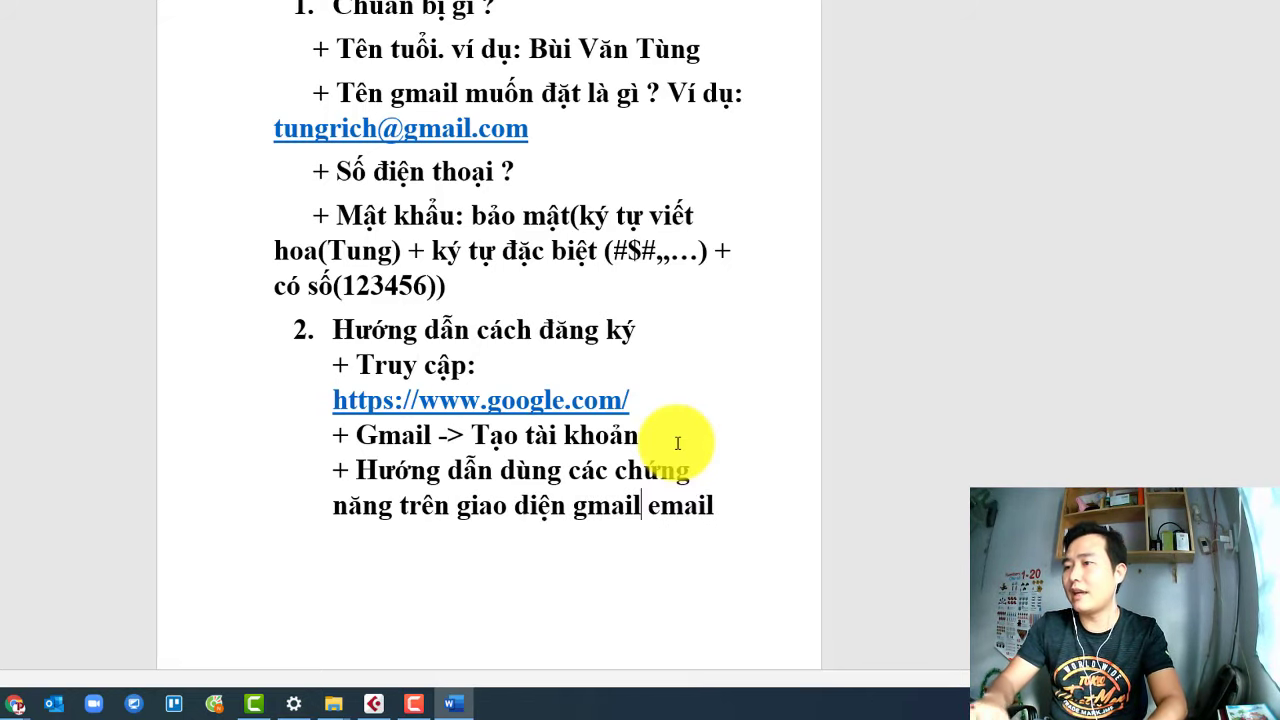
{"action": "key", "text": "Delete"}
{"action": "key", "text": "Delete"}
{"action": "key", "text": "Delete"}
{"action": "key", "text": "Delete"}
{"action": "key", "text": "Delete"}
{"action": "key", "text": "Delete"}
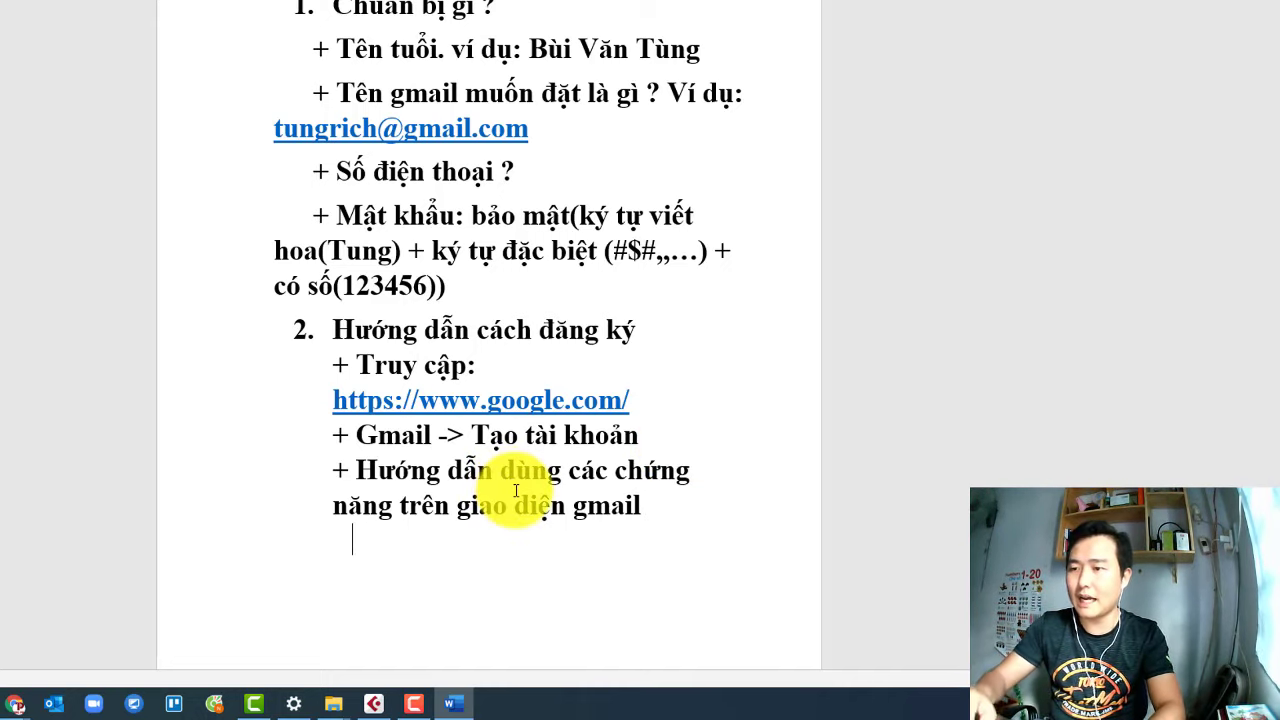
Add arrow bullets 'Soạn email' and '(nội dung + đính kèm hình ảnh,.....)'.
{"action": "type", "text": "--> "}
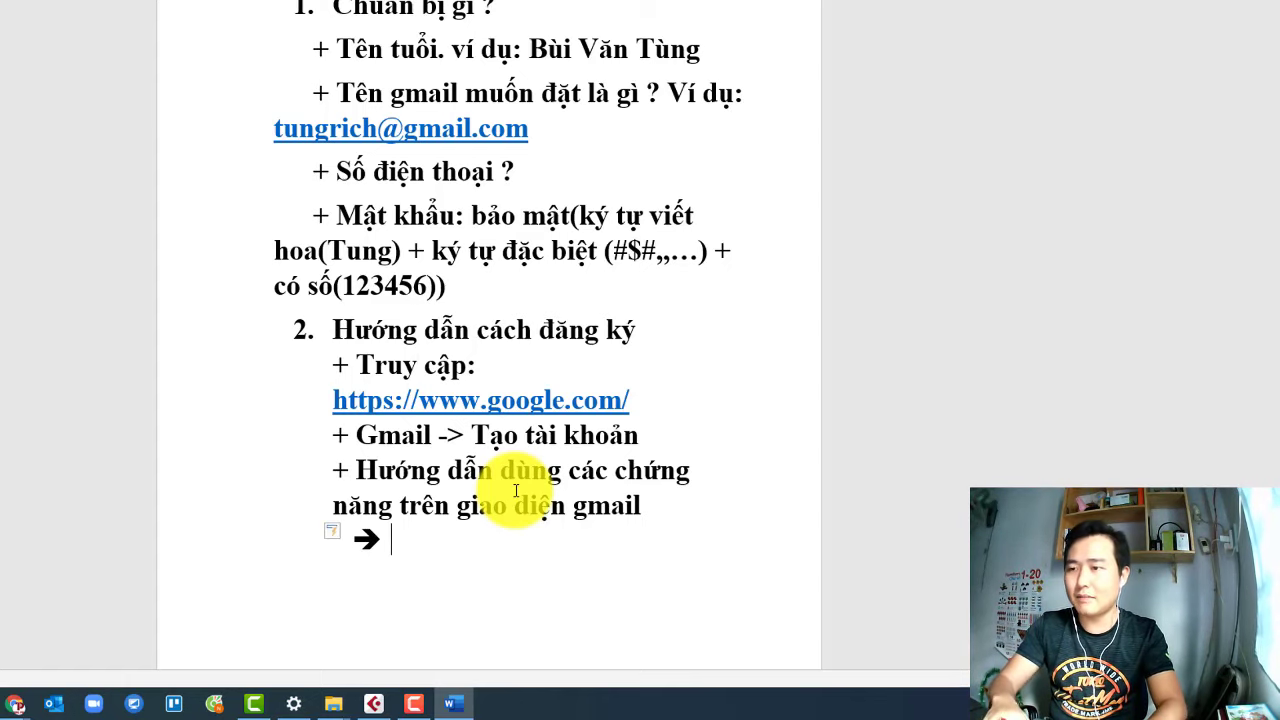
{"action": "type", "text": "Soan emai"}
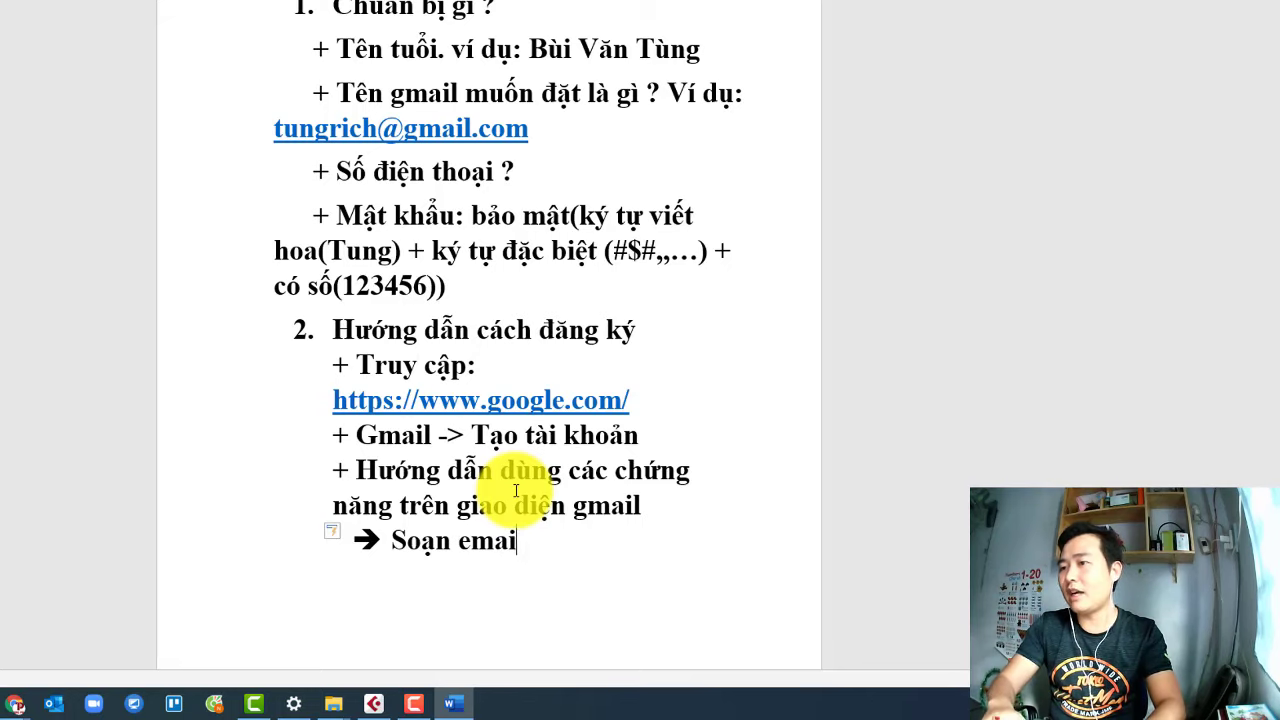
{"action": "type", "text": "l"}
{"action": "key", "text": "Return"}
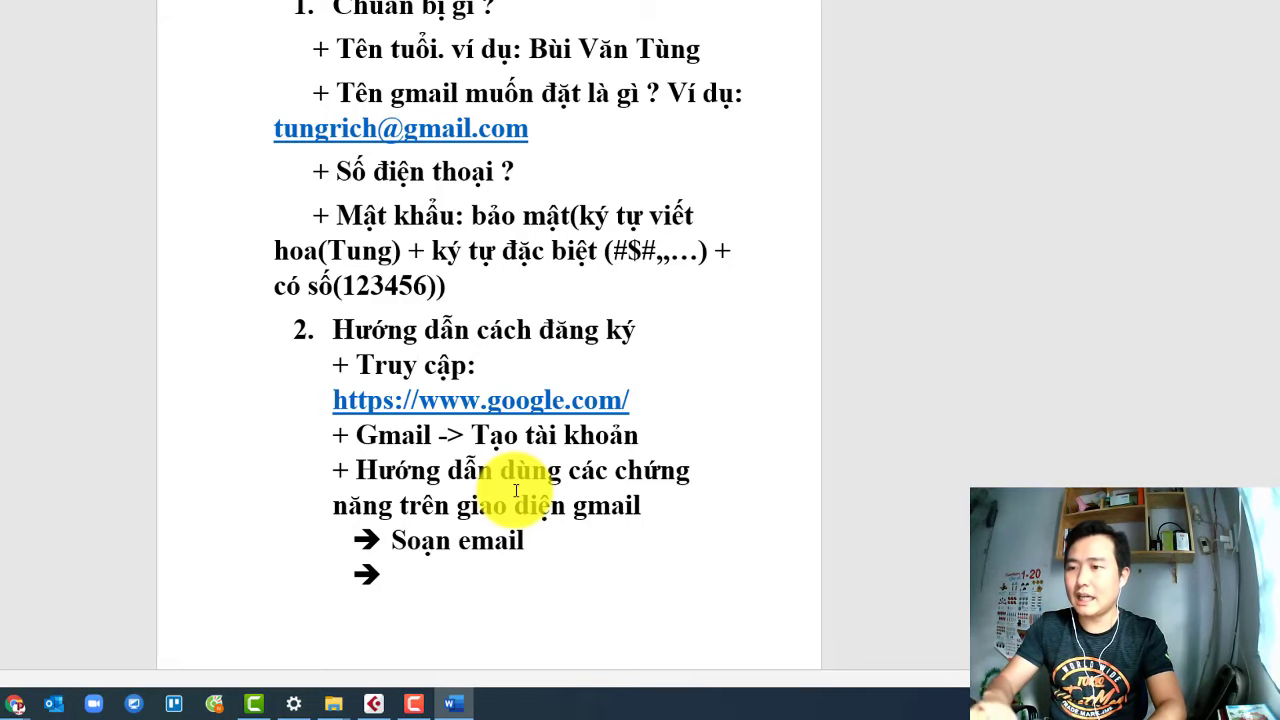
{"action": "type", "text": "Đính kèm"}
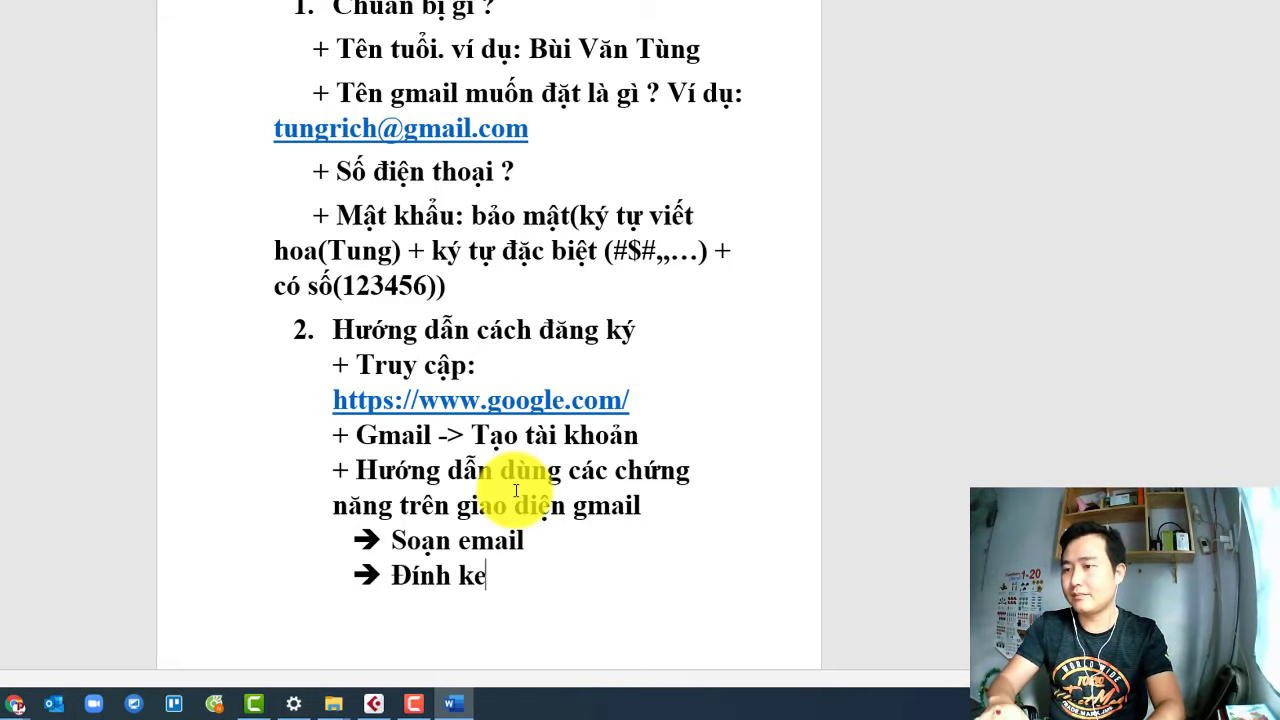
{"action": "key", "text": "BackSpace"}
{"action": "type", "text": "m"}
{"action": "key", "text": "BackSpace"}
{"action": "key", "text": "BackSpace"}
{"action": "key", "text": "BackSpace"}
{"action": "key", "text": "BackSpace"}
{"action": "key", "text": "BackSpace"}
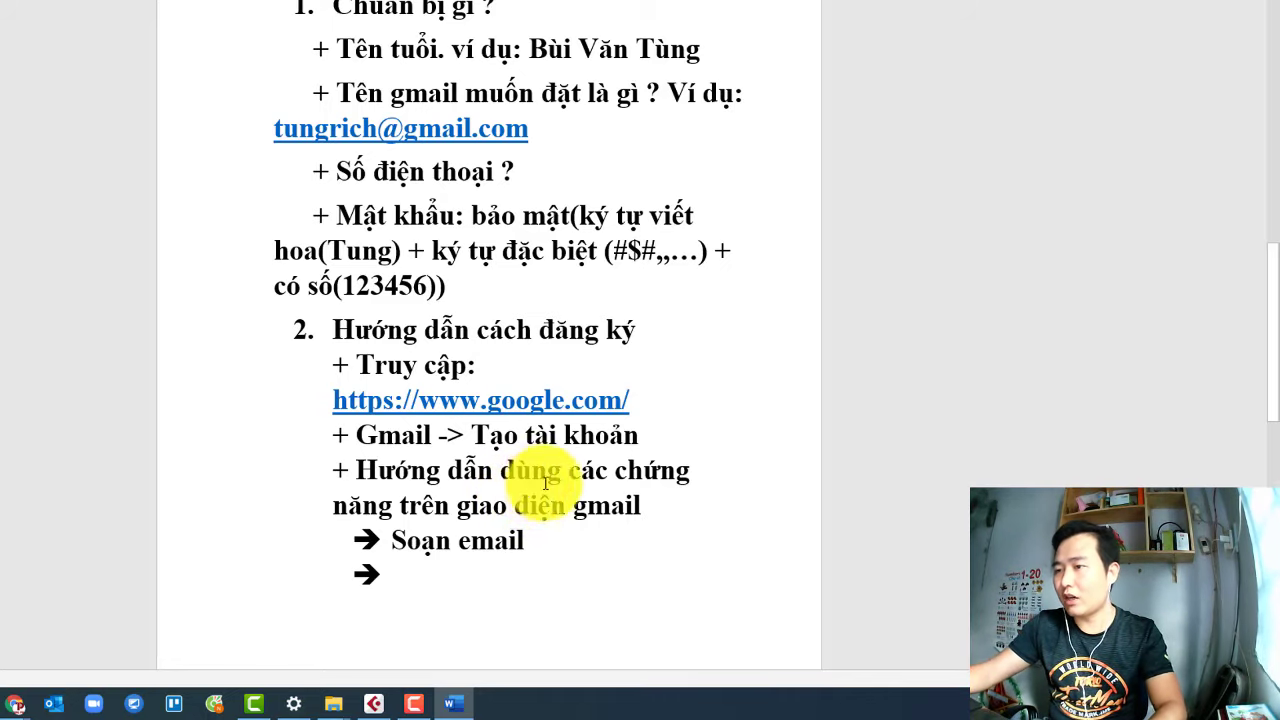
{"action": "type", "text": "("}
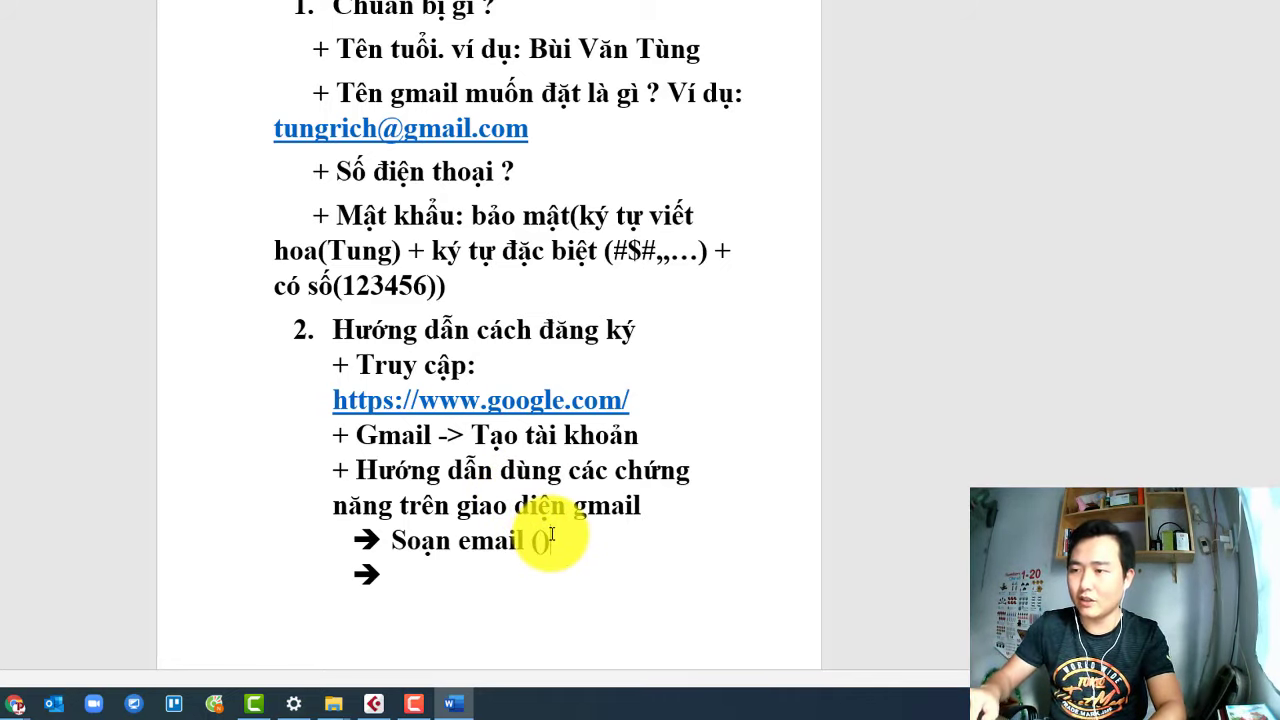
{"action": "type", "text": "n"}
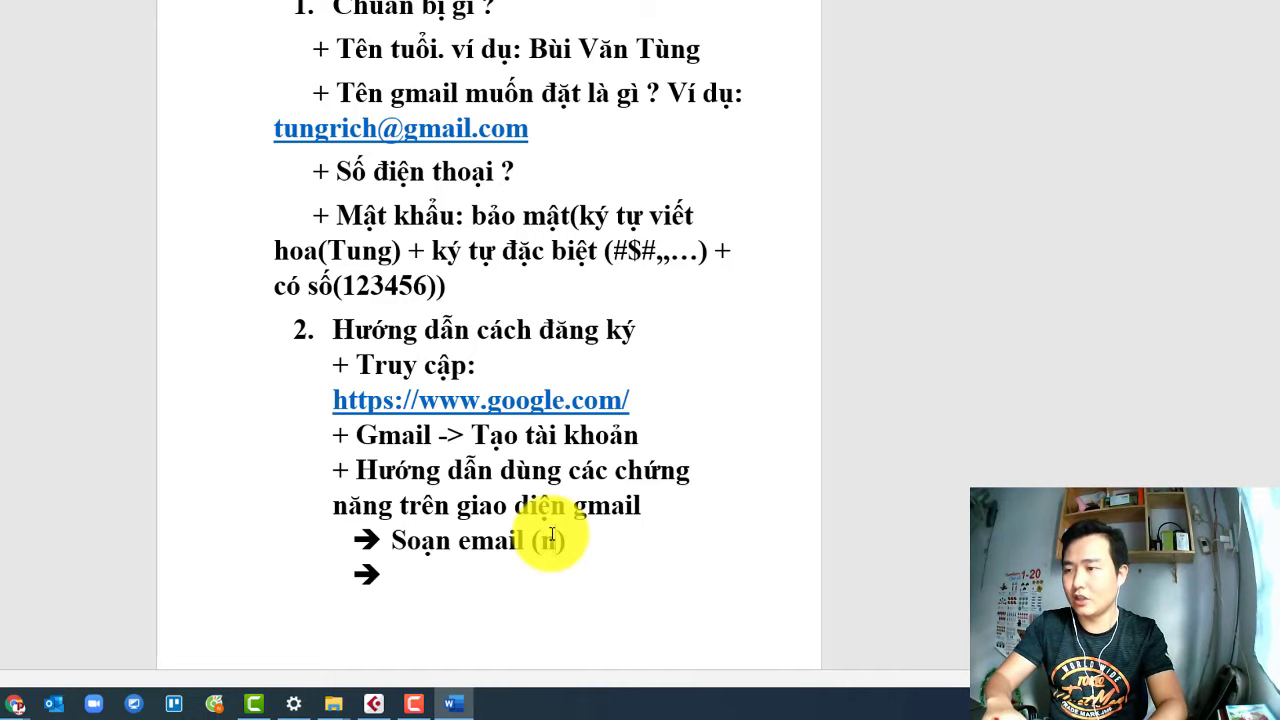
{"action": "type", "text": "ội "}
{"action": "type", "text": "dung"}
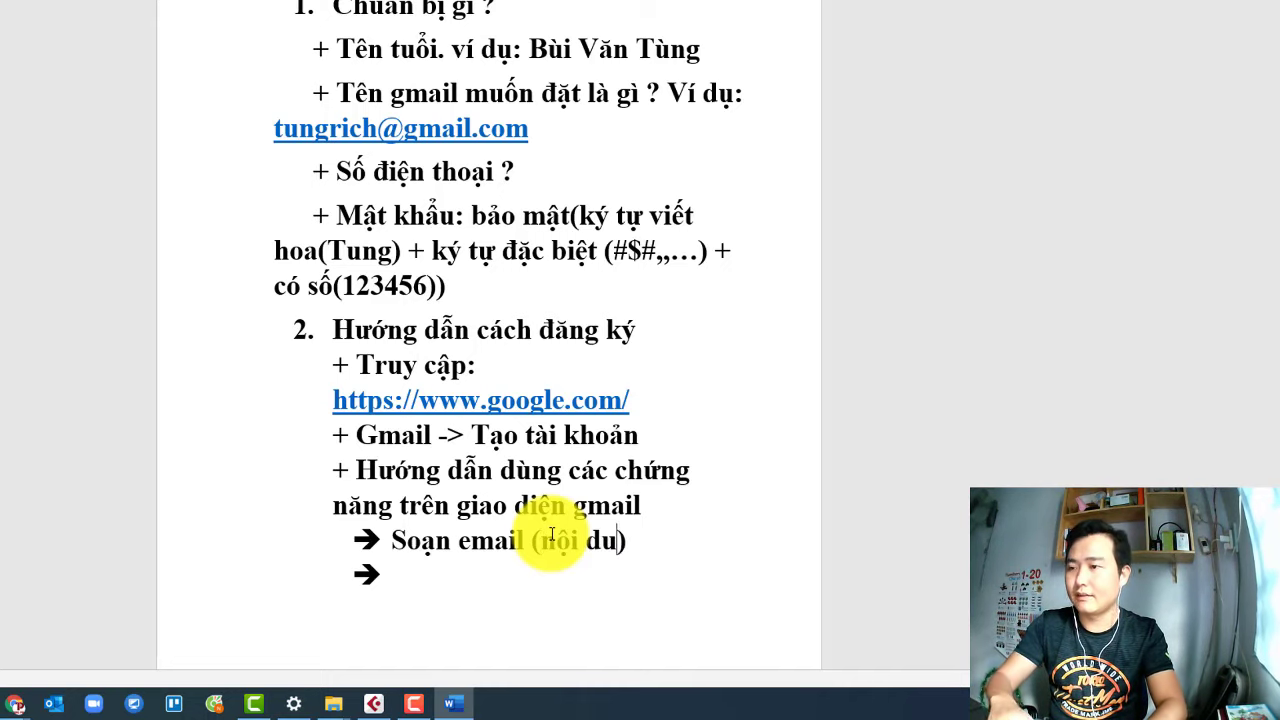
{"action": "type", "text": " + đính kem"}
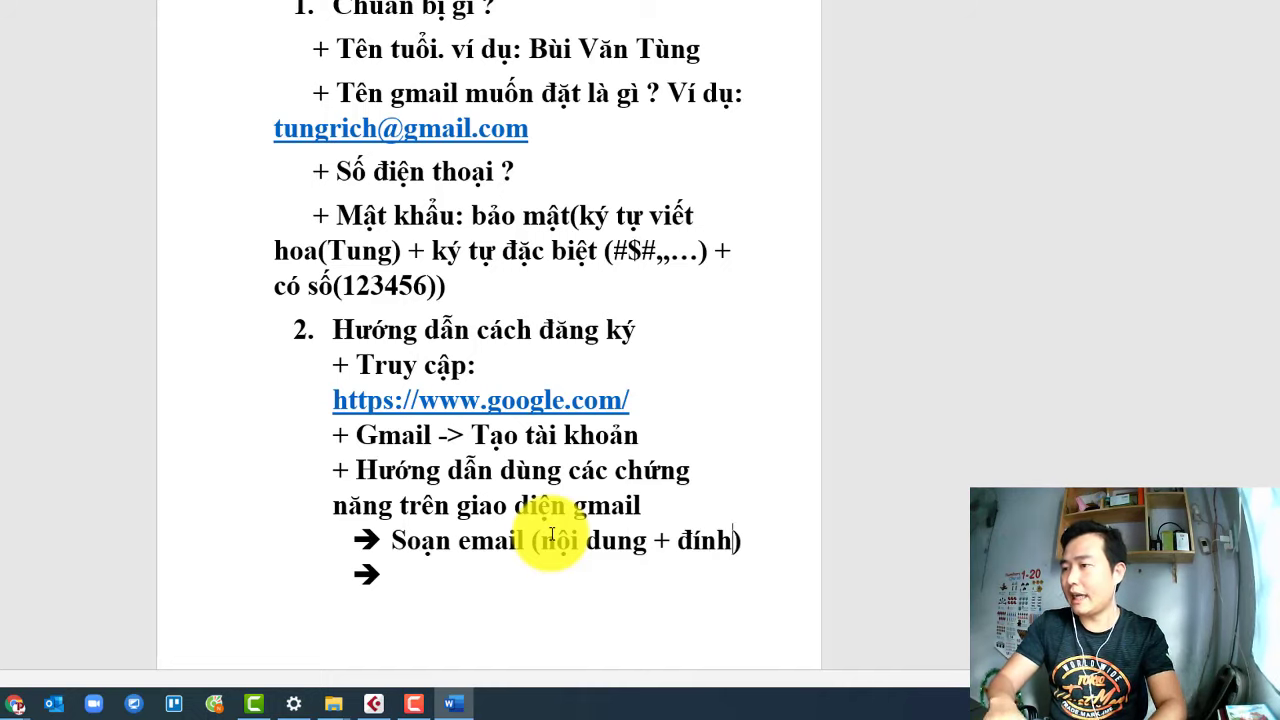
{"action": "type", "text": " hình ảnh"}
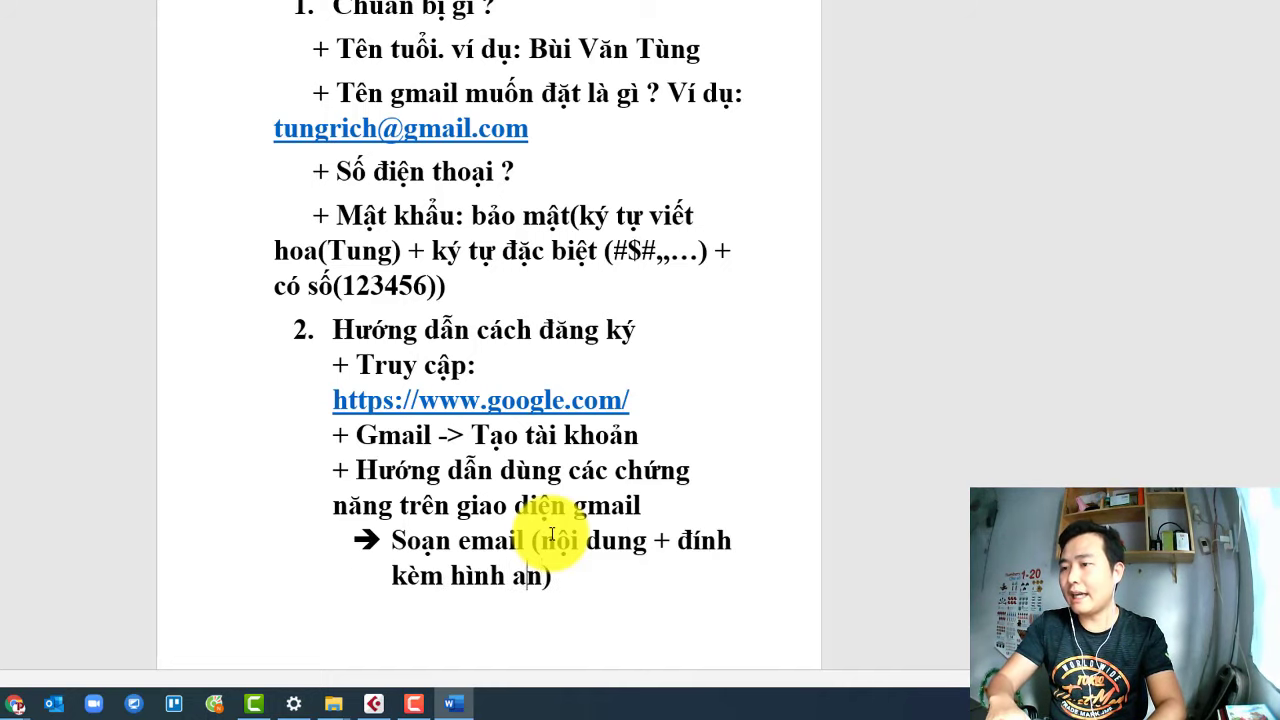
{"action": "type", "text": ",....."}
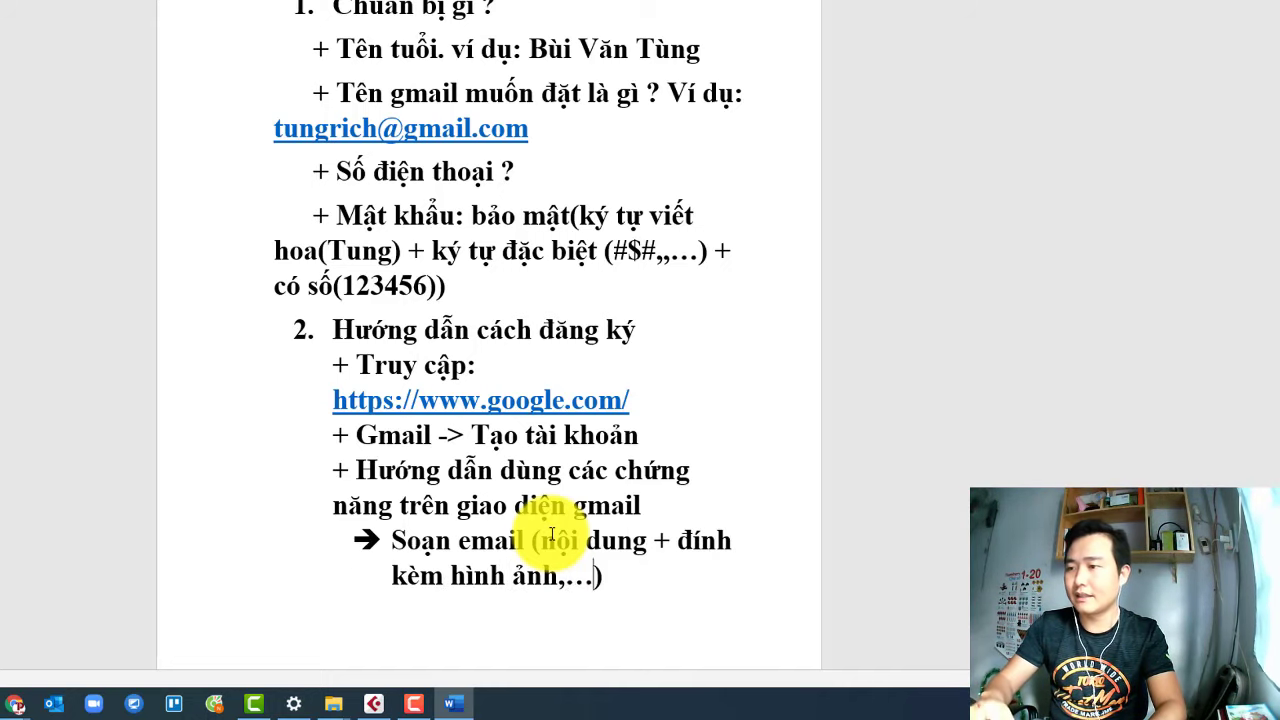
Add the arrow bullet 'Giúp anh chị phân loại email', then bring the Gmail message forward.
{"action": "key", "text": "Return"}
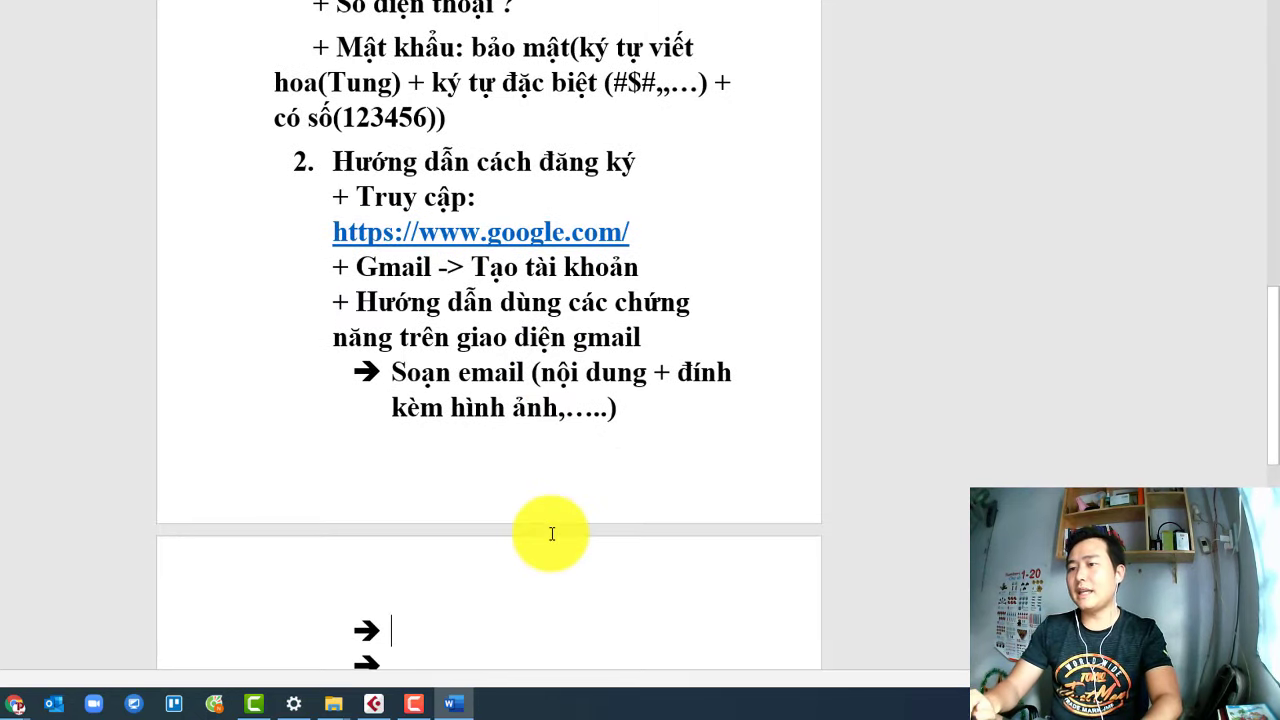
{"action": "type", "text": "Giúp "}
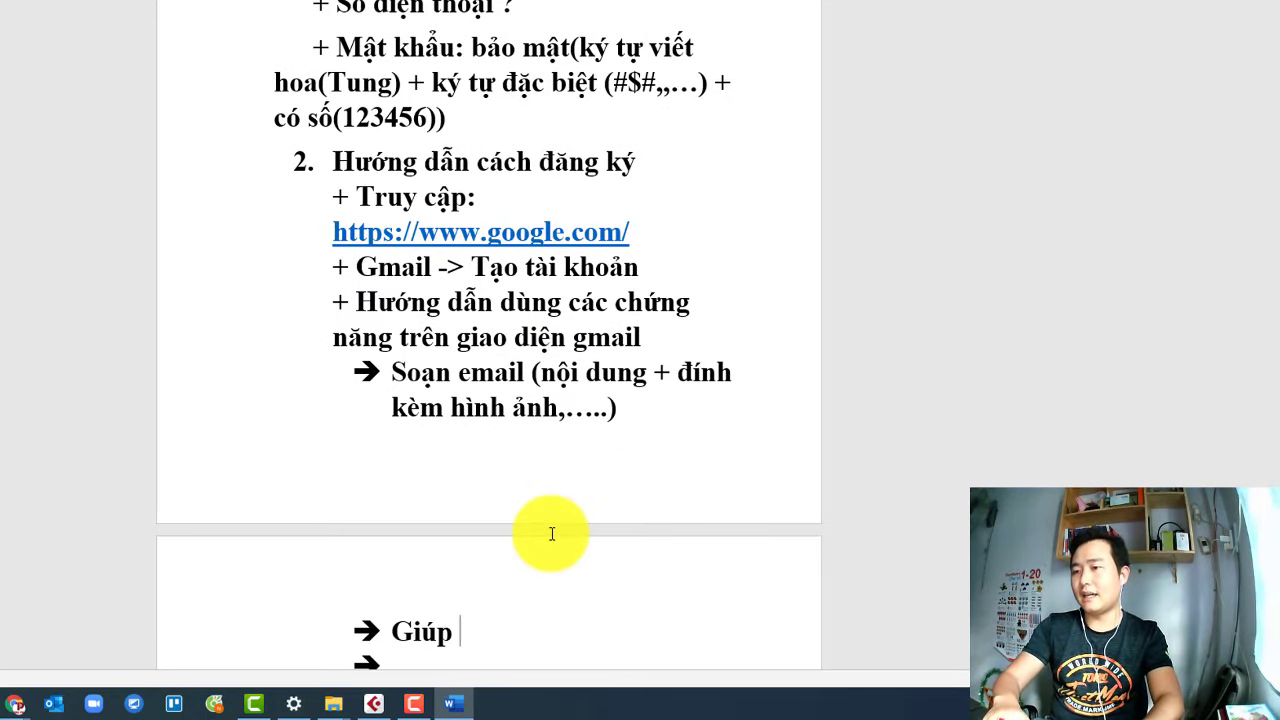
{"action": "type", "text": "anh ch"}
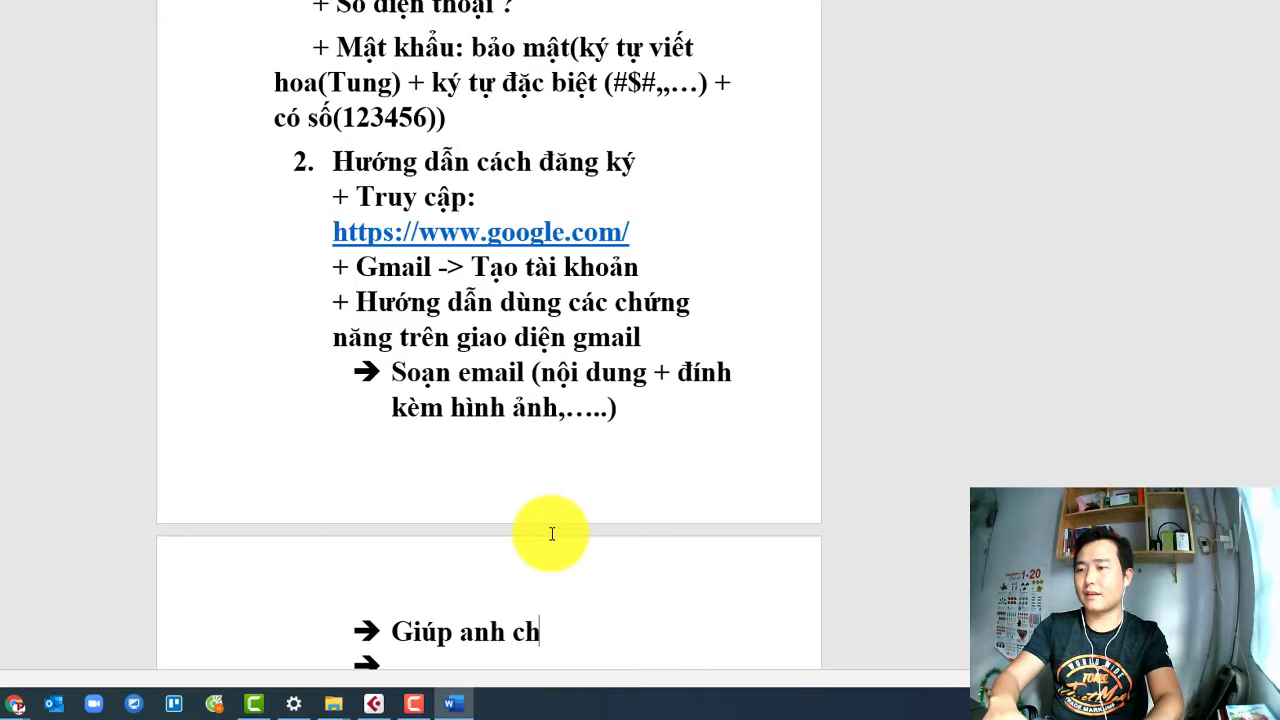
{"action": "type", "text": "ị pha"}
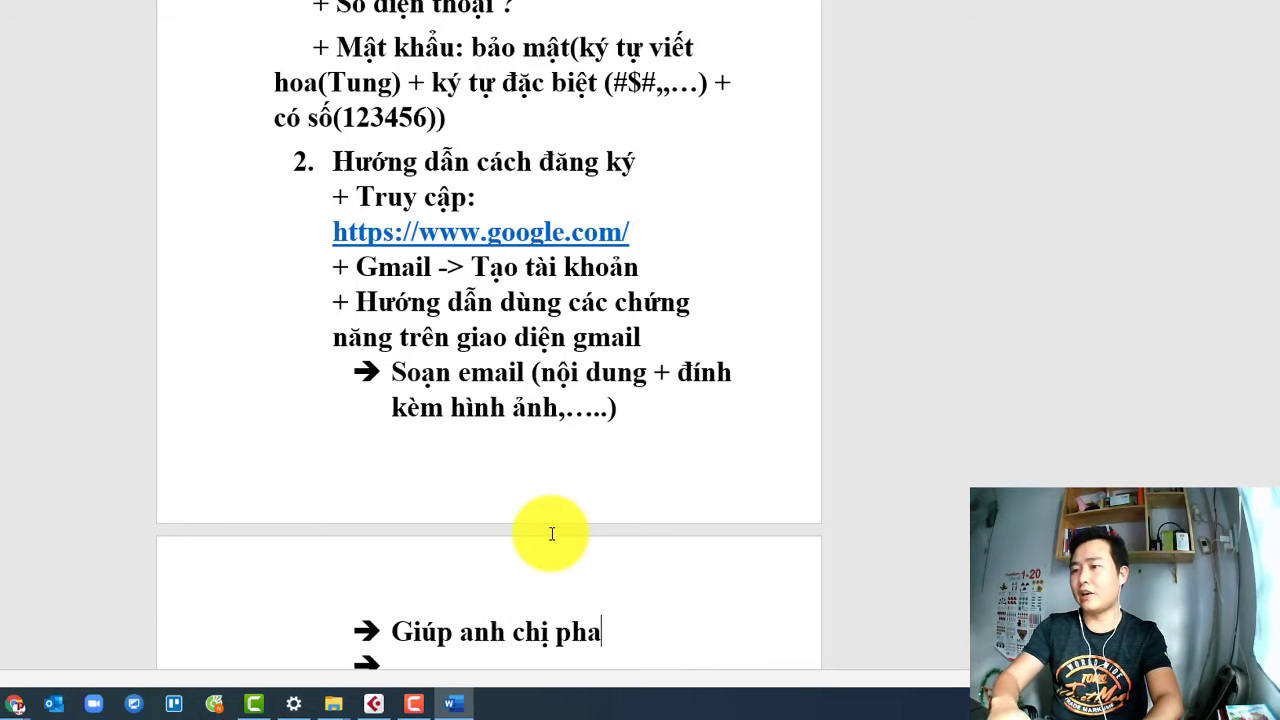
{"action": "type", "text": "n laoij"}
{"action": "key", "text": "BackSpace"}
{"action": "key", "text": "BackSpace"}
{"action": "key", "text": "BackSpace"}
{"action": "key", "text": "BackSpace"}
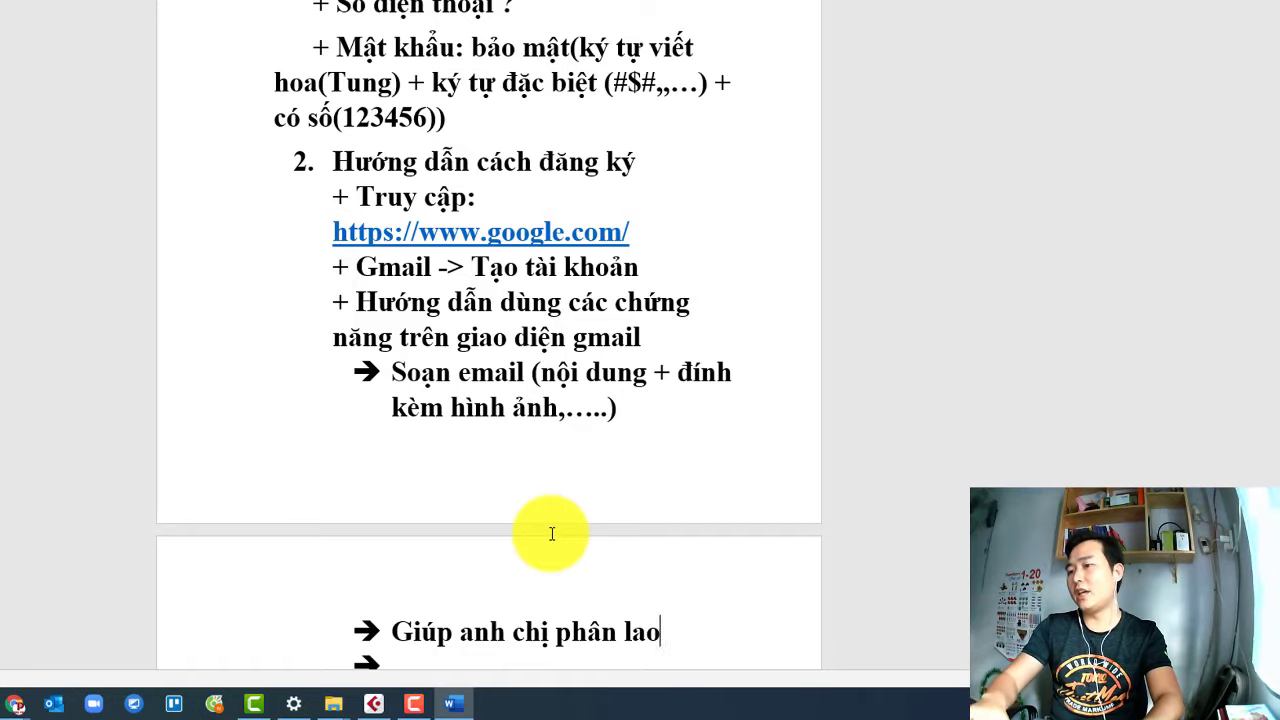
{"action": "type", "text": "ại email"}
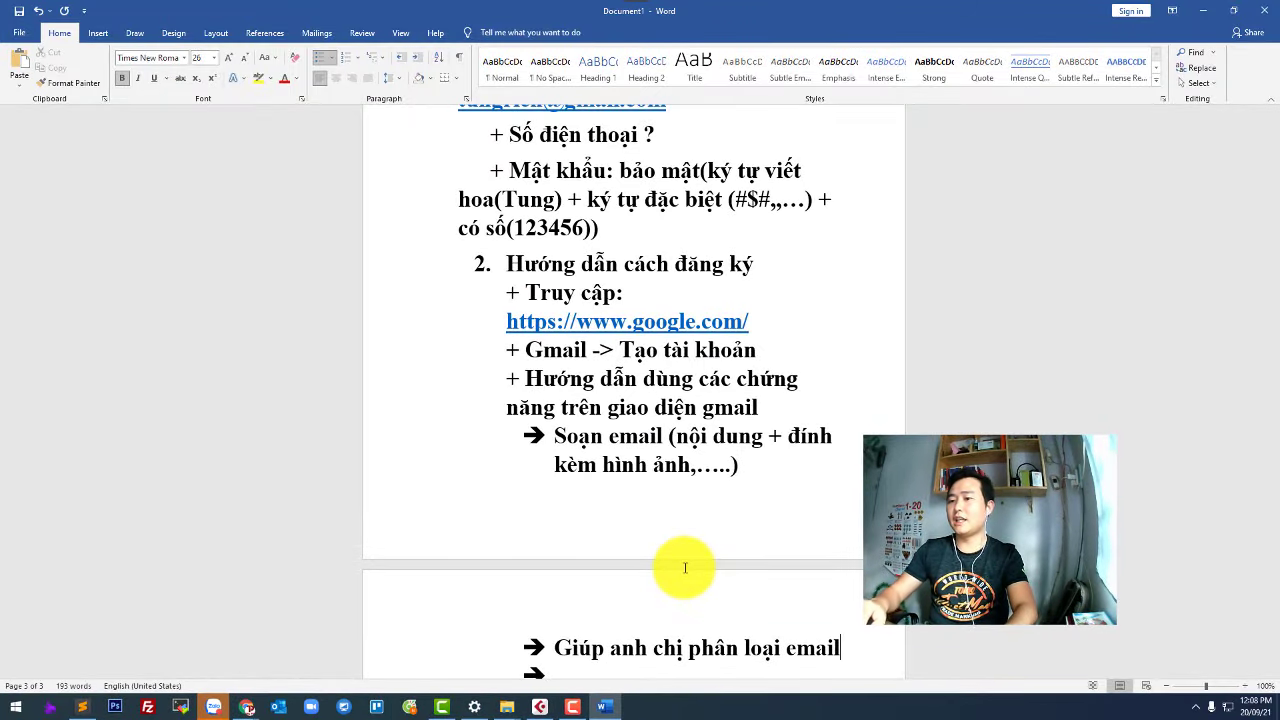
{"action": "key", "text": "Down"}
{"action": "scroll", "coordinate": [685, 568], "scroll_direction": "down", "scroll_amount": 1}
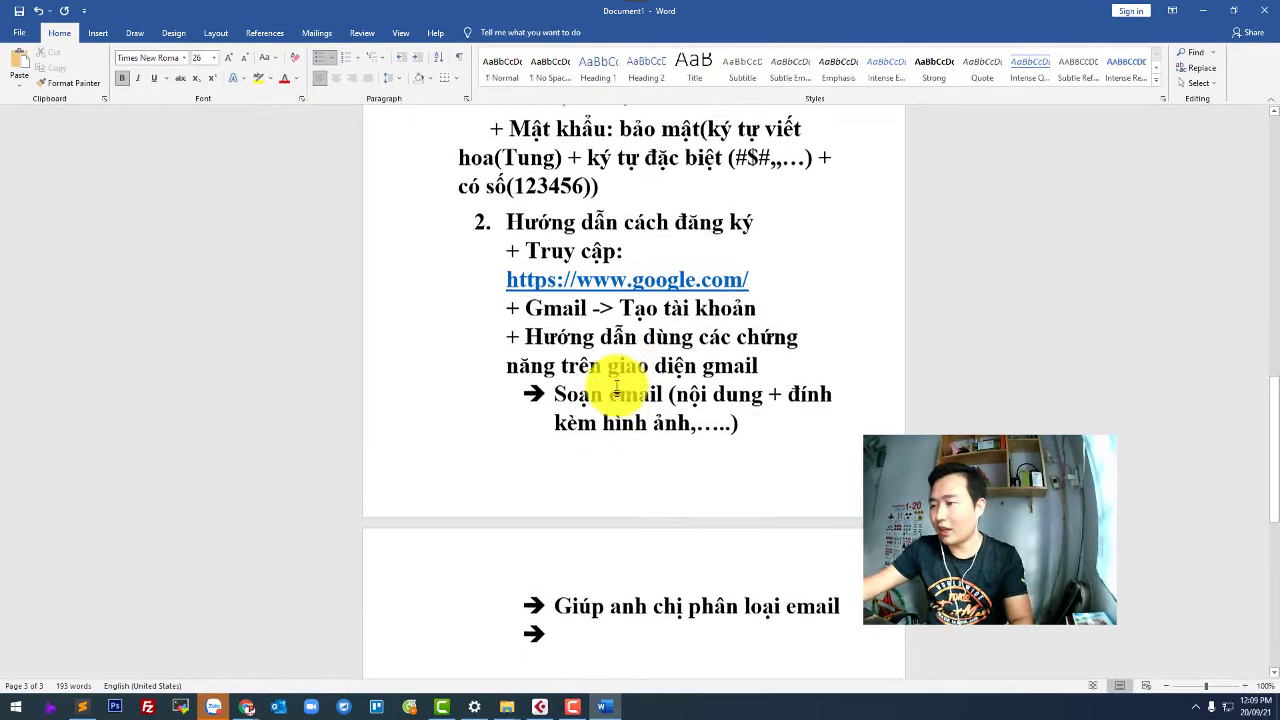
{"action": "scroll", "coordinate": [552, 660], "scroll_direction": "down", "scroll_amount": 1}
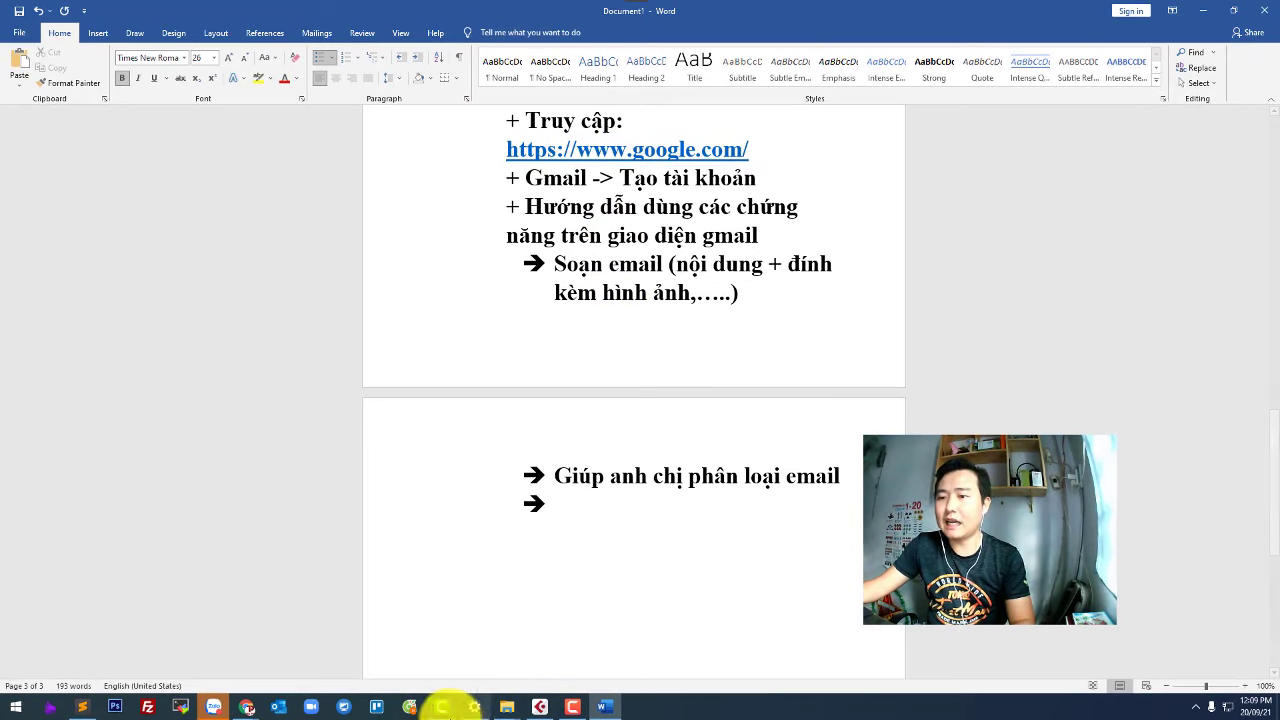
{"action": "mouse_move", "coordinate": [255, 695]}
{"action": "left_click", "coordinate": [290, 652]}
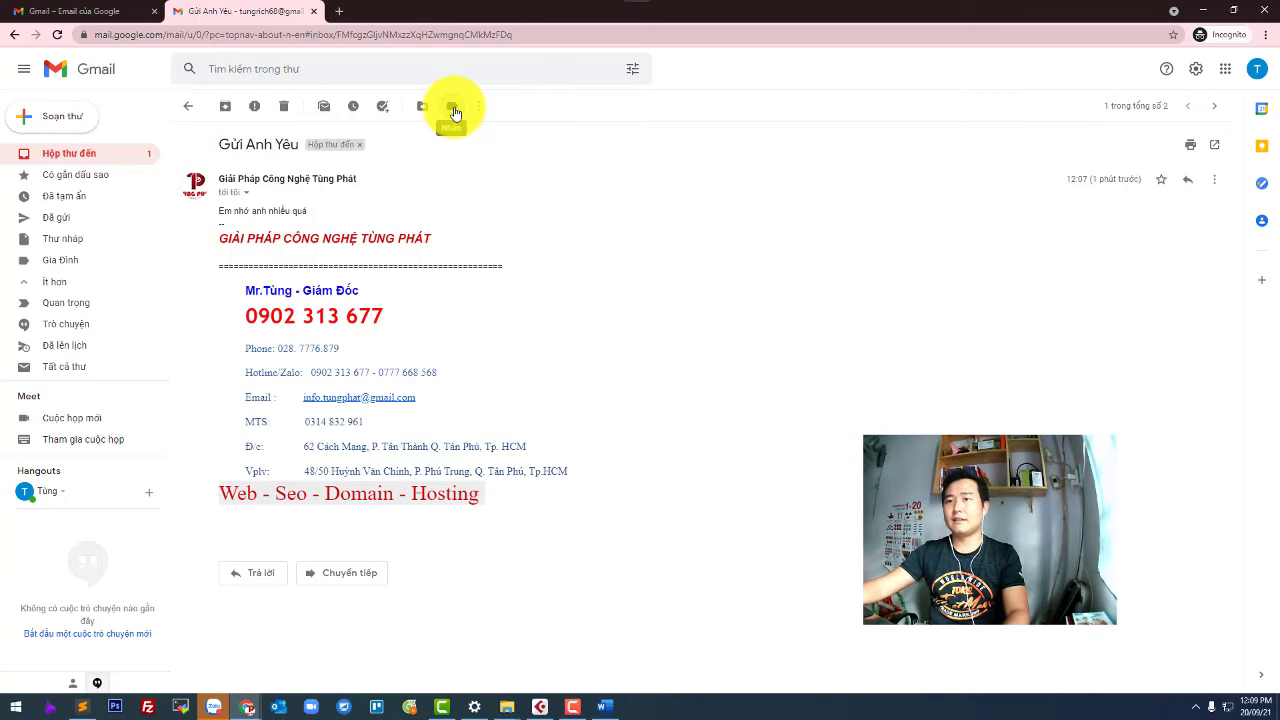
Tick Gia Đình in the email's label list, apply it with Áp dụng, and return to Hộp thư đến.
{"action": "left_click", "coordinate": [452, 108]}
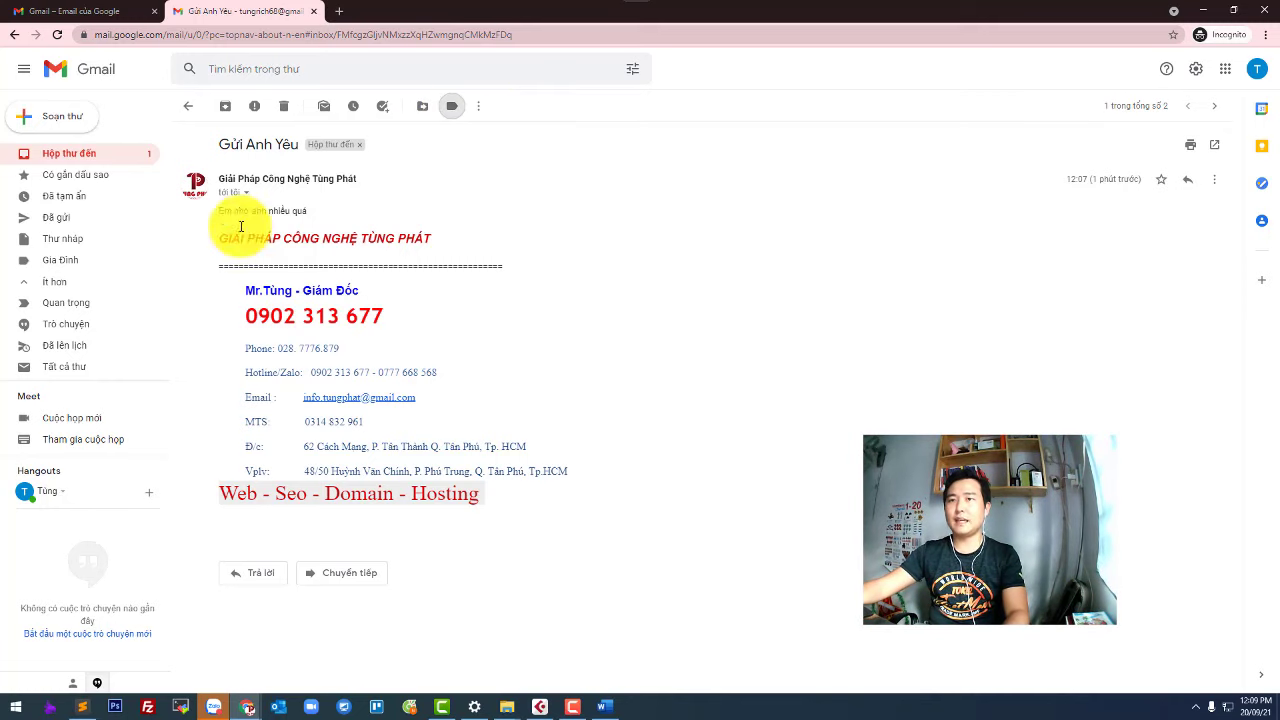
{"action": "left_click", "coordinate": [451, 108]}
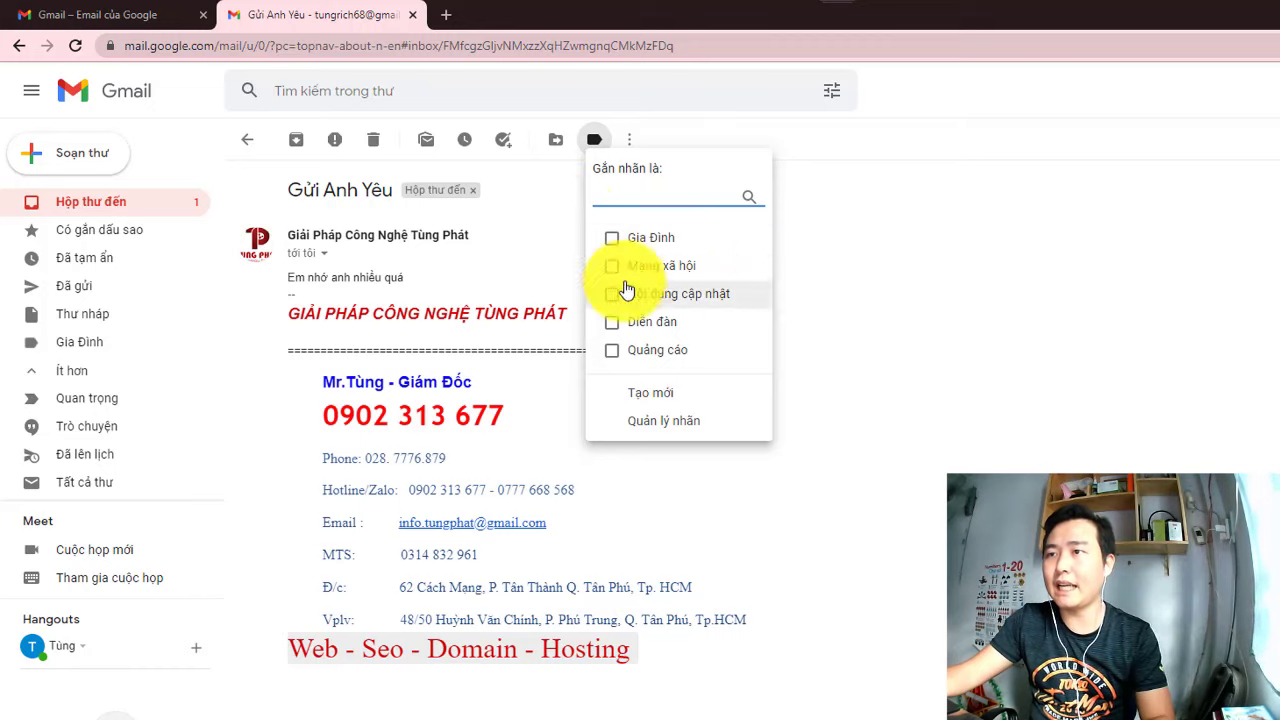
{"action": "left_click", "coordinate": [610, 239]}
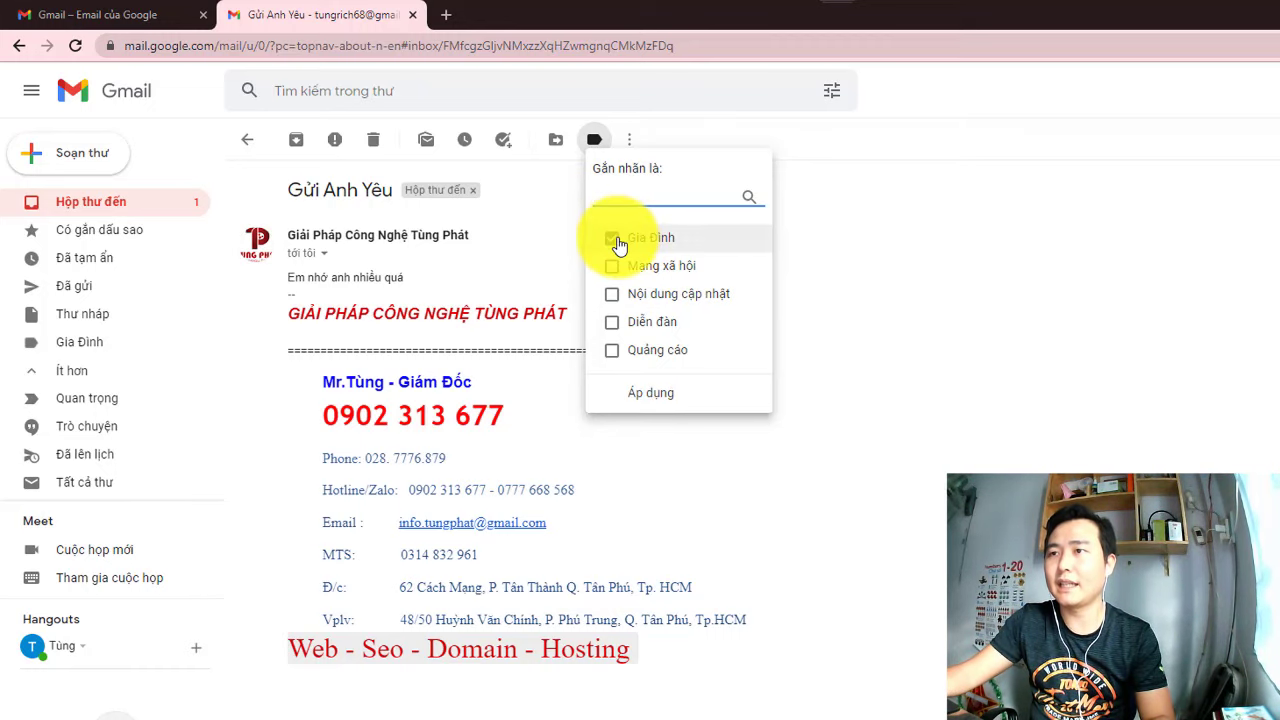
{"action": "left_click", "coordinate": [612, 240]}
{"action": "left_click", "coordinate": [612, 240]}
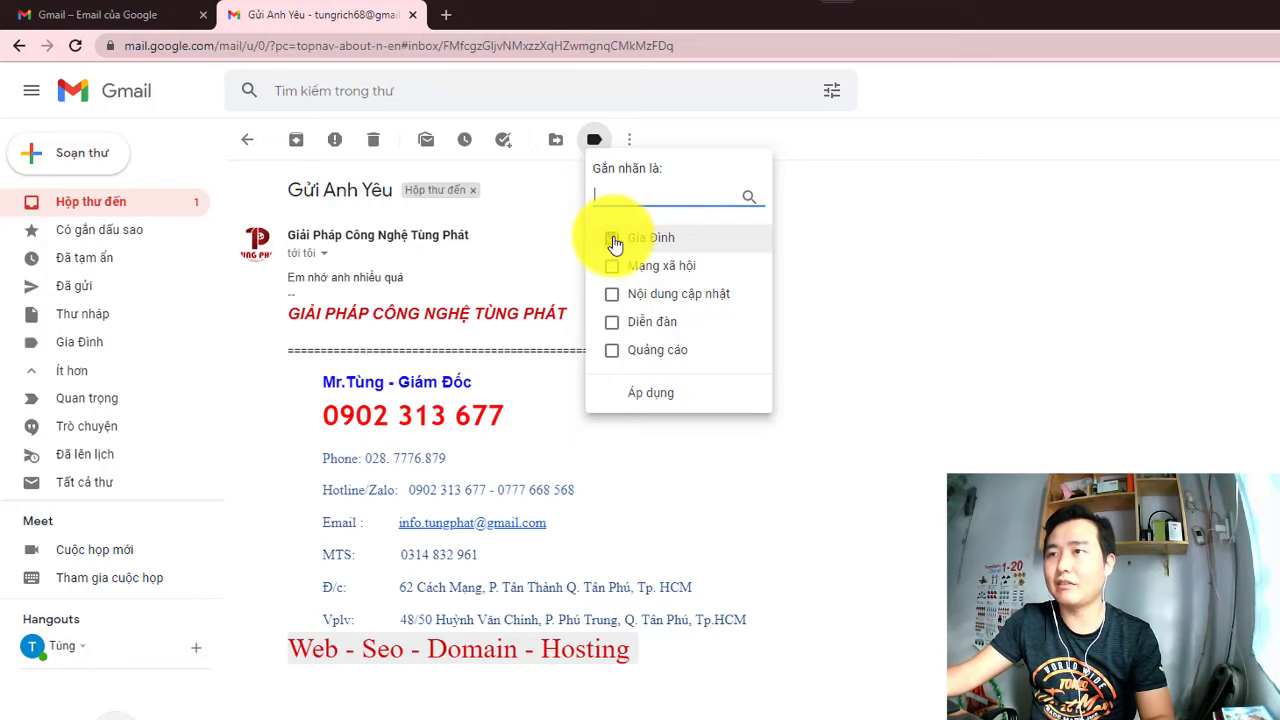
{"action": "left_click", "coordinate": [668, 393]}
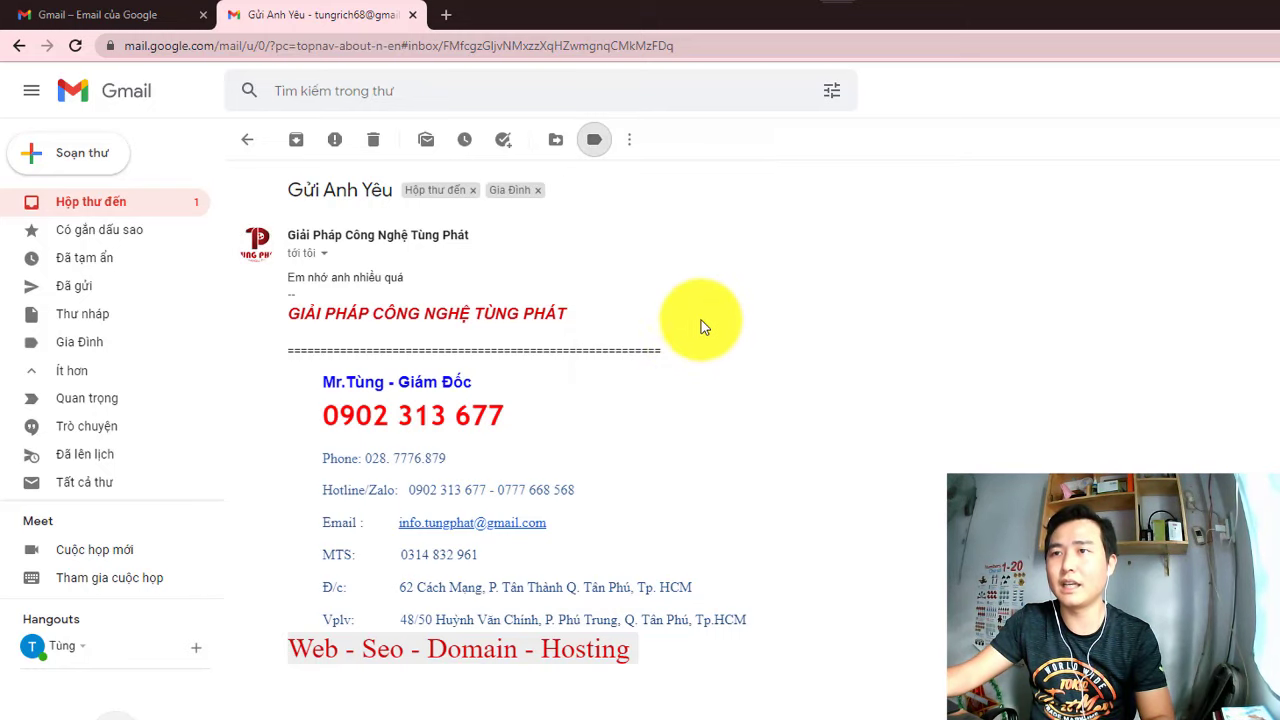
{"action": "left_click", "coordinate": [157, 205]}
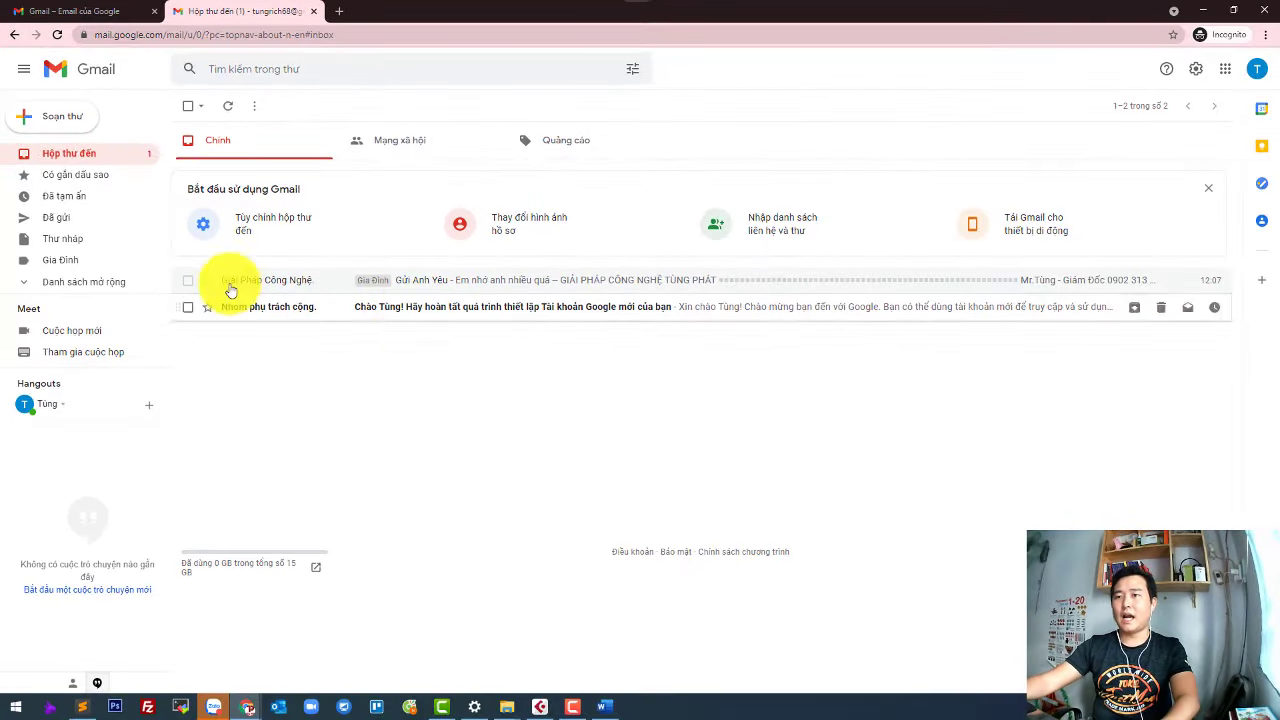
In Word, type 'Chuyển spam(thư rác)' on the empty arrow bullet and start a new one below.
{"action": "left_click", "coordinate": [607, 707]}
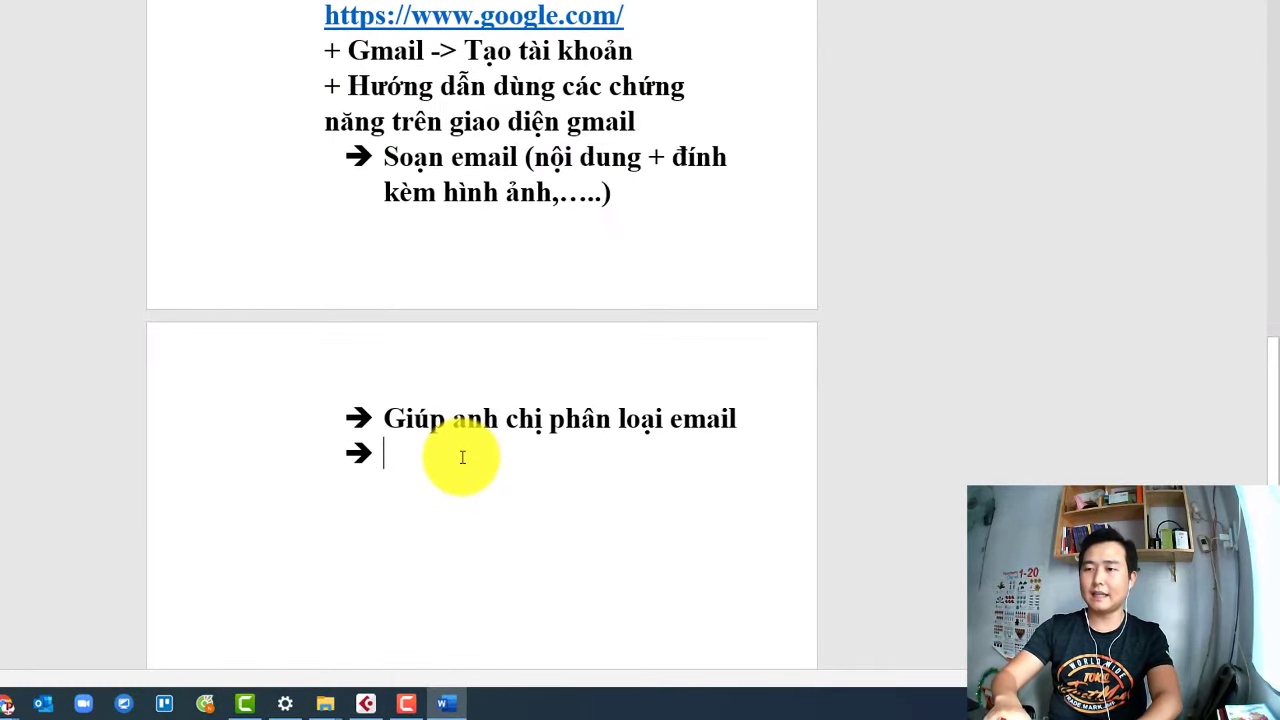
{"action": "type", "text": "Chuye"}
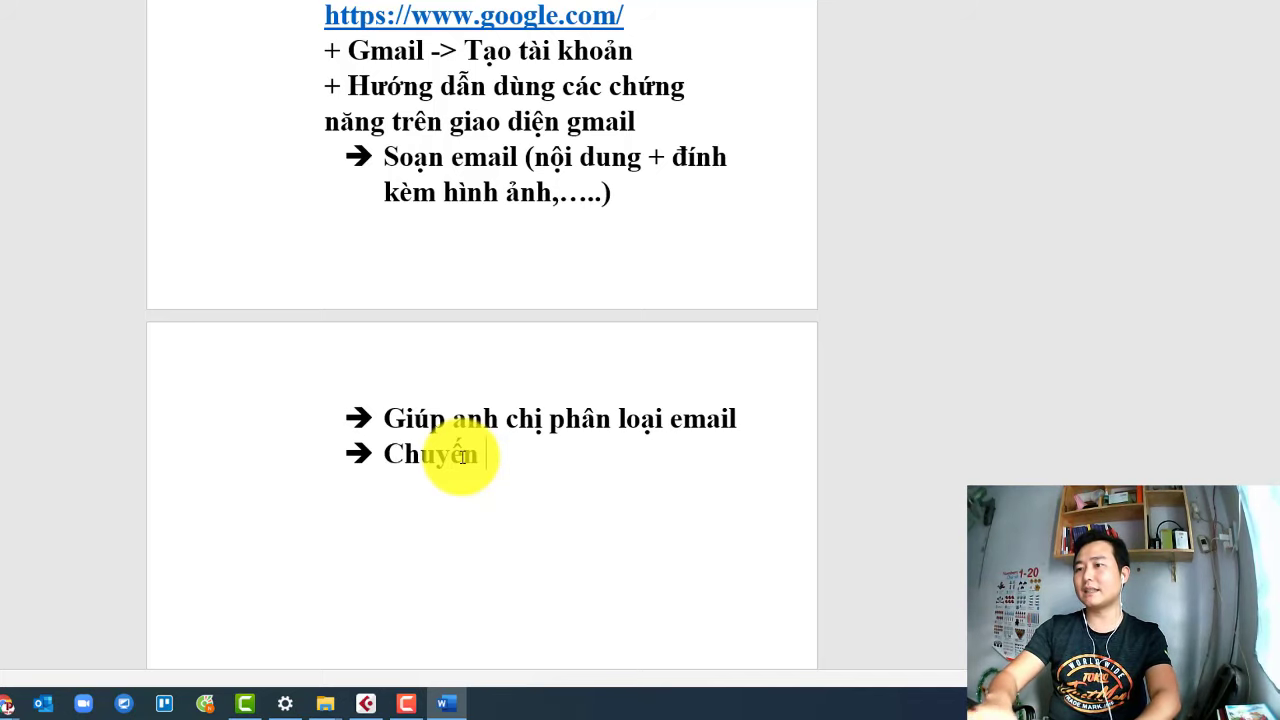
{"action": "type", "text": "n so"}
{"action": "key", "text": "BackSpace"}
{"action": "type", "text": "pam"}
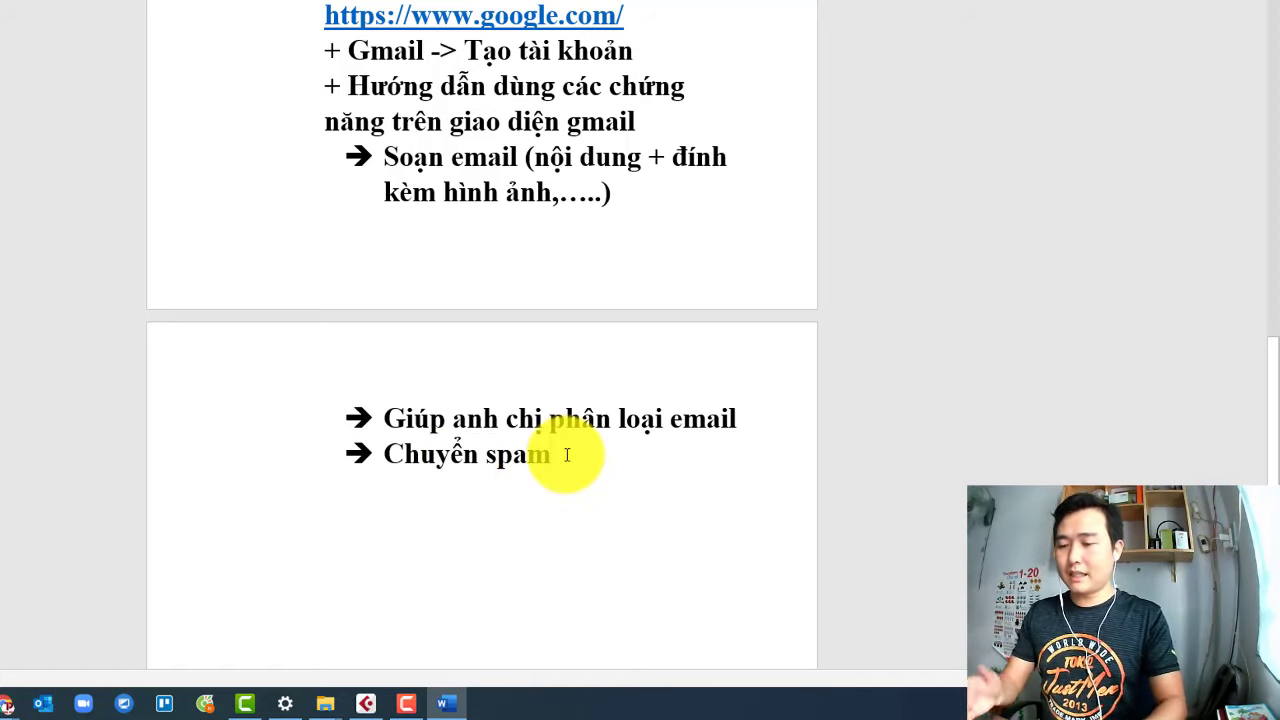
{"action": "type", "text": "()"}
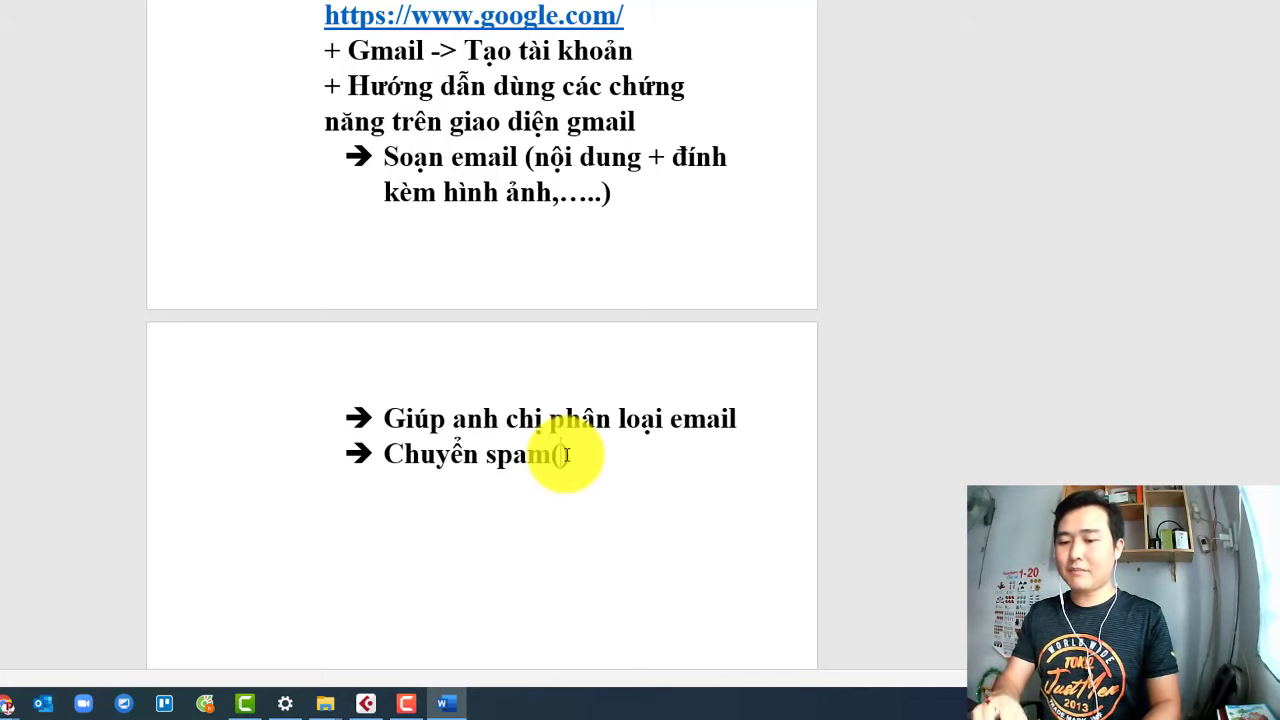
{"action": "type", "text": "thư rác"}
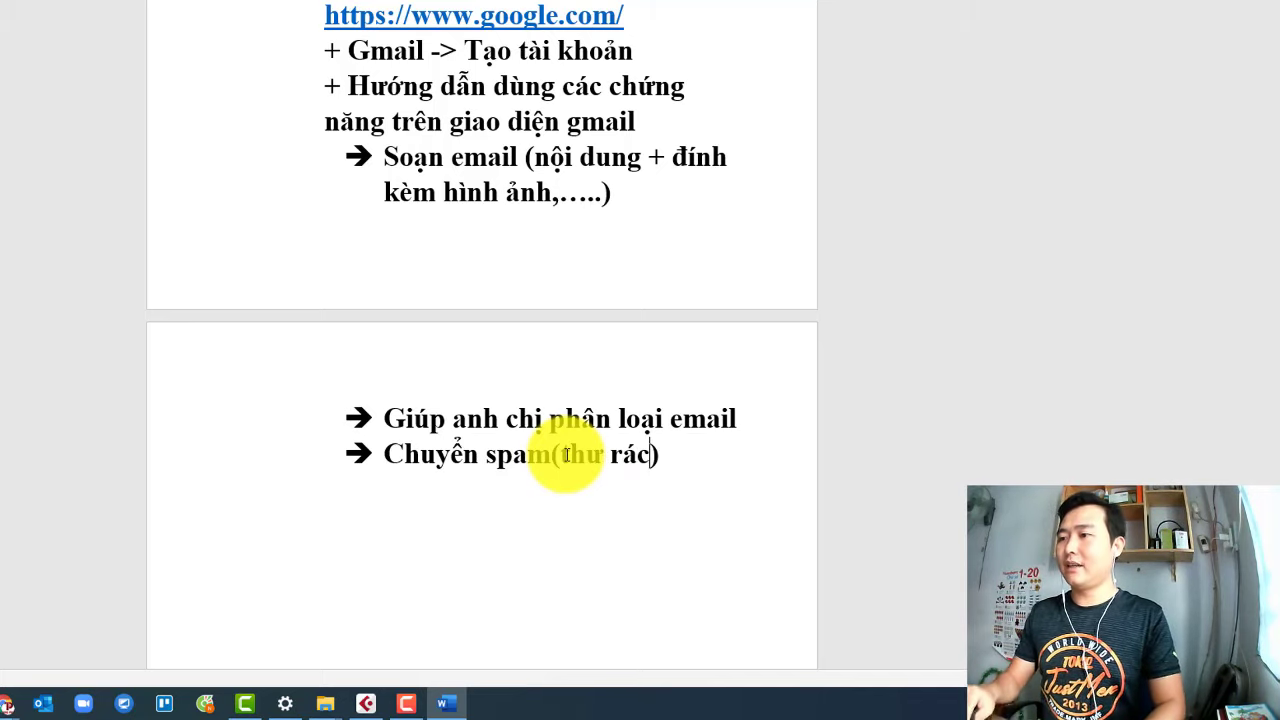
{"action": "key", "text": "Return"}
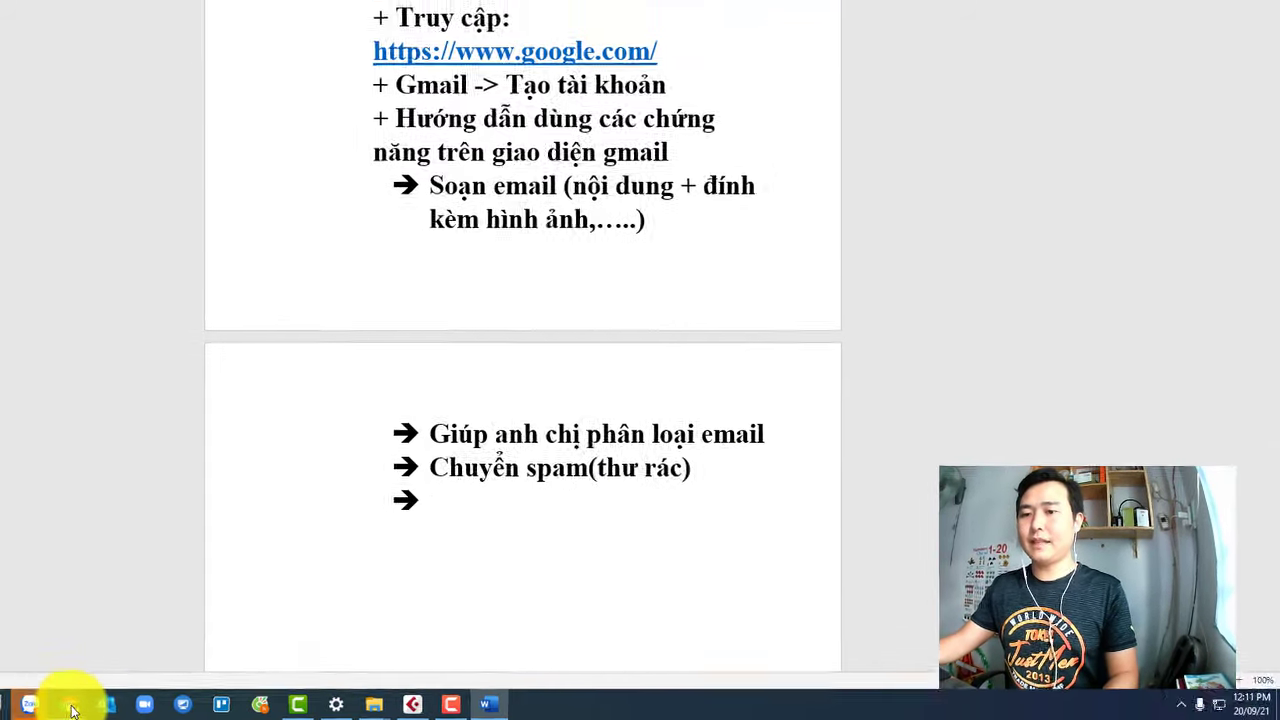
Report the account welcome email as spam, then browse the Tất cả thư folder.
{"action": "mouse_move", "coordinate": [5, 704]}
{"action": "left_click", "coordinate": [52, 626]}
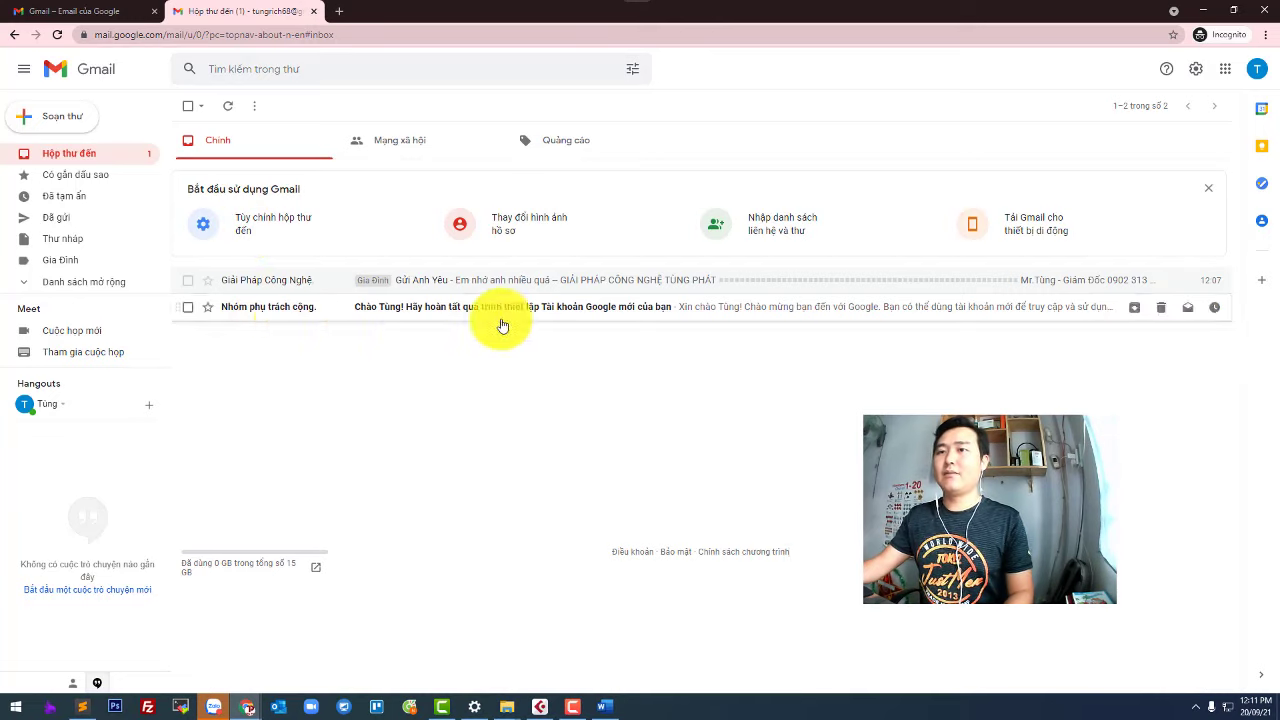
{"action": "left_click", "coordinate": [188, 308]}
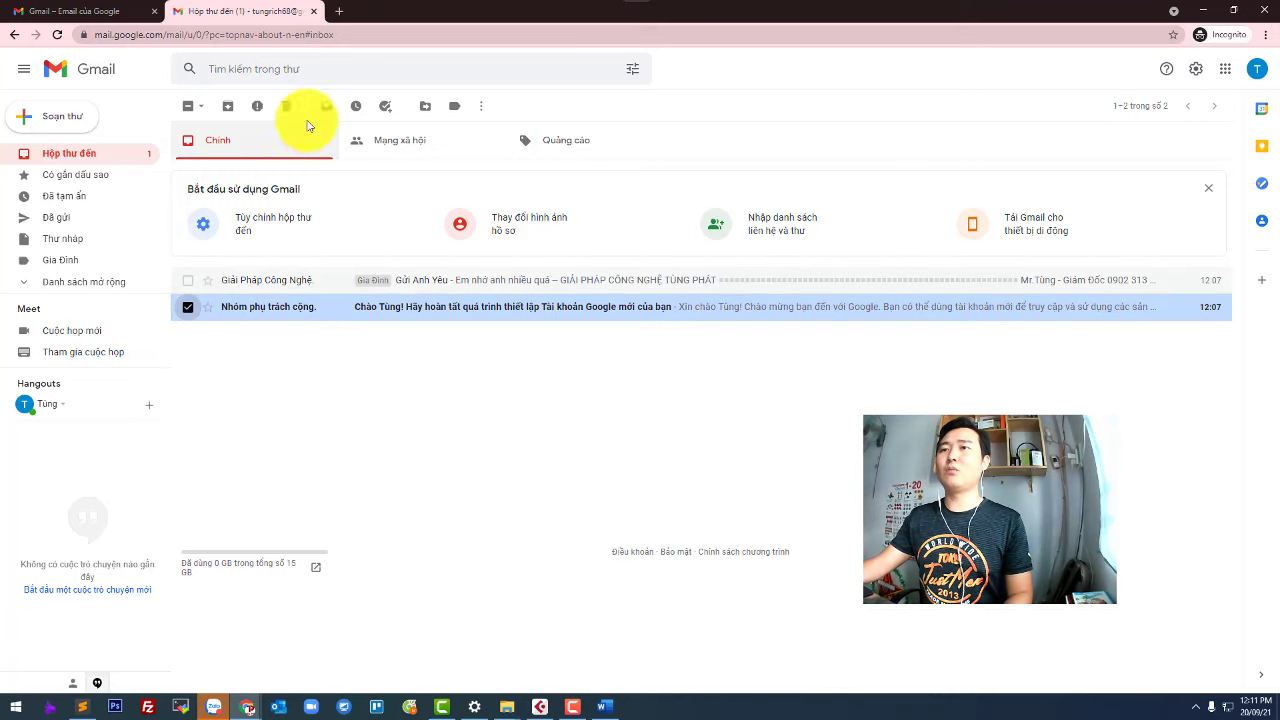
{"action": "left_click", "coordinate": [257, 108]}
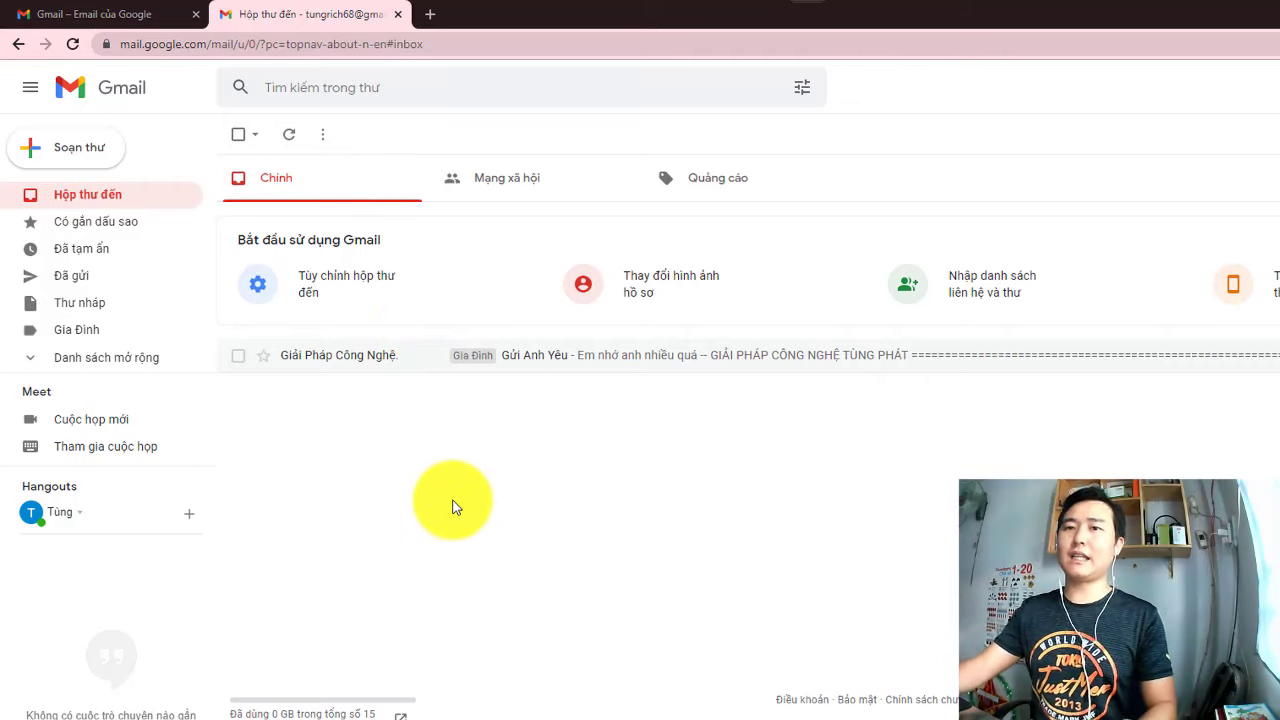
{"action": "left_click", "coordinate": [114, 362]}
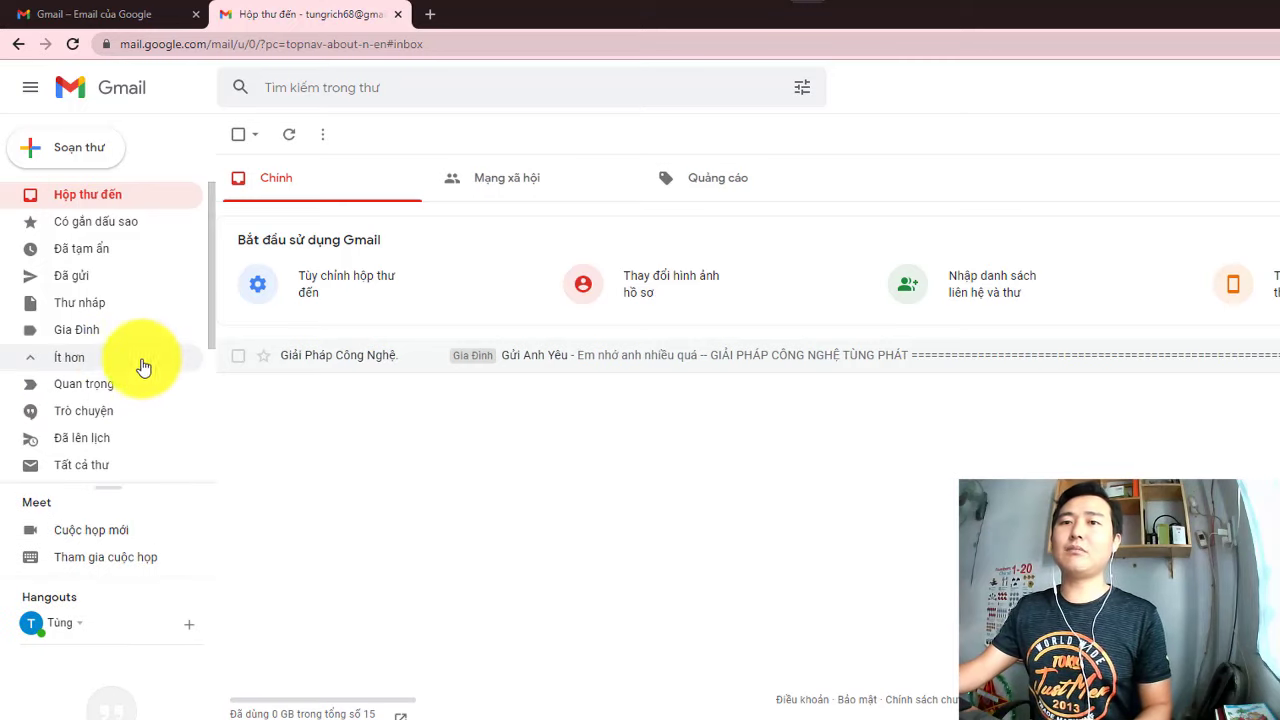
{"action": "left_click", "coordinate": [100, 466]}
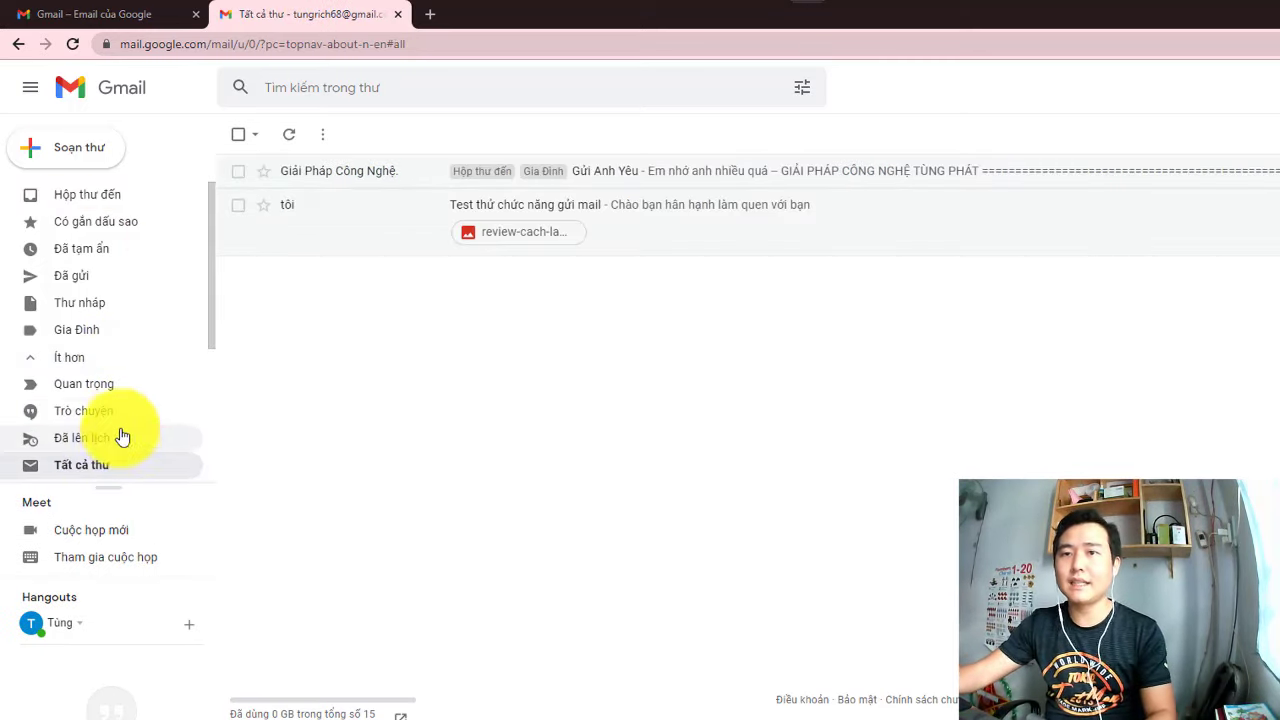
{"action": "scroll", "coordinate": [120, 434], "scroll_direction": "down", "scroll_amount": 3}
{"action": "scroll", "coordinate": [115, 440], "scroll_direction": "down", "scroll_amount": 2}
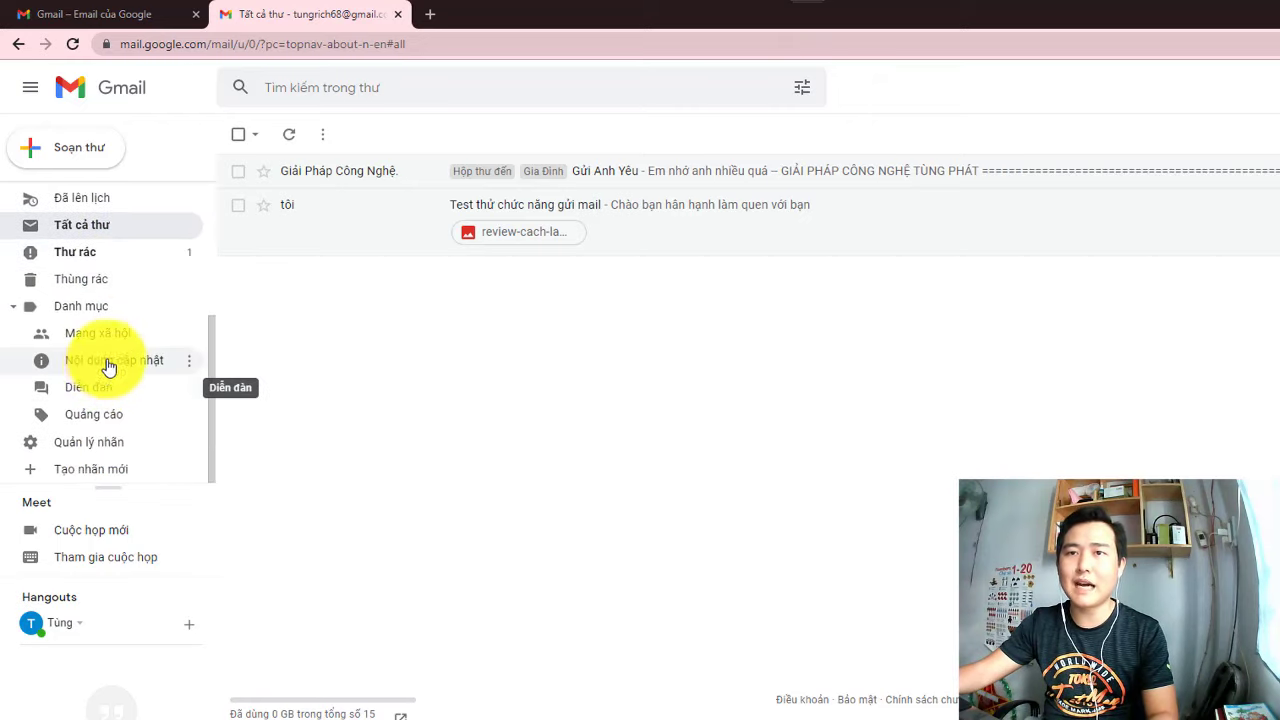
{"action": "scroll", "coordinate": [118, 409], "scroll_direction": "up", "scroll_amount": 2}
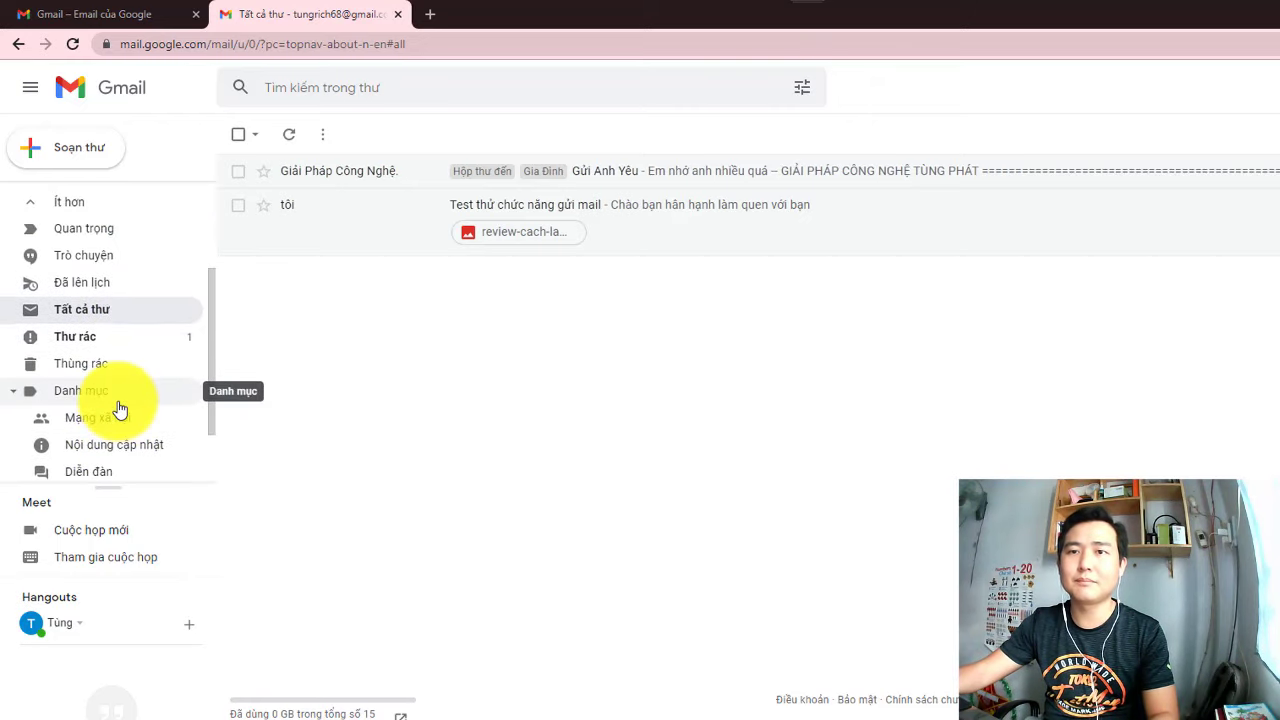
Restore the welcome email from Thư rác with Không phải spam and recheck Tất cả thư.
{"action": "left_click", "coordinate": [88, 346]}
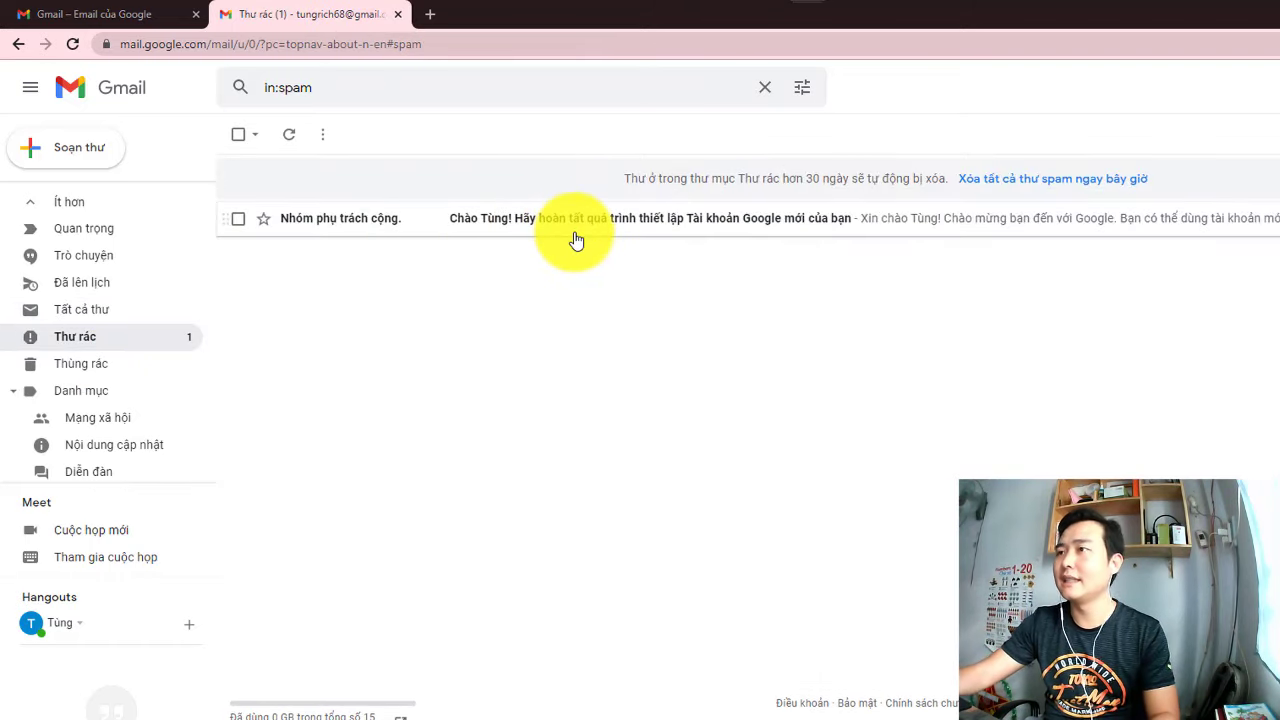
{"action": "left_click", "coordinate": [238, 220]}
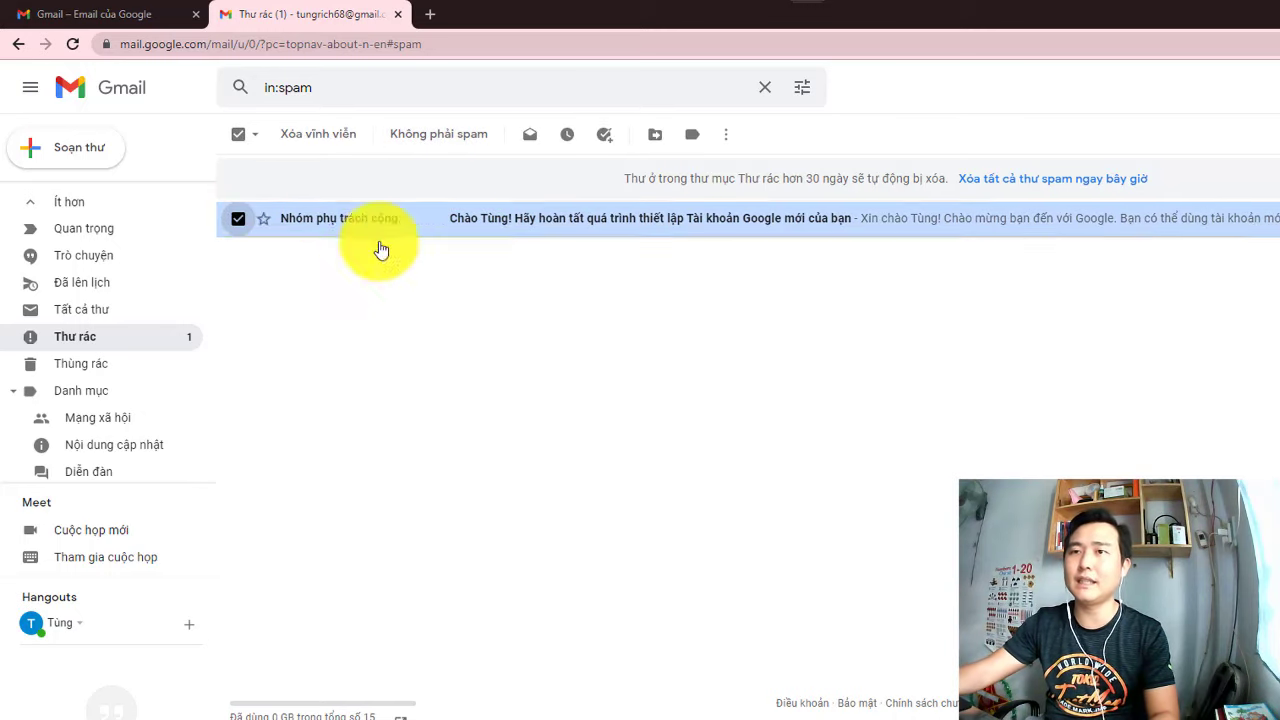
{"action": "left_click", "coordinate": [435, 140]}
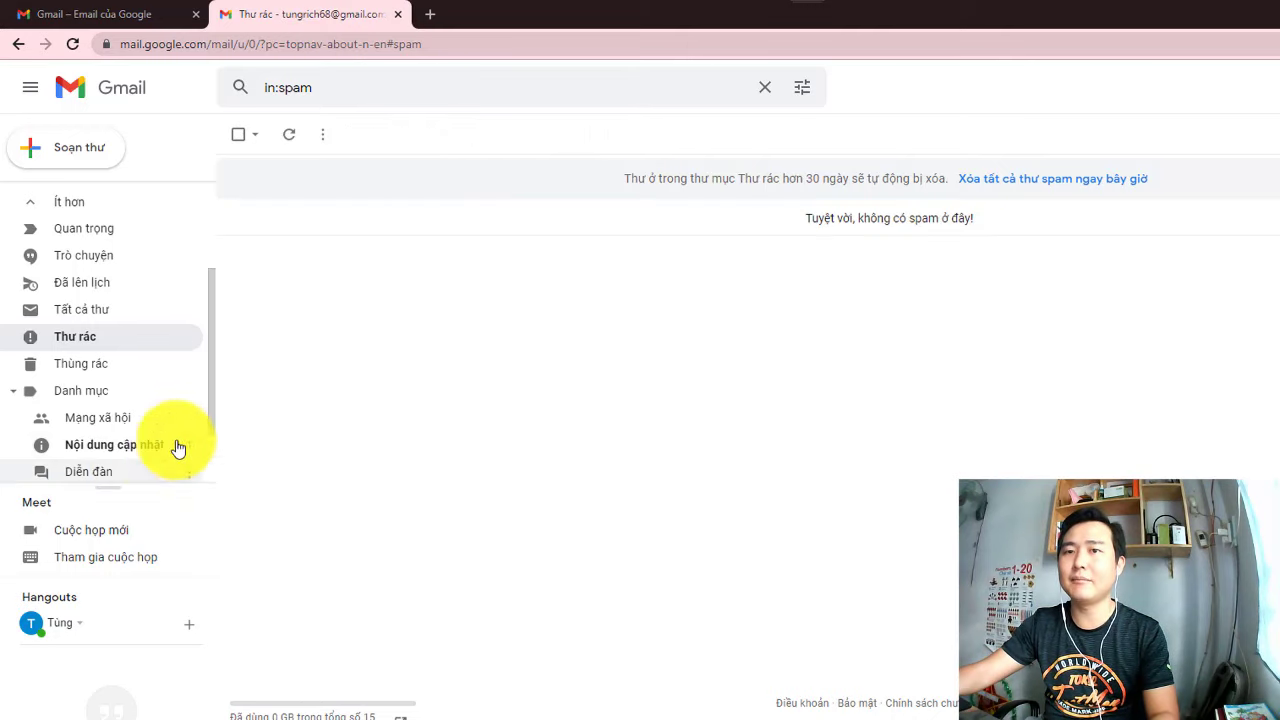
{"action": "left_click", "coordinate": [101, 323]}
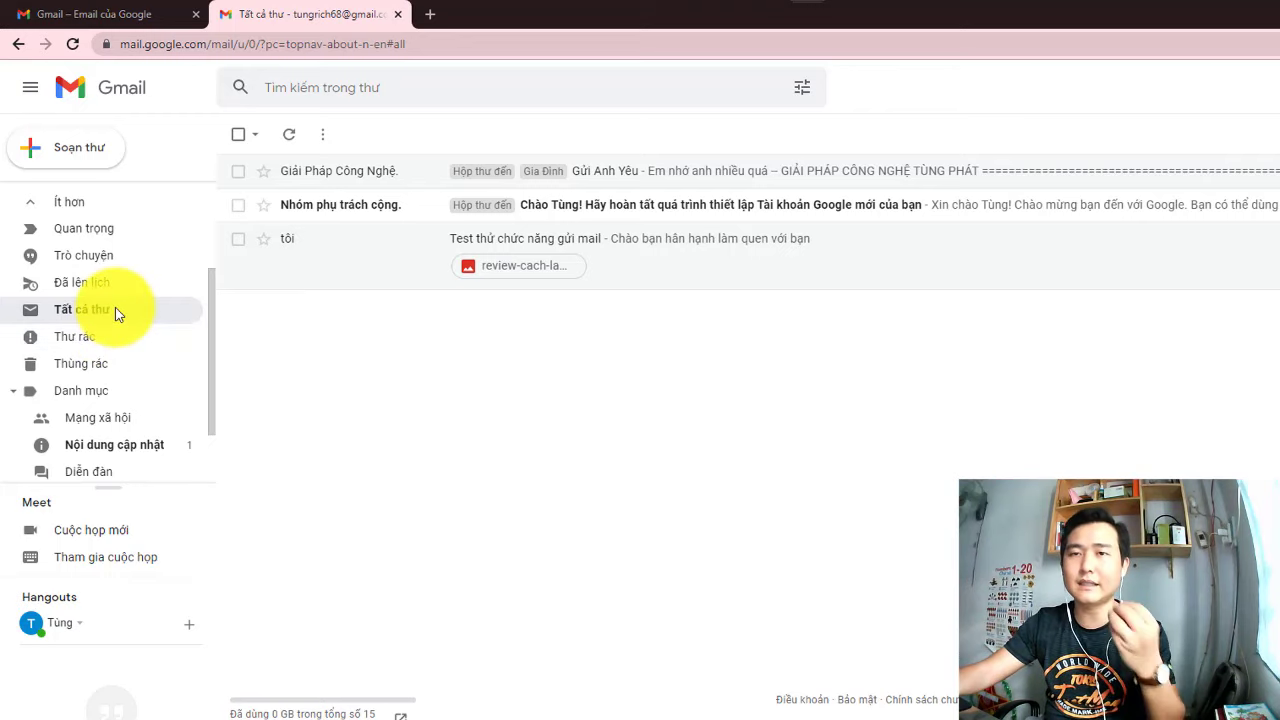
{"action": "scroll", "coordinate": [115, 310], "scroll_direction": "up", "scroll_amount": 3}
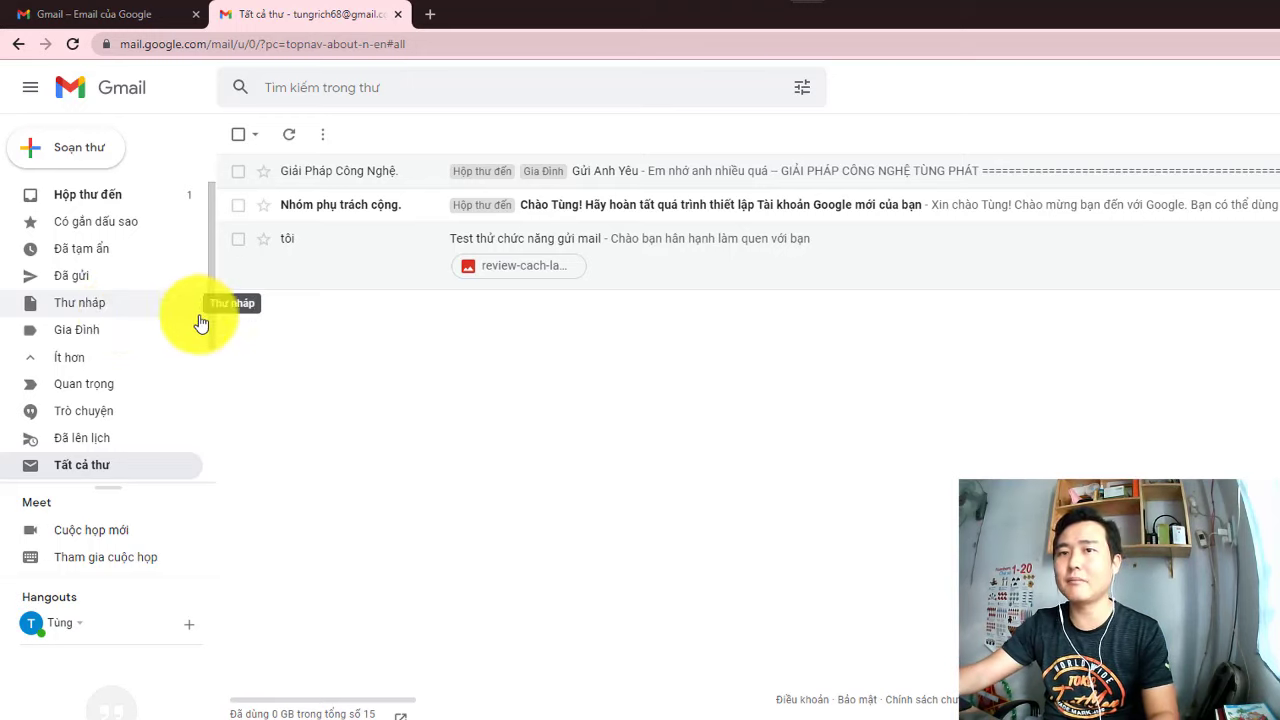
{"action": "scroll", "coordinate": [157, 371], "scroll_direction": "down", "scroll_amount": 3}
{"action": "scroll", "coordinate": [157, 371], "scroll_direction": "up", "scroll_amount": 3}
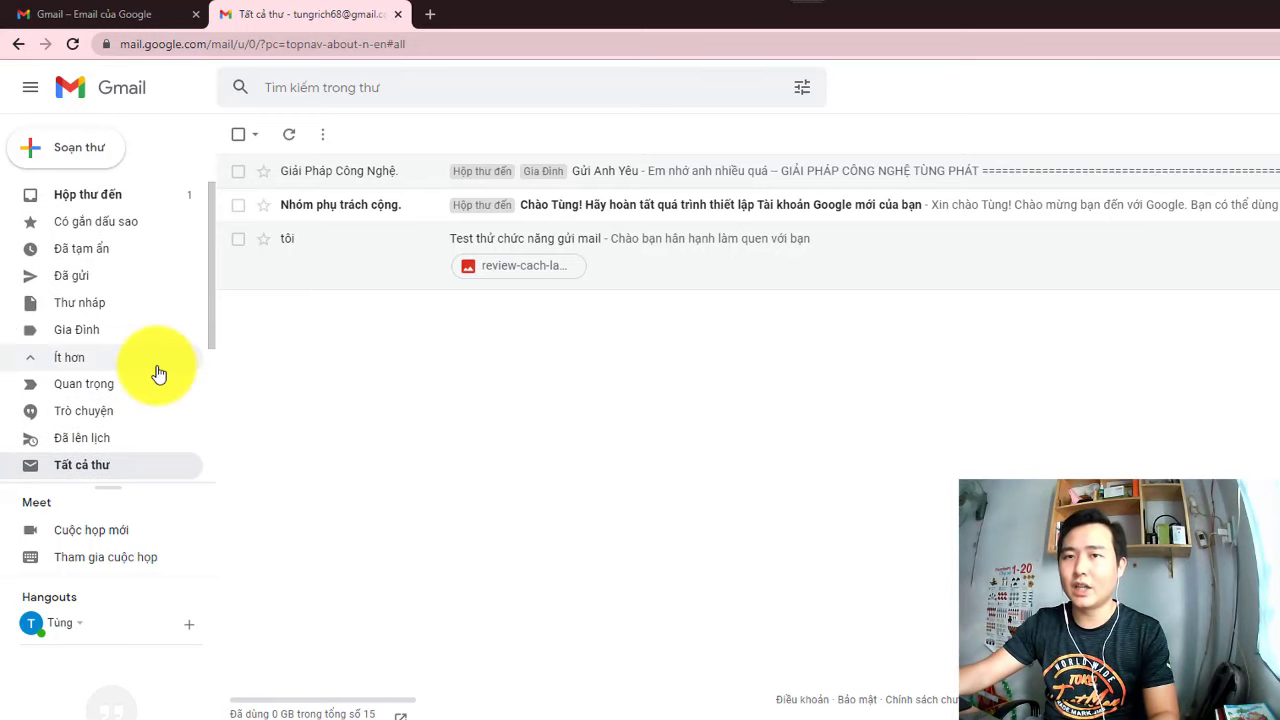
{"action": "scroll", "coordinate": [154, 346], "scroll_direction": "down", "scroll_amount": 3}
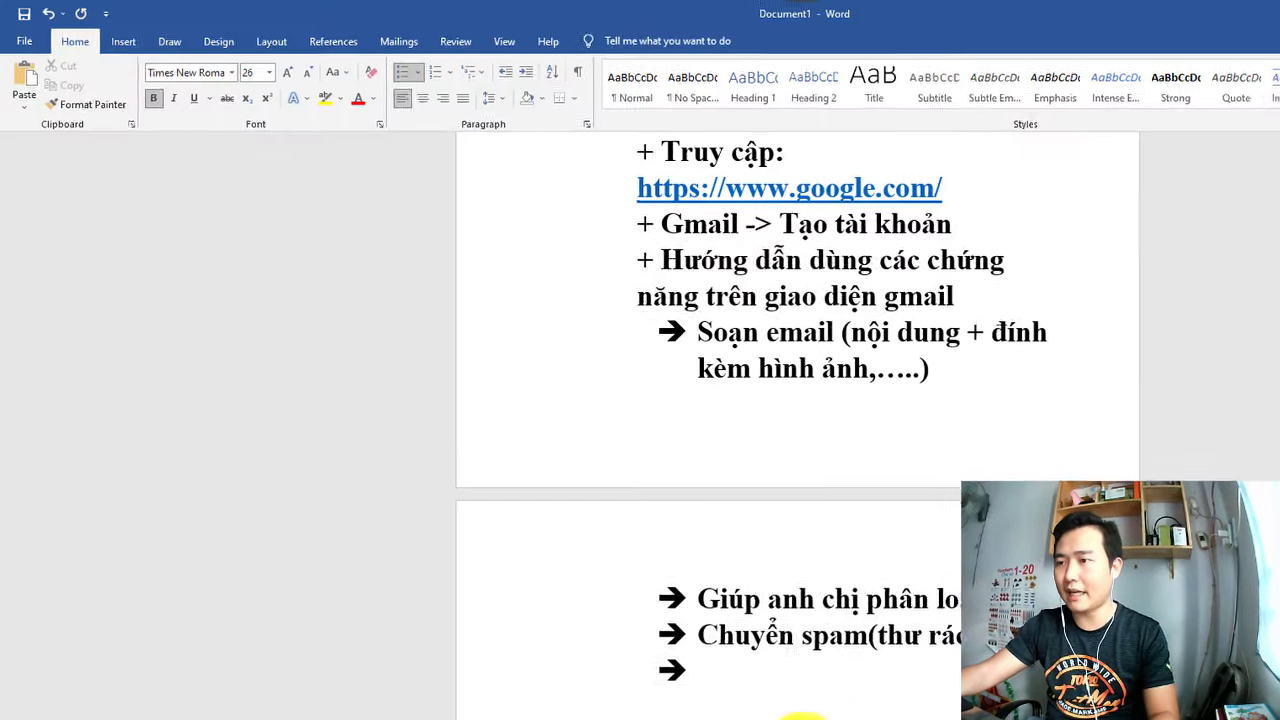
Type 'Tạo' in the Word outline, then bring the new account's Gmail window forward.
{"action": "type", "text": "Tạo chữ ký trong gmail"}
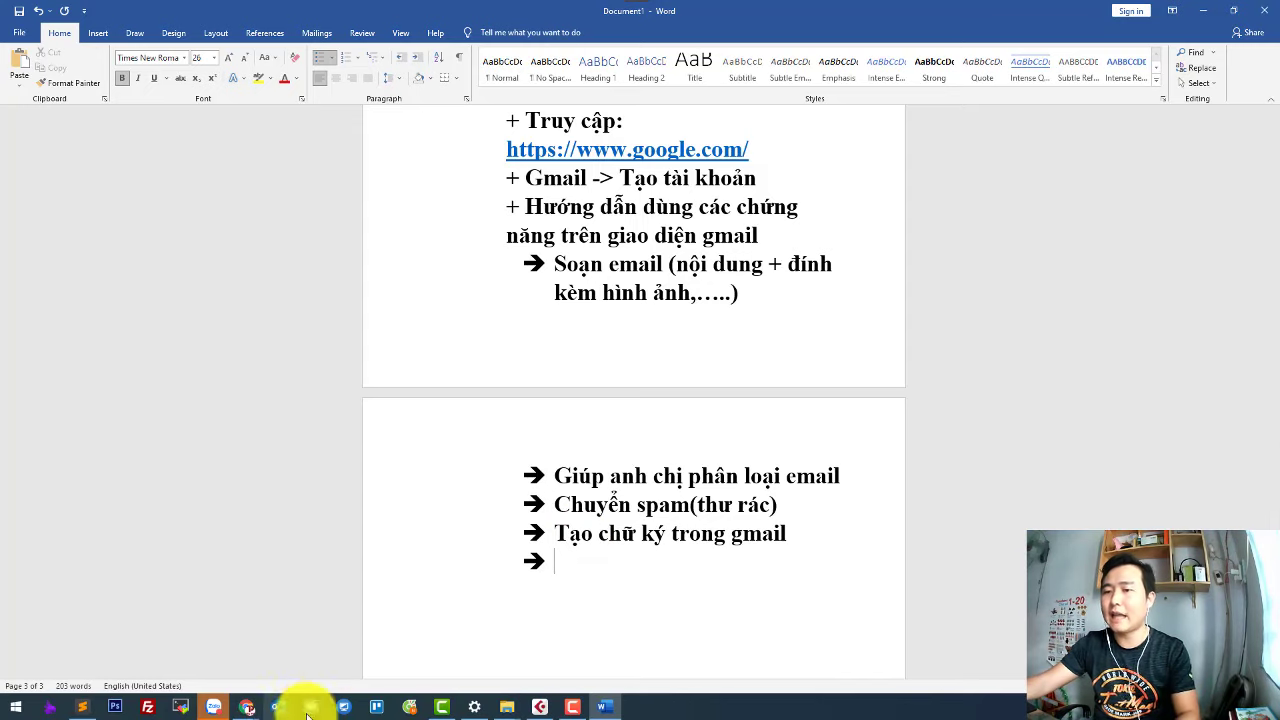
{"action": "mouse_move", "coordinate": [250, 700]}
{"action": "left_click", "coordinate": [294, 664]}
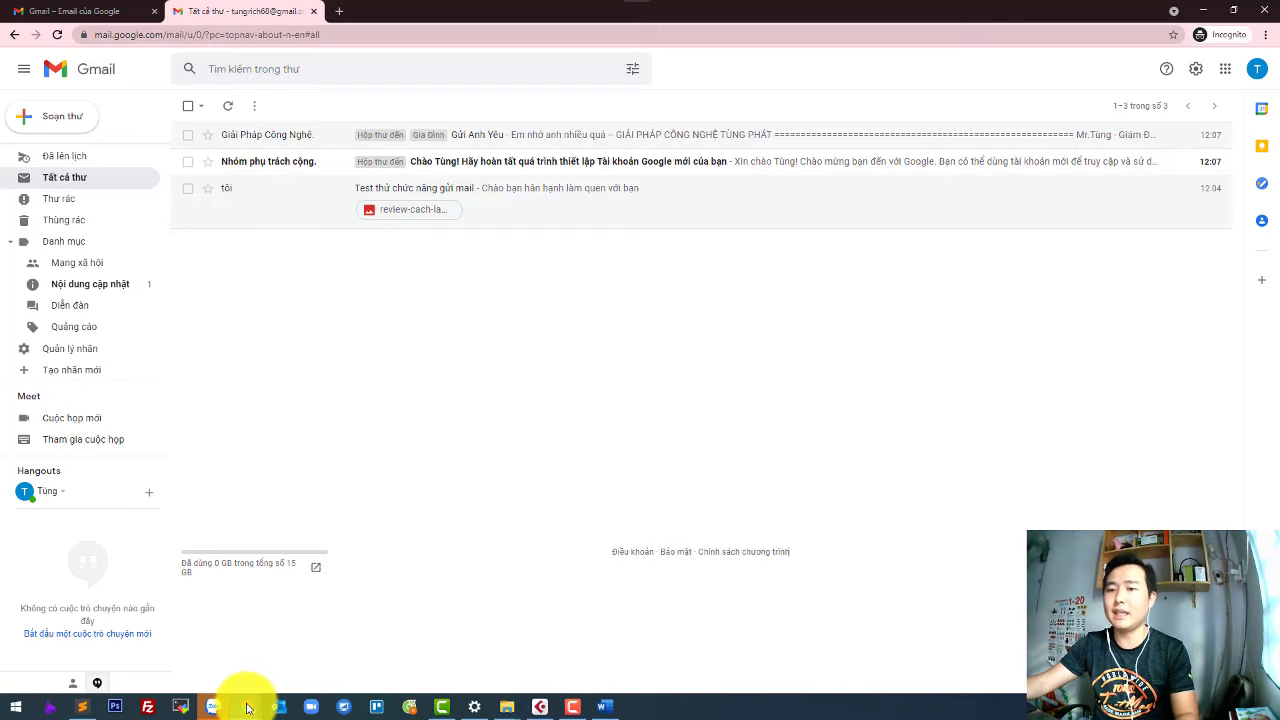
In the other account's Gmail, compose a new message and select its whole company signature.
{"action": "mouse_move", "coordinate": [247, 708]}
{"action": "left_click", "coordinate": [206, 646]}
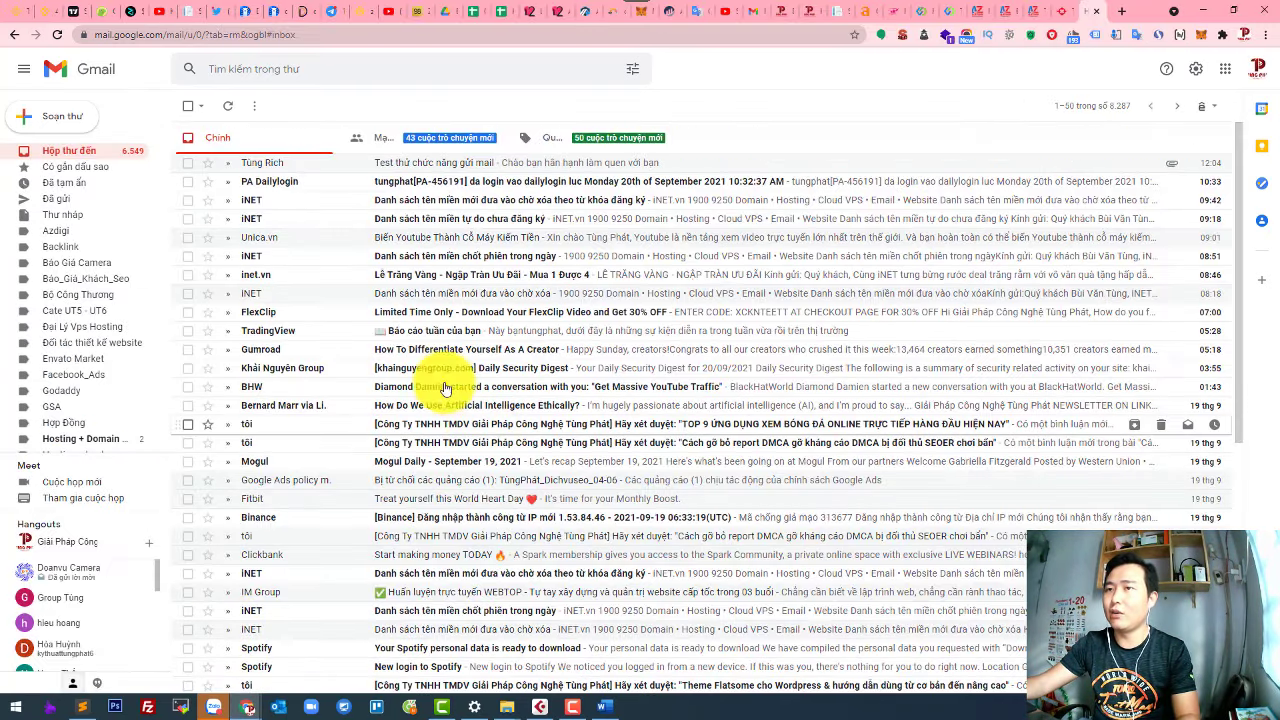
{"action": "left_click", "coordinate": [60, 116]}
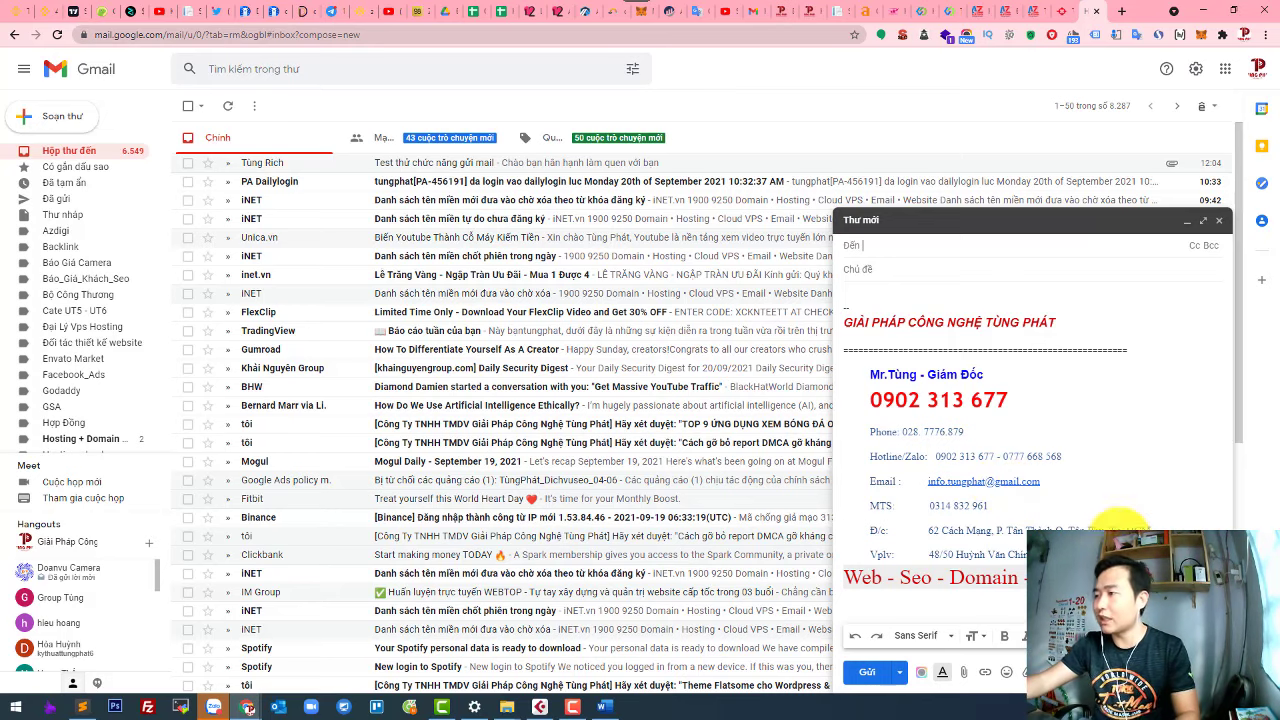
{"action": "mouse_move", "coordinate": [1000, 586]}
{"action": "left_mouse_down"}
{"action": "mouse_move", "coordinate": [900, 400]}
{"action": "mouse_move", "coordinate": [857, 371]}
{"action": "mouse_move", "coordinate": [877, 374]}
{"action": "left_mouse_up"}
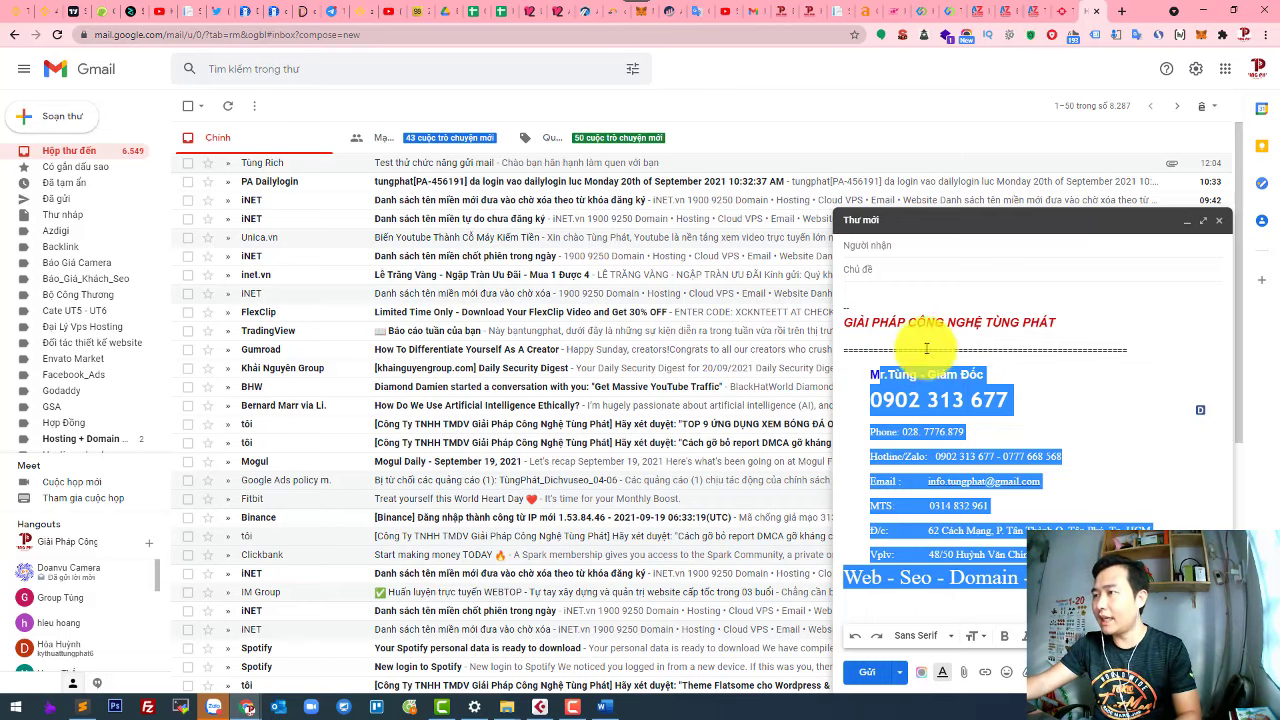
{"action": "mouse_move", "coordinate": [847, 315]}
{"action": "left_mouse_down"}
{"action": "mouse_move", "coordinate": [965, 400]}
{"action": "mouse_move", "coordinate": [1015, 585]}
{"action": "left_mouse_up"}
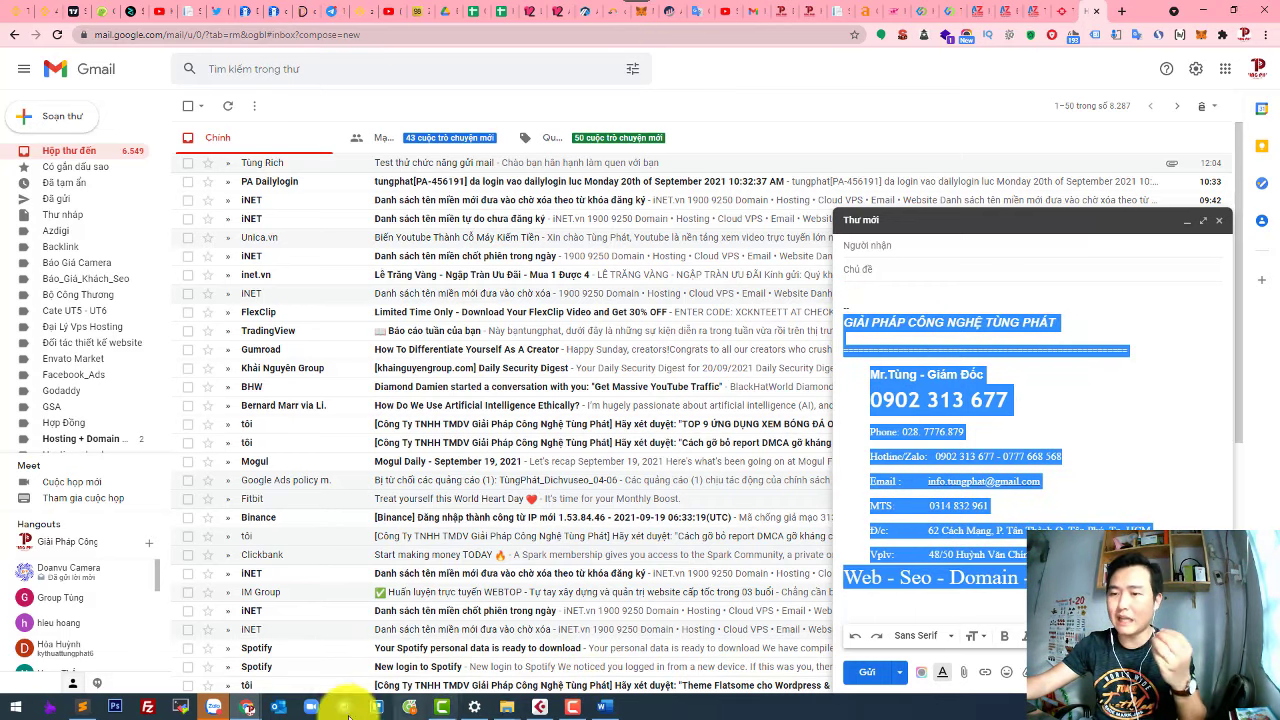
Open the new account's quick settings panel, then go back to the Word outline.
{"action": "mouse_move", "coordinate": [248, 712]}
{"action": "left_click", "coordinate": [300, 634]}
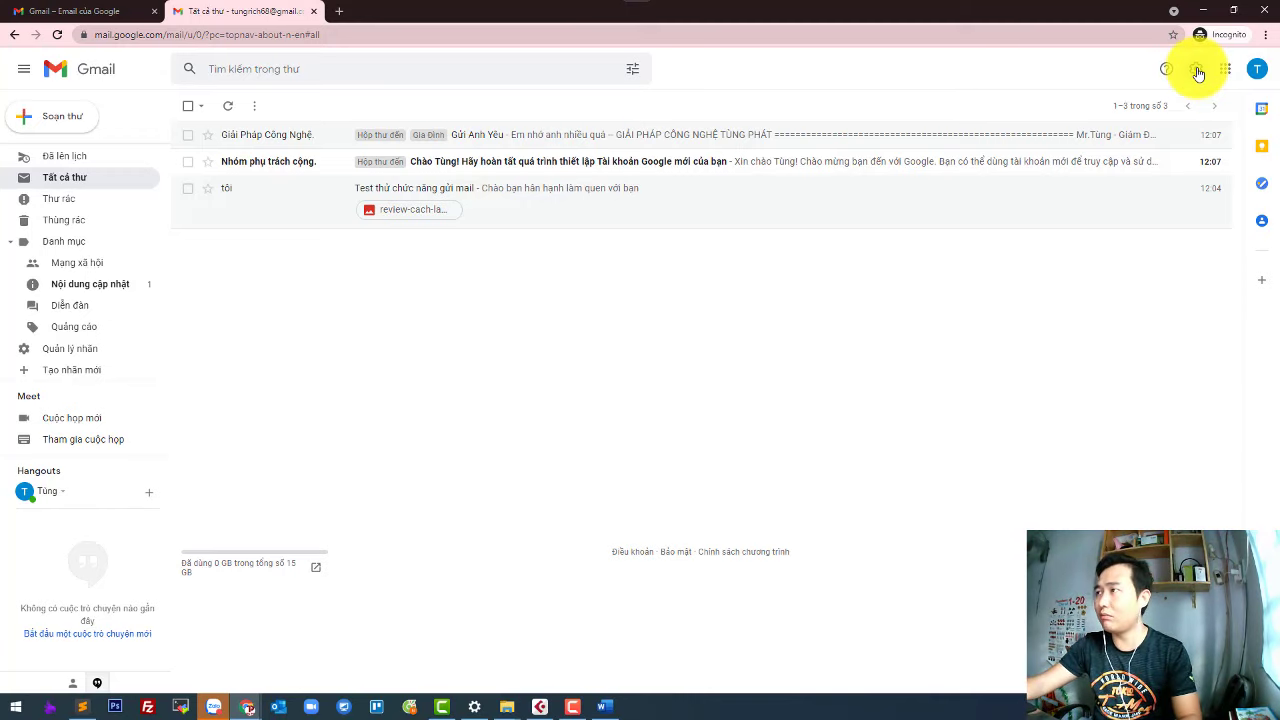
{"action": "left_click", "coordinate": [1197, 71]}
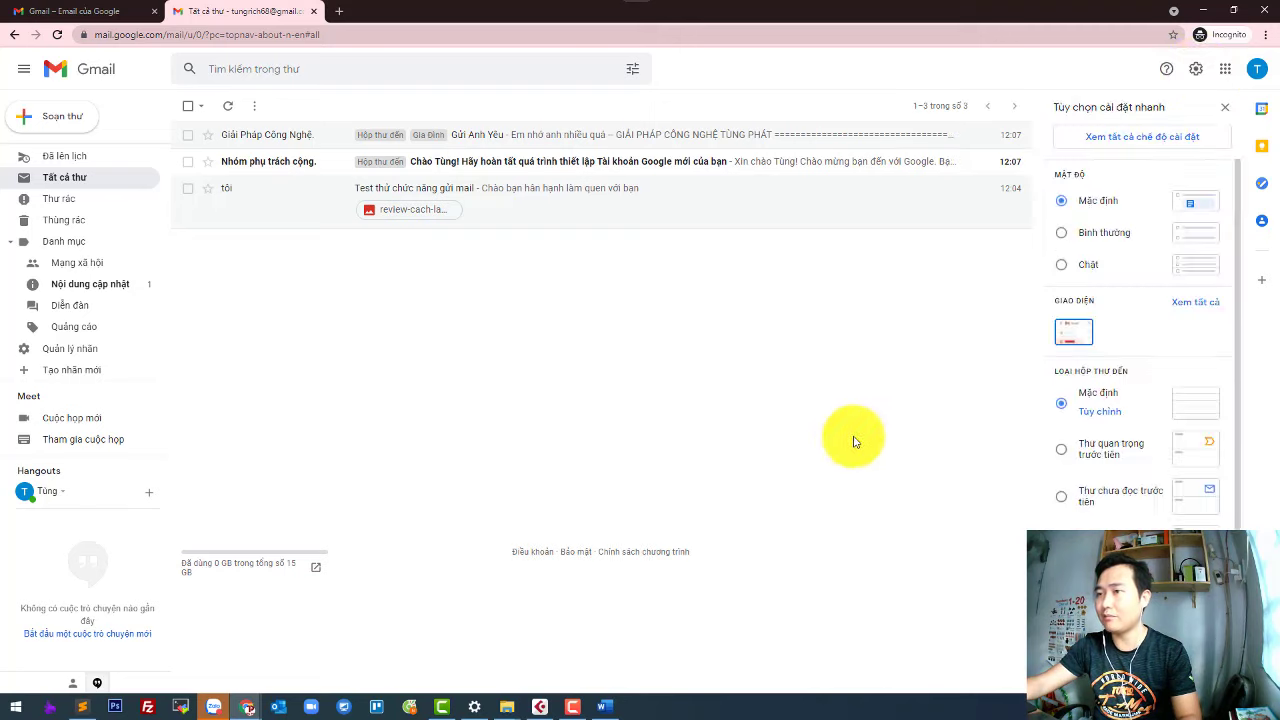
{"action": "left_click", "coordinate": [601, 705]}
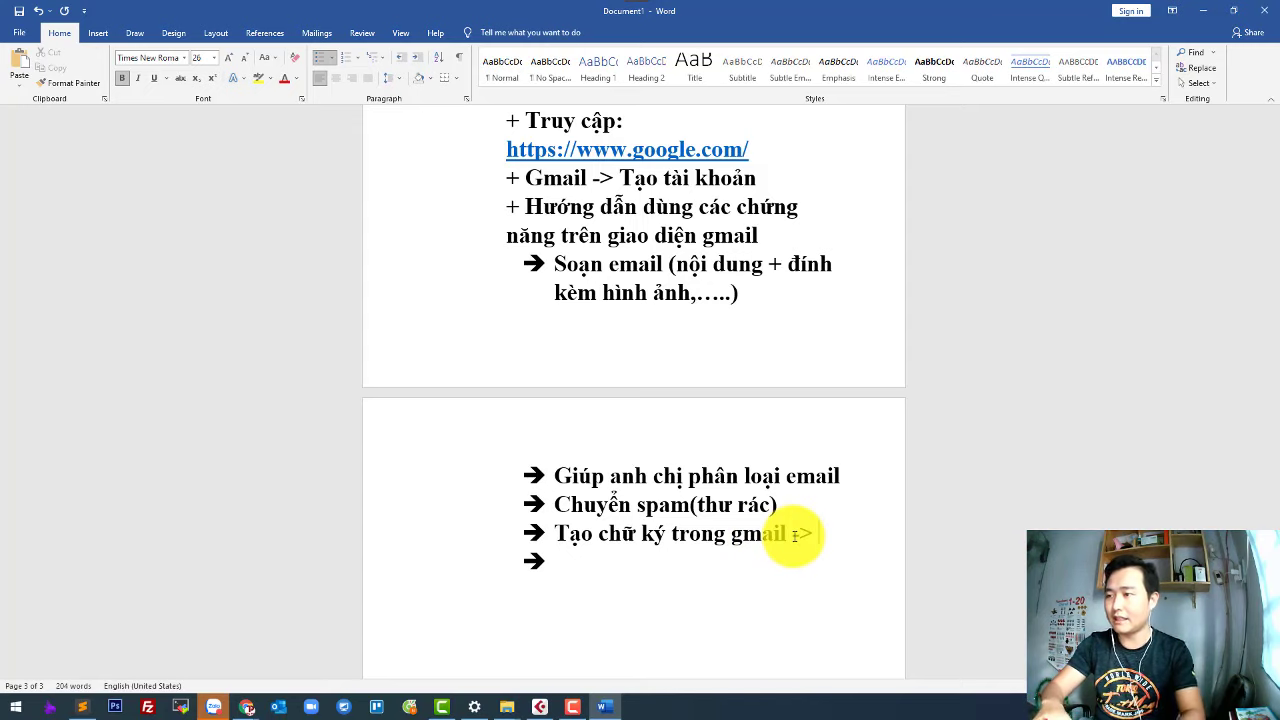
Continue the Word signature bullet with 'nut cài đặt ->' and return to Gmail.
{"action": "type", "text": "nu"}
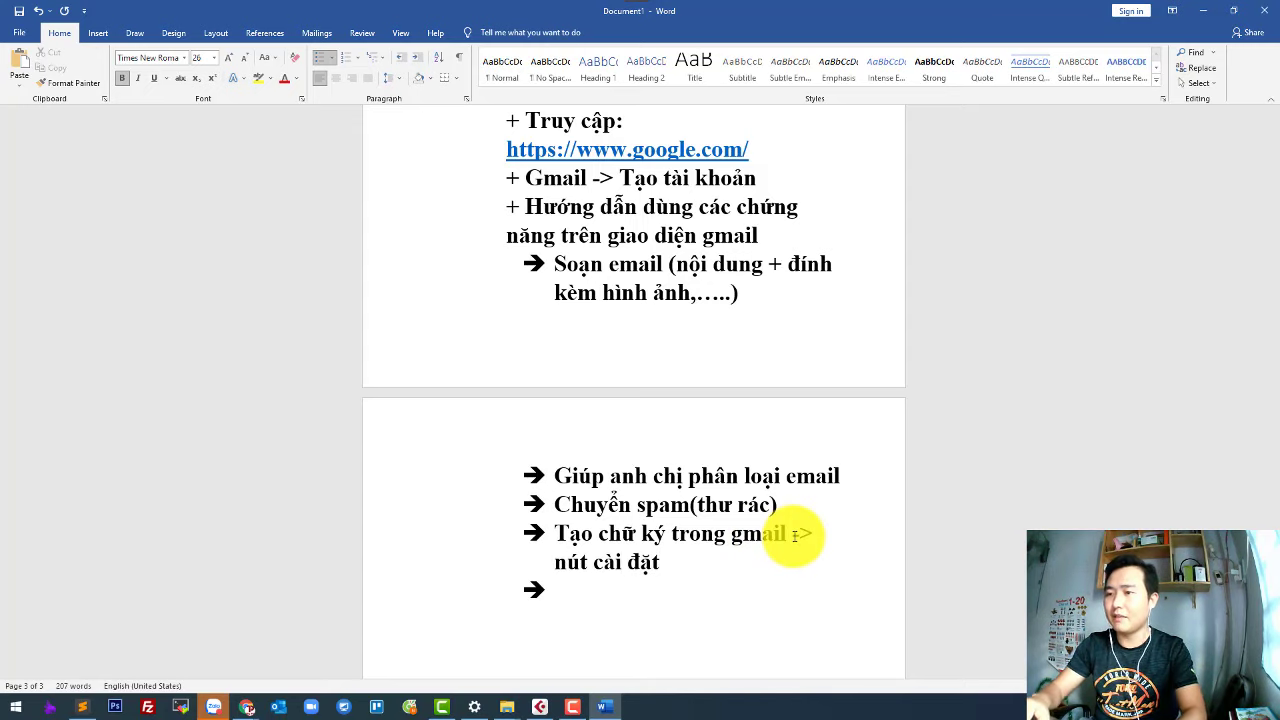
{"action": "type", "text": "t cài đặt ->"}
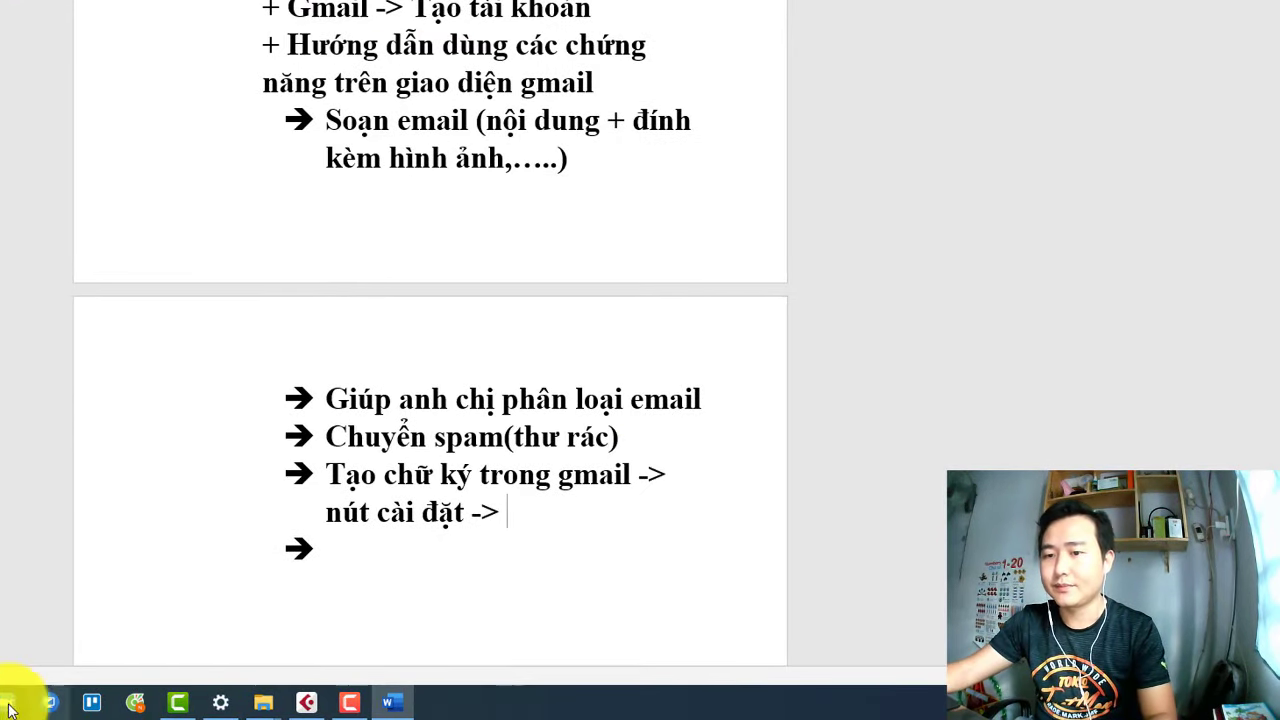
{"action": "left_click", "coordinate": [48, 702]}
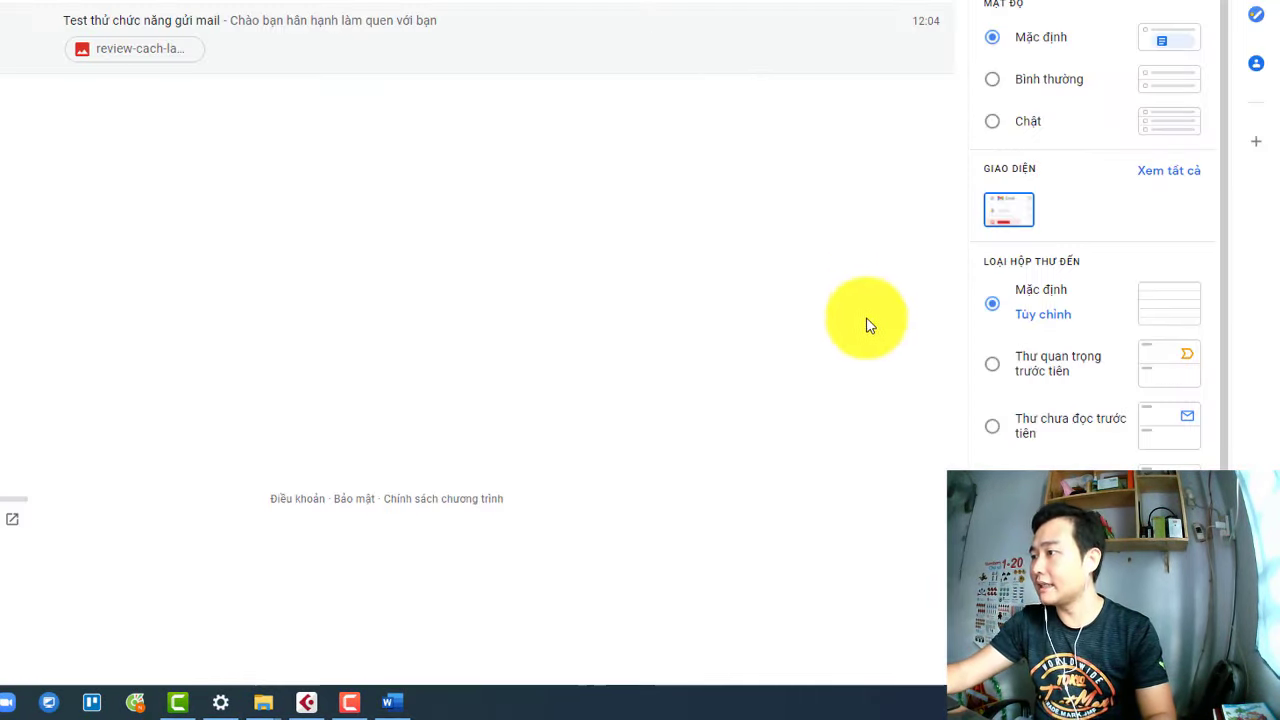
Open Gmail's full settings and scroll the General tab to the empty Signature section.
{"action": "scroll", "coordinate": [1074, 315], "scroll_direction": "down", "scroll_amount": 2}
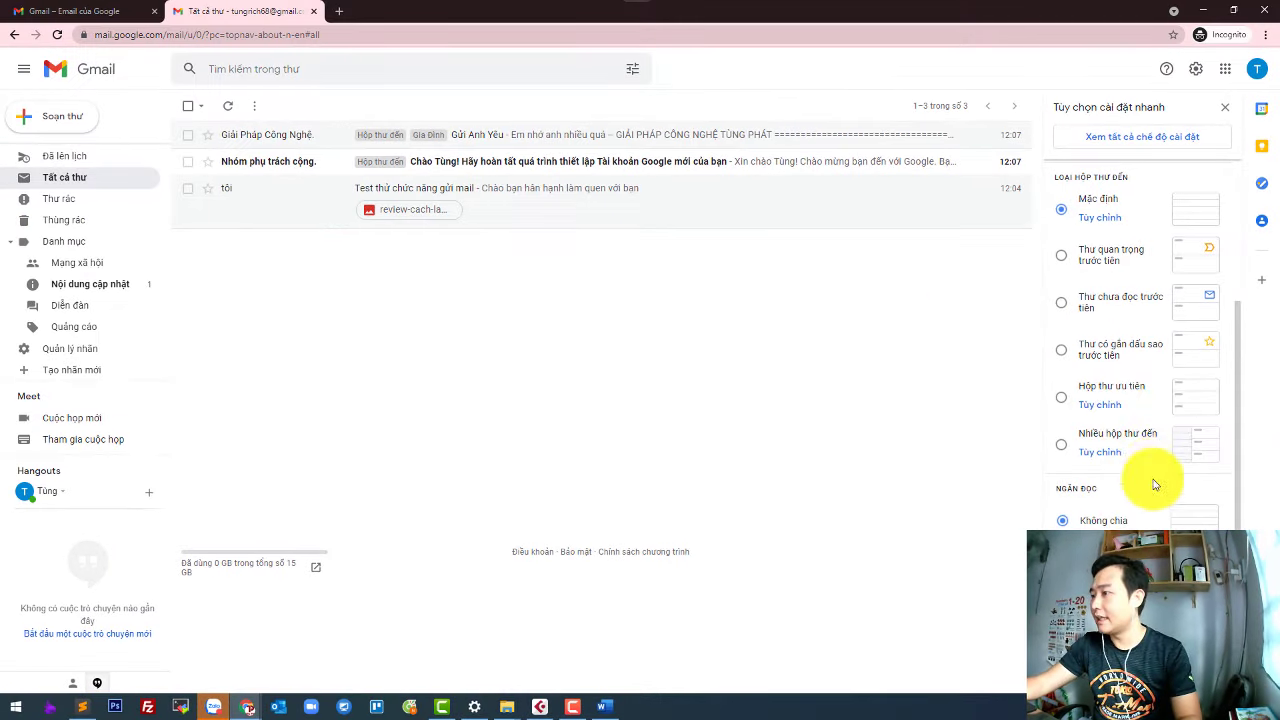
{"action": "scroll", "coordinate": [1145, 410], "scroll_direction": "up", "scroll_amount": 2}
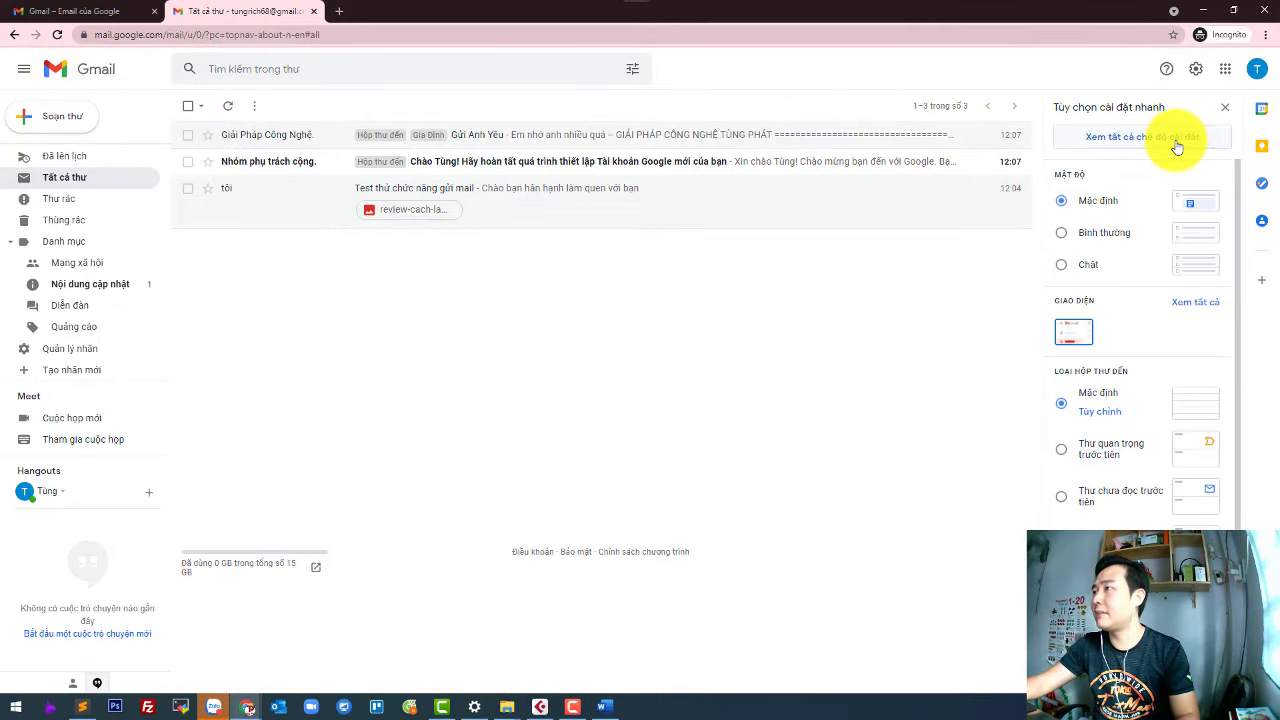
{"action": "left_click", "coordinate": [1090, 140]}
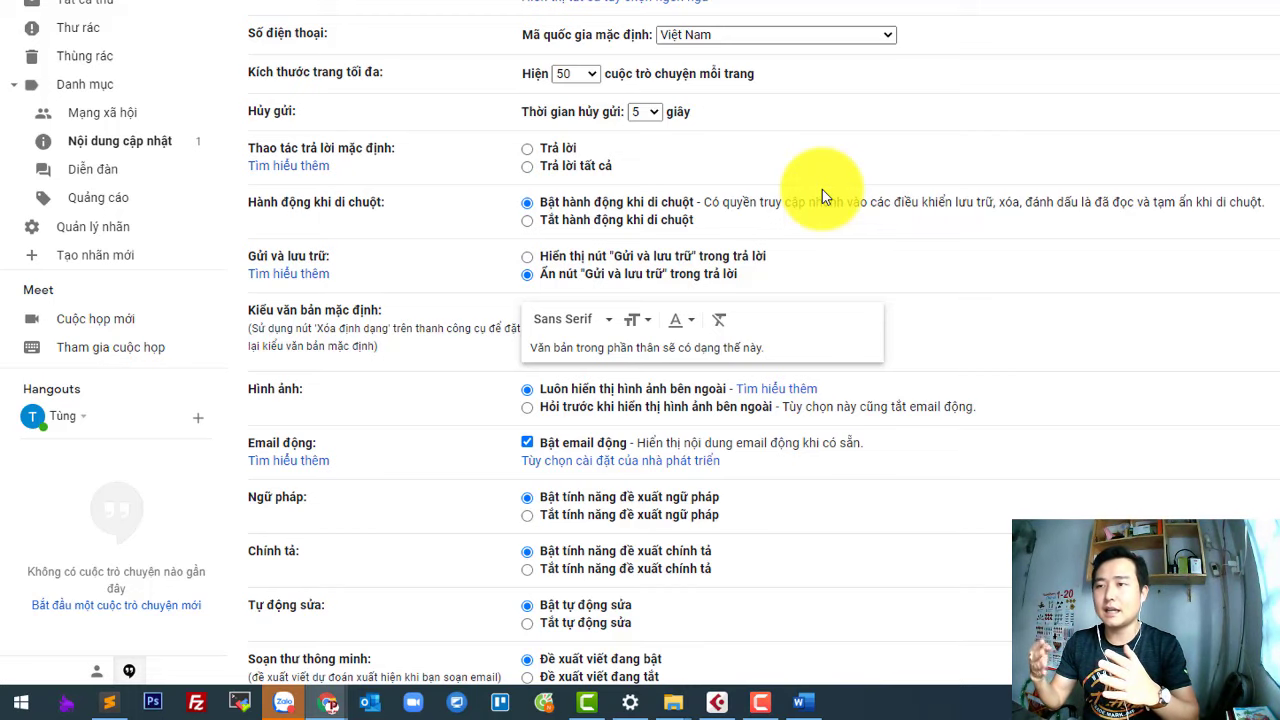
{"action": "scroll", "coordinate": [953, 360], "scroll_direction": "down", "scroll_amount": 5}
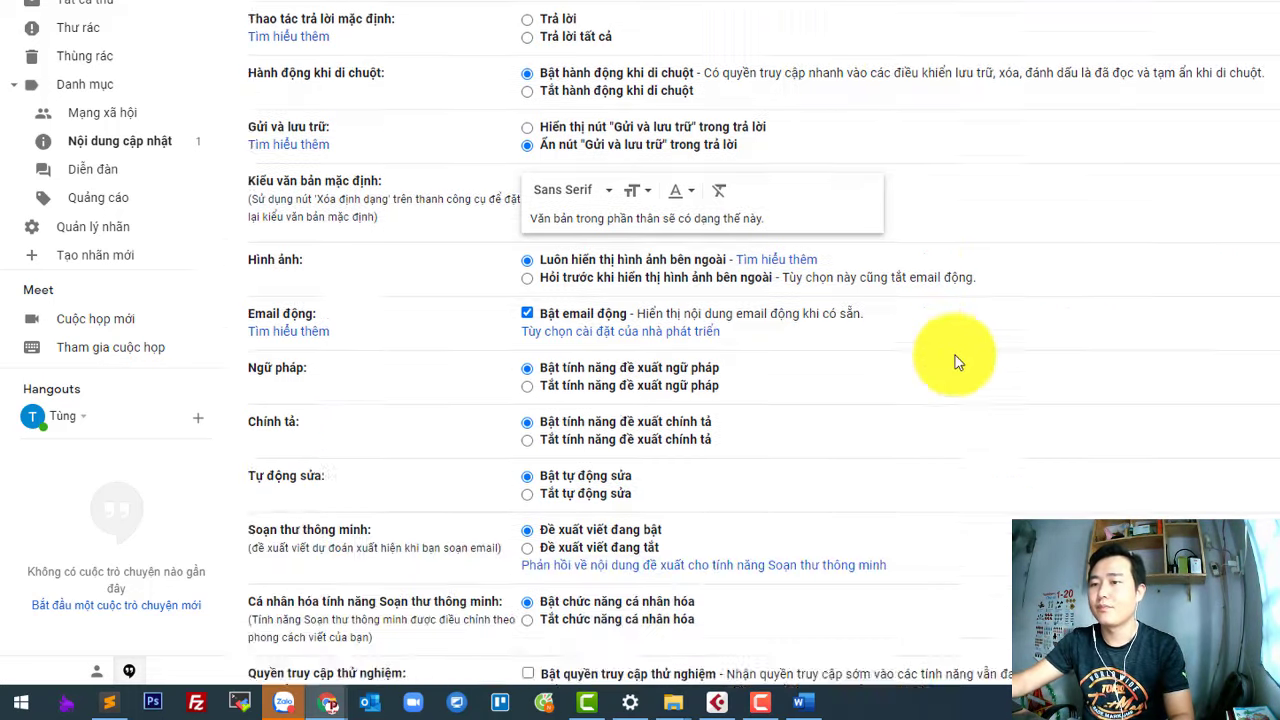
{"action": "scroll", "coordinate": [953, 367], "scroll_direction": "down", "scroll_amount": 6}
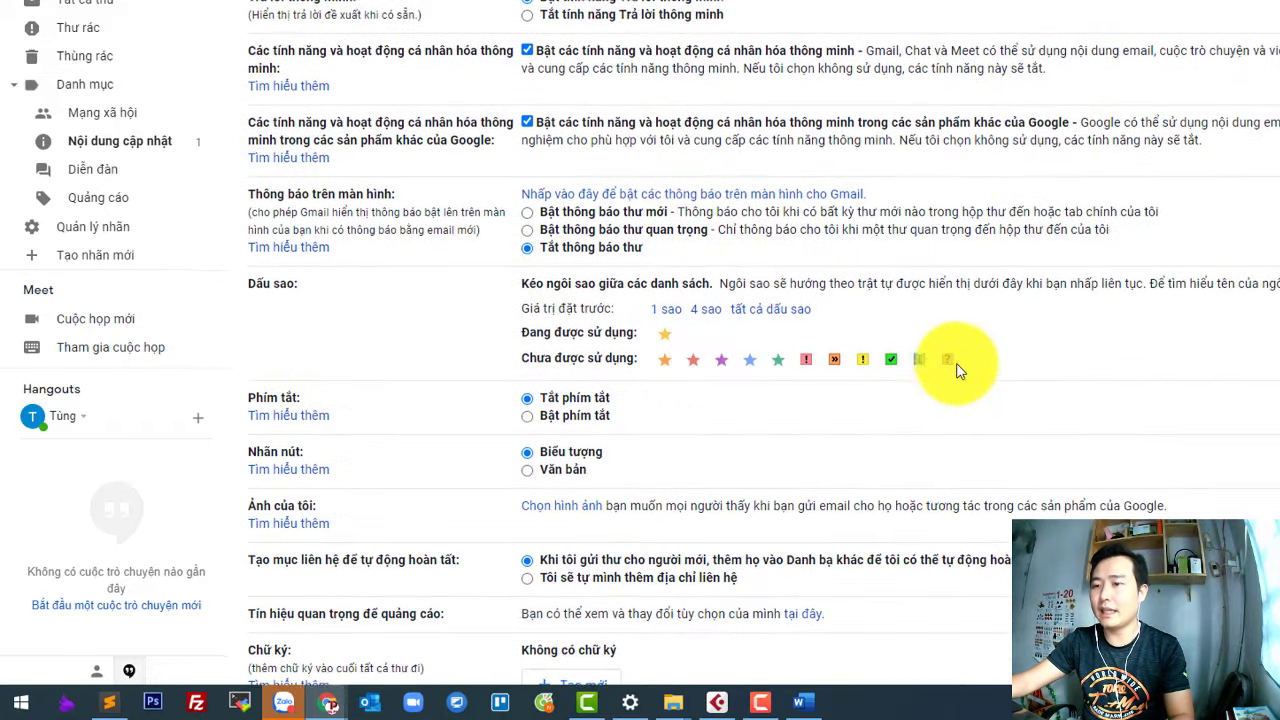
{"action": "scroll", "coordinate": [800, 302], "scroll_direction": "down", "scroll_amount": 3}
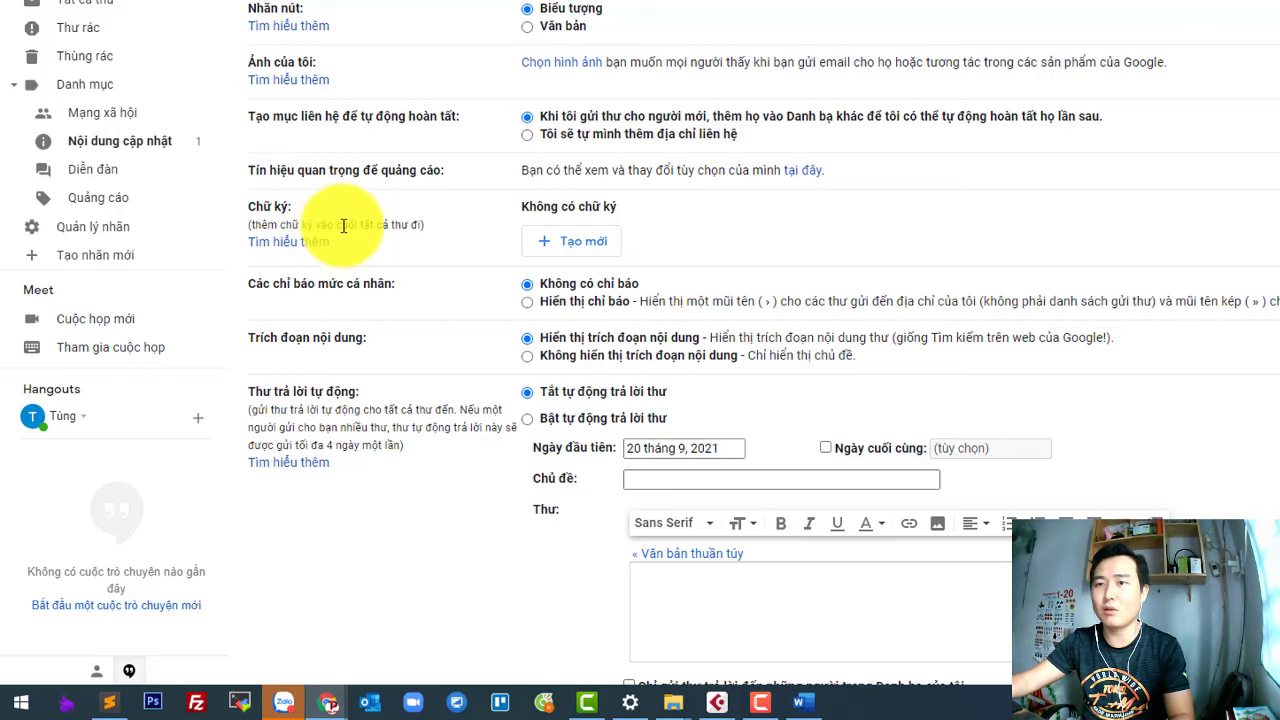
{"action": "left_click_drag", "start_coordinate": [514, 214], "coordinate": [720, 235]}
{"action": "left_click", "coordinate": [720, 235]}
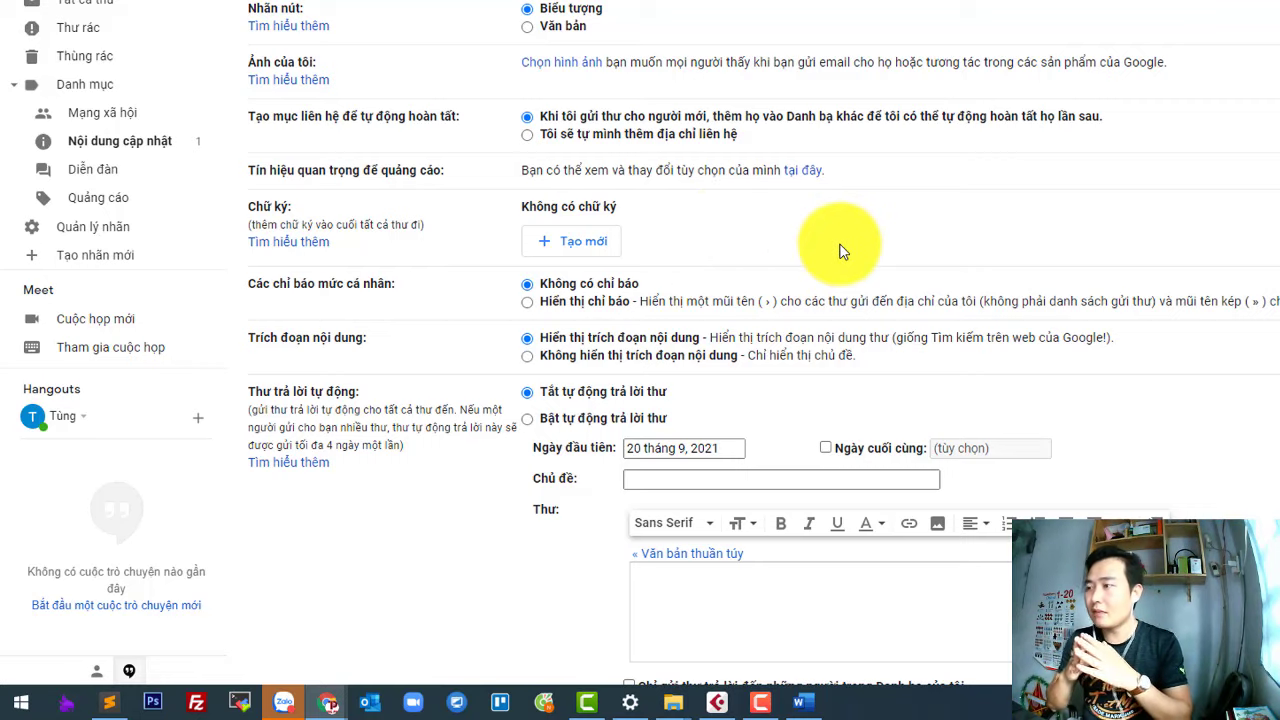
Create a new signature named with the user's name, leaving its body empty.
{"action": "left_click", "coordinate": [588, 246]}
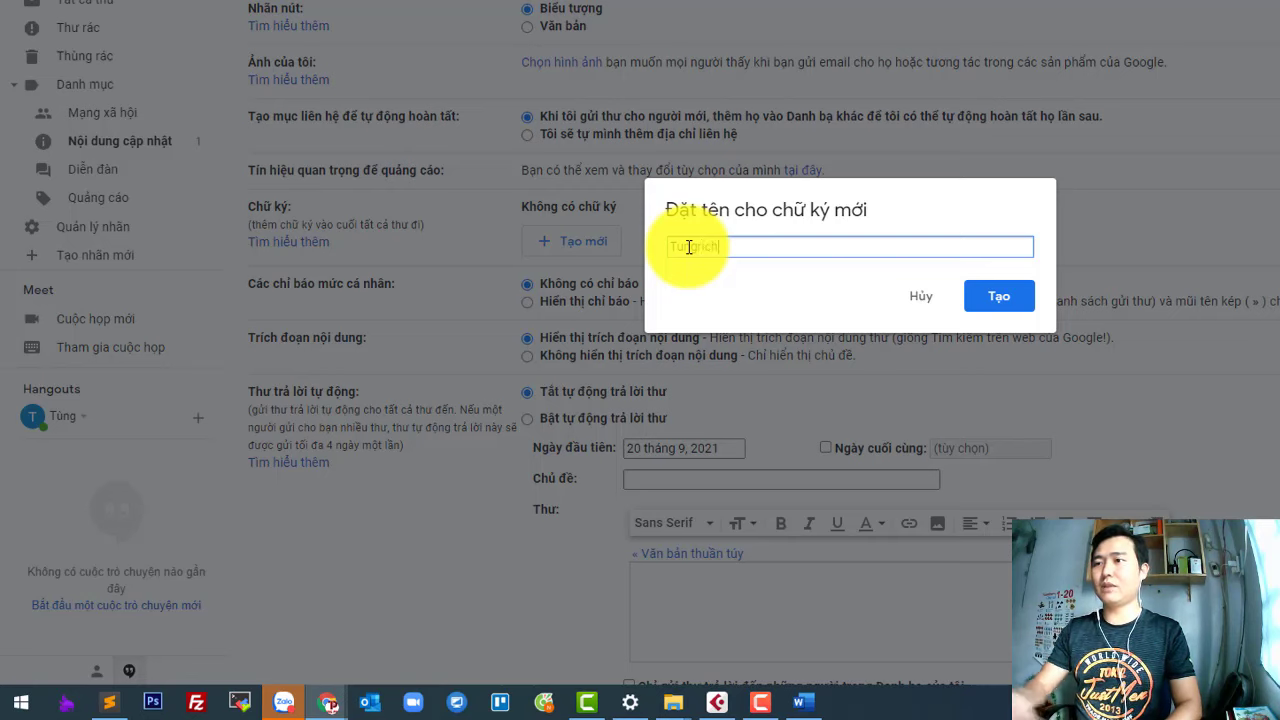
{"action": "type", "text": "Tungrich"}
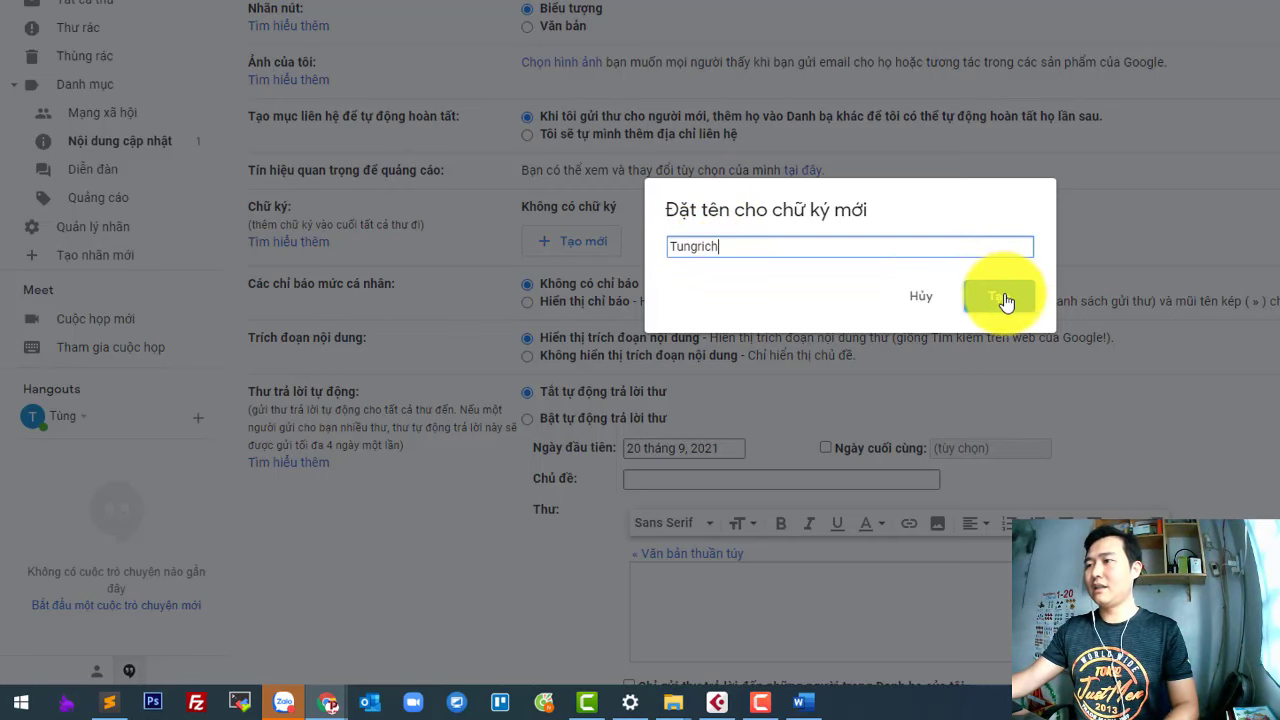
{"action": "left_click", "coordinate": [1005, 300]}
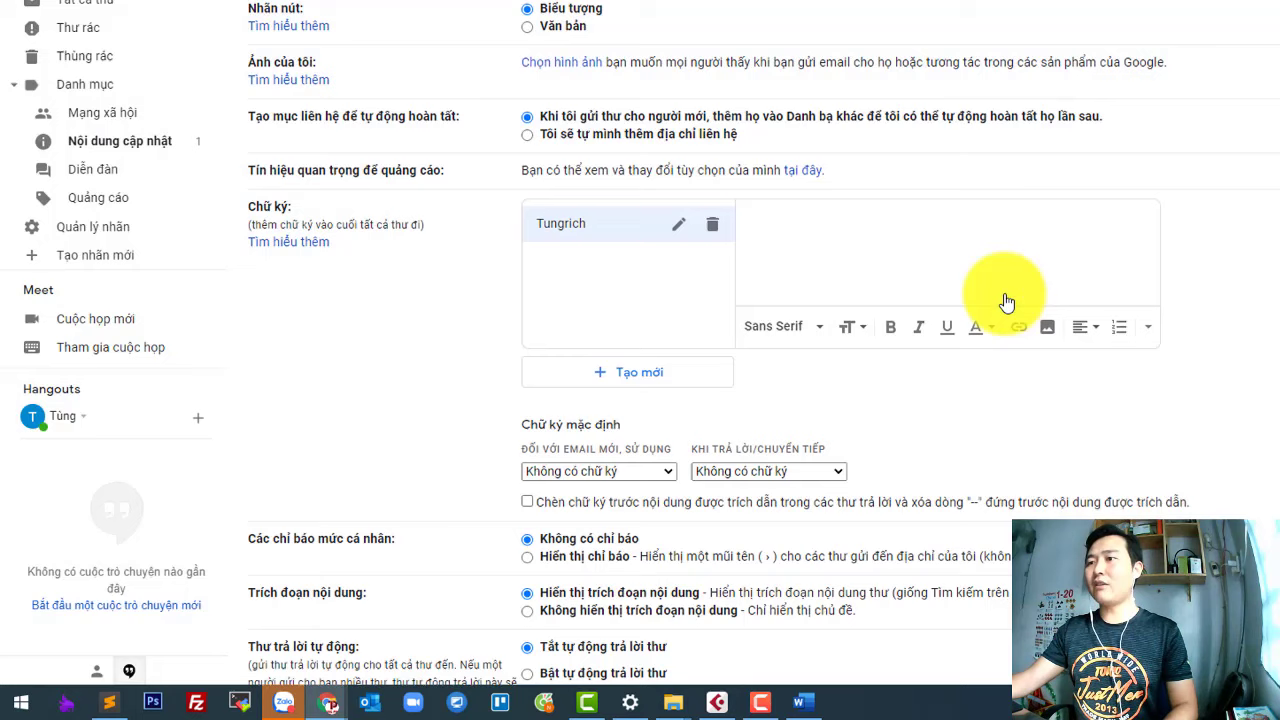
Paste the copied company signature block into the empty signature editor.
{"action": "left_click", "coordinate": [841, 234]}
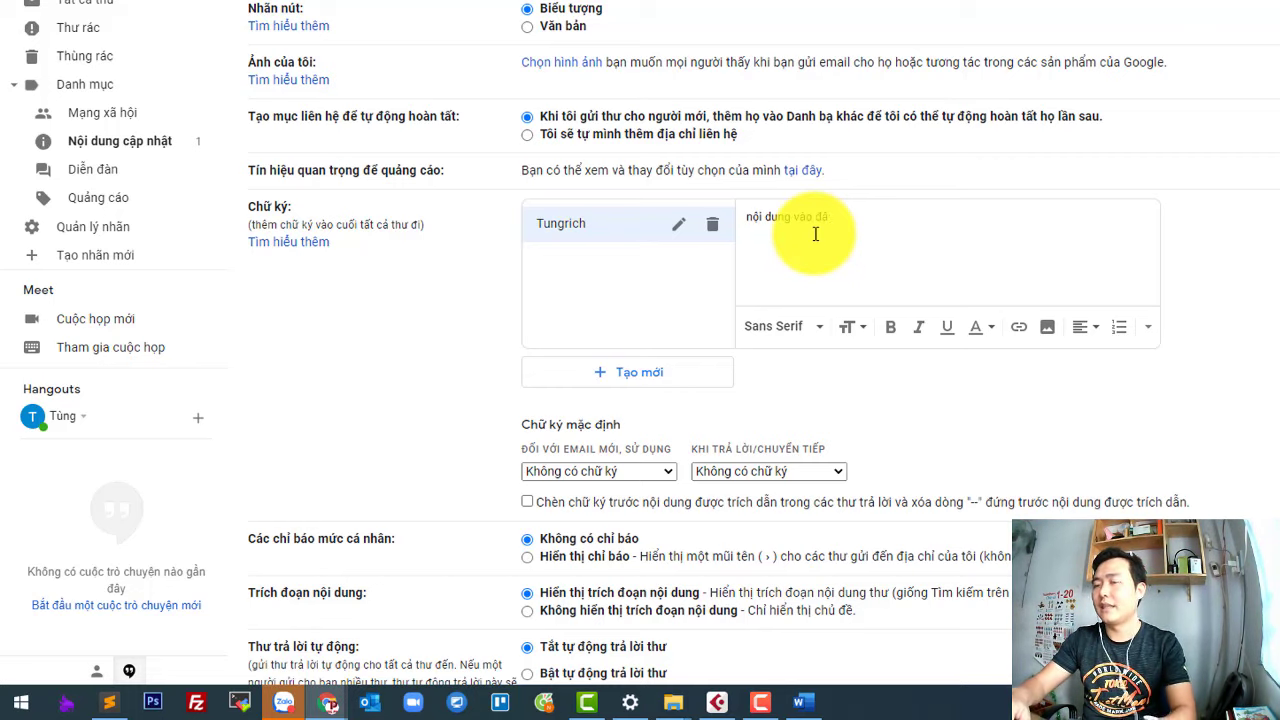
{"action": "key", "text": "ctrl+v"}
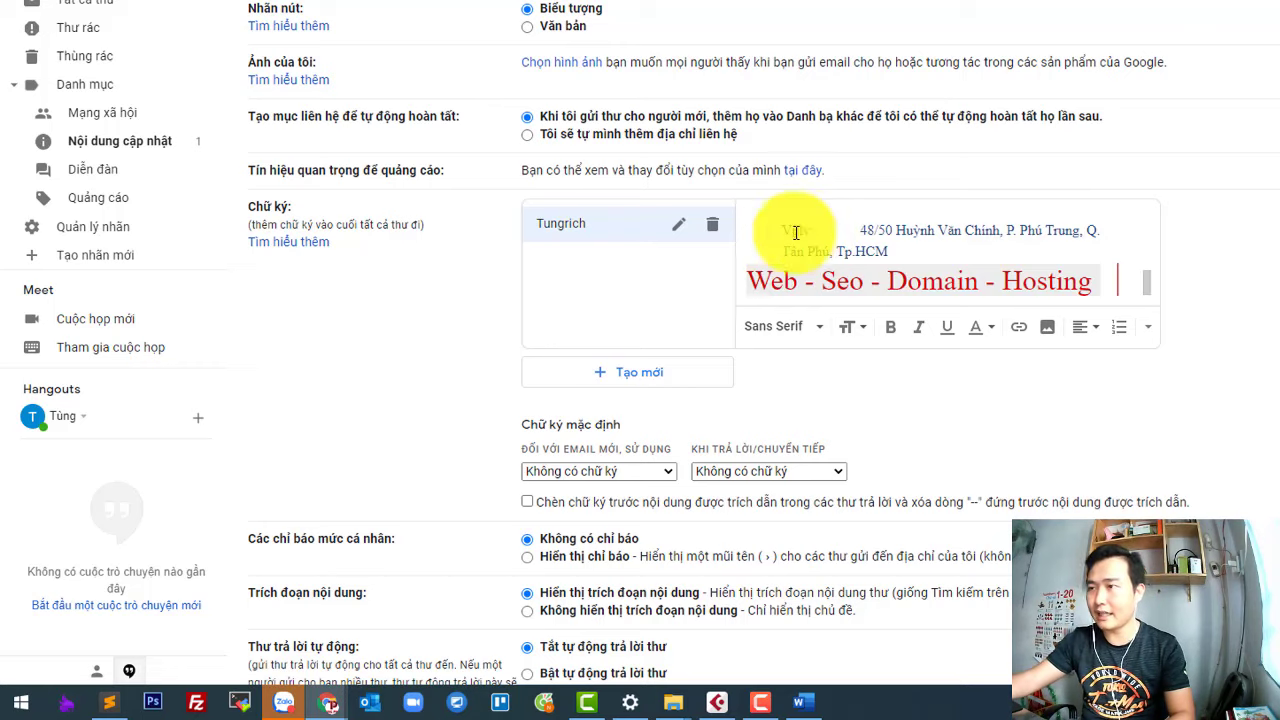
{"action": "scroll", "coordinate": [1000, 251], "scroll_direction": "up", "scroll_amount": 3}
{"action": "scroll", "coordinate": [1005, 250], "scroll_direction": "down", "scroll_amount": 5}
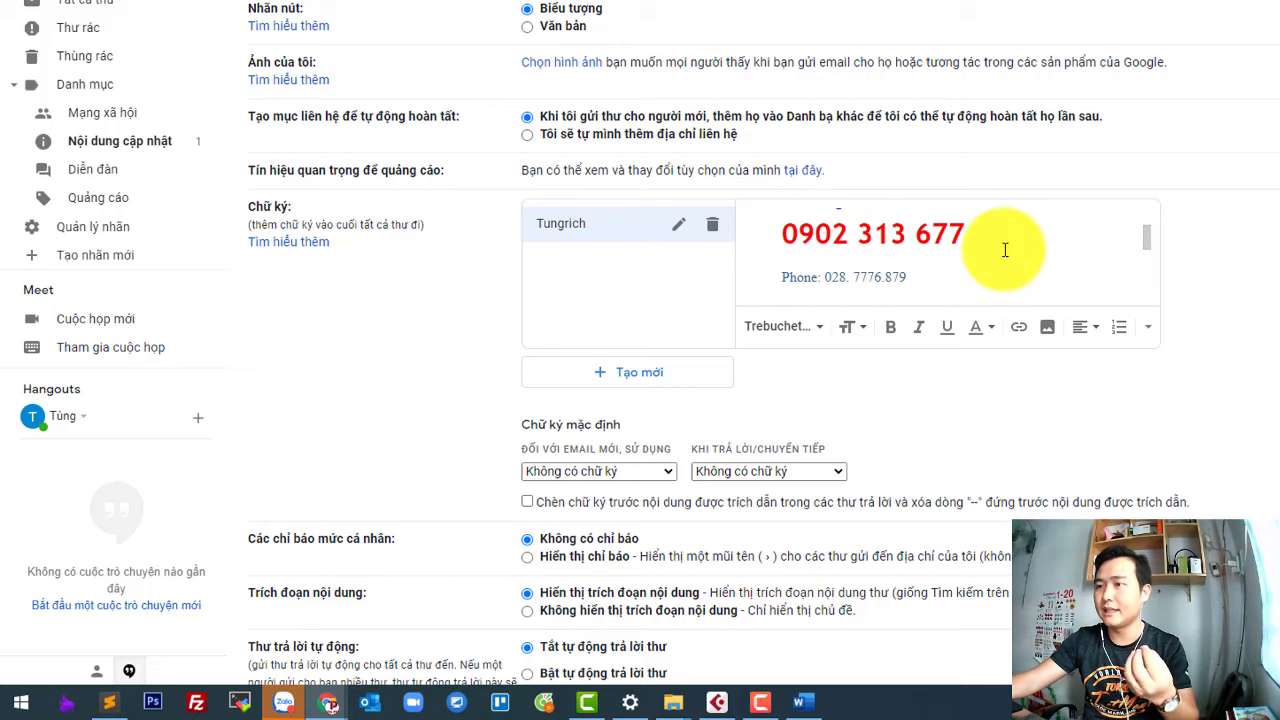
Check the pasted address and director title lines, then scroll down to the default signature options.
{"action": "left_click", "coordinate": [1077, 249]}
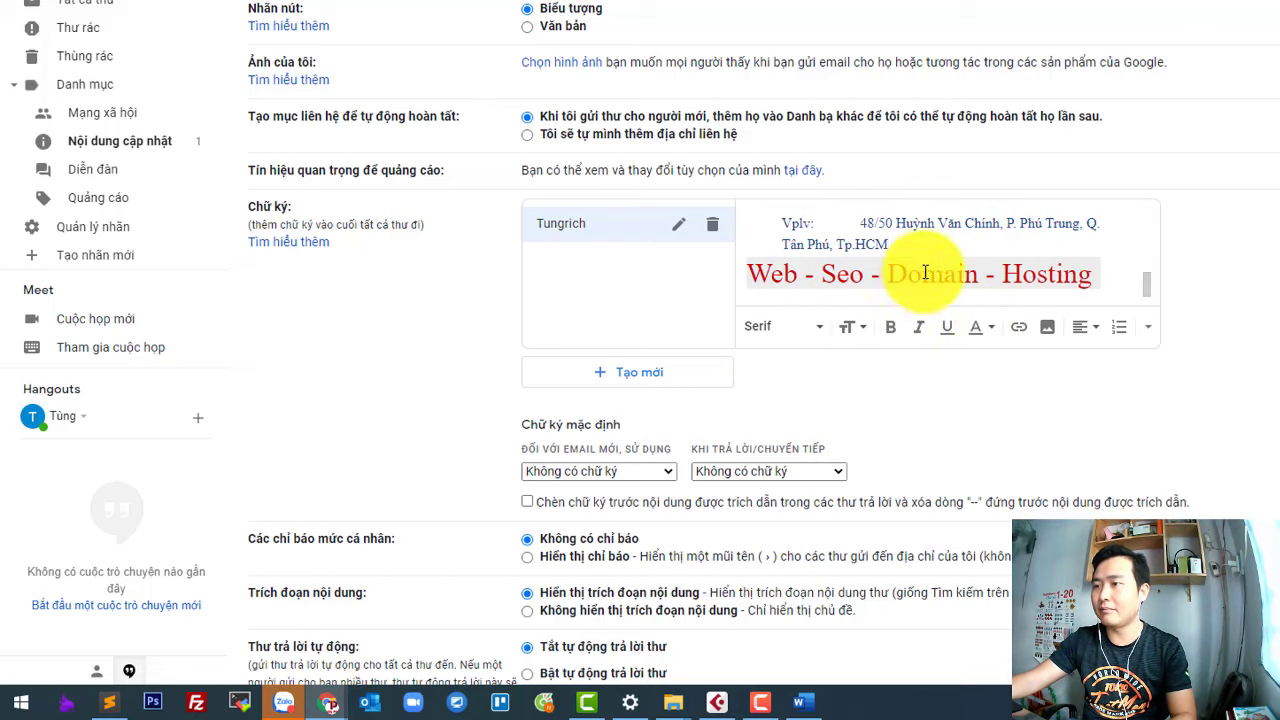
{"action": "scroll", "coordinate": [940, 266], "scroll_direction": "up", "scroll_amount": 3}
{"action": "scroll", "coordinate": [940, 266], "scroll_direction": "up", "scroll_amount": 3}
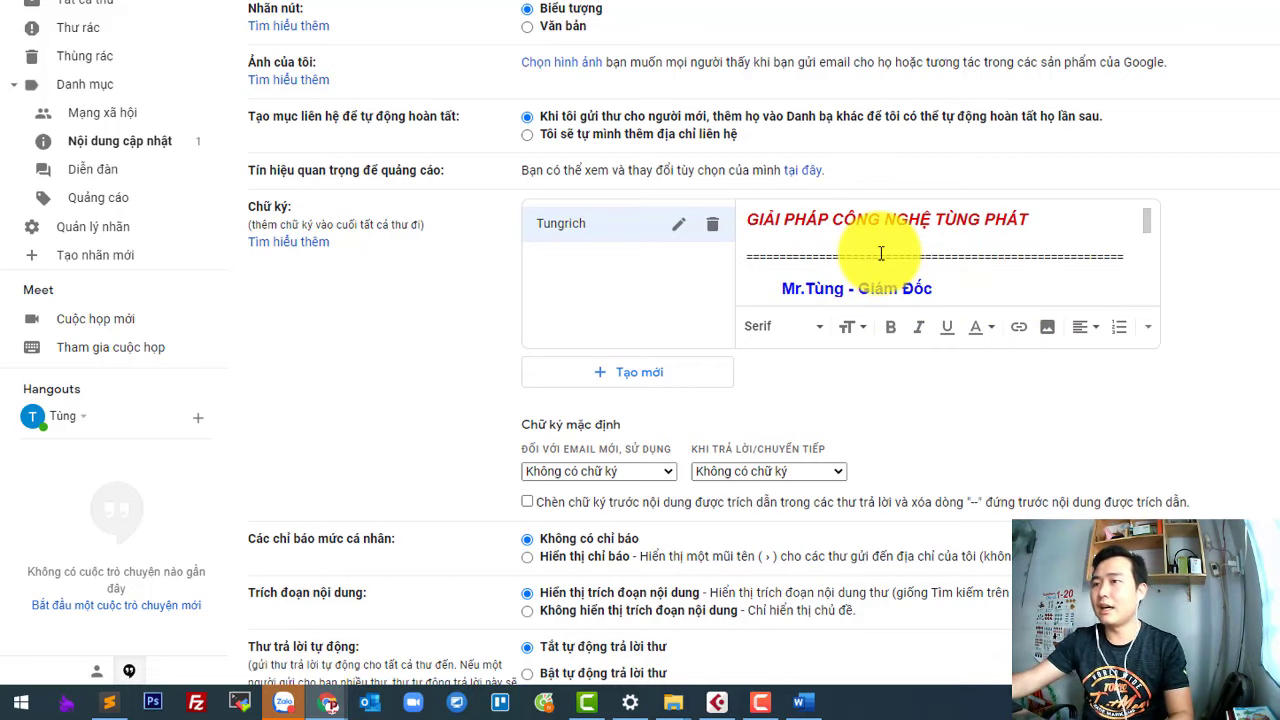
{"action": "left_click", "coordinate": [1008, 273]}
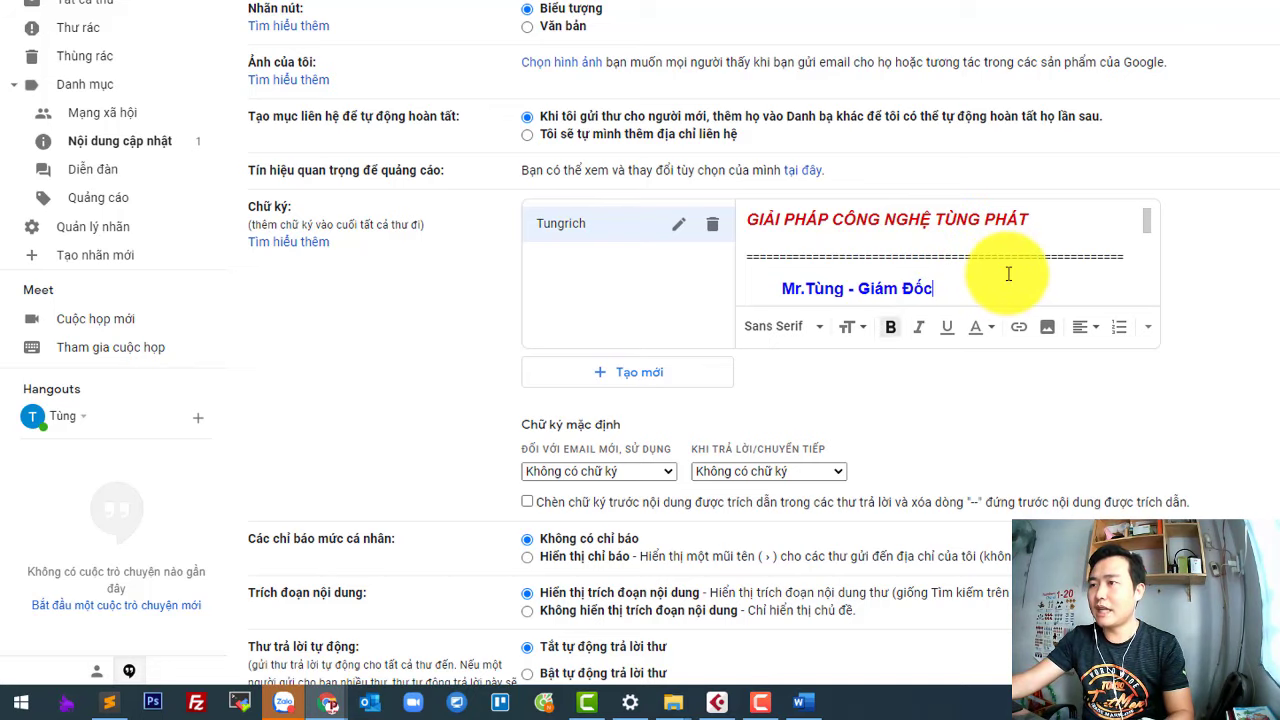
{"action": "scroll", "coordinate": [1053, 266], "scroll_direction": "down", "scroll_amount": 3}
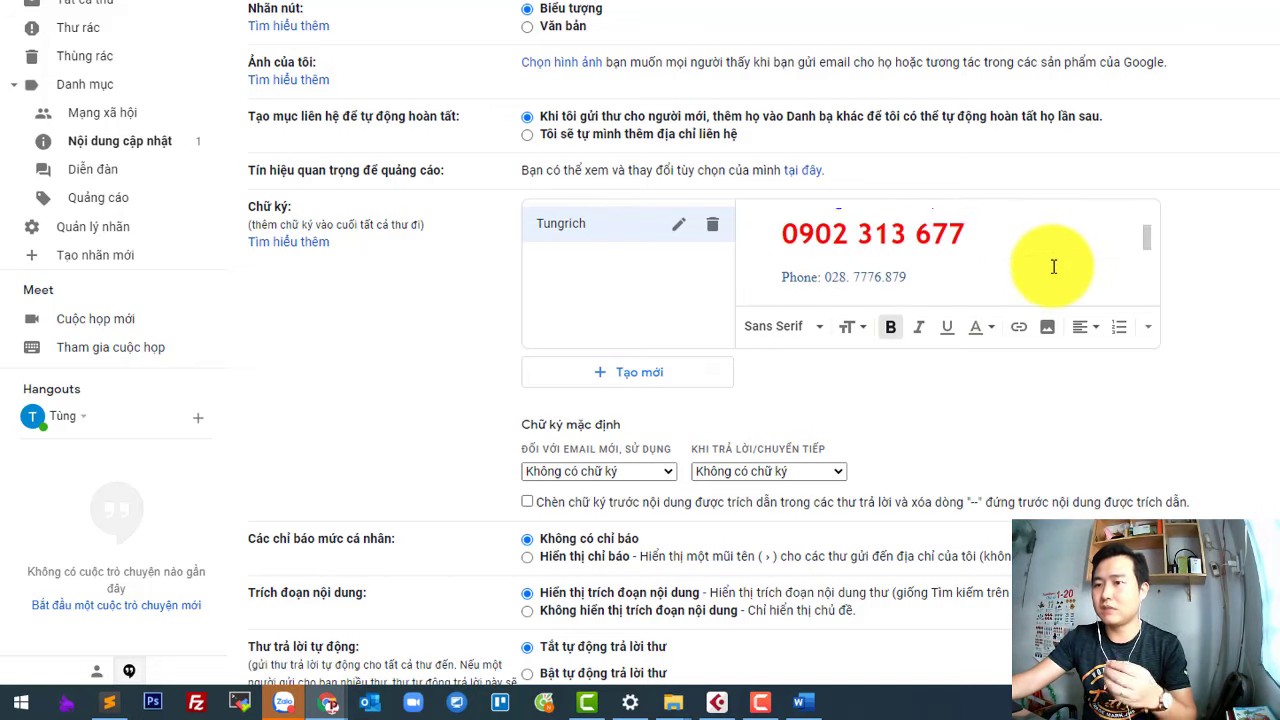
{"action": "scroll", "coordinate": [1020, 280], "scroll_direction": "down", "scroll_amount": 2}
{"action": "scroll", "coordinate": [940, 340], "scroll_direction": "down", "scroll_amount": 1}
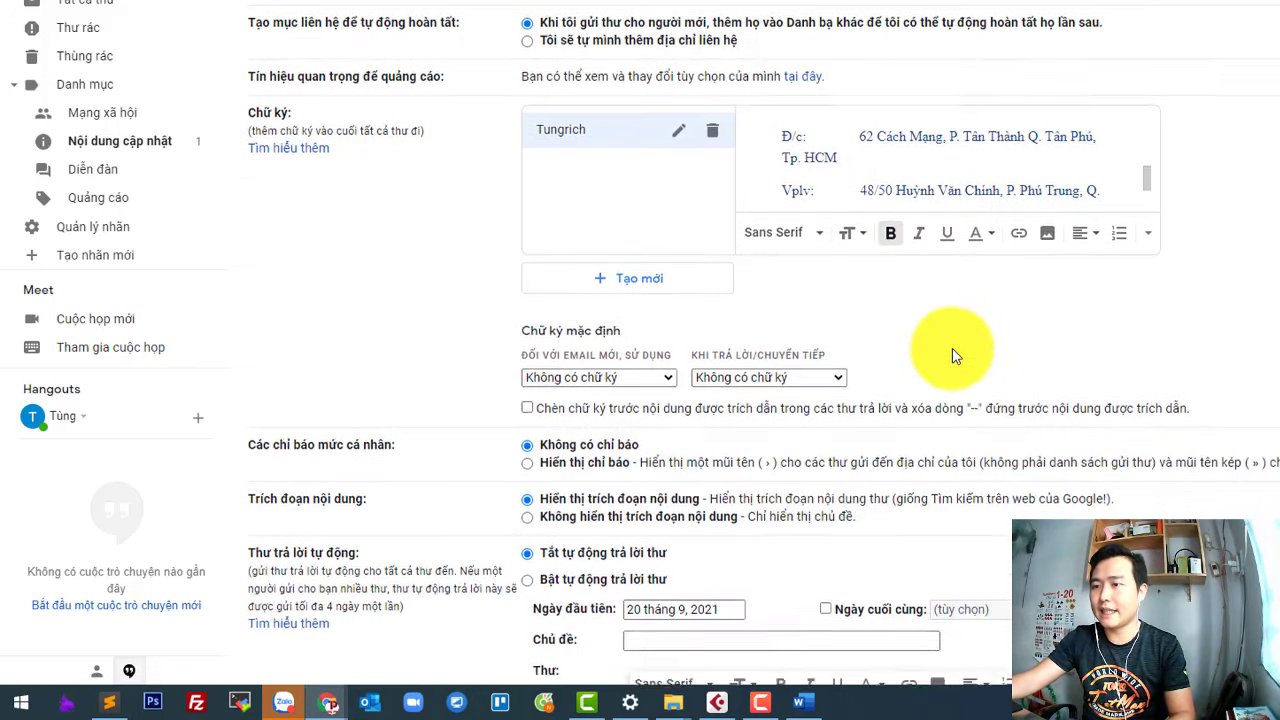
{"action": "scroll", "coordinate": [953, 355], "scroll_direction": "down", "scroll_amount": 3}
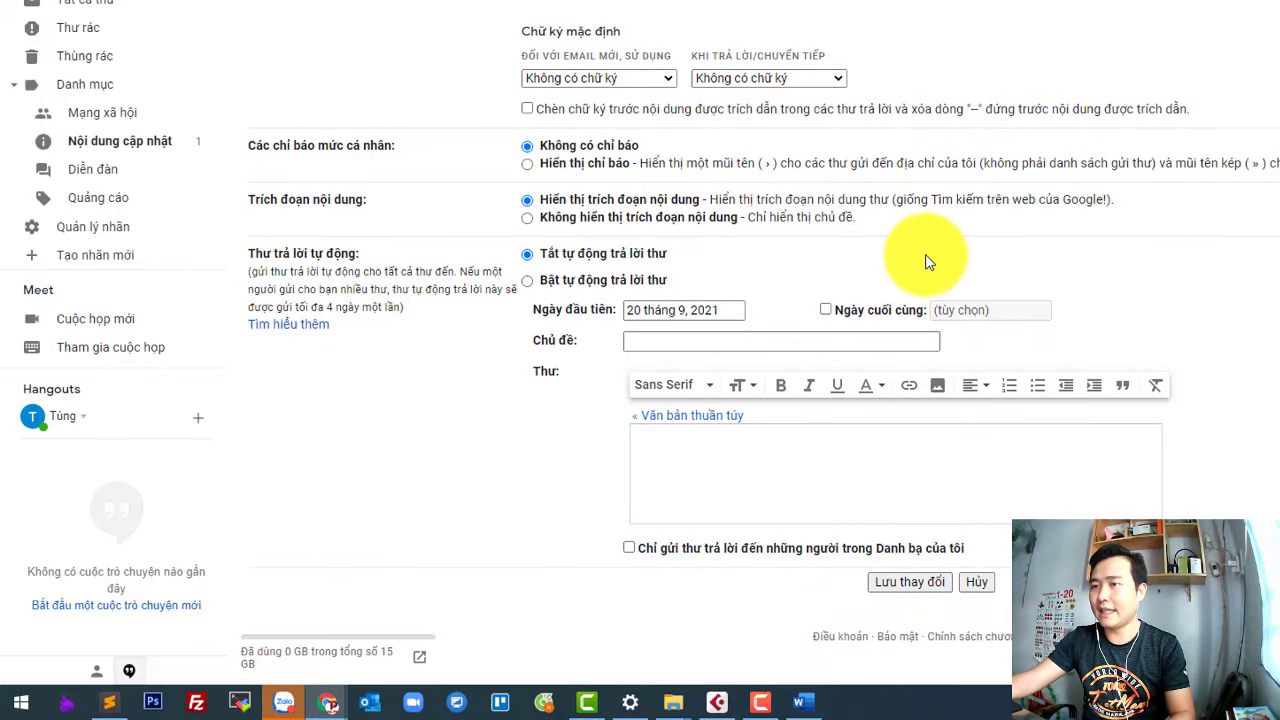
Save the settings, test a new message for a signature, close it, and reopen quick settings.
{"action": "left_click", "coordinate": [903, 586]}
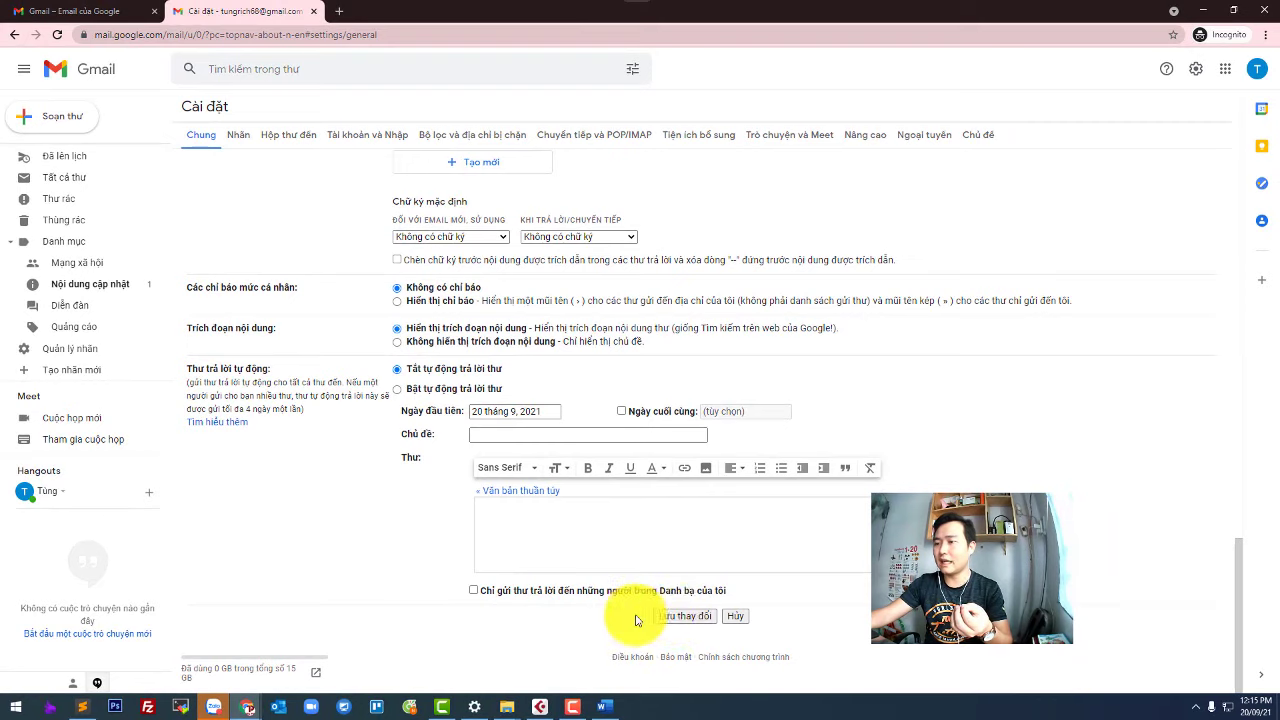
{"action": "left_click", "coordinate": [686, 617]}
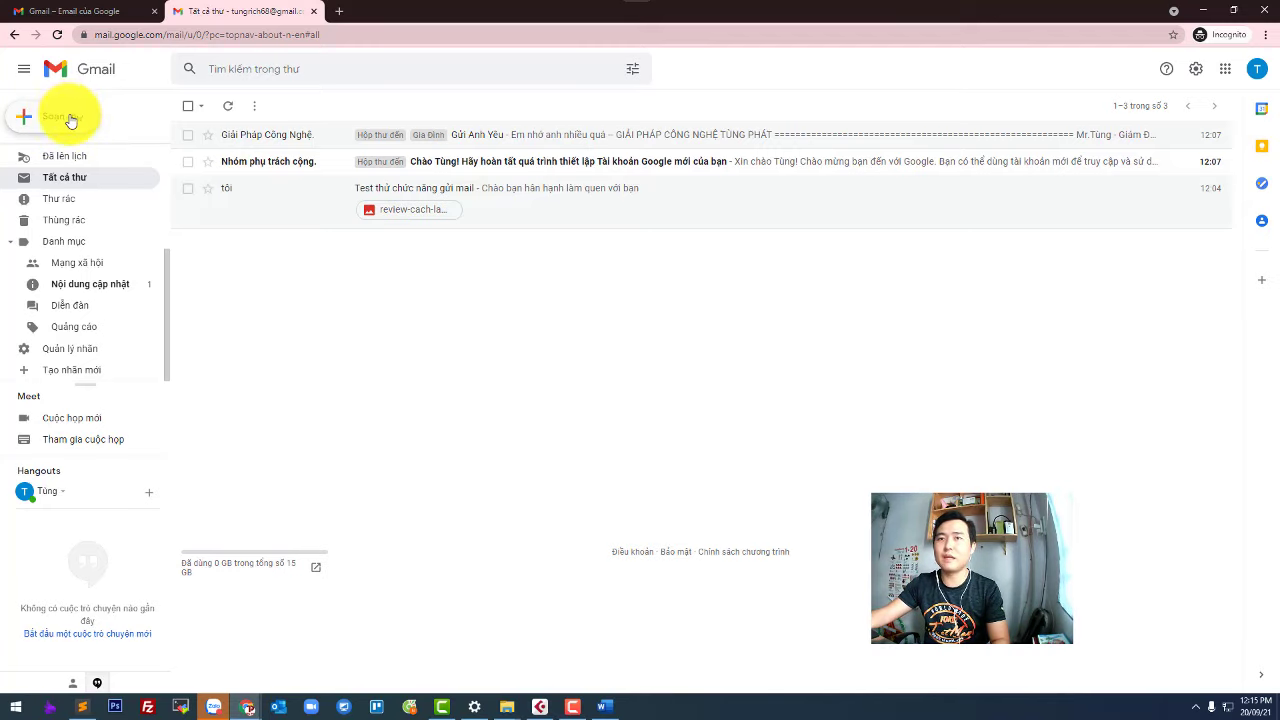
{"action": "left_click", "coordinate": [70, 121]}
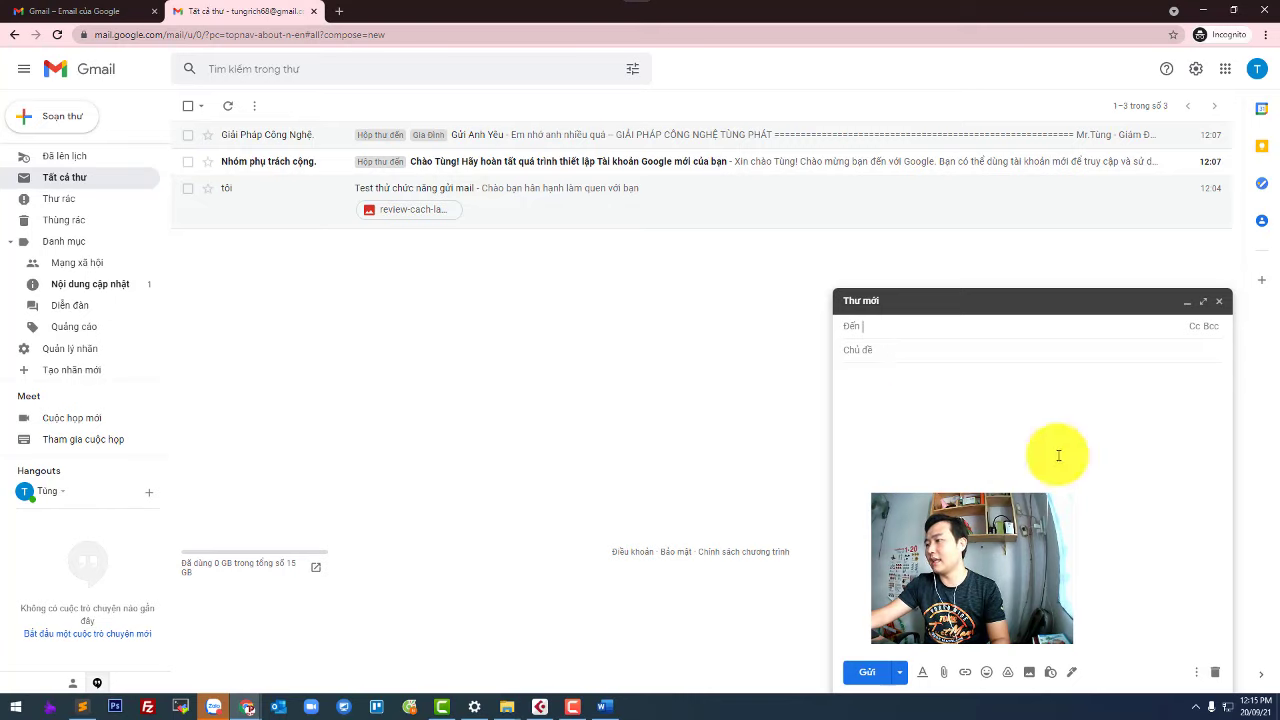
{"action": "left_click", "coordinate": [900, 428]}
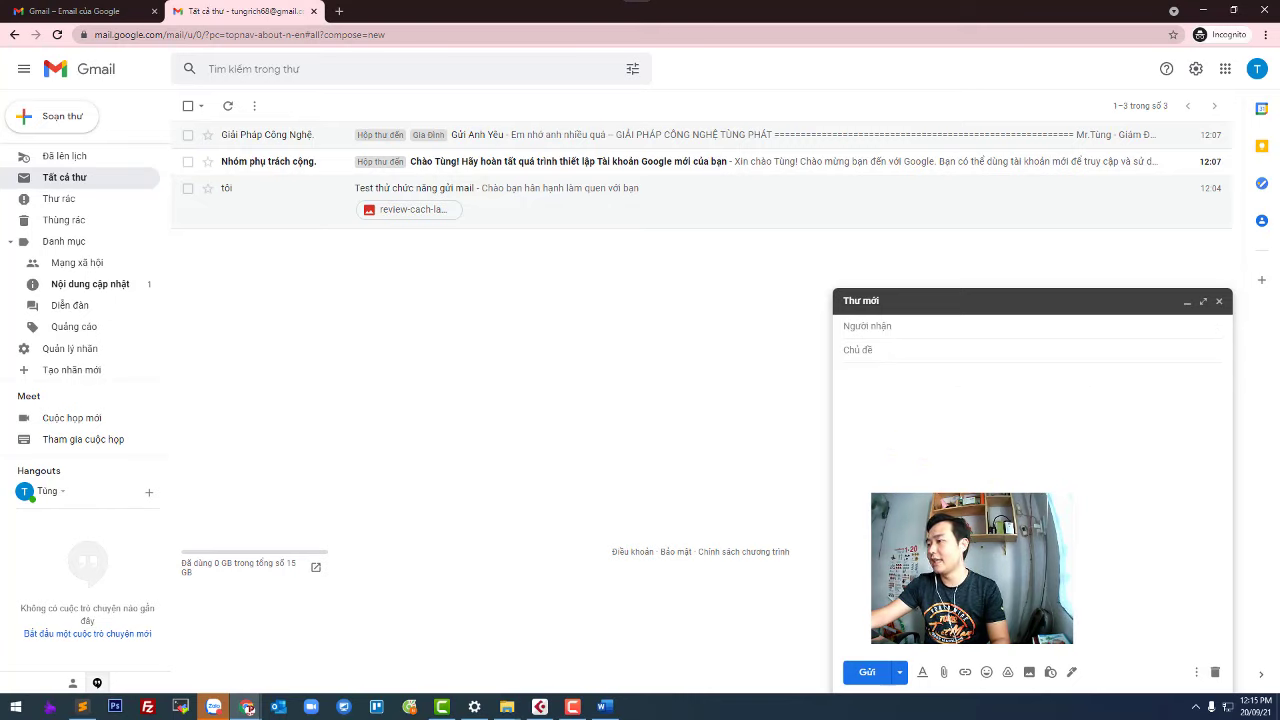
{"action": "left_click", "coordinate": [1221, 301]}
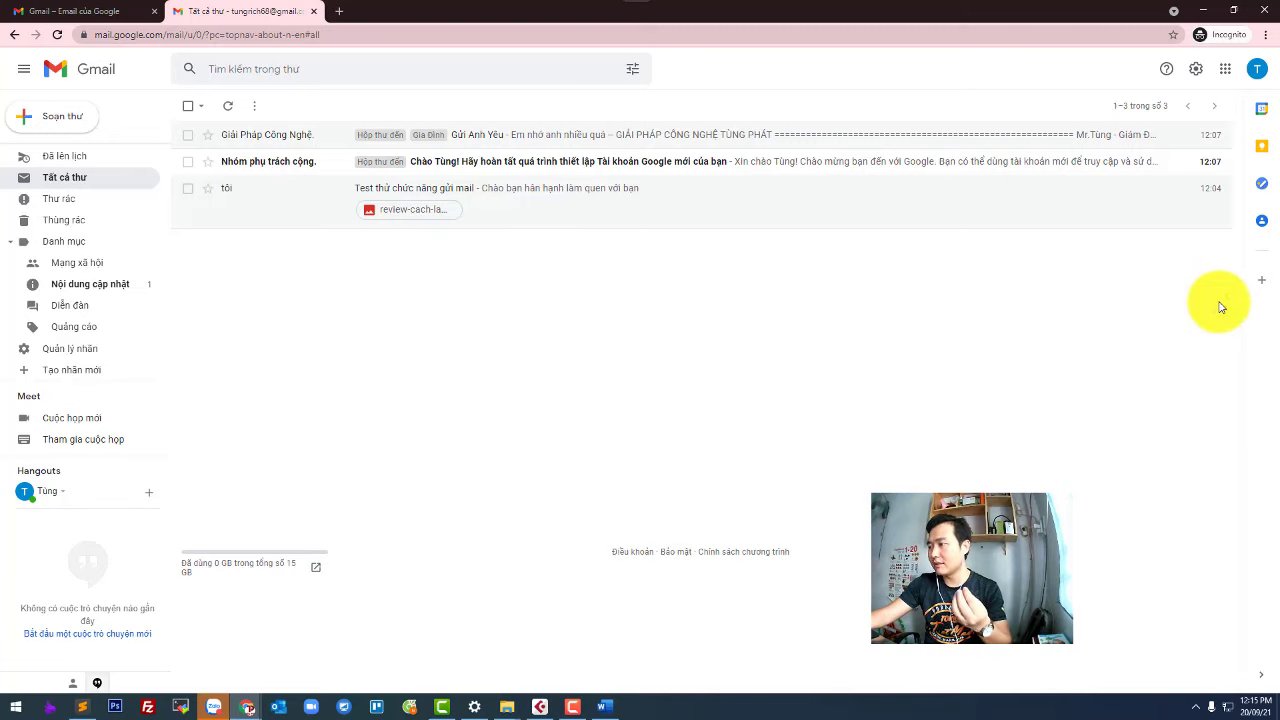
{"action": "left_click", "coordinate": [1195, 69]}
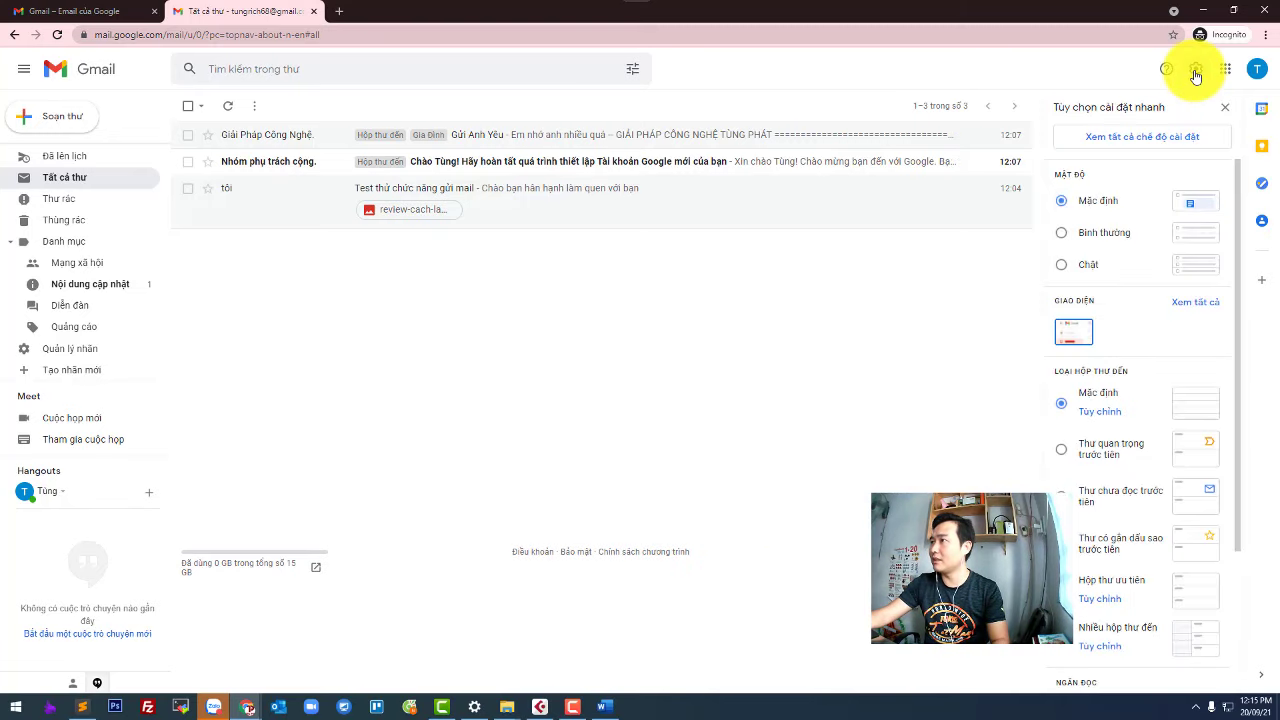
Open the full settings page and scroll to the Signature defaults.
{"action": "left_click", "coordinate": [1157, 145]}
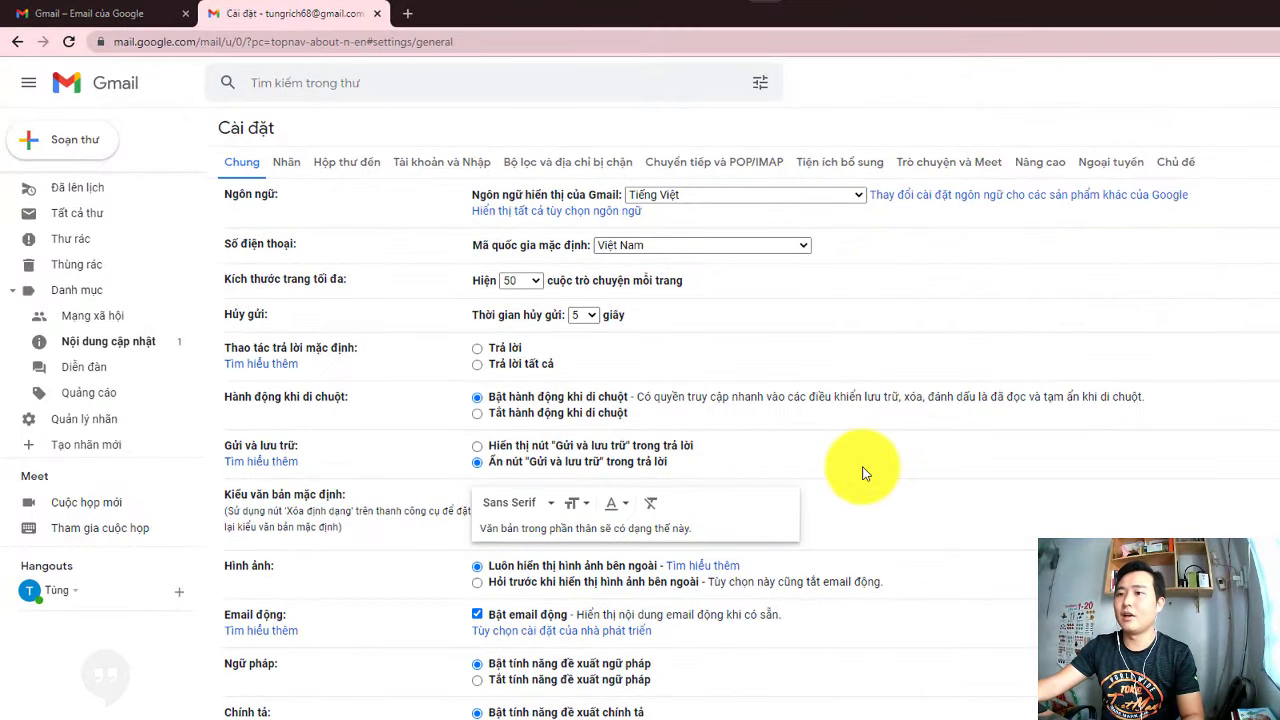
{"action": "scroll", "coordinate": [865, 473], "scroll_direction": "down", "scroll_amount": 12}
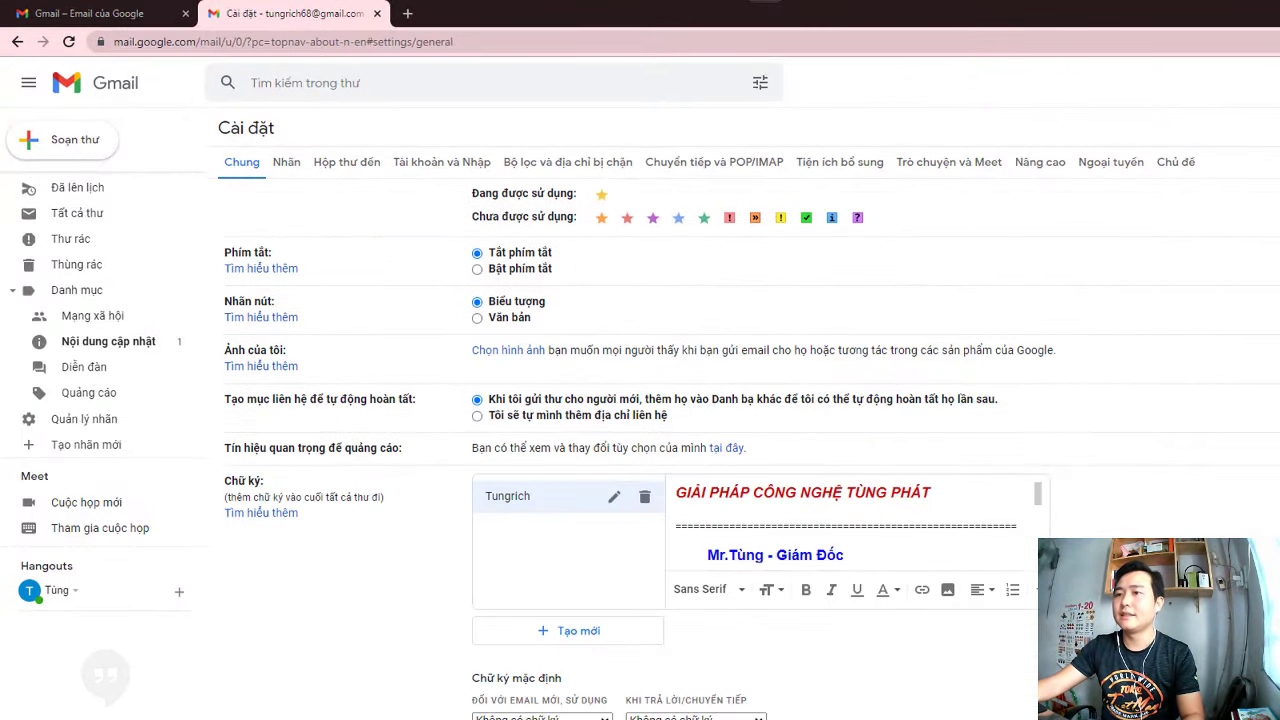
{"action": "scroll", "coordinate": [1270, 525], "scroll_direction": "down", "scroll_amount": 3}
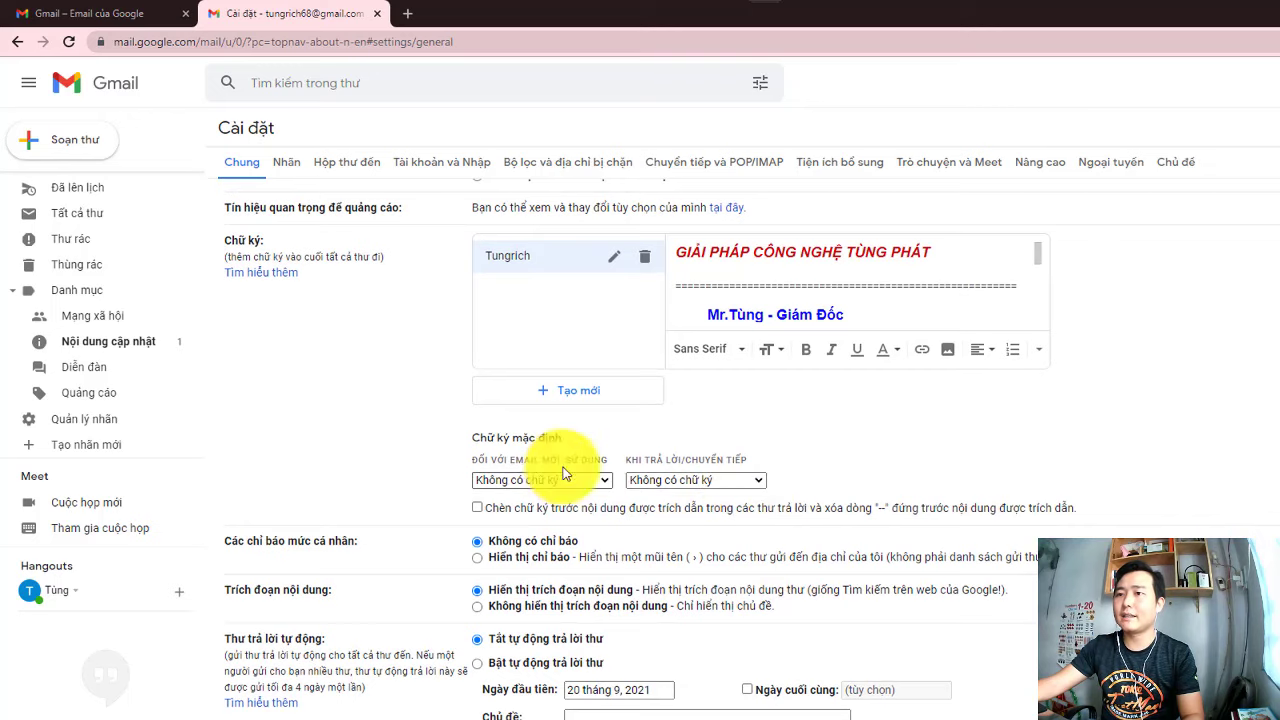
{"action": "left_click_drag", "start_coordinate": [503, 462], "coordinate": [586, 469]}
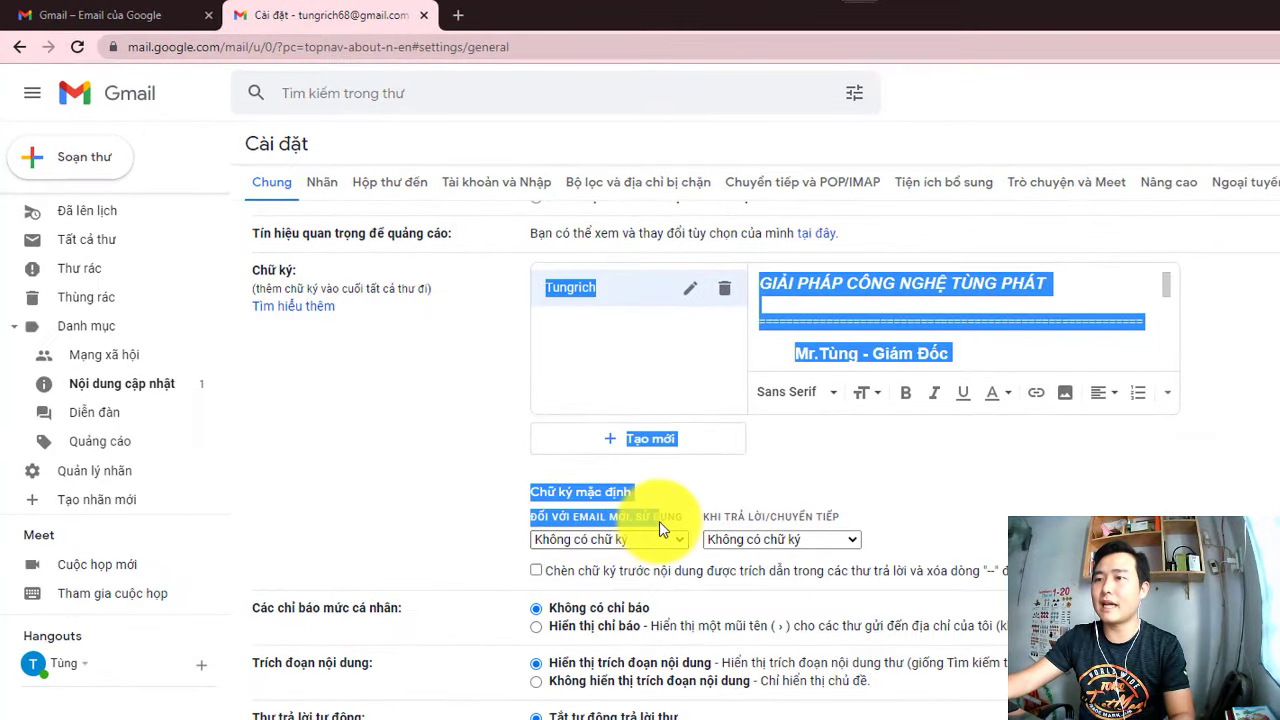
{"action": "left_click", "coordinate": [687, 522]}
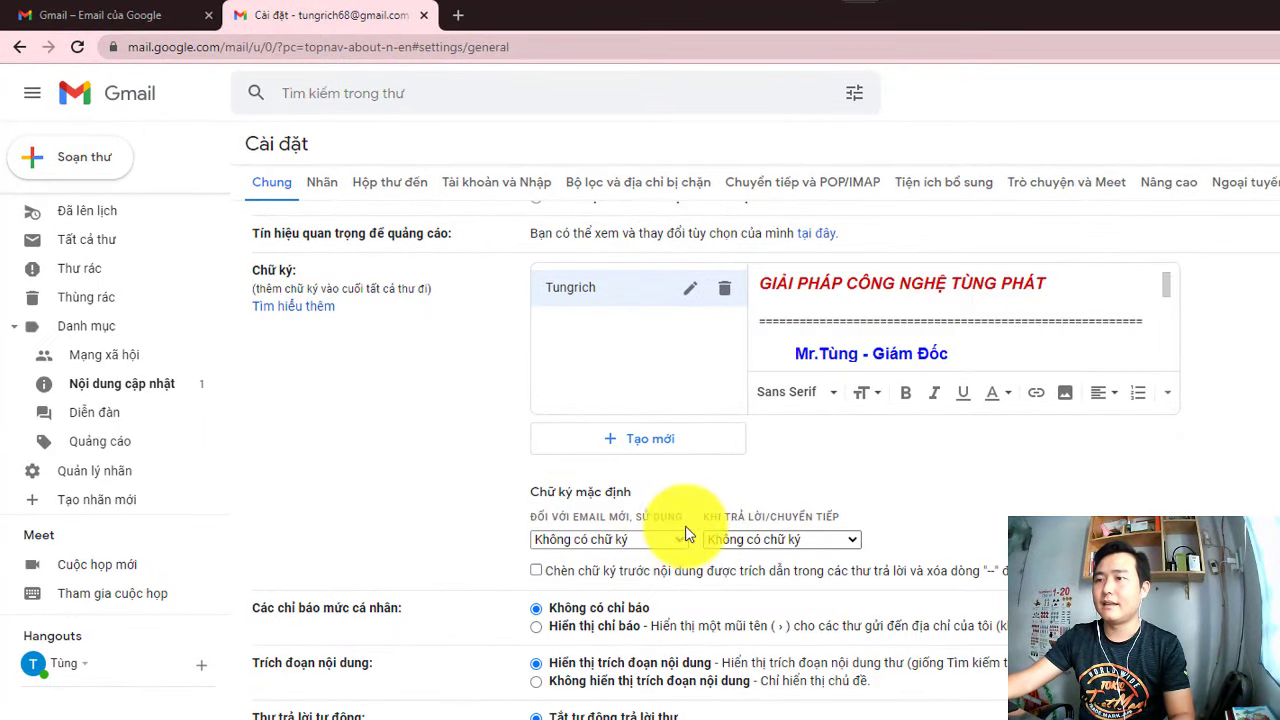
Set the new signature as default for new emails and replies/forwards, then return to All mail.
{"action": "left_click", "coordinate": [641, 550]}
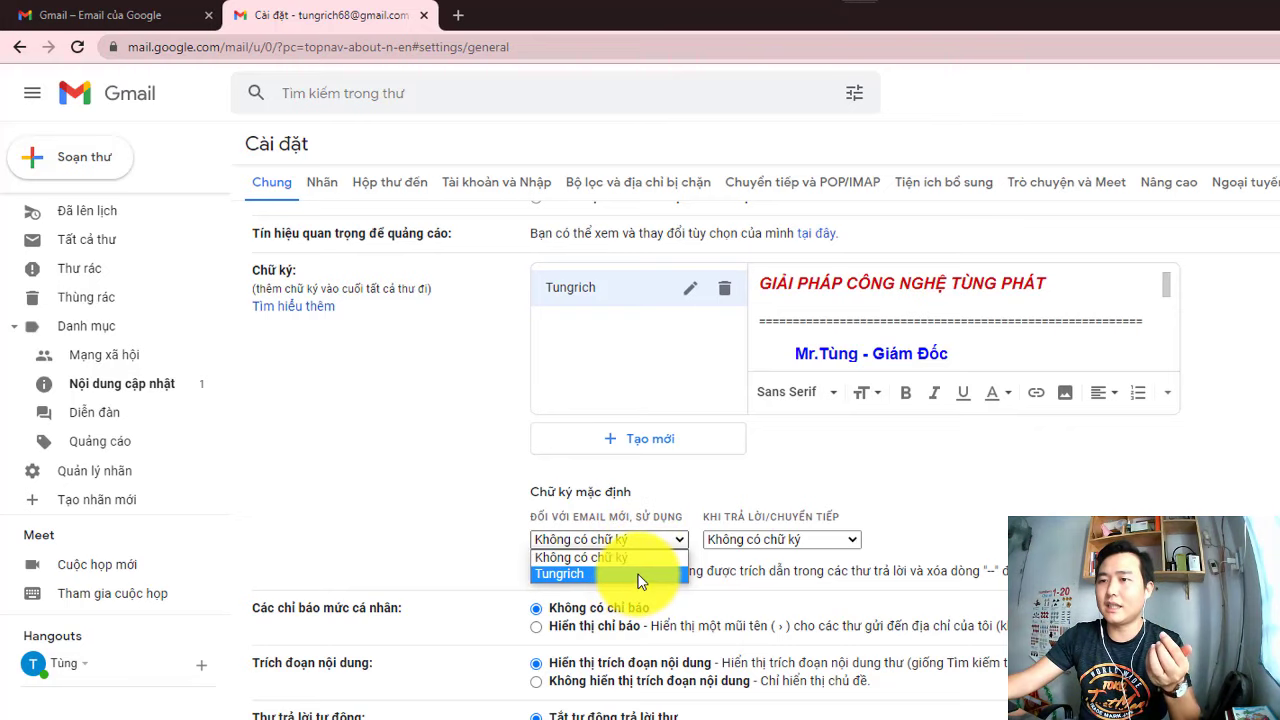
{"action": "left_click", "coordinate": [640, 575]}
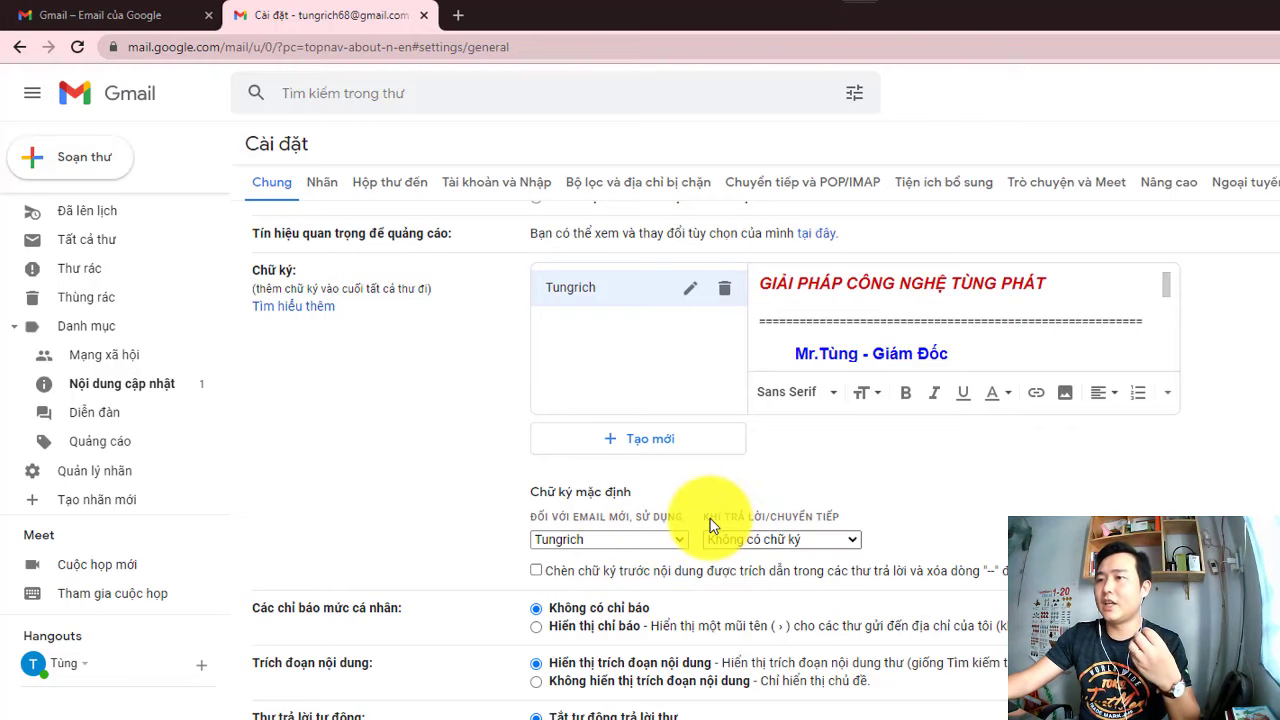
{"action": "left_click", "coordinate": [821, 538]}
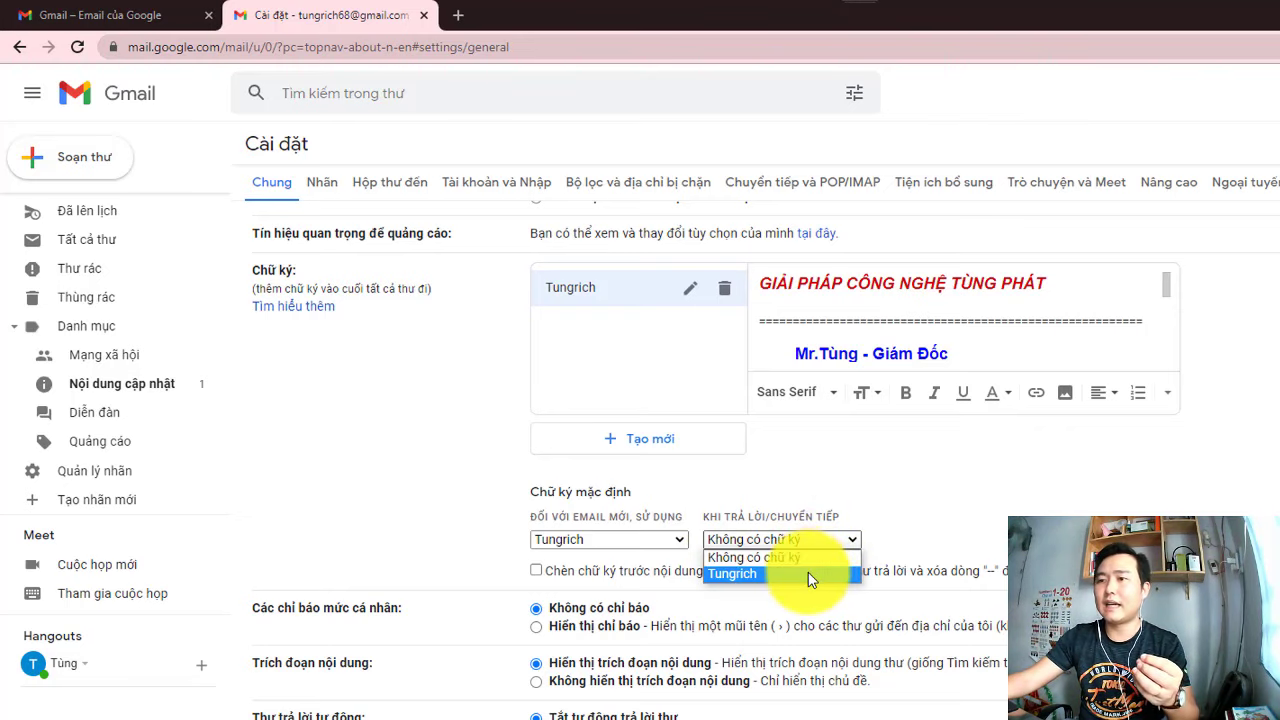
{"action": "left_click", "coordinate": [812, 578]}
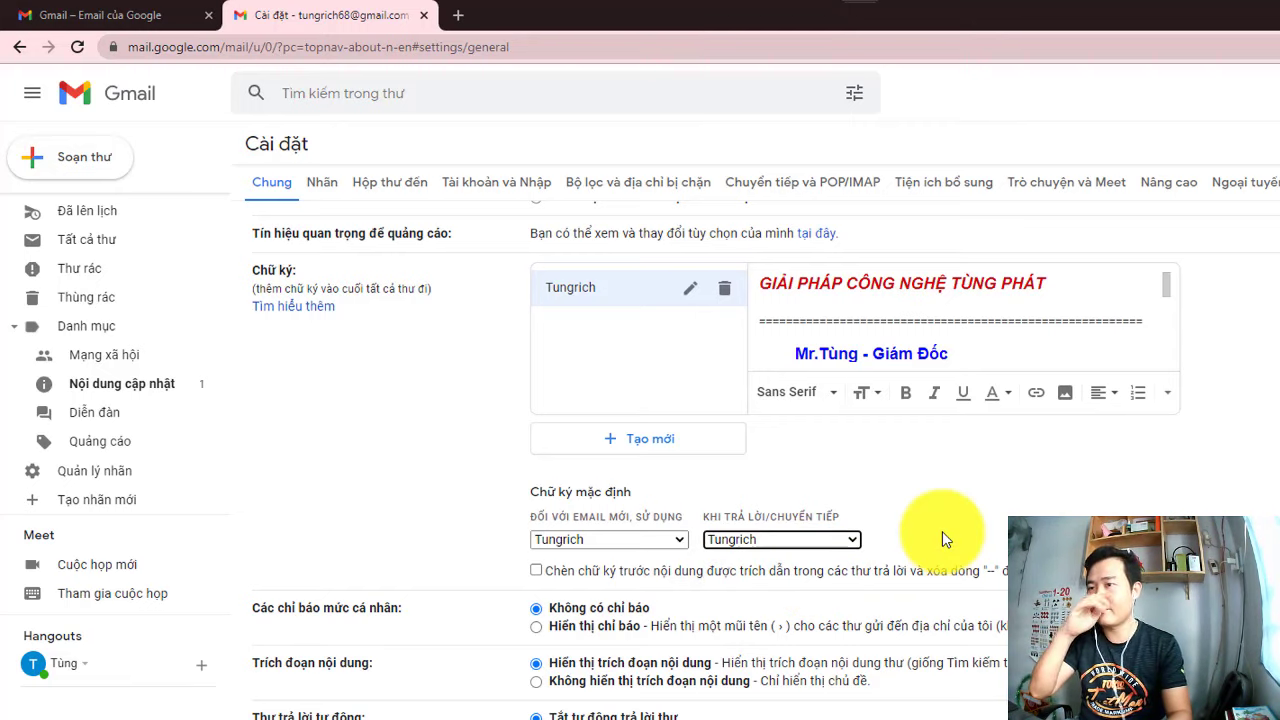
{"action": "scroll", "coordinate": [935, 518], "scroll_direction": "down", "scroll_amount": 2}
{"action": "scroll", "coordinate": [957, 549], "scroll_direction": "up", "scroll_amount": 3}
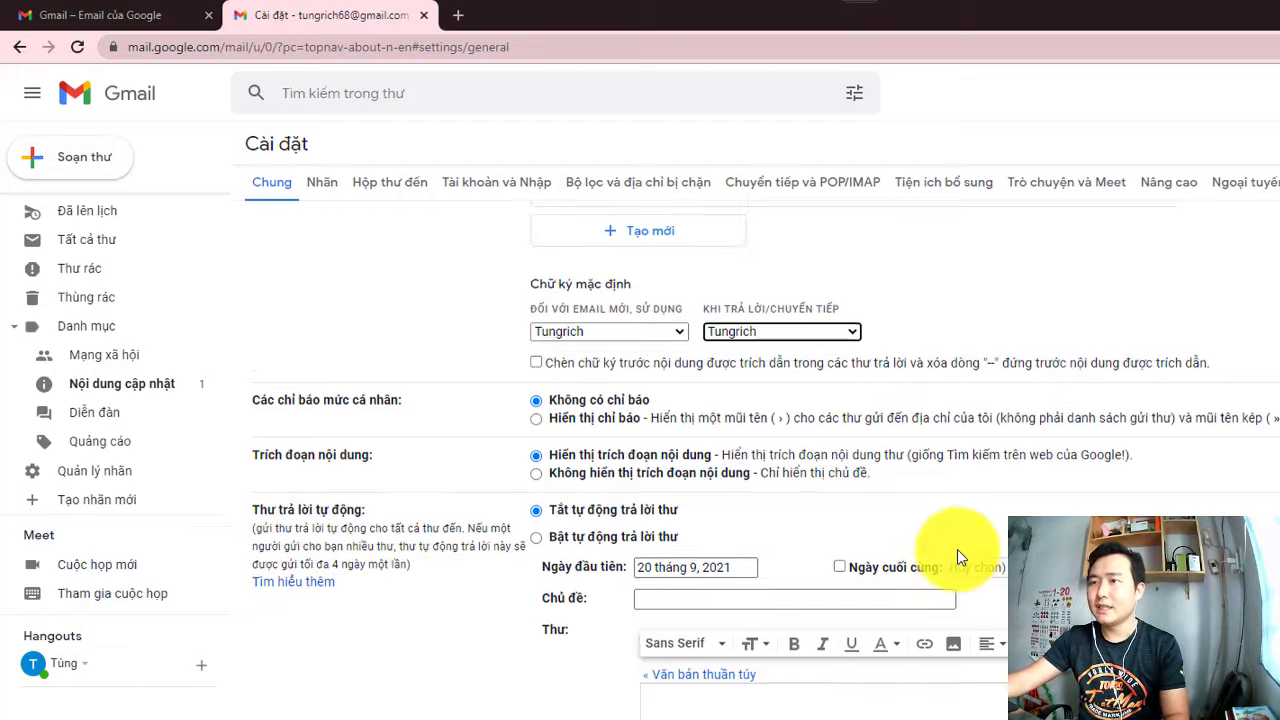
{"action": "scroll", "coordinate": [957, 549], "scroll_direction": "down", "scroll_amount": 3}
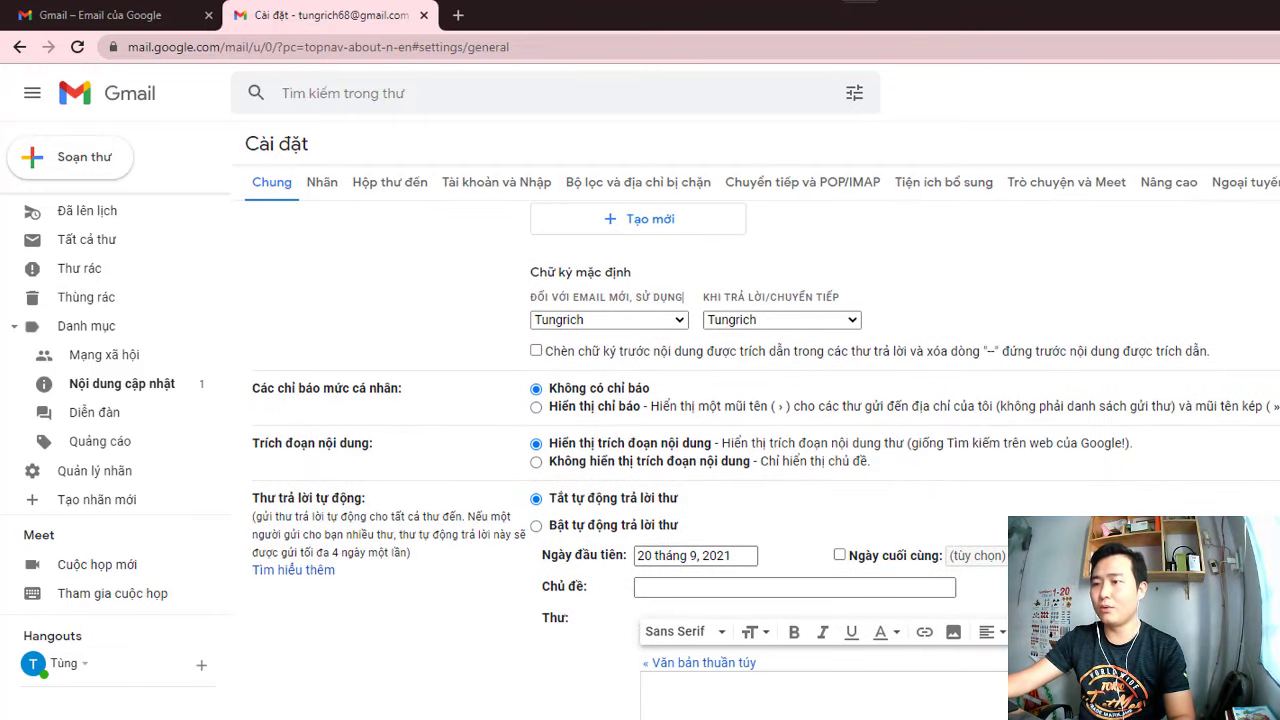
{"action": "key", "text": "alt+Left"}
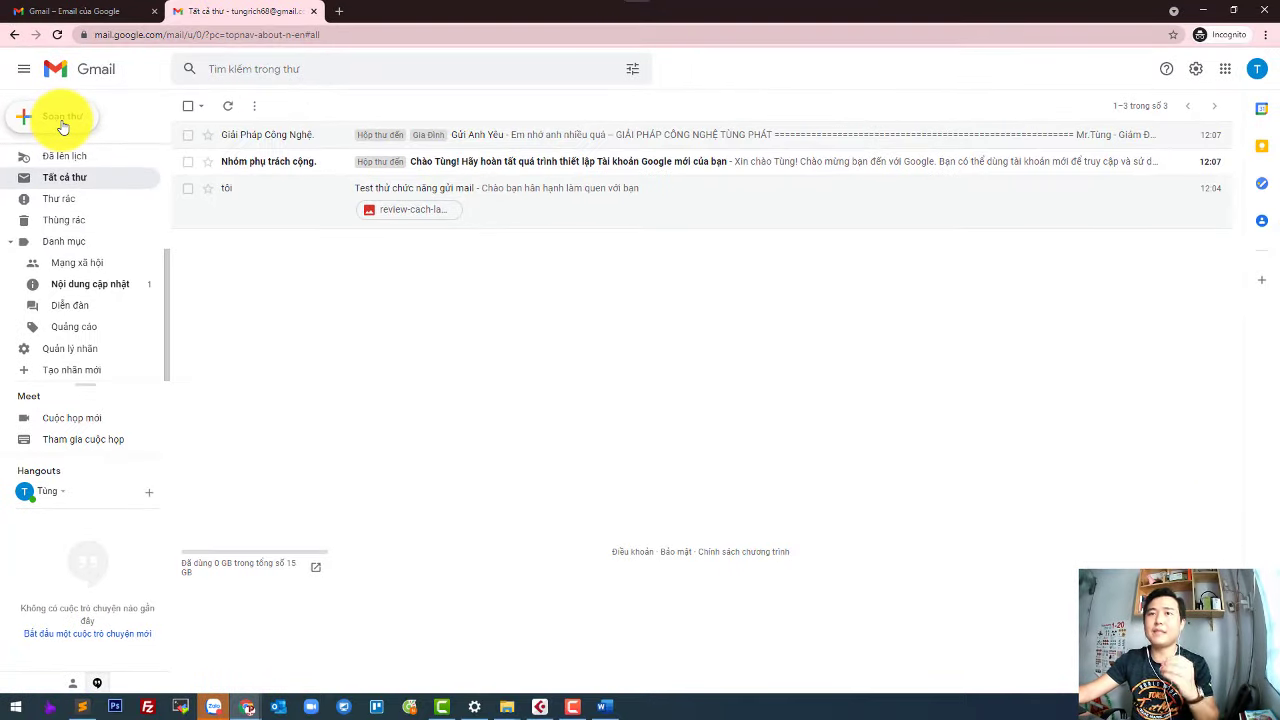
Confirm a new message now includes the company signature, close it, and return to the Word outline.
{"action": "left_click", "coordinate": [62, 120]}
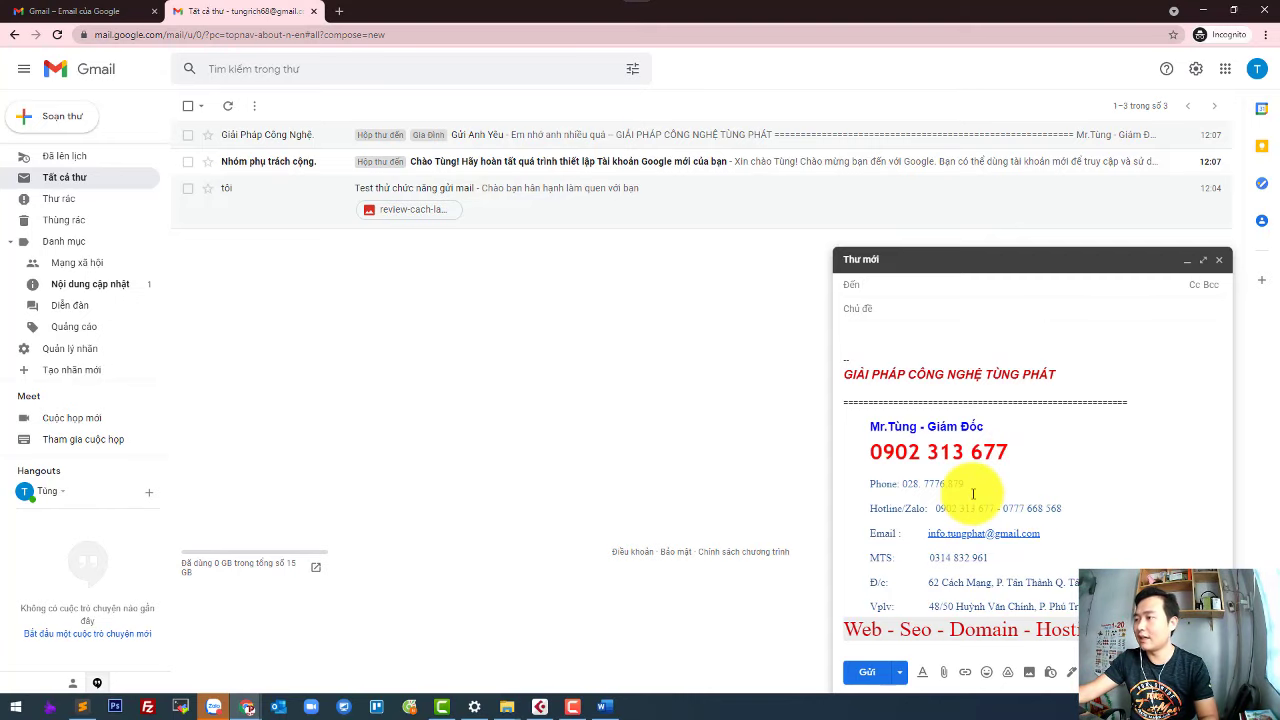
{"action": "left_click", "coordinate": [1219, 260]}
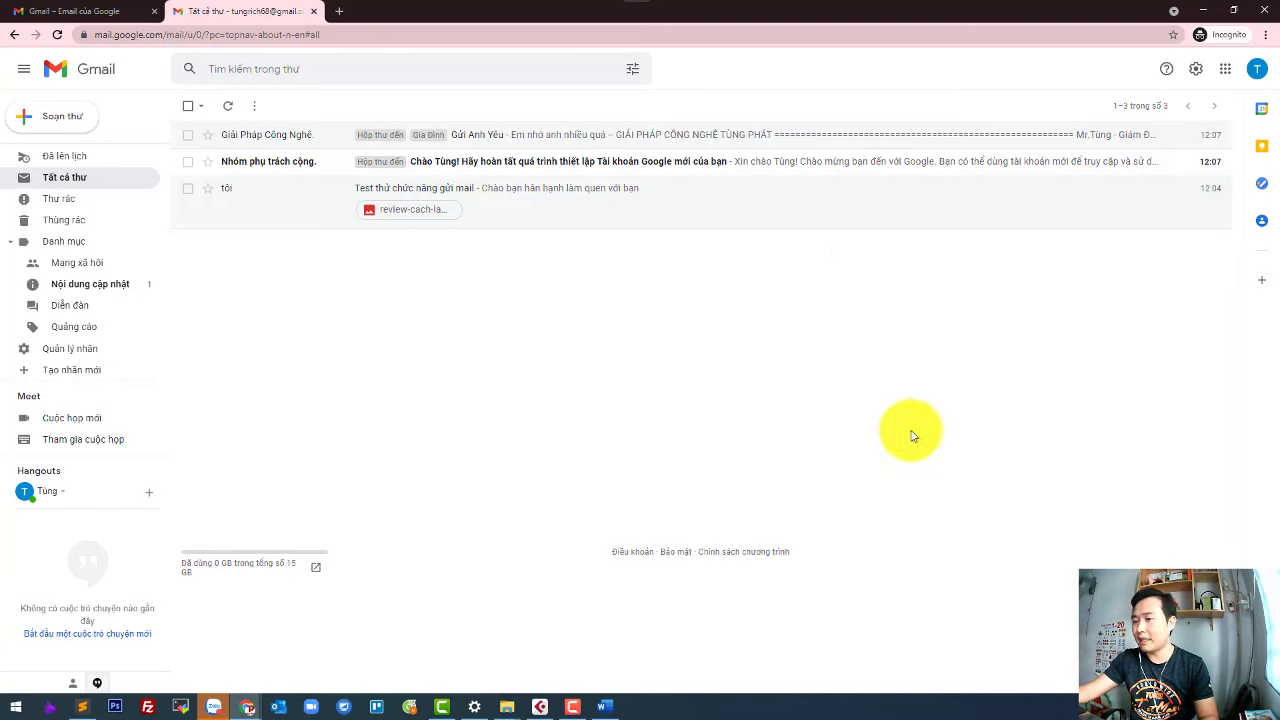
{"action": "left_click", "coordinate": [603, 706]}
{"action": "left_click", "coordinate": [684, 563]}
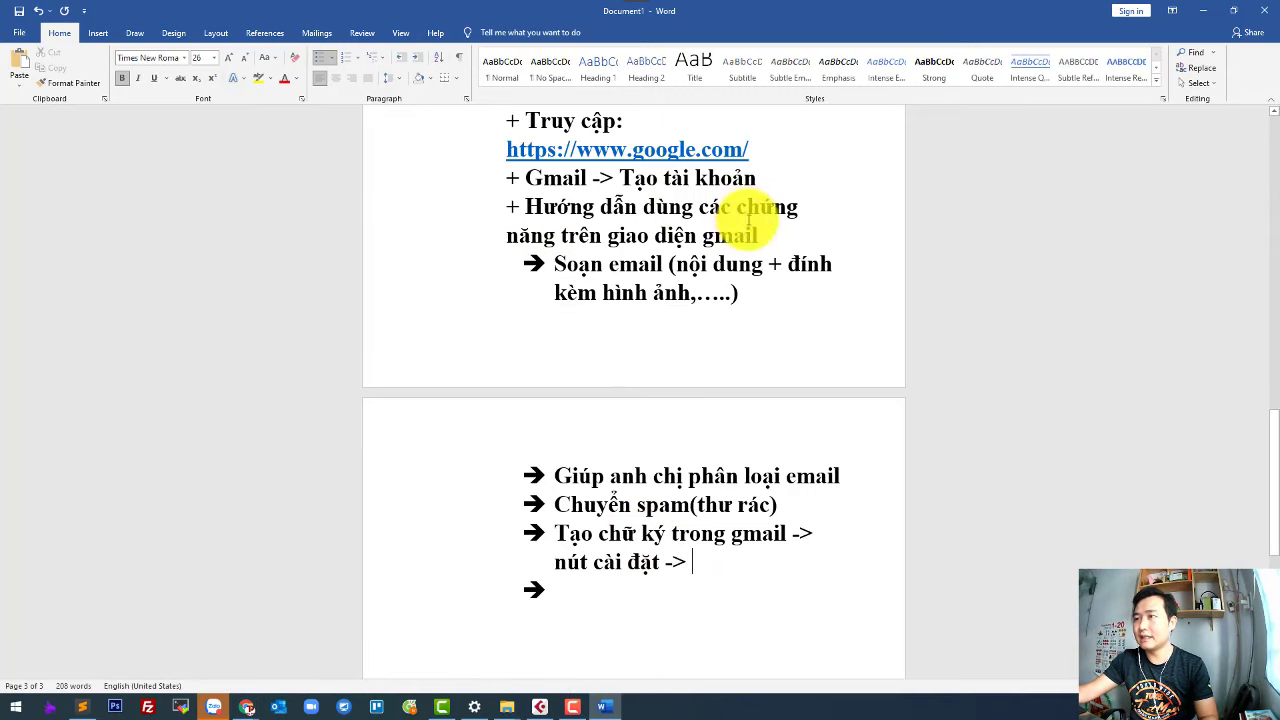
Replace the empty arrow bullet below 'nút cài đặt ->' with a new line starting '+'.
{"action": "left_click", "coordinate": [579, 596]}
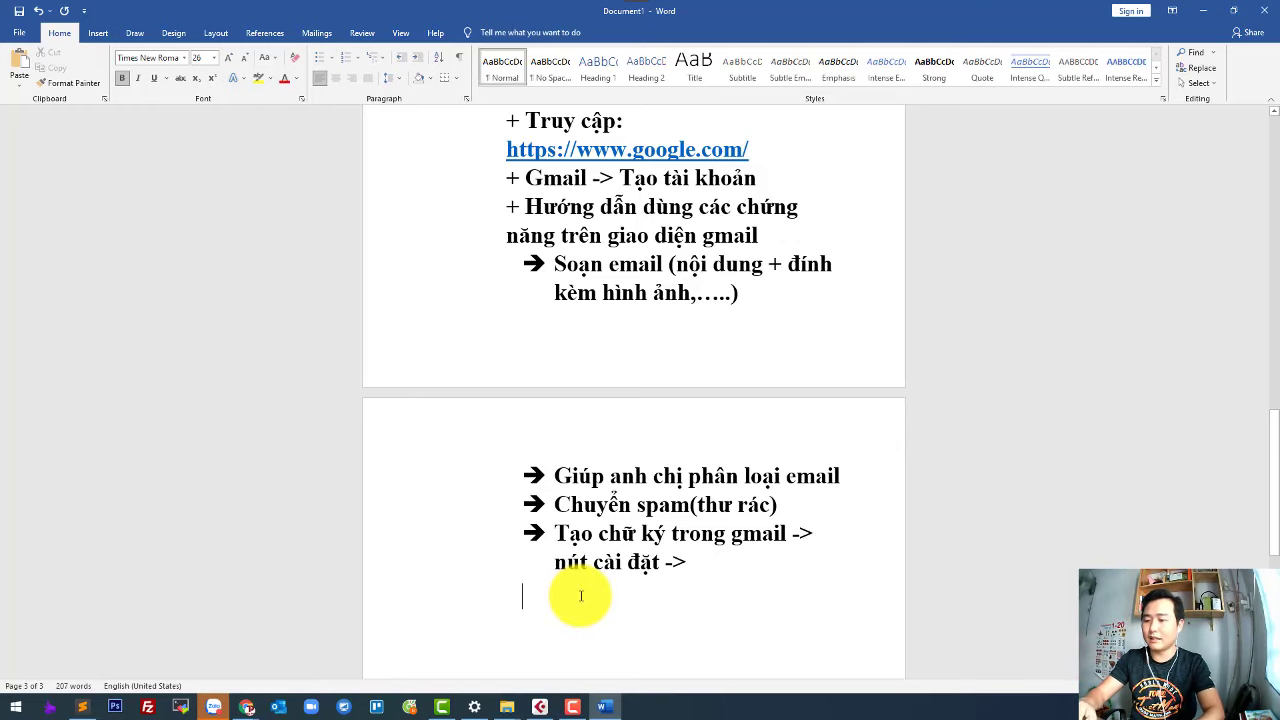
{"action": "type", "text": "+"}
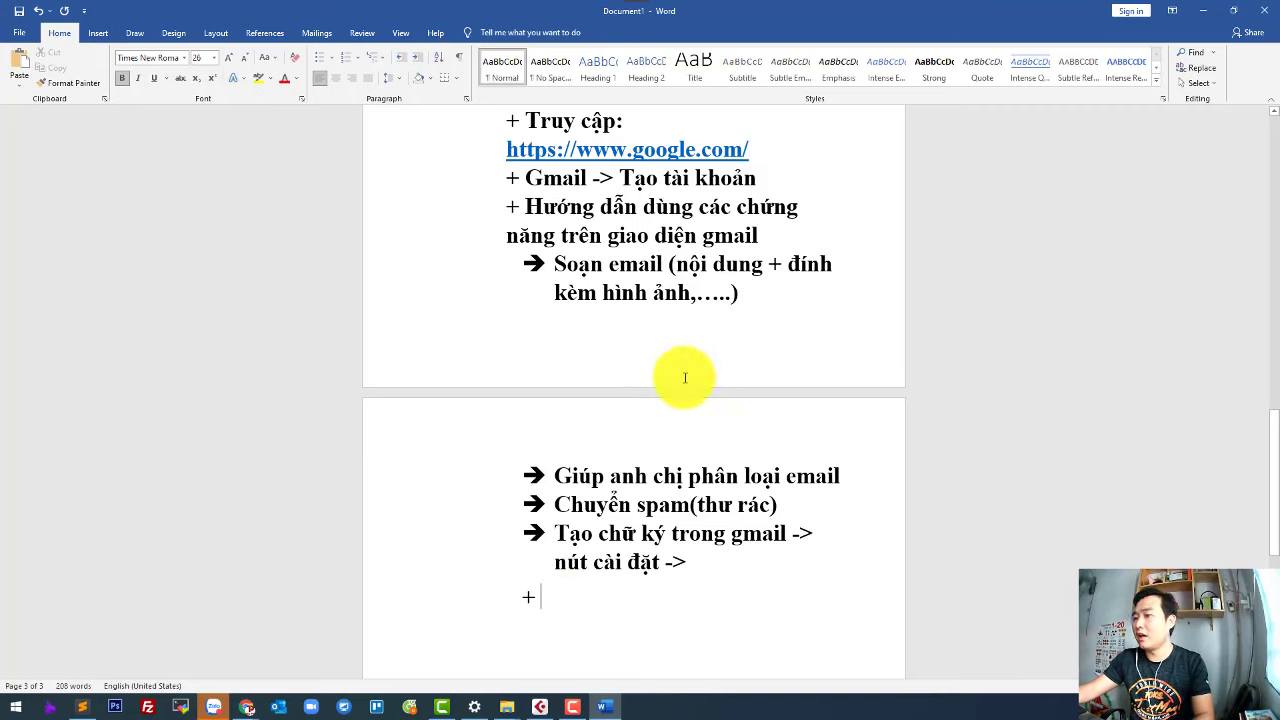
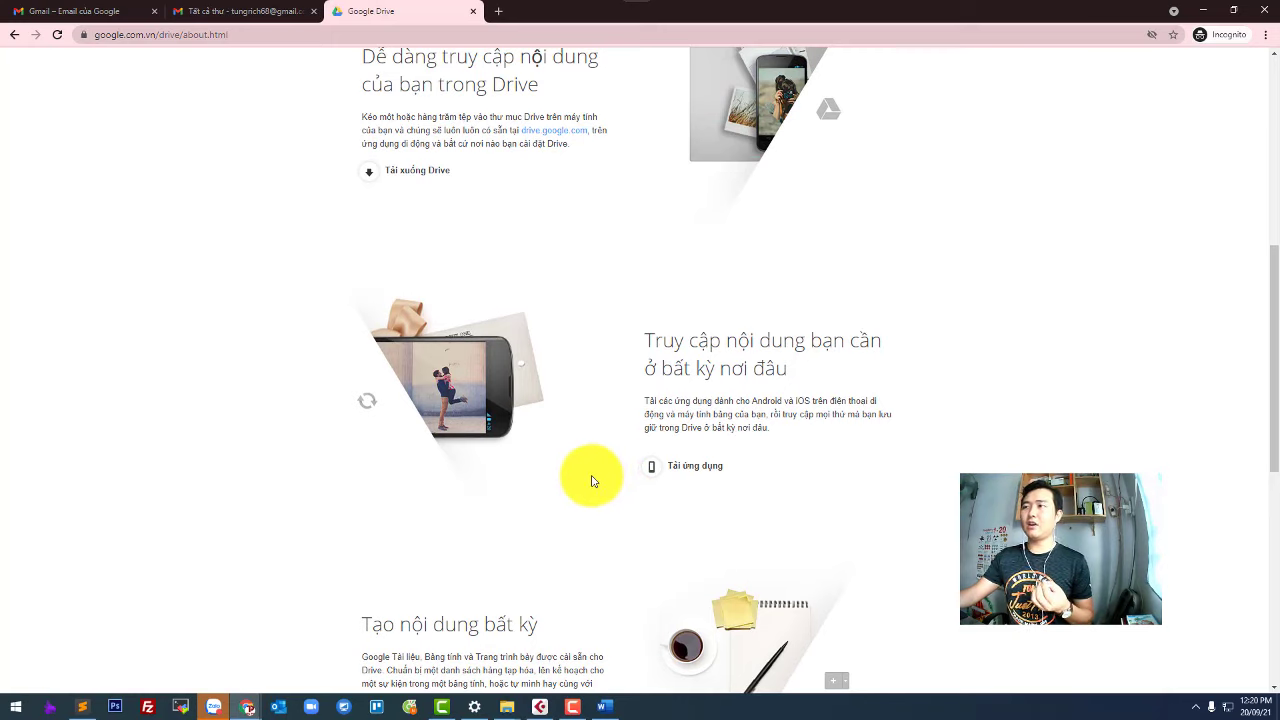
Scroll up through the Google Drive about page in Chrome.
{"action": "scroll", "coordinate": [593, 481], "scroll_direction": "up", "scroll_amount": 2}
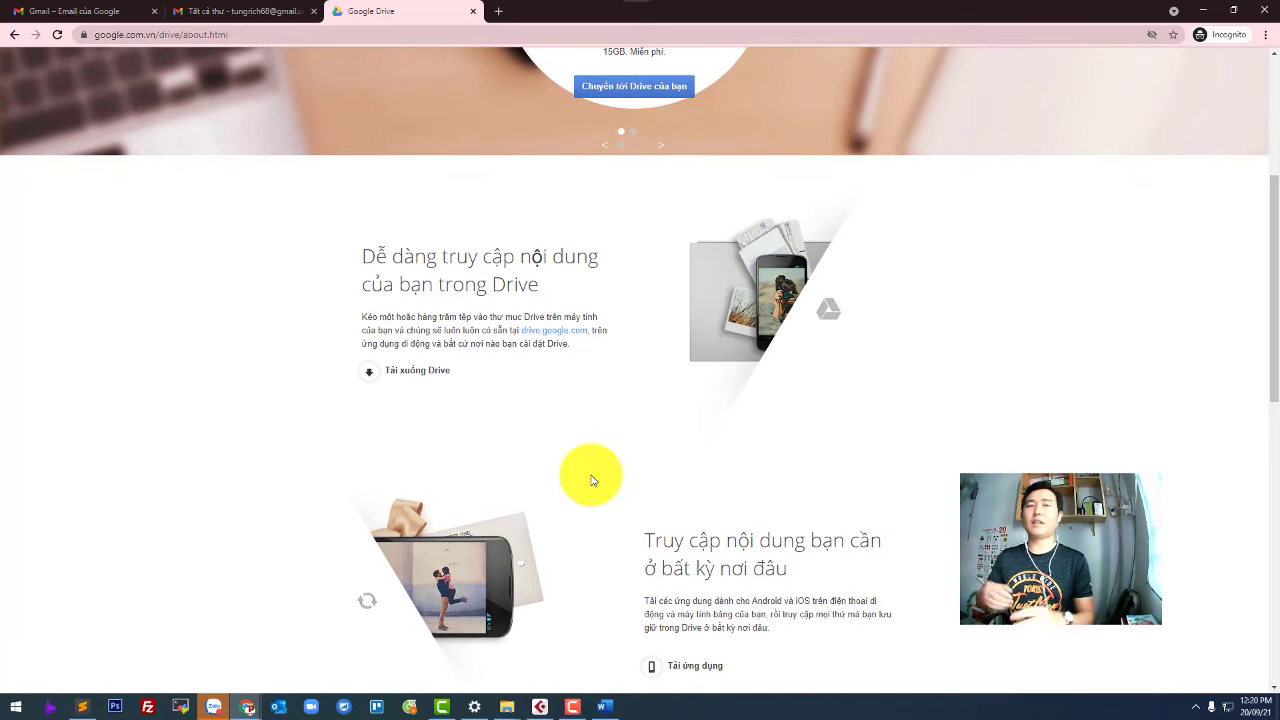
In the Word outline, add numbered item 5 'Đồng bộ dữ liệu trên máy tính + điện thoại' below item 4.
{"action": "left_click", "coordinate": [603, 706]}
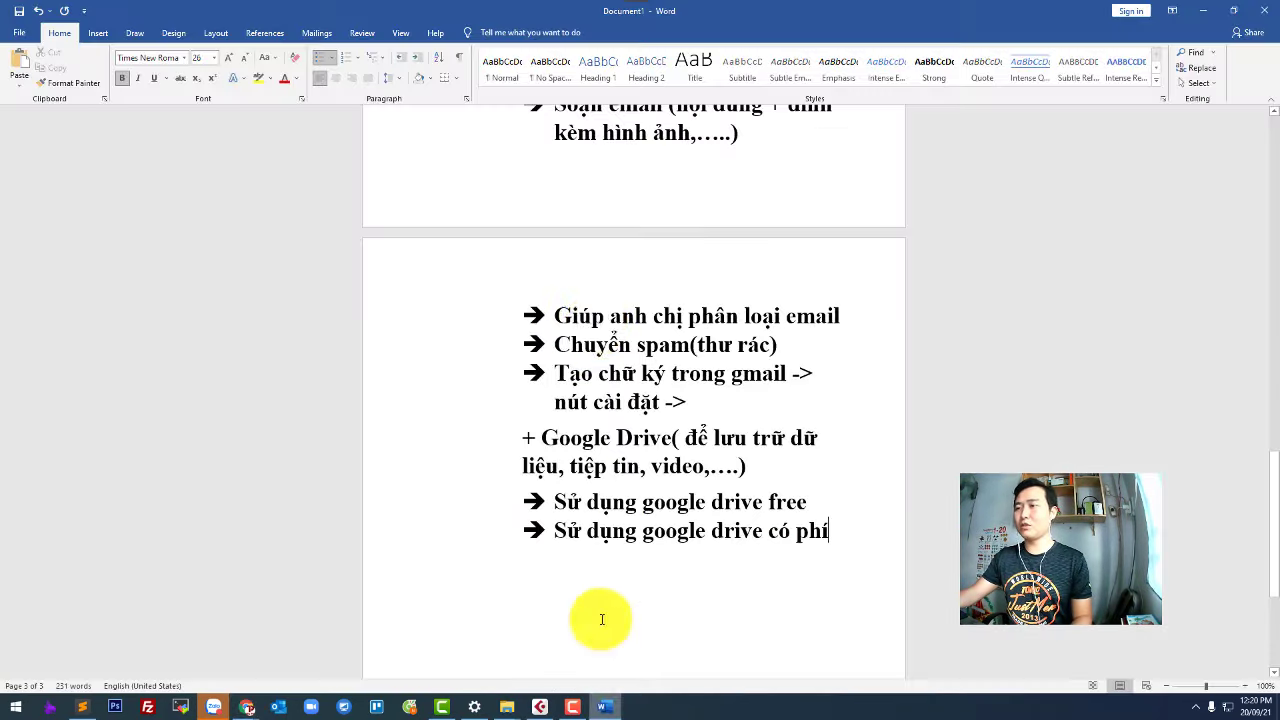
{"action": "scroll", "coordinate": [580, 304], "scroll_direction": "up", "scroll_amount": 10}
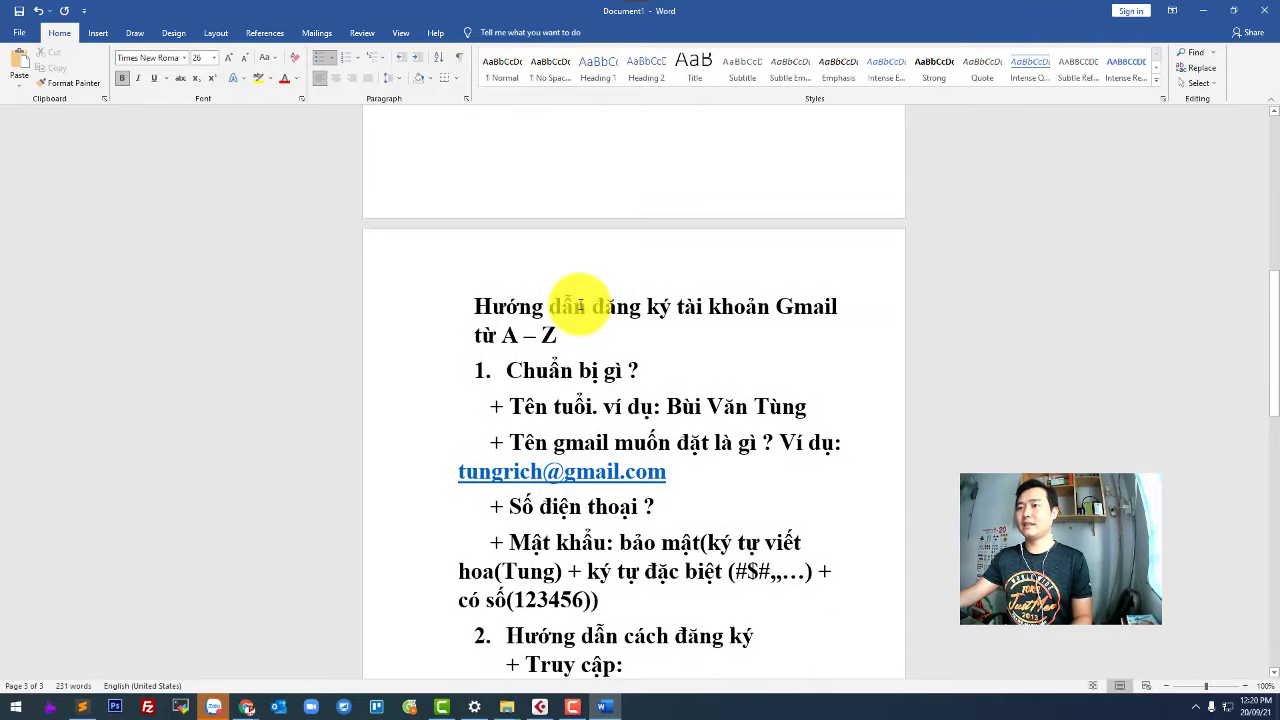
{"action": "scroll", "coordinate": [580, 304], "scroll_direction": "up", "scroll_amount": 5}
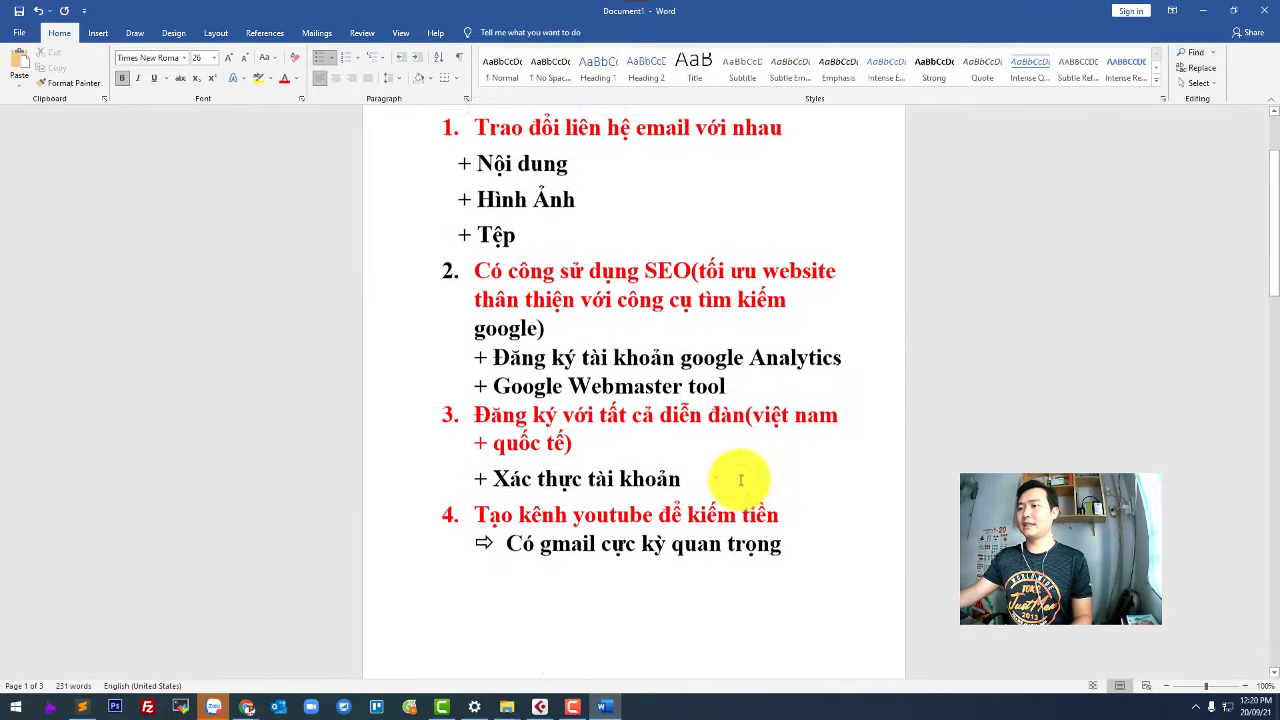
{"action": "scroll", "coordinate": [550, 475], "scroll_direction": "up", "scroll_amount": 2}
{"action": "scroll", "coordinate": [471, 471], "scroll_direction": "down", "scroll_amount": 5}
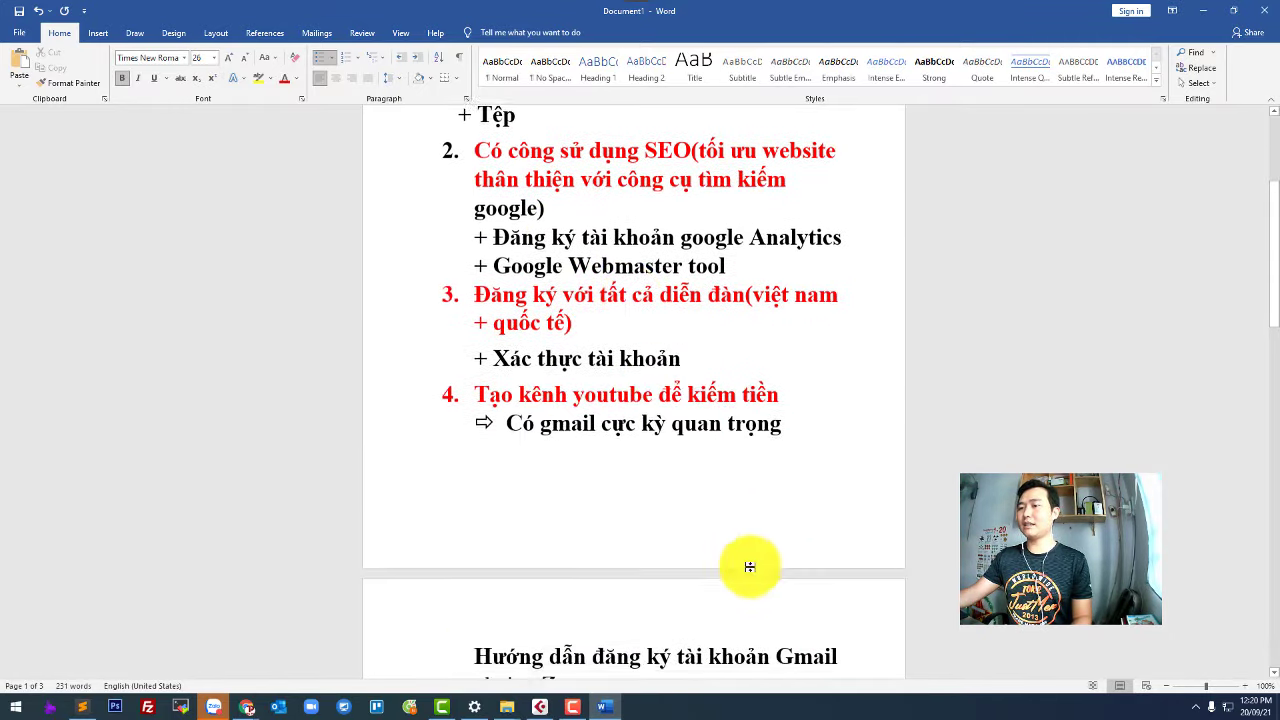
{"action": "scroll", "coordinate": [786, 444], "scroll_direction": "down", "scroll_amount": 1}
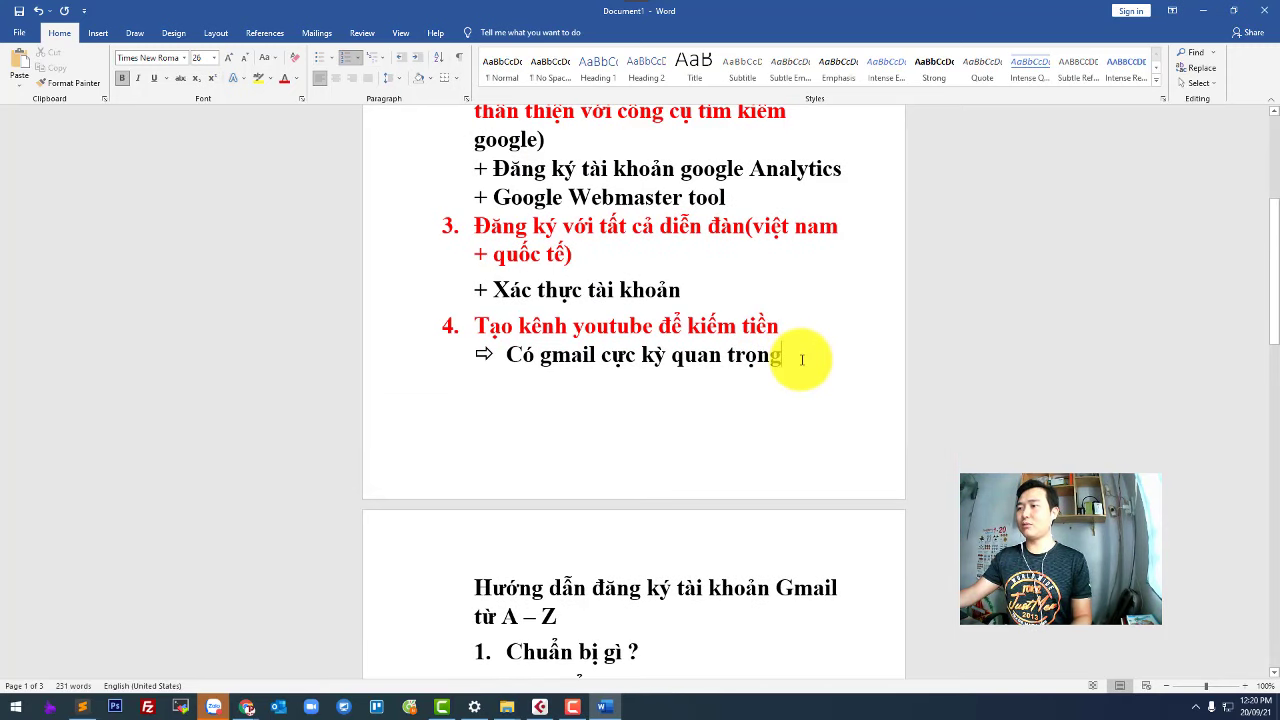
{"action": "key", "text": "Return"}
{"action": "key", "text": "Return"}
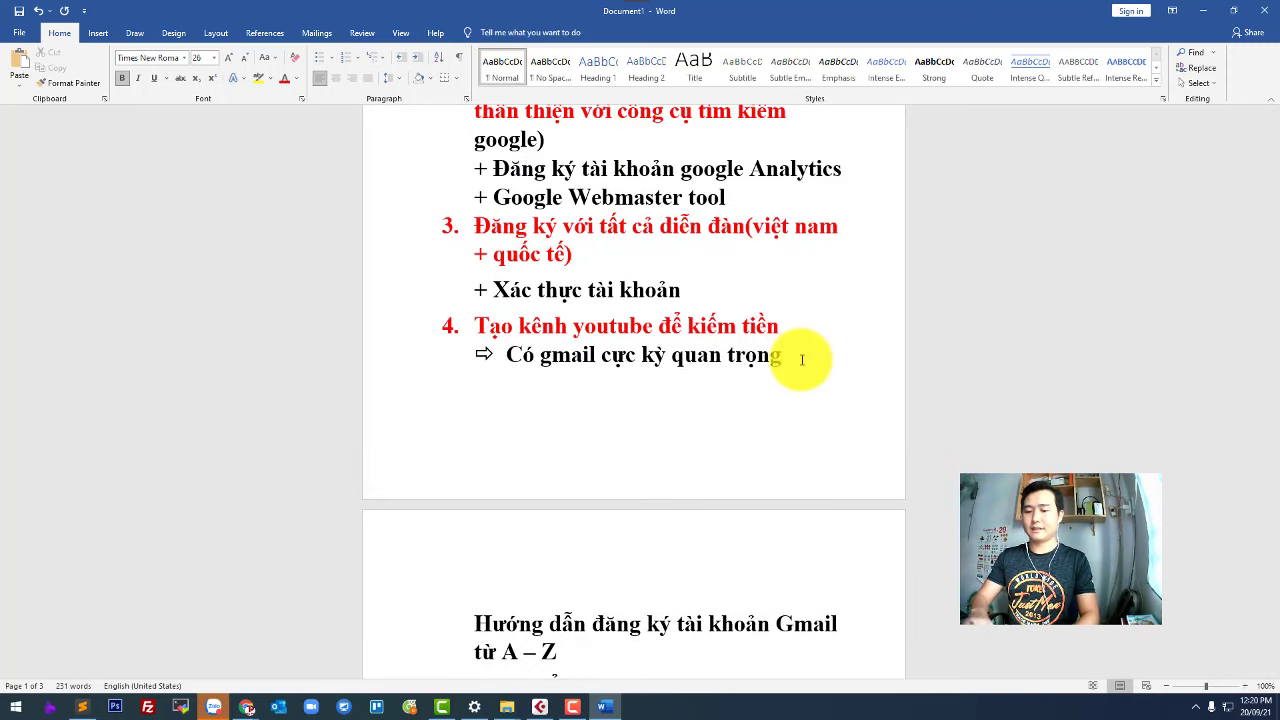
{"action": "type", "text": "5."}
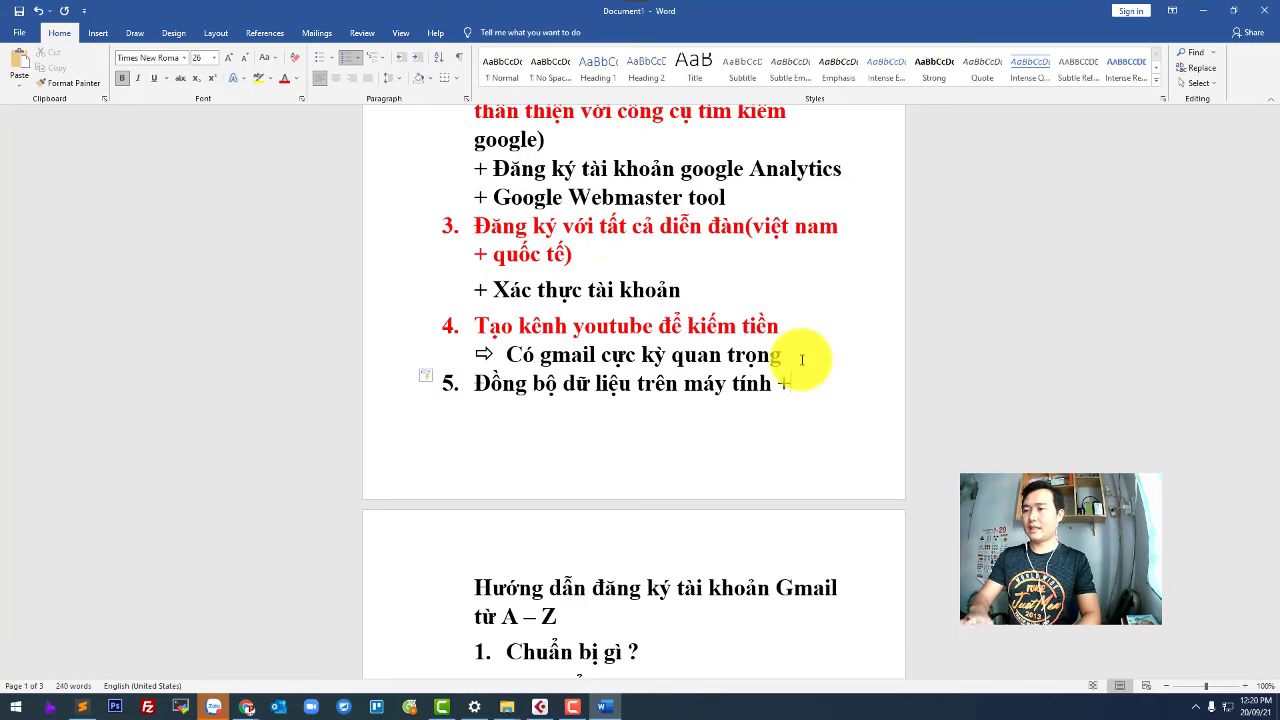
{"action": "type", "text": "nj thoaoij"}
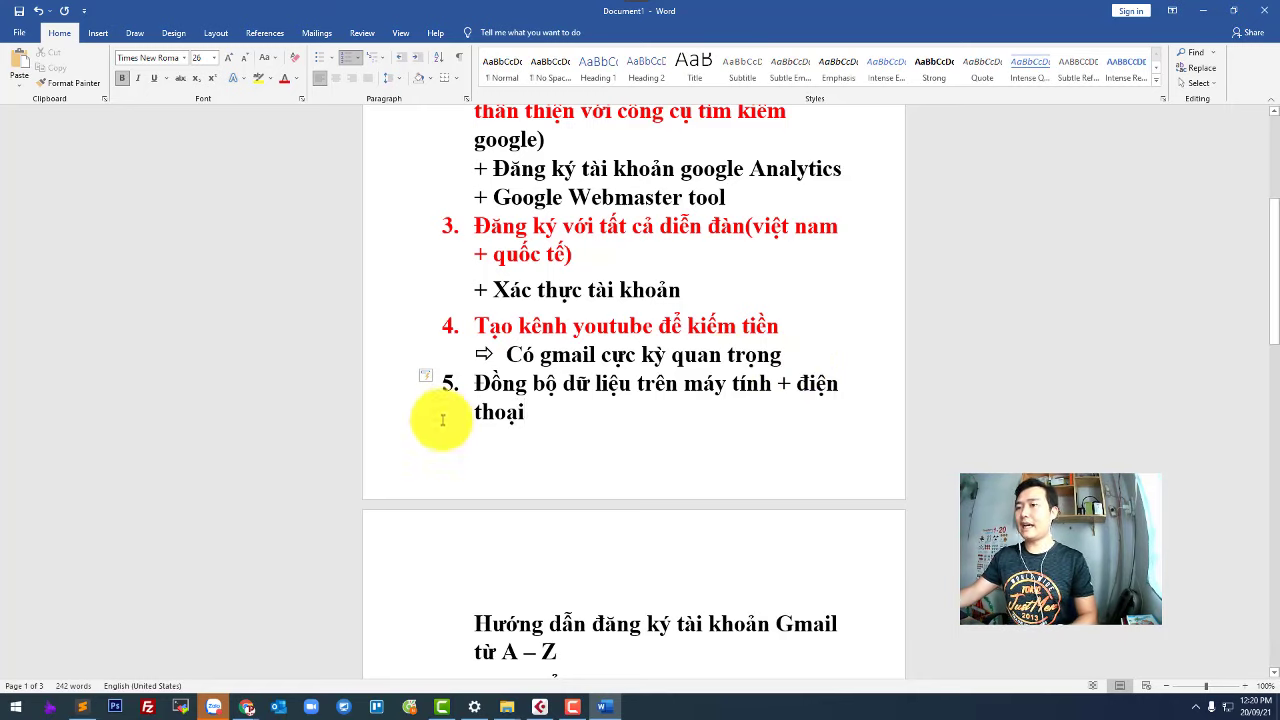
Color item 5 red like the other items and return to the Drive page in Chrome.
{"action": "double_click", "coordinate": [440, 383]}
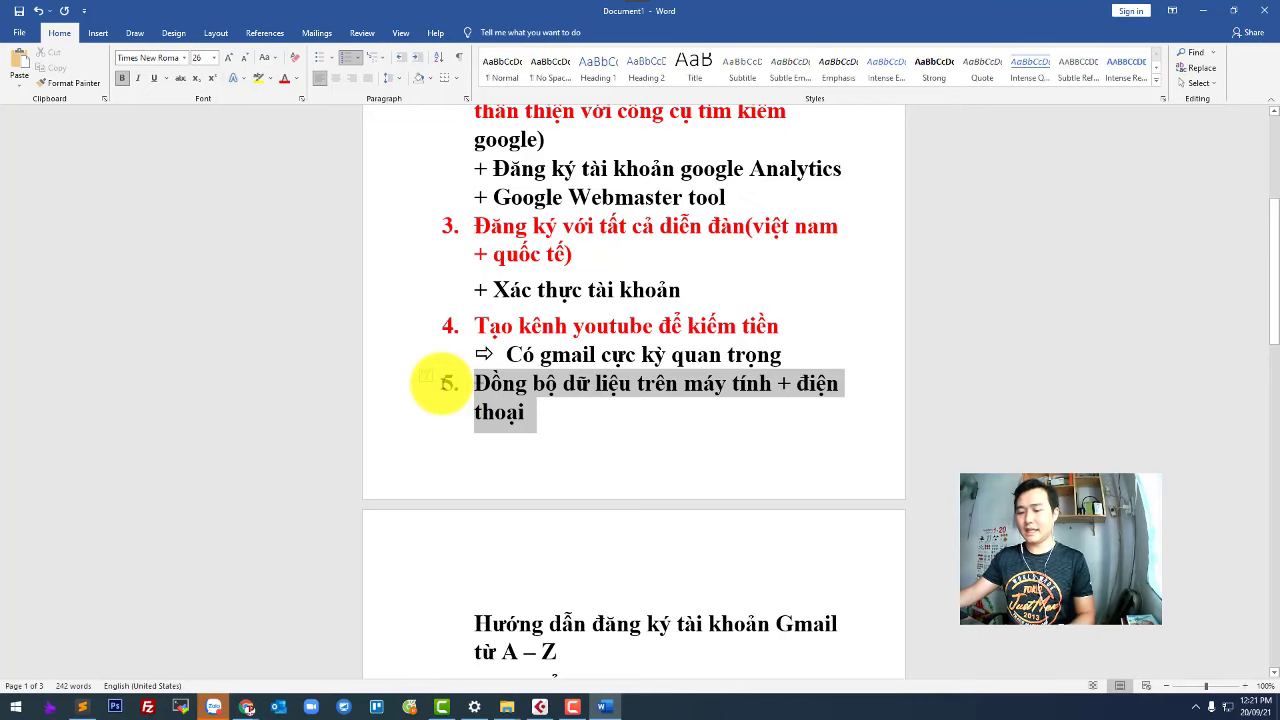
{"action": "left_click", "coordinate": [285, 82]}
{"action": "left_click", "coordinate": [610, 434]}
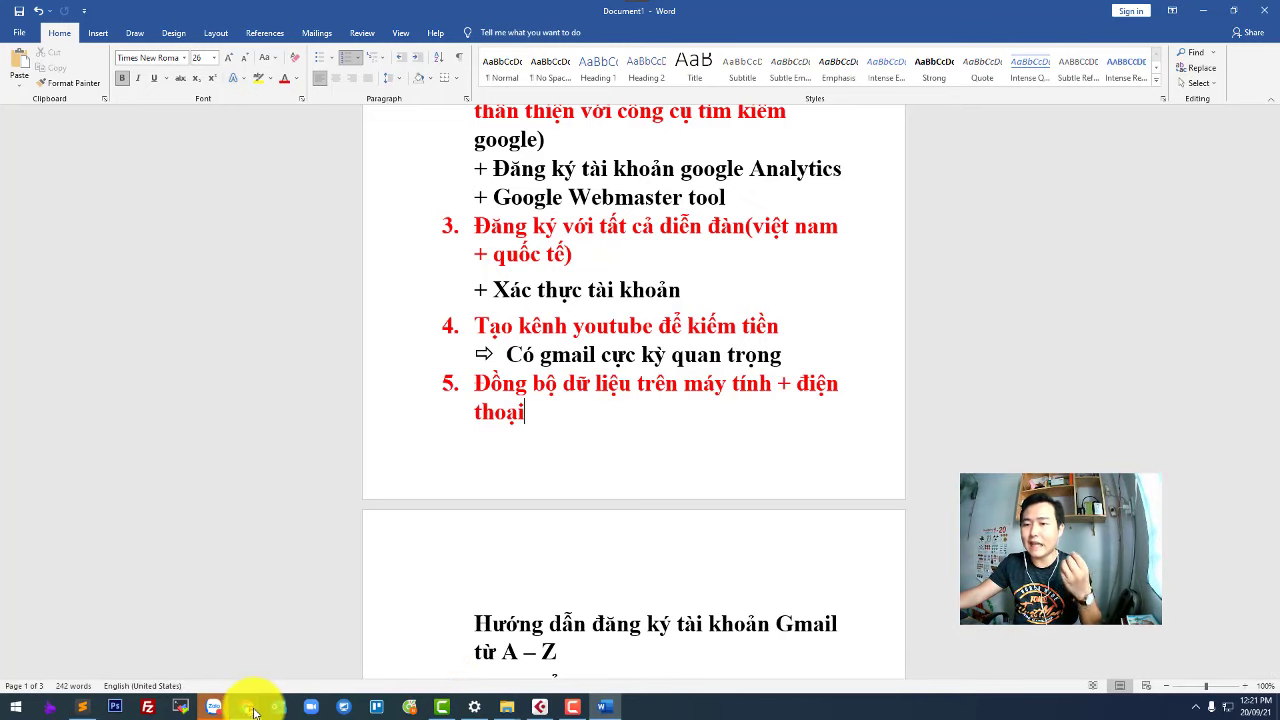
{"action": "mouse_move", "coordinate": [252, 702]}
{"action": "left_click", "coordinate": [262, 650]}
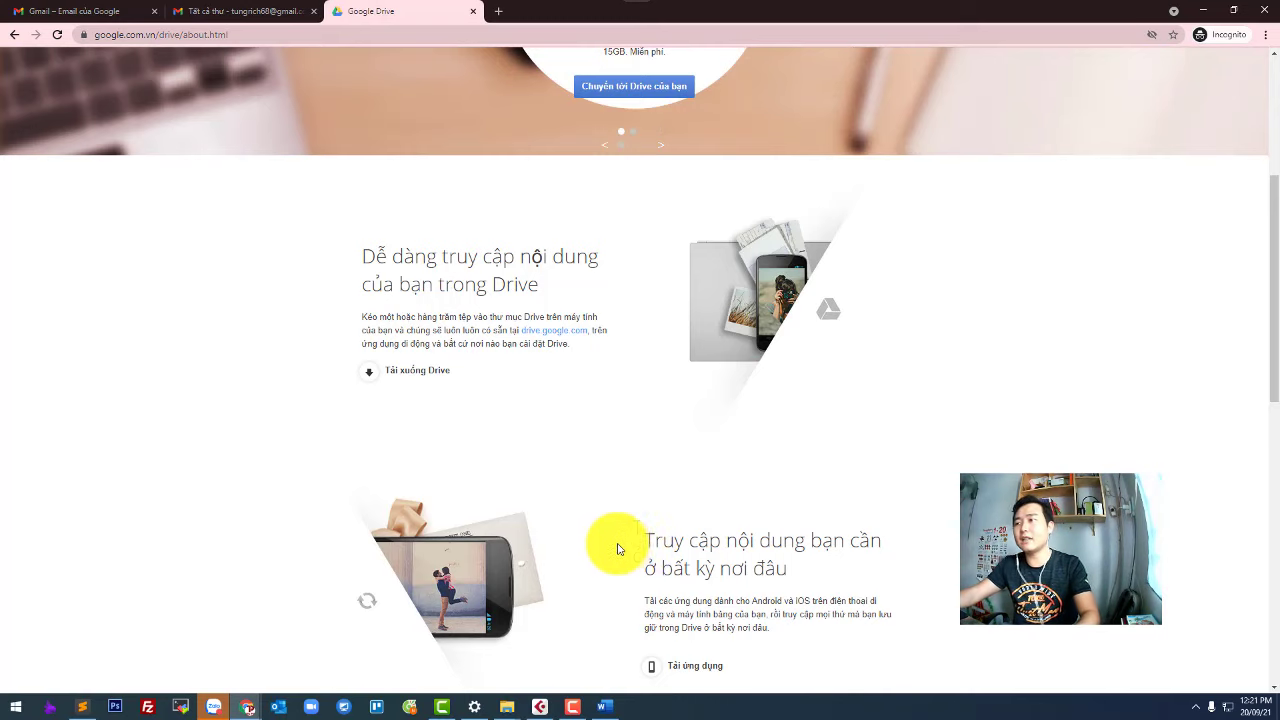
{"action": "scroll", "coordinate": [630, 545], "scroll_direction": "up", "scroll_amount": 2}
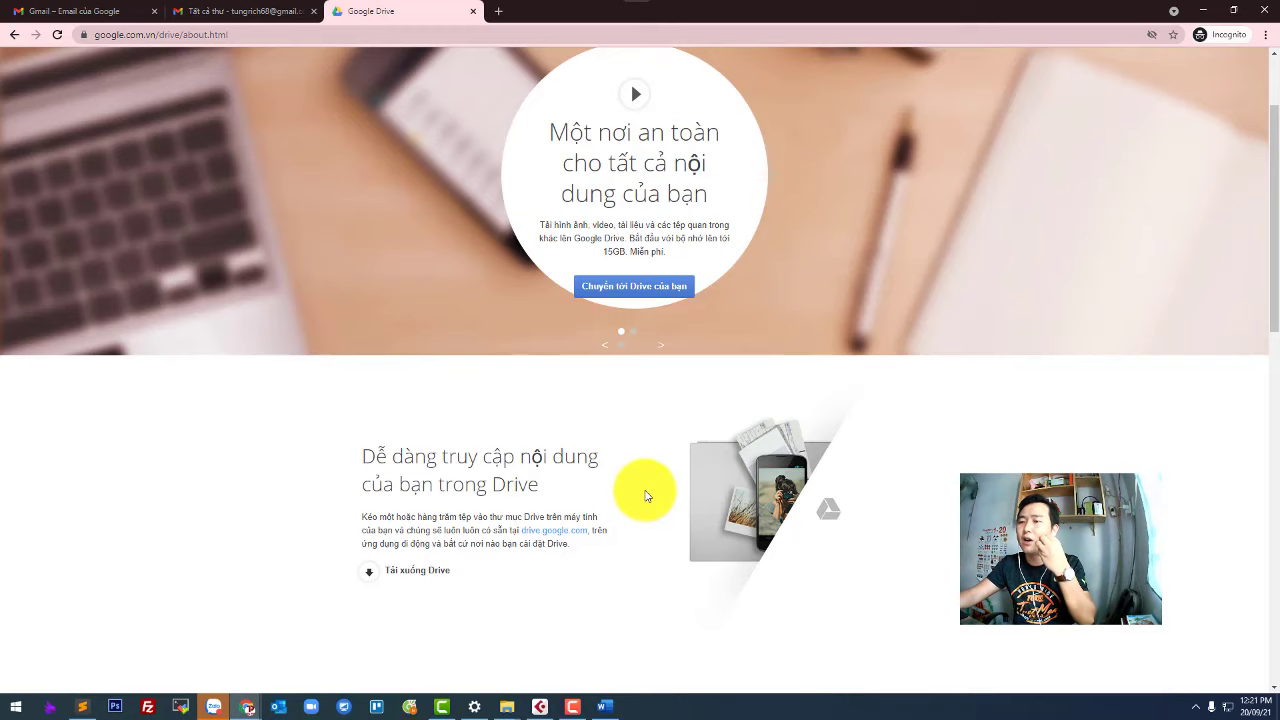
{"action": "scroll", "coordinate": [645, 495], "scroll_direction": "down", "scroll_amount": 2}
{"action": "scroll", "coordinate": [645, 492], "scroll_direction": "up", "scroll_amount": 2}
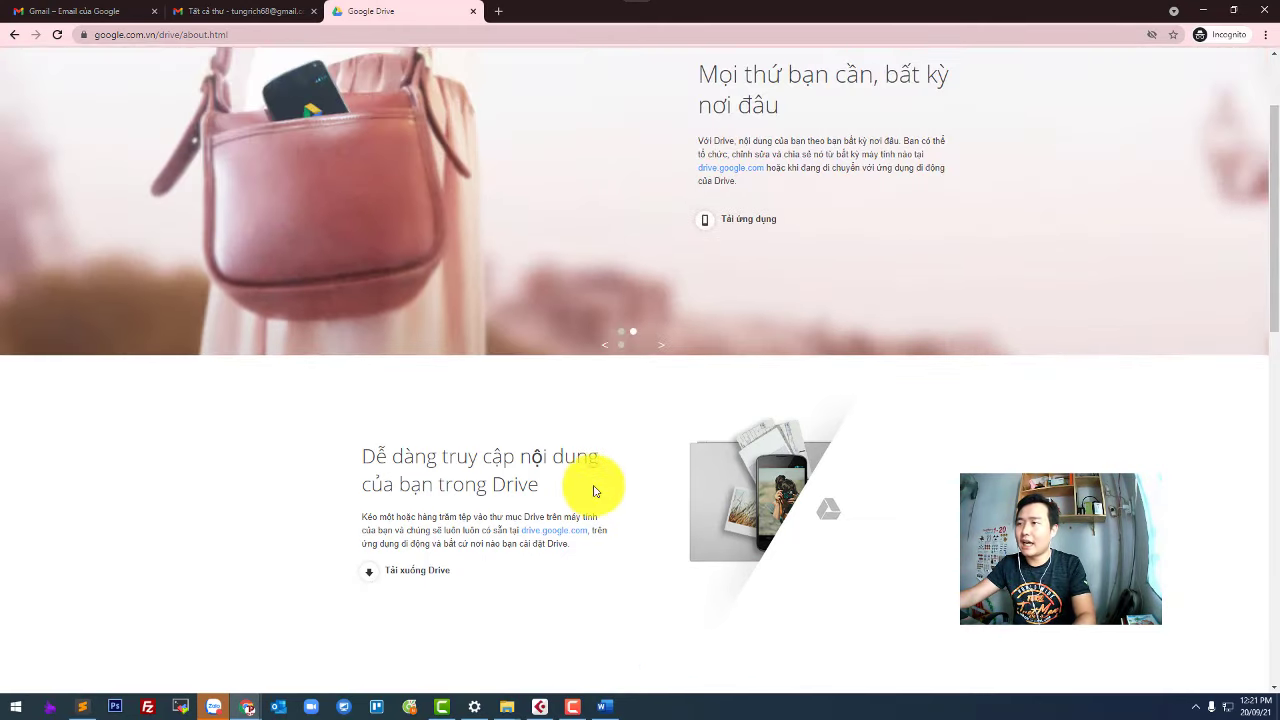
{"action": "scroll", "coordinate": [594, 491], "scroll_direction": "up", "scroll_amount": 1}
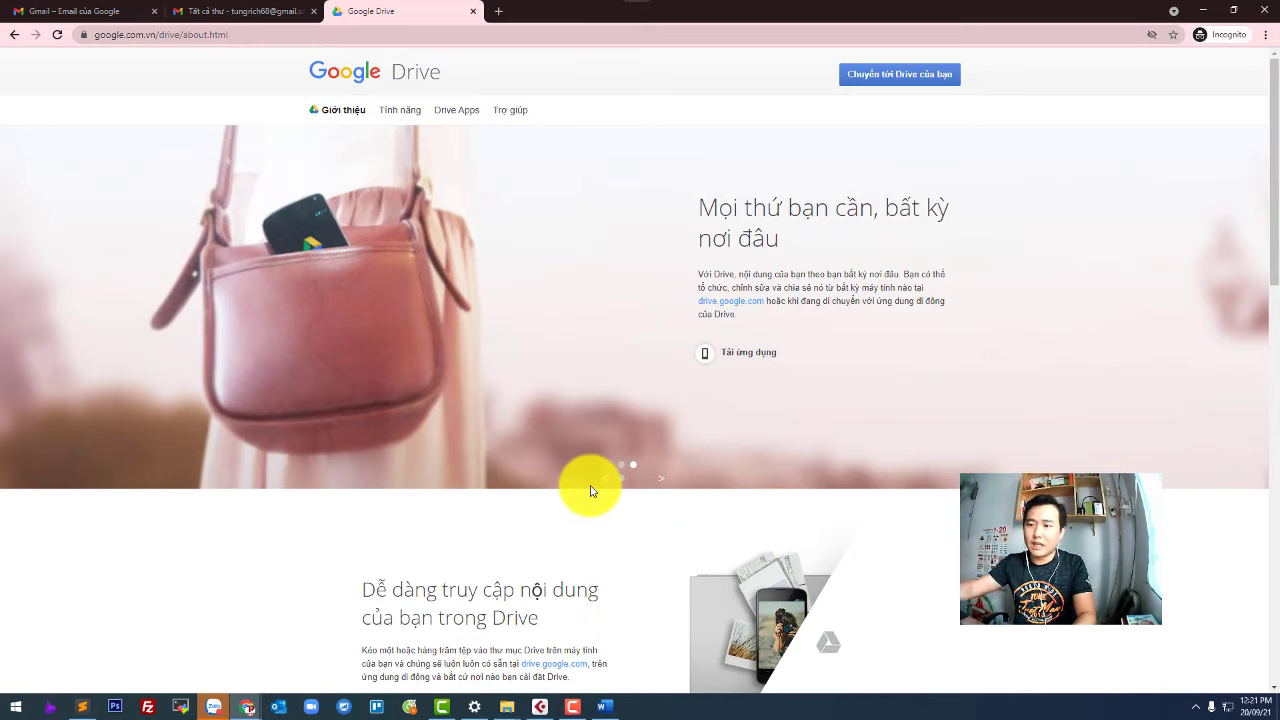
{"action": "scroll", "coordinate": [588, 390], "scroll_direction": "down", "scroll_amount": 3}
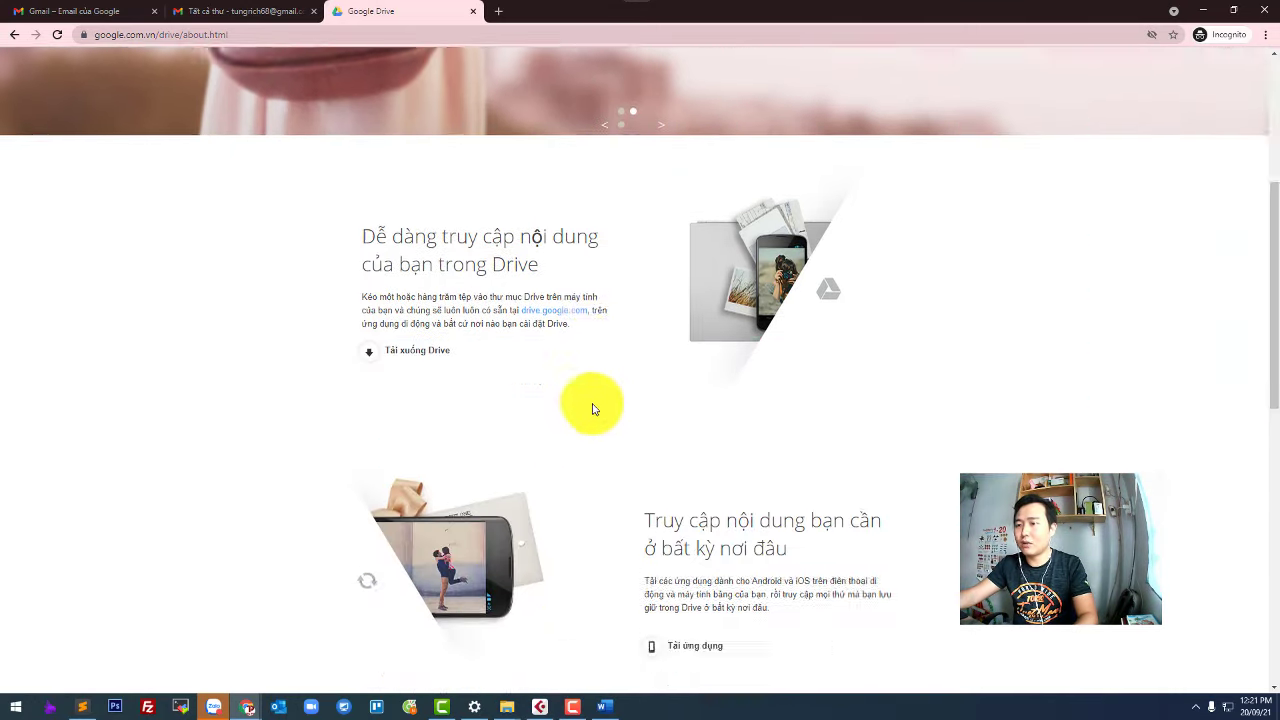
{"action": "scroll", "coordinate": [594, 420], "scroll_direction": "down", "scroll_amount": 2}
{"action": "scroll", "coordinate": [980, 457], "scroll_direction": "up", "scroll_amount": 5}
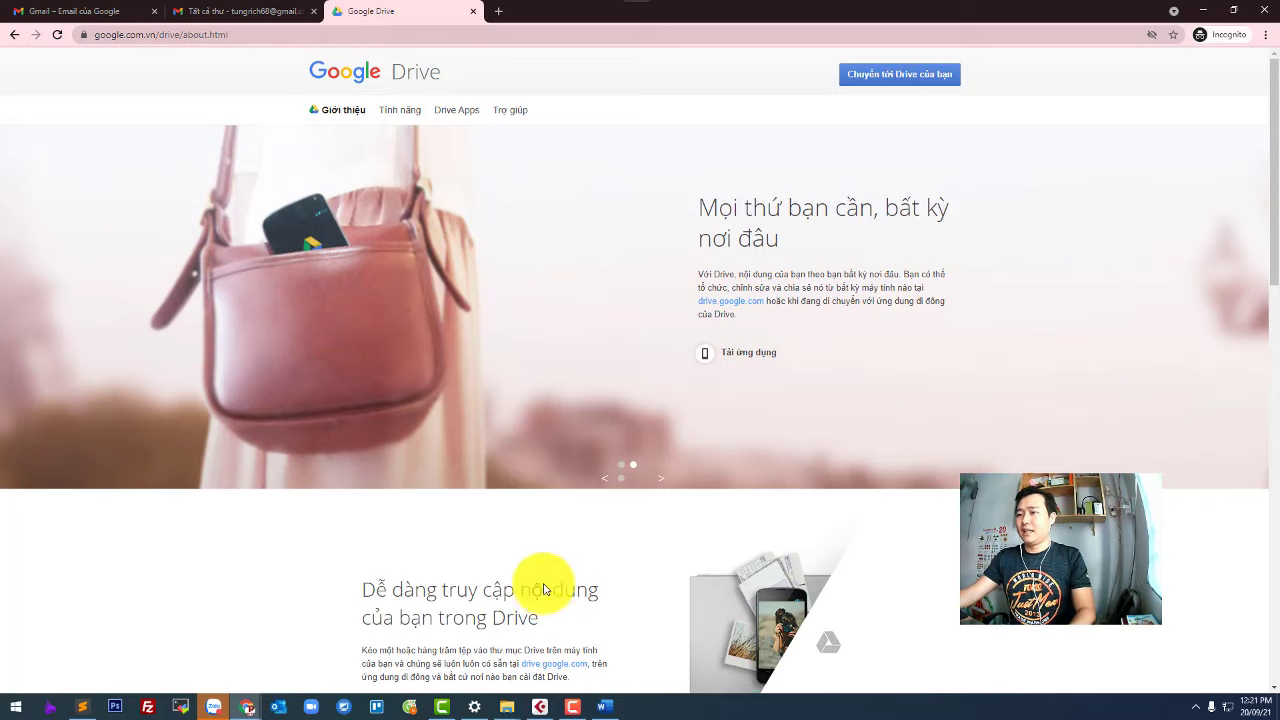
{"action": "left_click", "coordinate": [604, 706]}
{"action": "scroll", "coordinate": [671, 543], "scroll_direction": "down", "scroll_amount": 1}
{"action": "scroll", "coordinate": [683, 594], "scroll_direction": "down", "scroll_amount": 10}
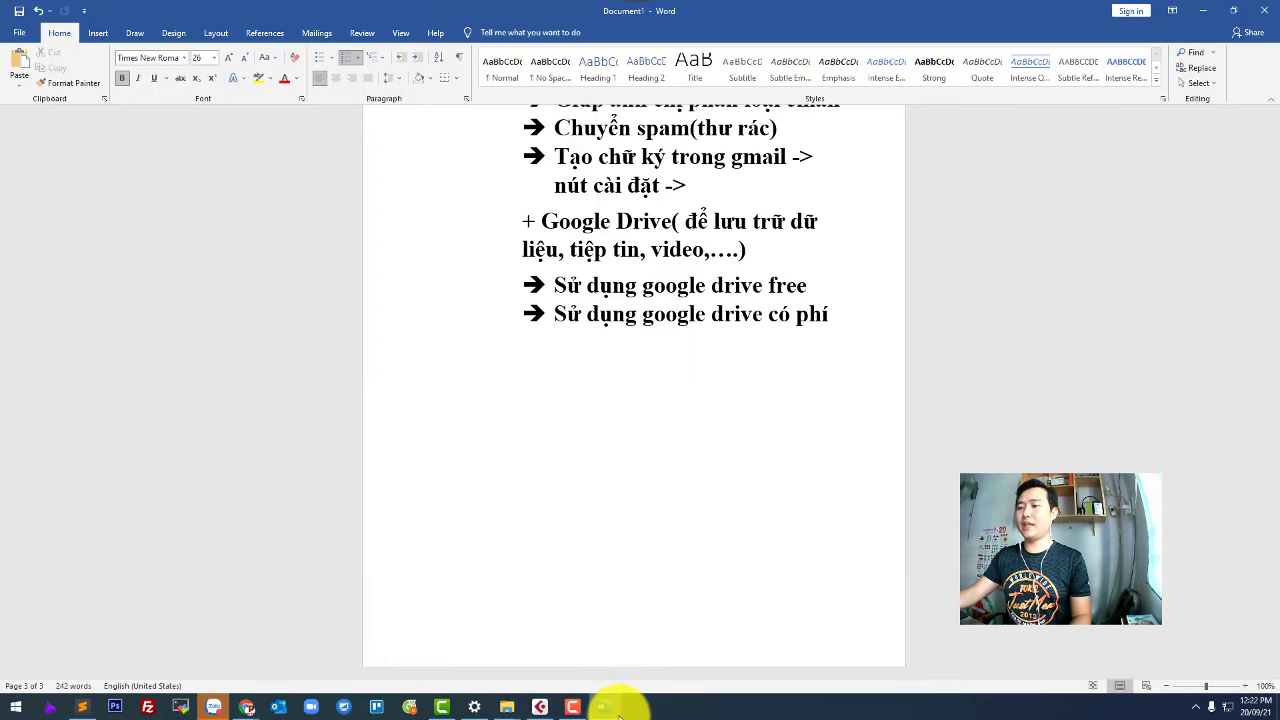
{"action": "mouse_move", "coordinate": [250, 708]}
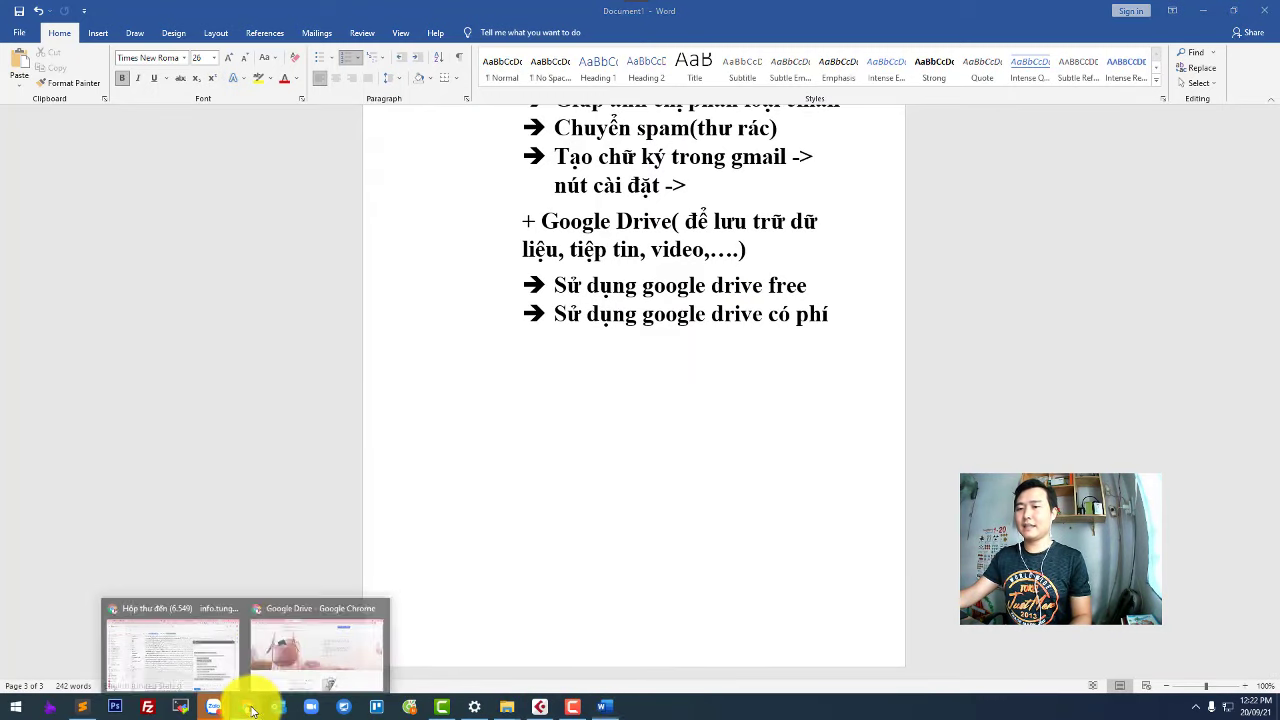
{"action": "left_click", "coordinate": [300, 630]}
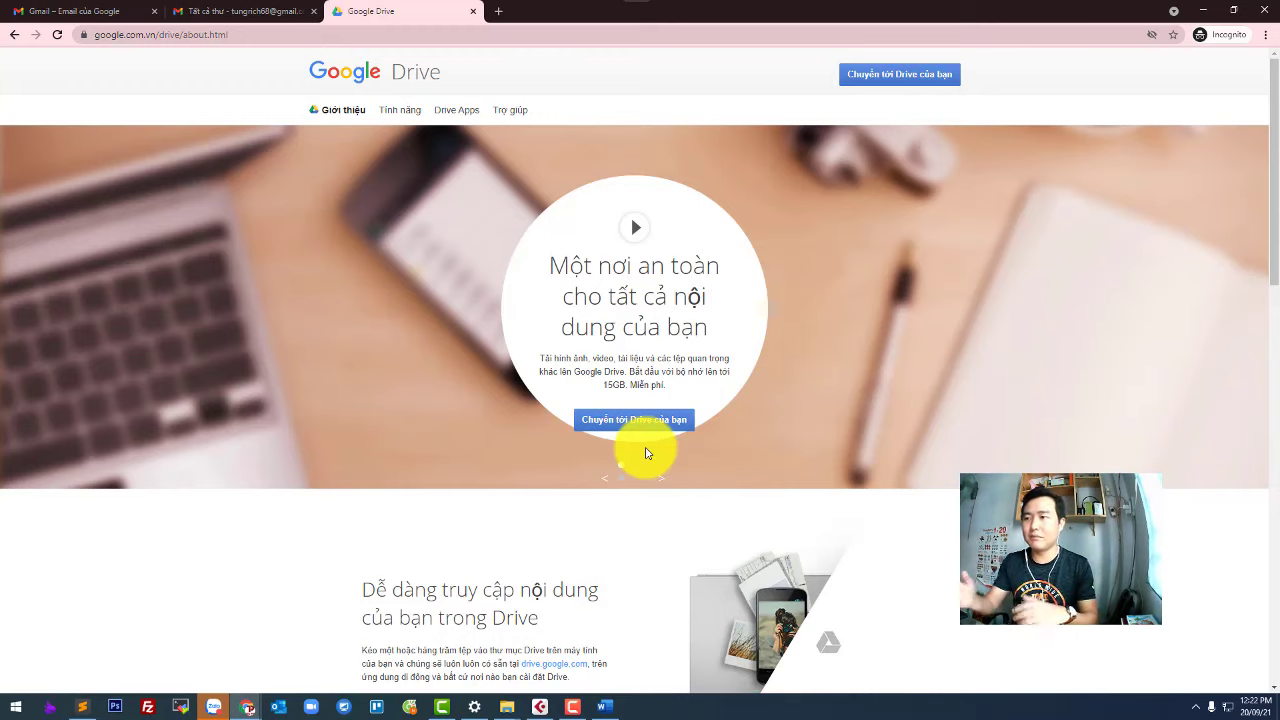
{"action": "scroll", "coordinate": [645, 453], "scroll_direction": "down", "scroll_amount": 1}
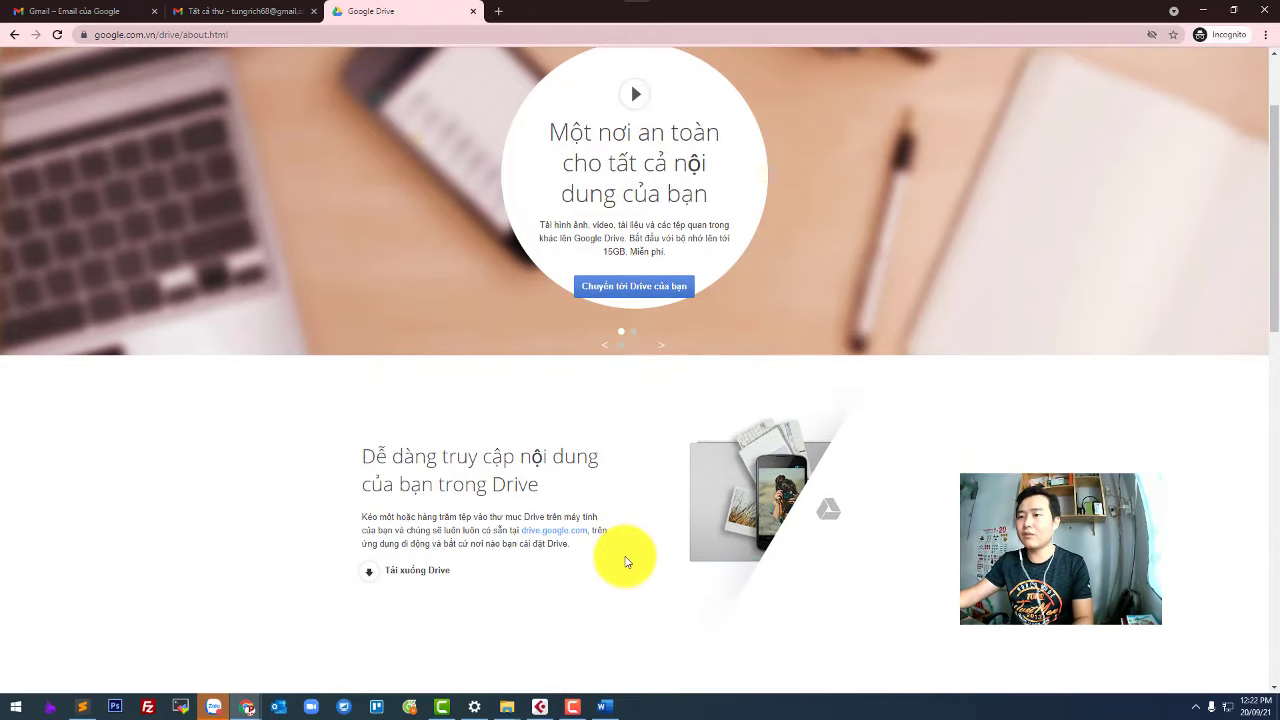
{"action": "scroll", "coordinate": [625, 562], "scroll_direction": "down", "scroll_amount": 7}
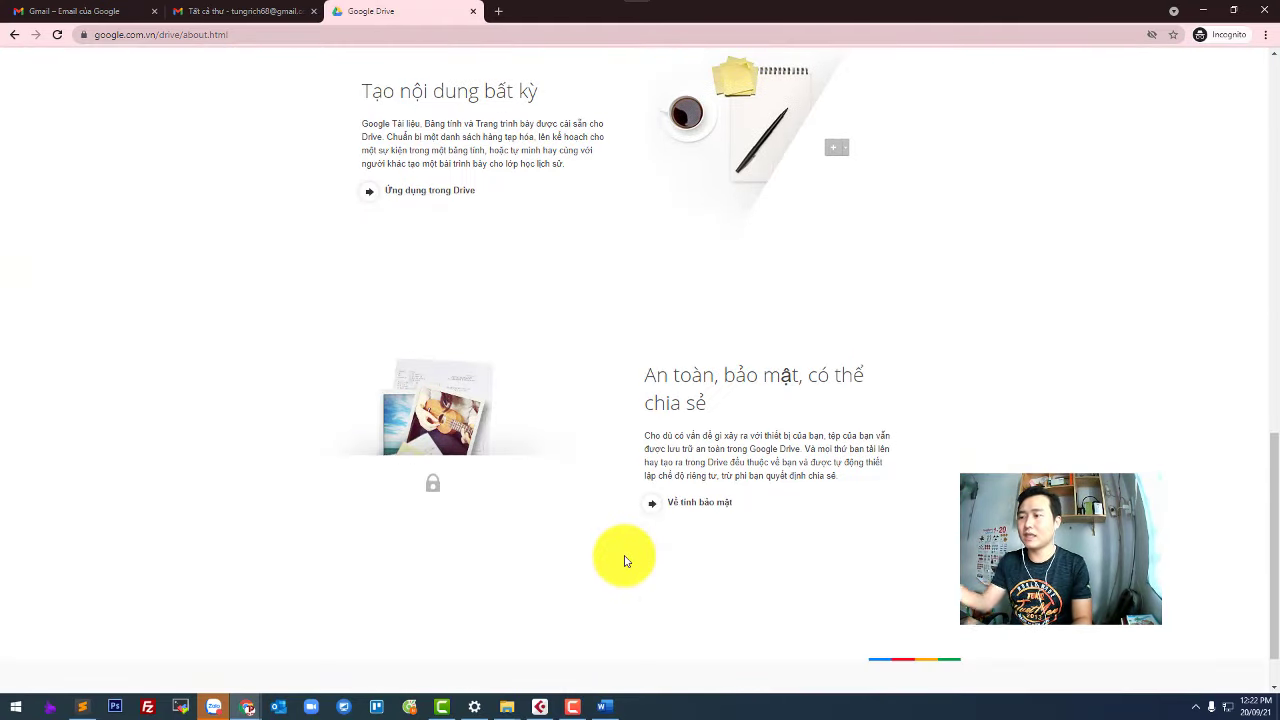
{"action": "scroll", "coordinate": [608, 500], "scroll_direction": "up", "scroll_amount": 8}
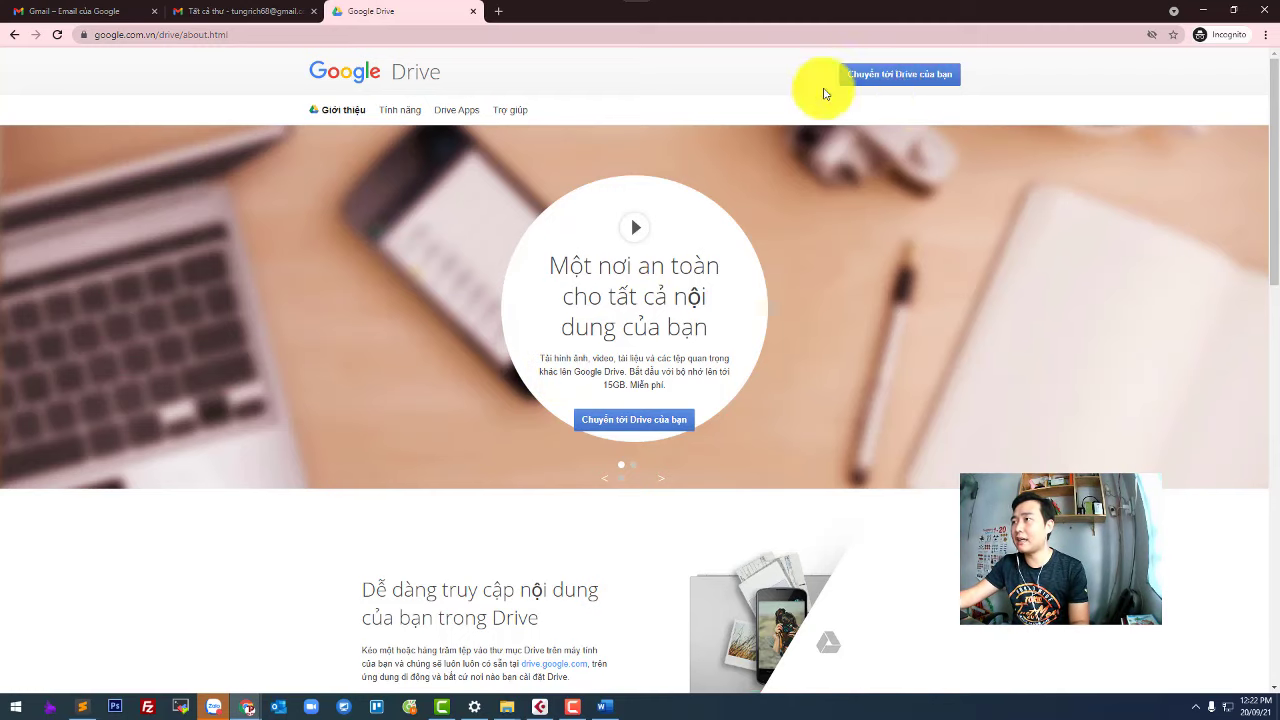
Go to My Drive and create a new folder named 'Tài Liệu Mật' there.
{"action": "left_click", "coordinate": [879, 88]}
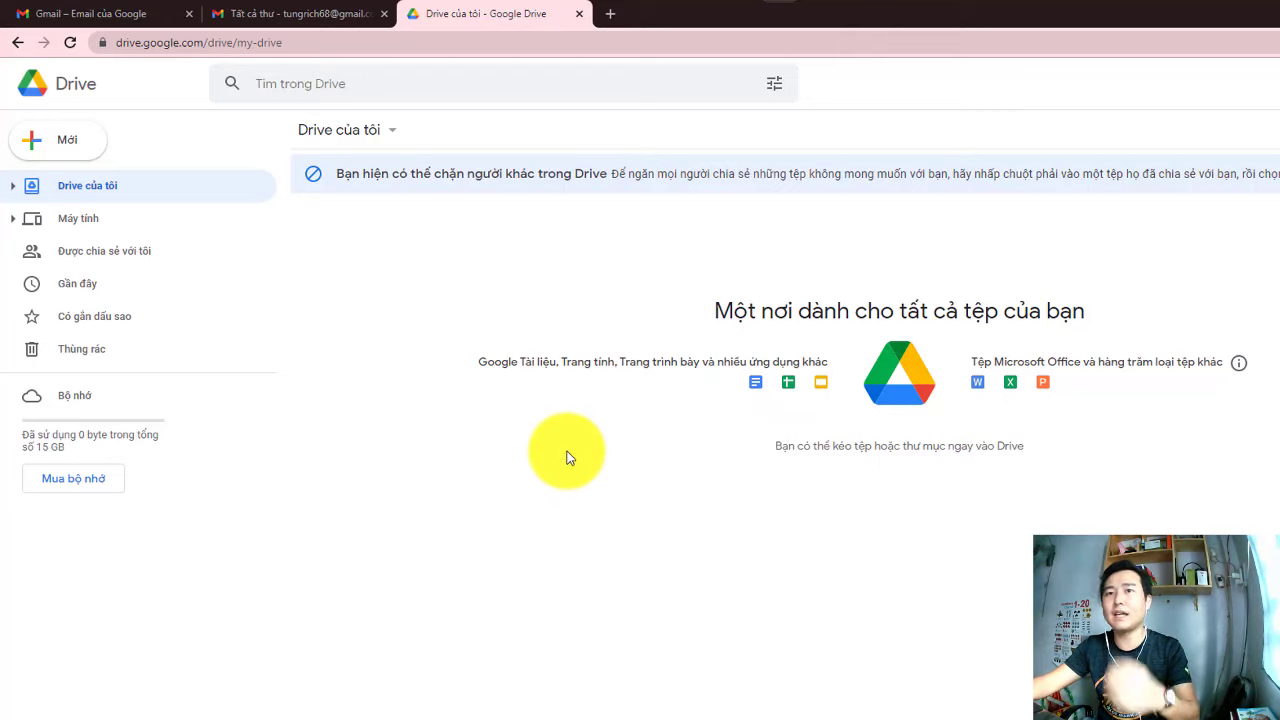
{"action": "right_click", "coordinate": [374, 253]}
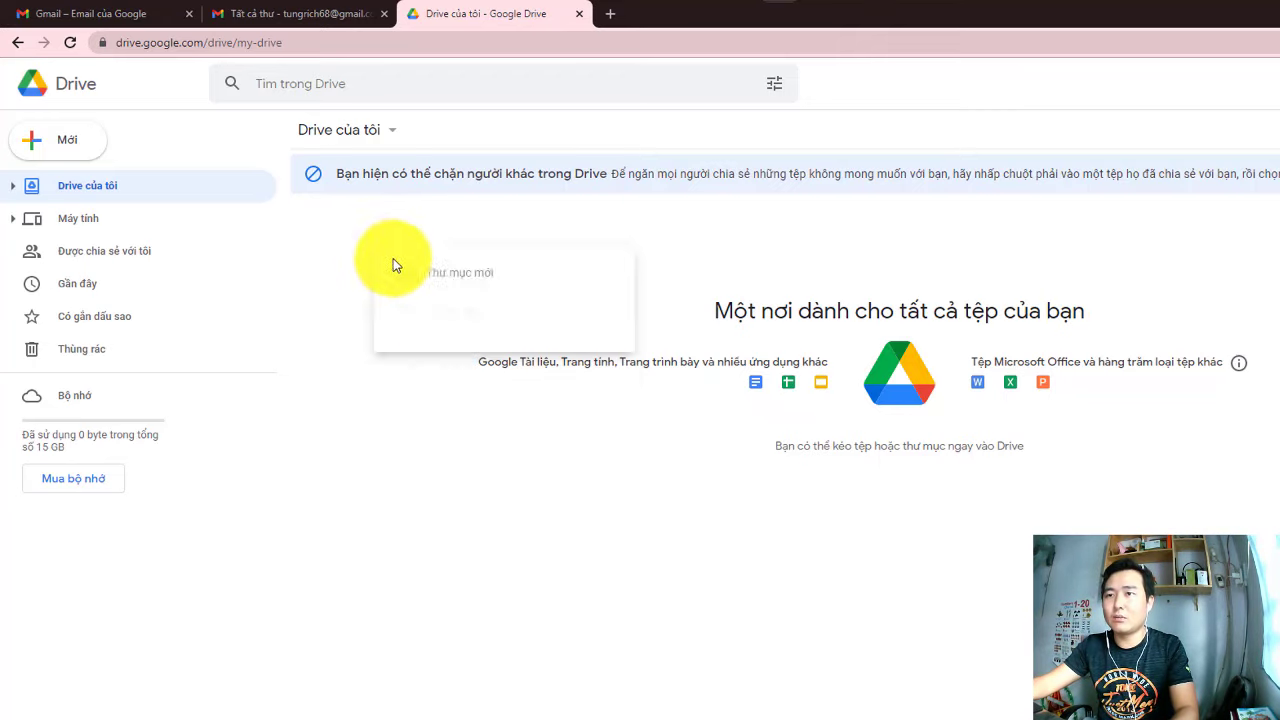
{"action": "left_click", "coordinate": [739, 575]}
{"action": "right_click", "coordinate": [459, 280]}
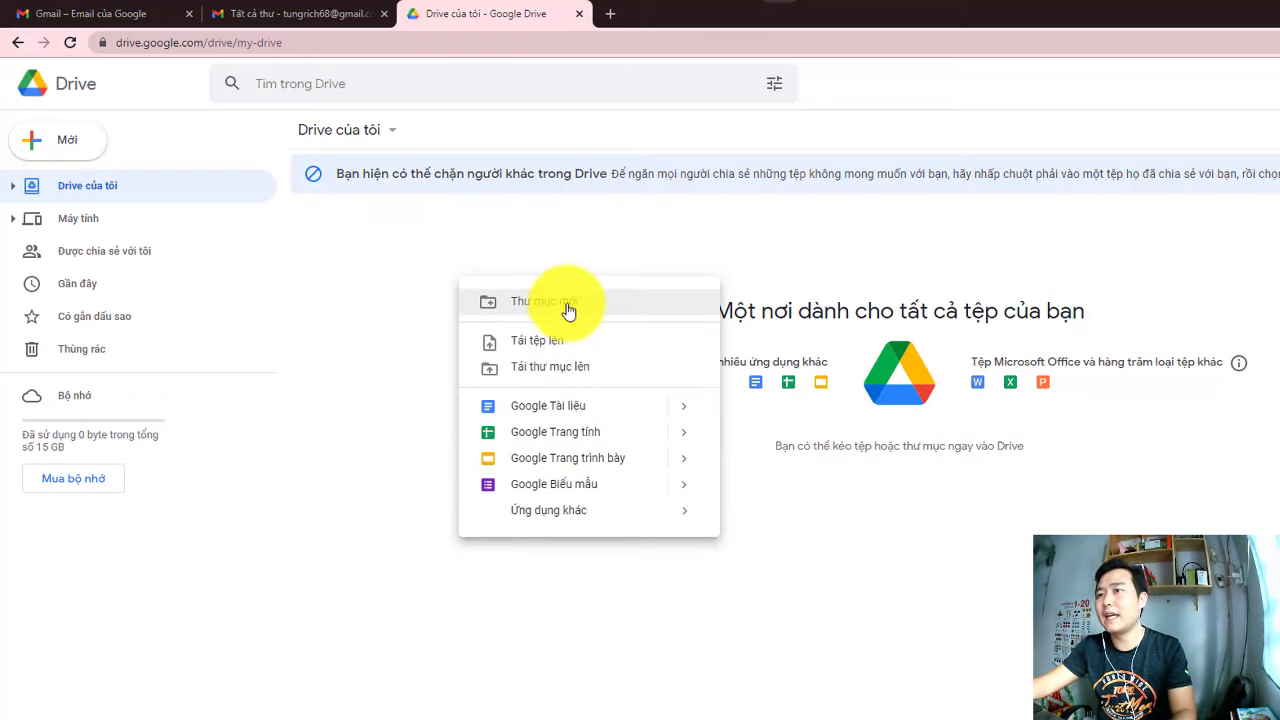
{"action": "left_click", "coordinate": [567, 305]}
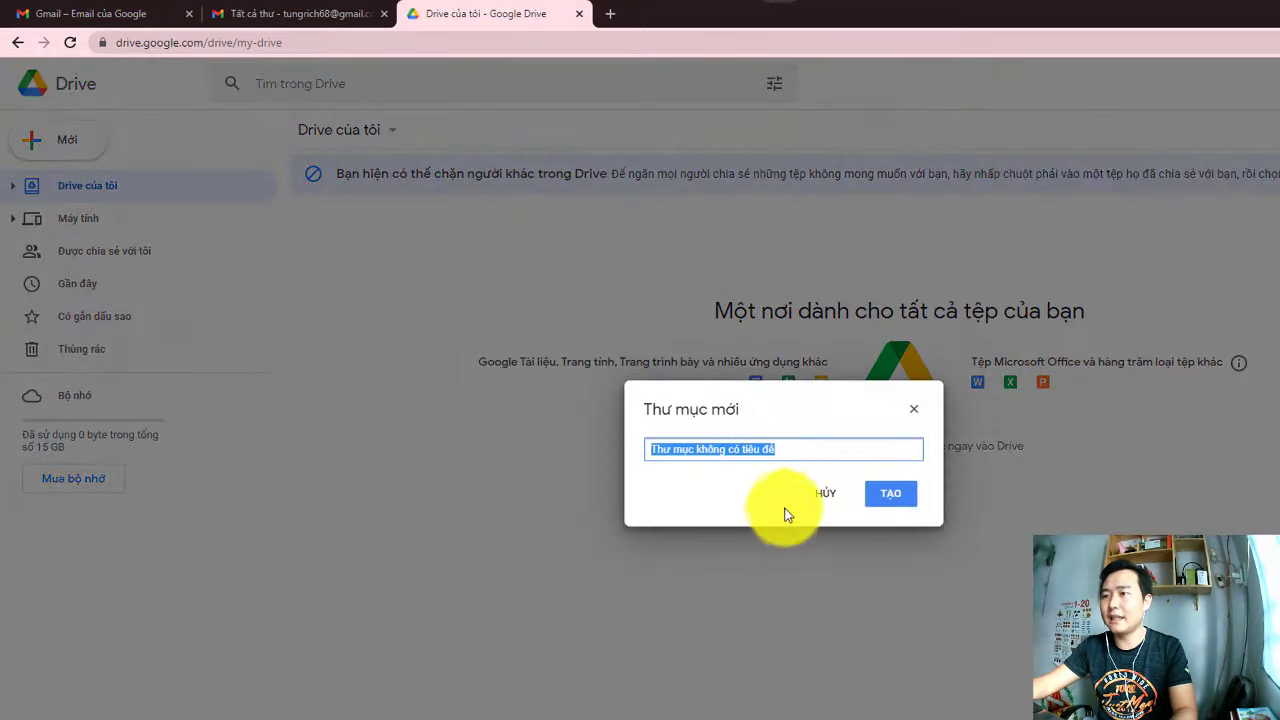
{"action": "key", "text": "BackSpace"}
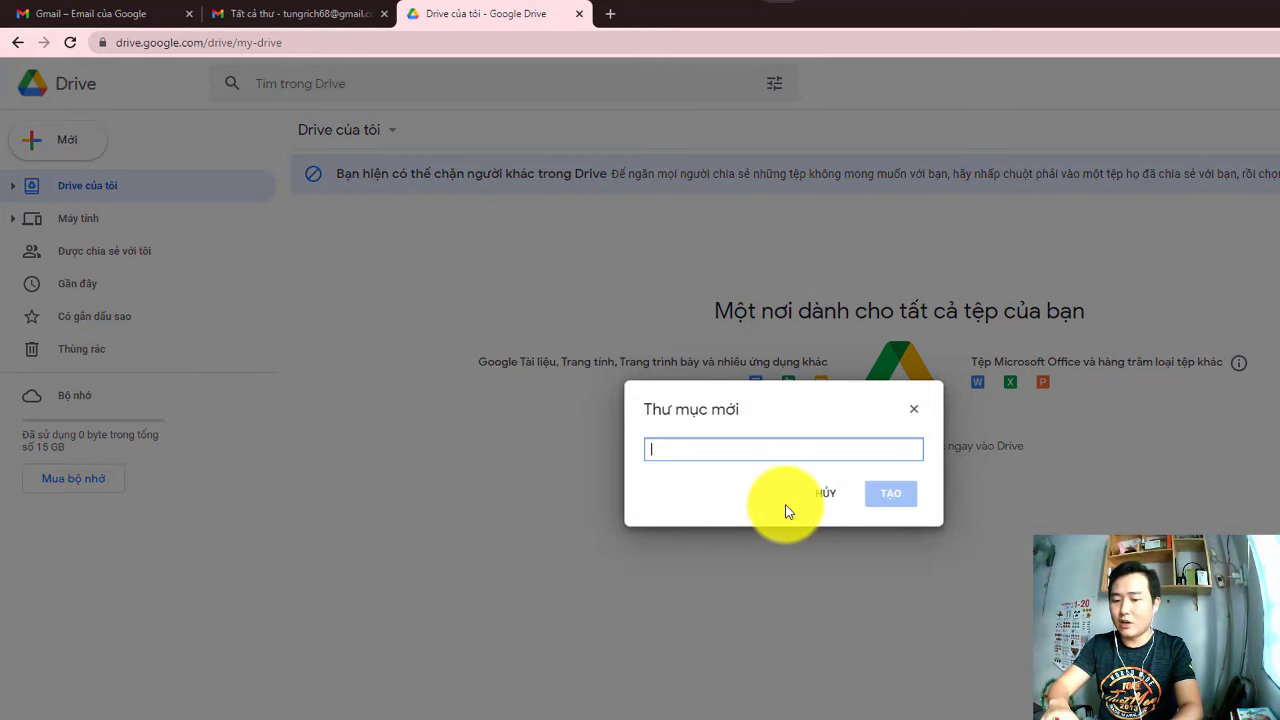
{"action": "type", "text": "Tài Liệu Mật"}
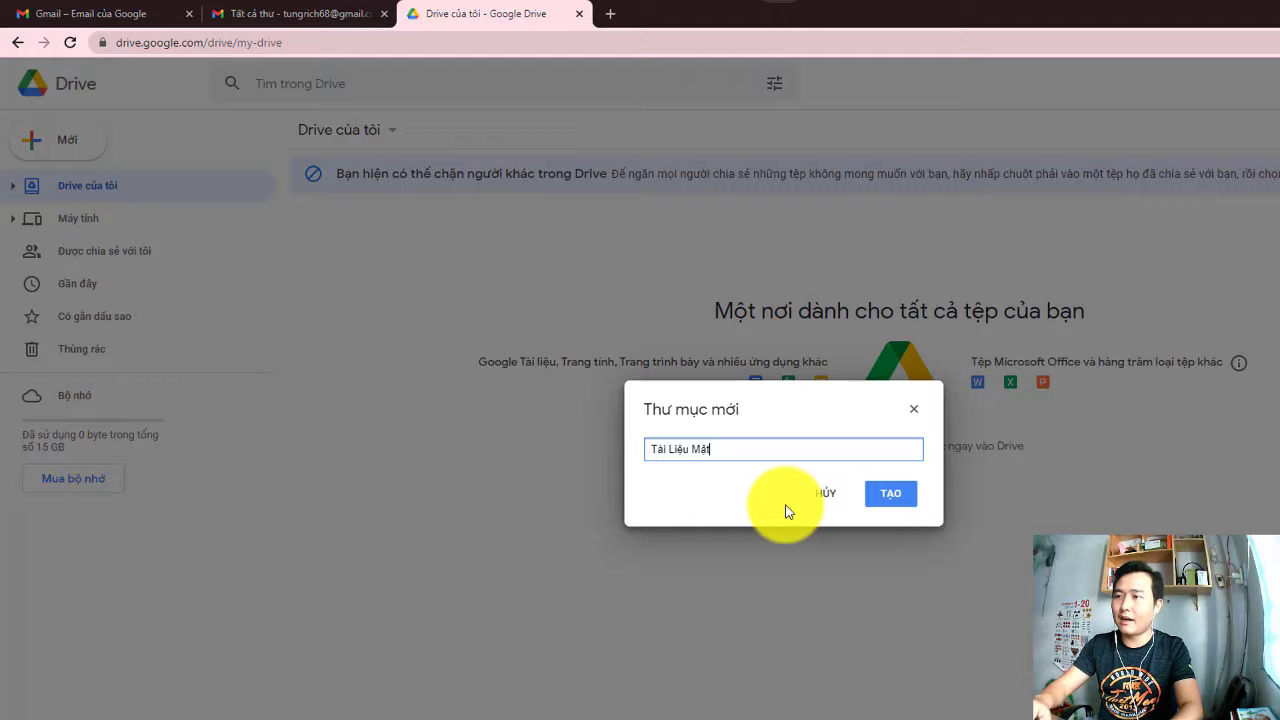
{"action": "key", "text": "Return"}
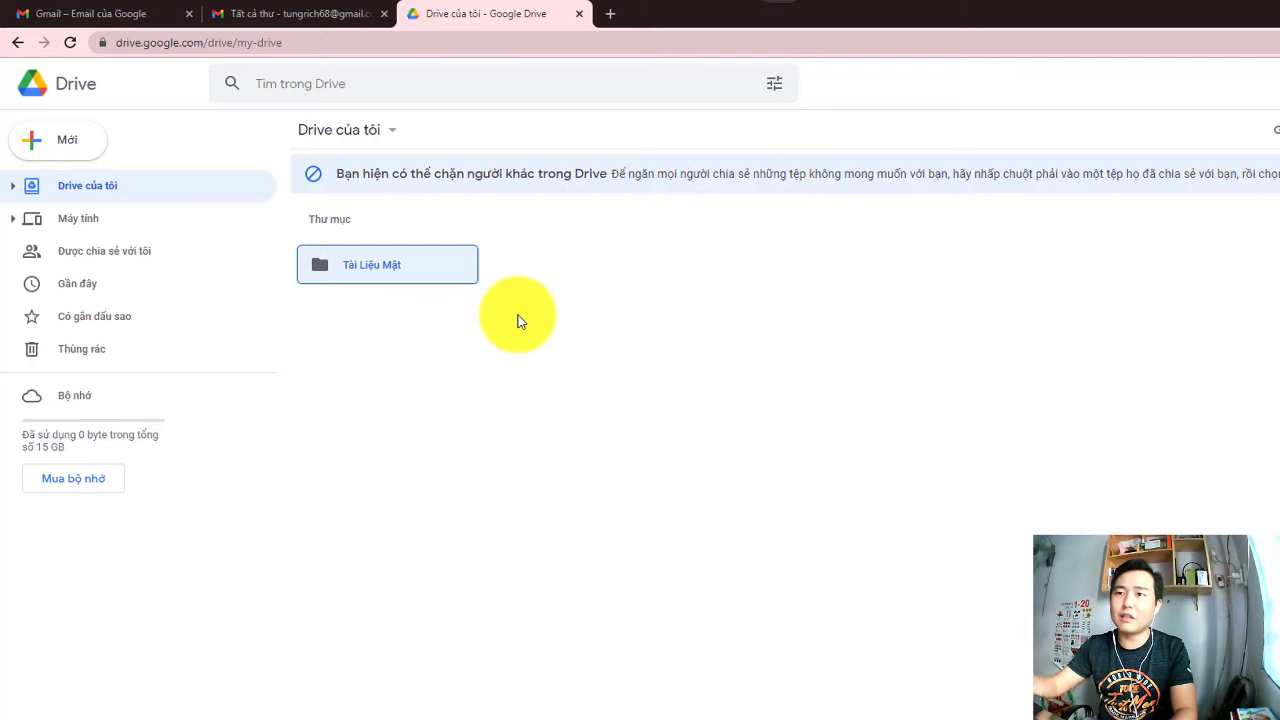
Inside the Tài Liệu Mật folder, create a Google Sheets spreadsheet titled 'Tài Liệu Mật' and close it.
{"action": "double_click", "coordinate": [434, 271]}
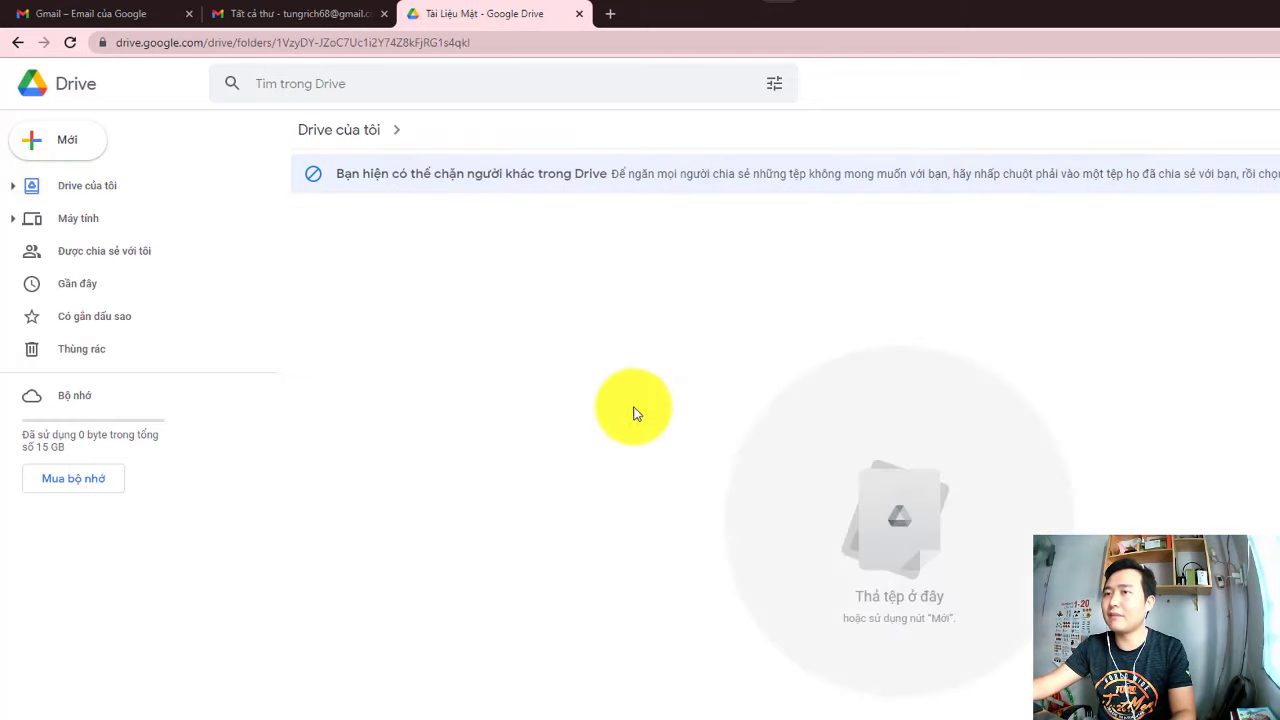
{"action": "right_click", "coordinate": [506, 386]}
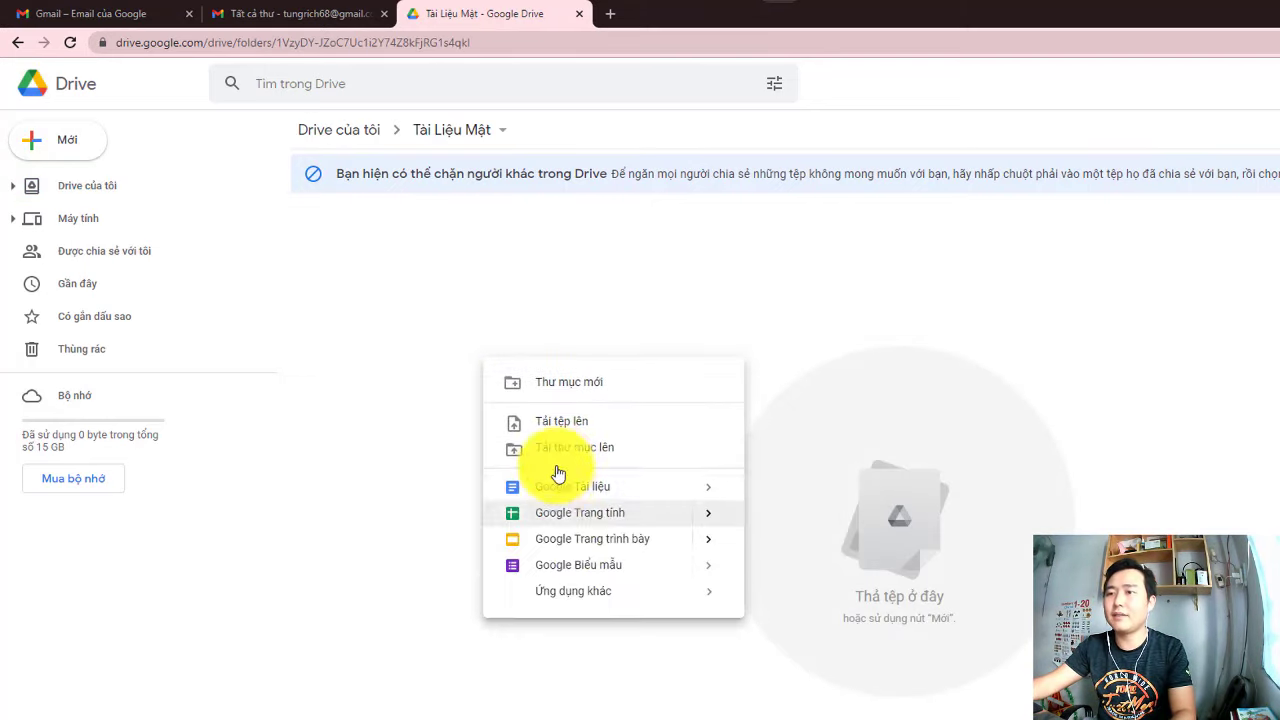
{"action": "left_click", "coordinate": [612, 515]}
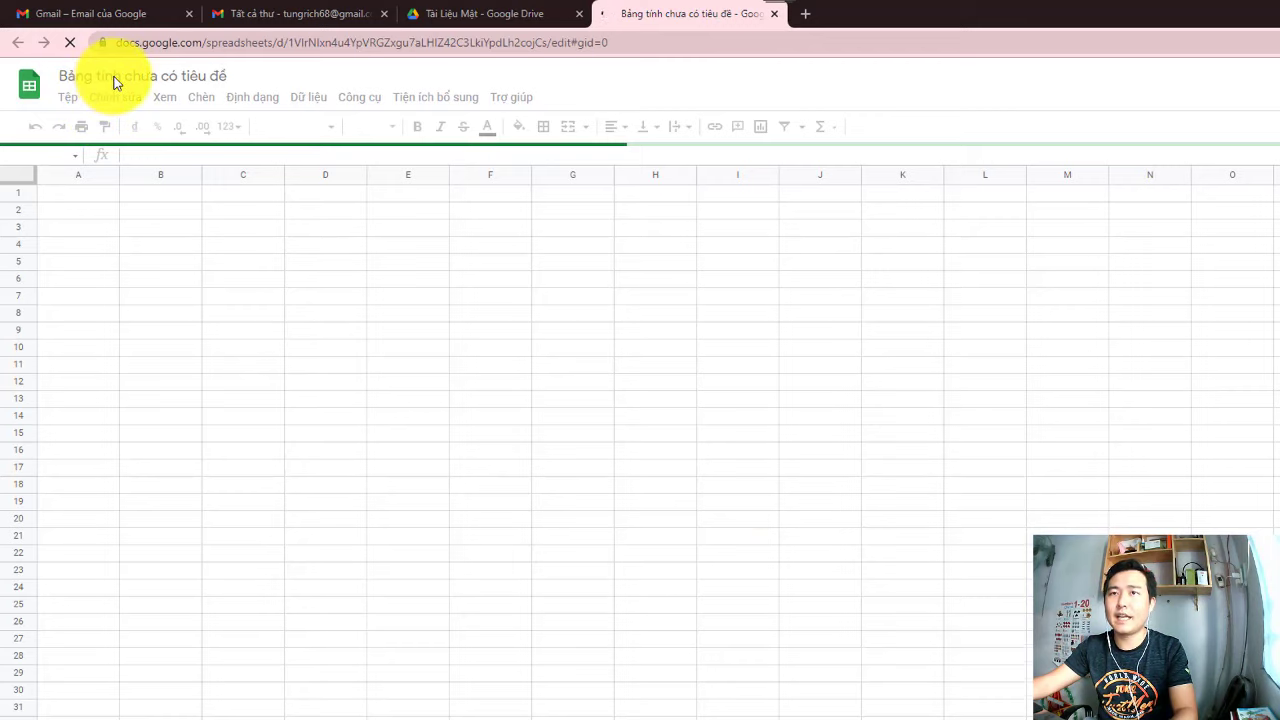
{"action": "left_click", "coordinate": [134, 76]}
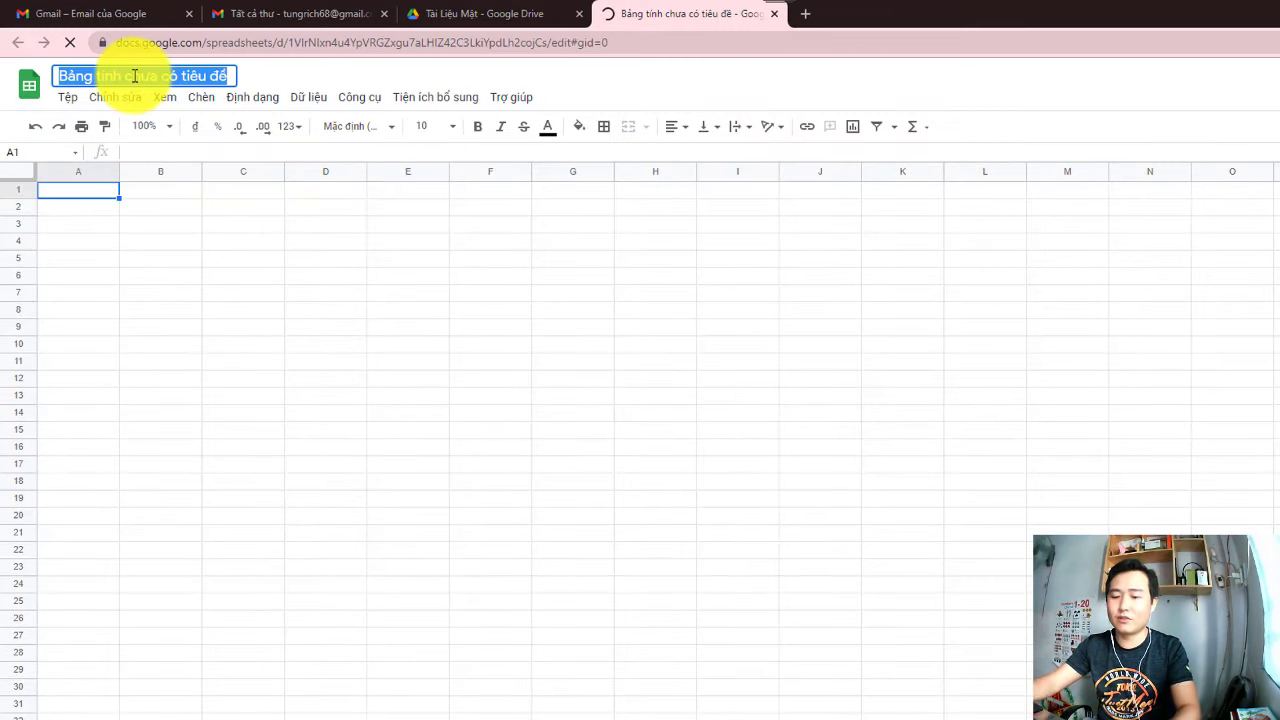
{"action": "type", "text": "Tai"}
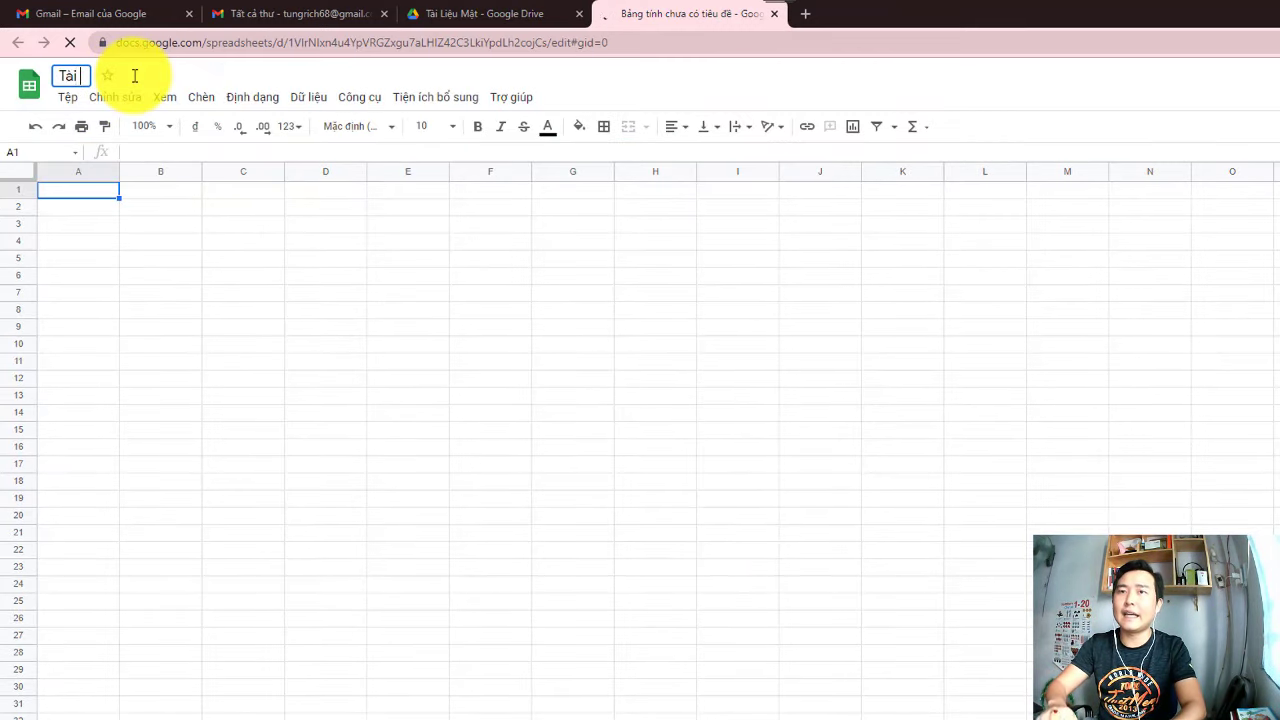
{"action": "type", "text": " Liệu Mật"}
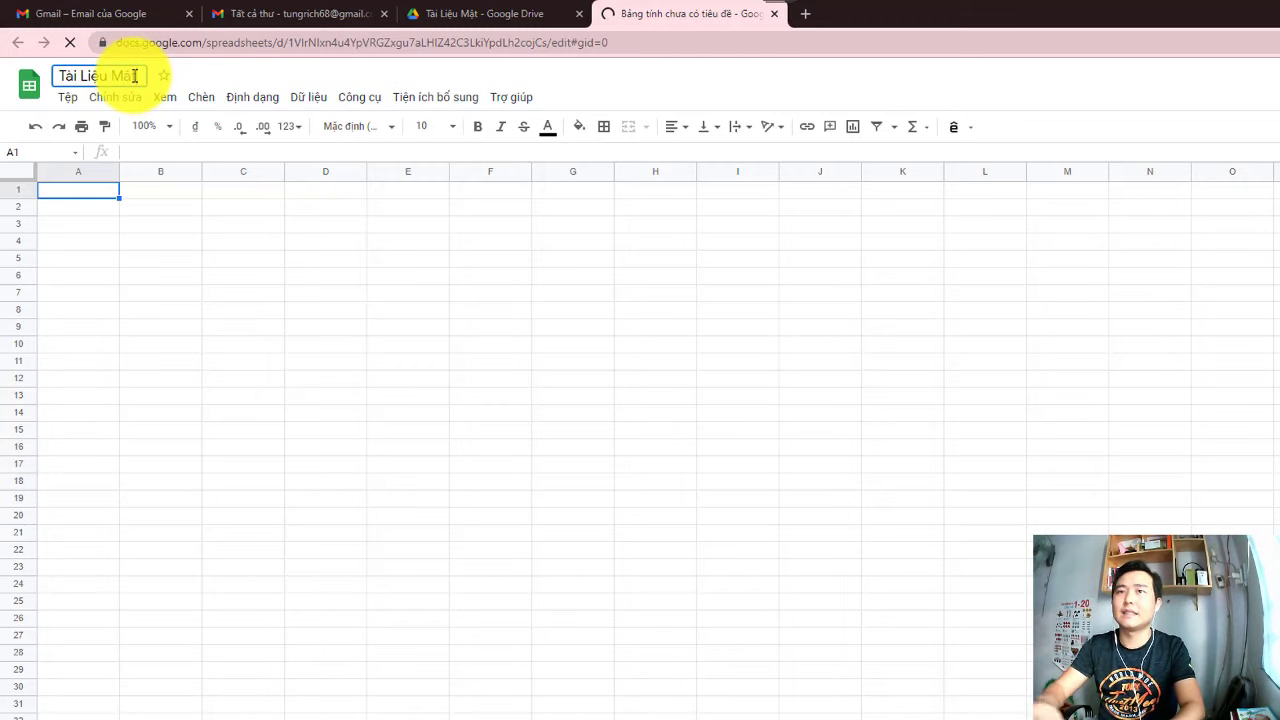
{"action": "left_click", "coordinate": [330, 442]}
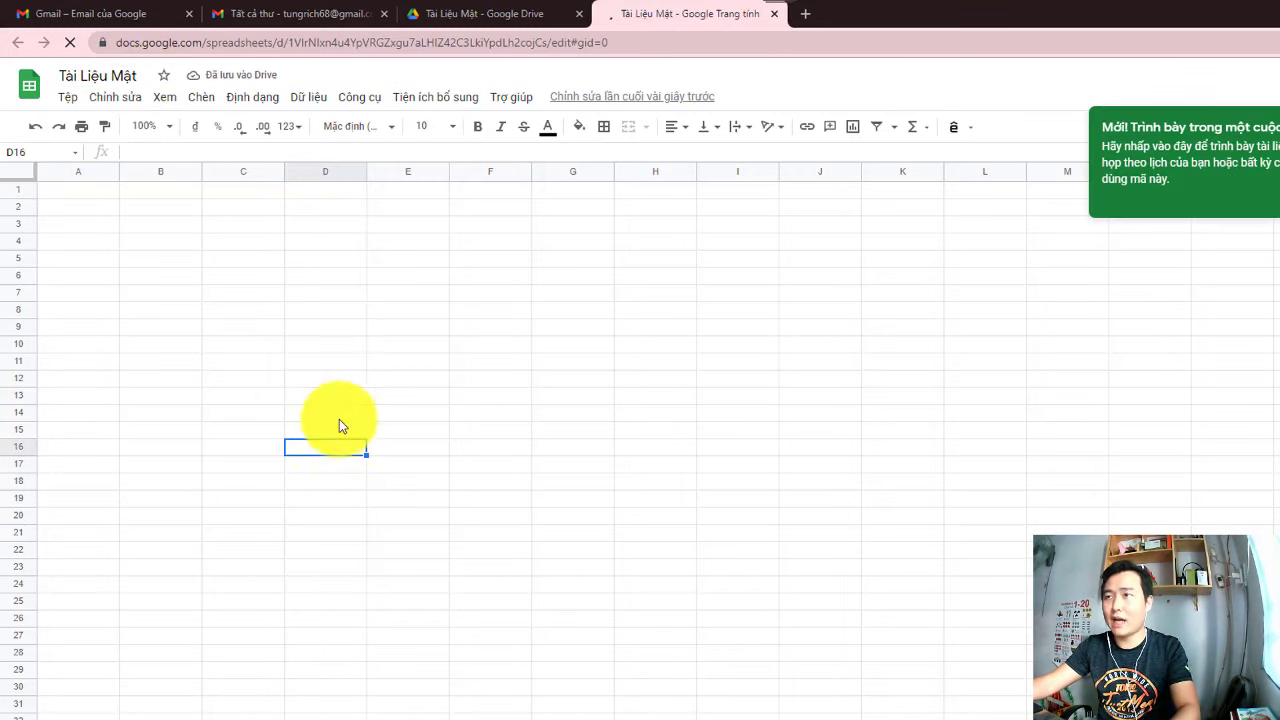
{"action": "left_click", "coordinate": [776, 16]}
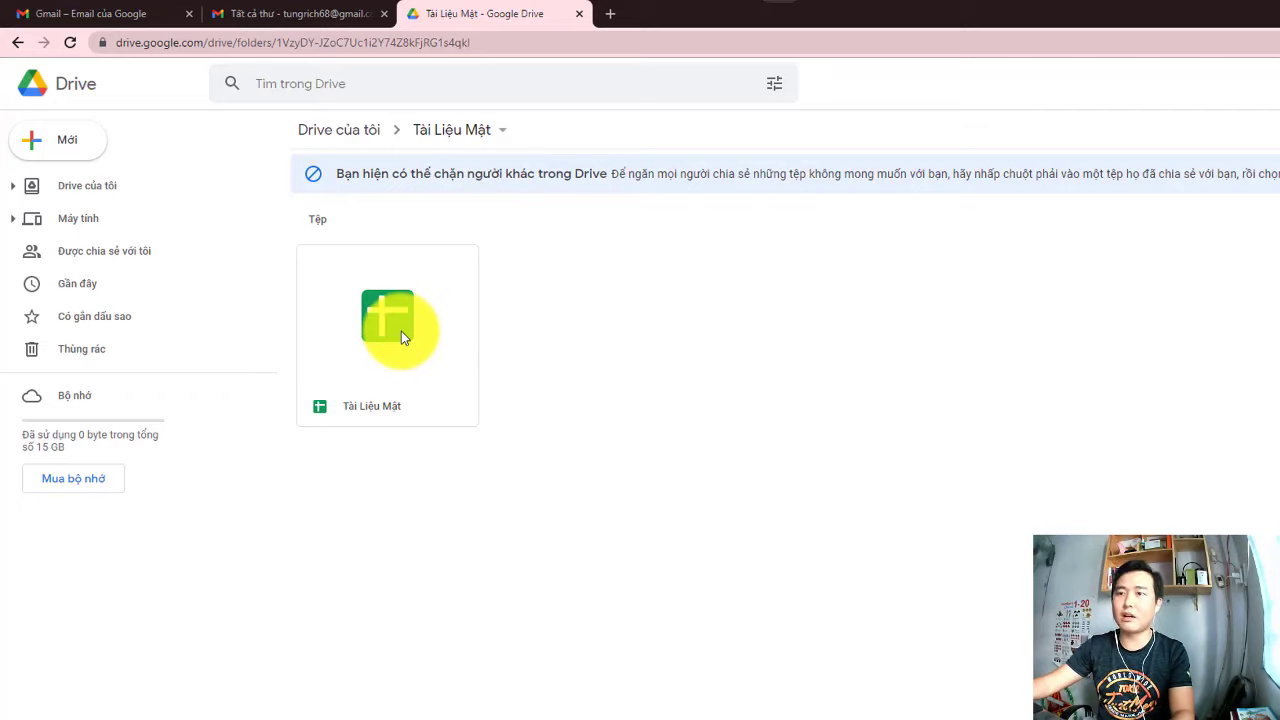
Return to My Drive and bring up the Tài Liệu Mật folder's action menu.
{"action": "left_click", "coordinate": [346, 134]}
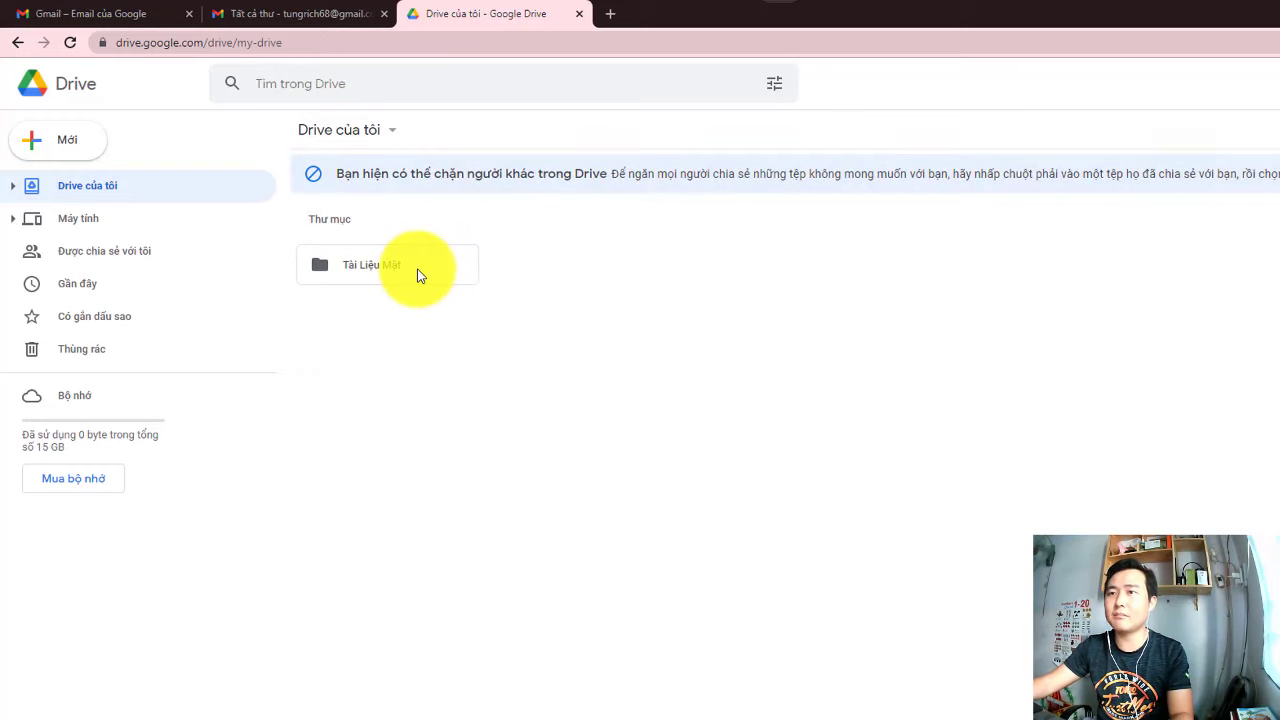
{"action": "right_click", "coordinate": [418, 275]}
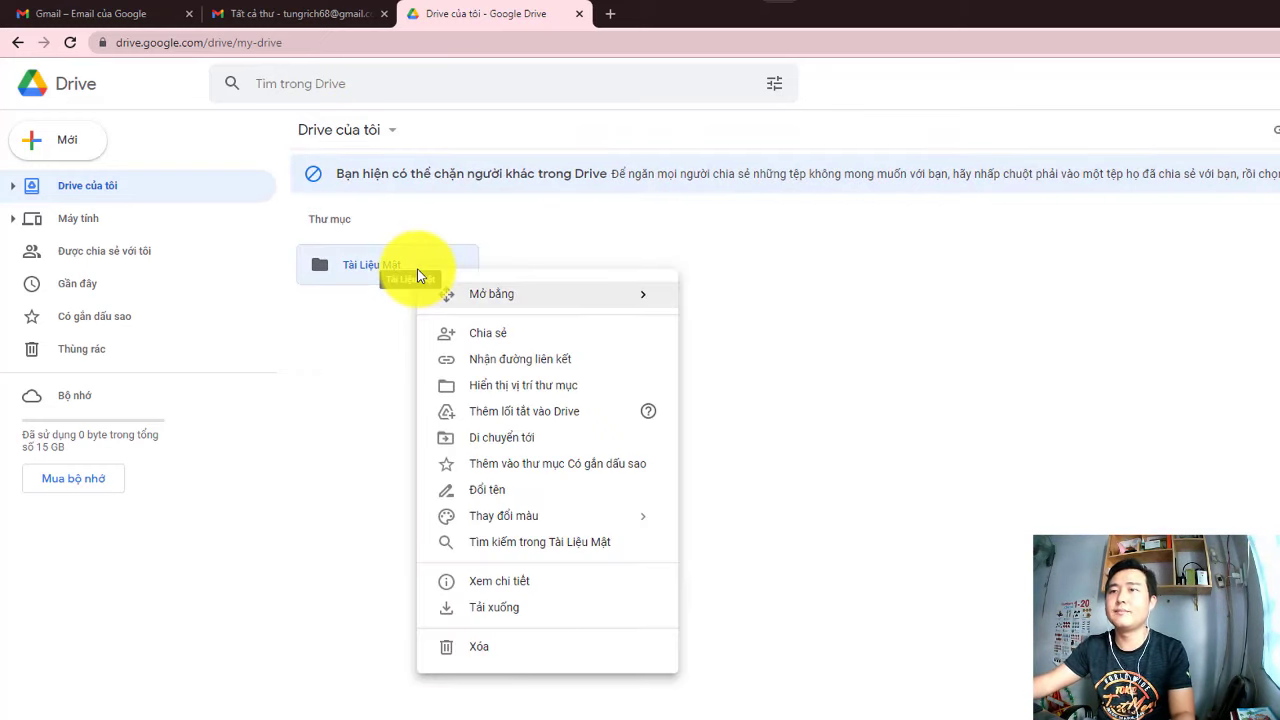
In Word, add an unbulleted line '+ Phân quyền trong google drive' below the paid Drive bullet.
{"action": "key", "text": "alt+Tab"}
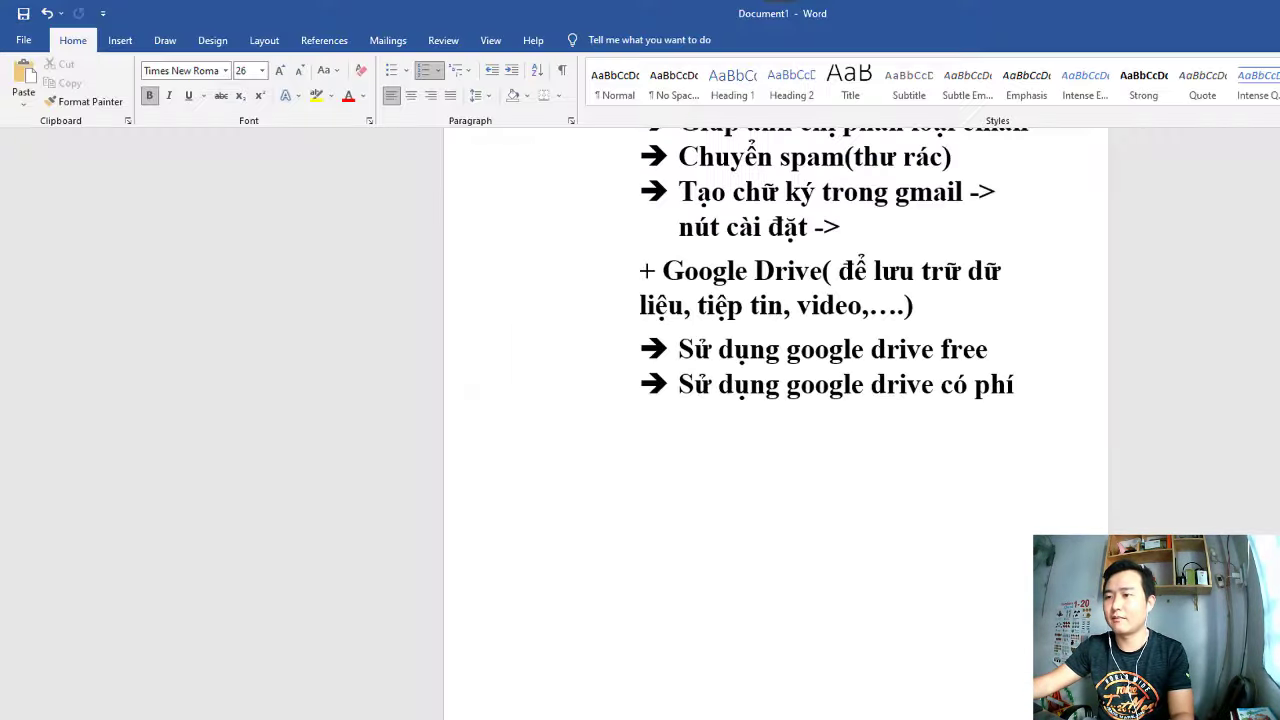
{"action": "key", "text": "Return"}
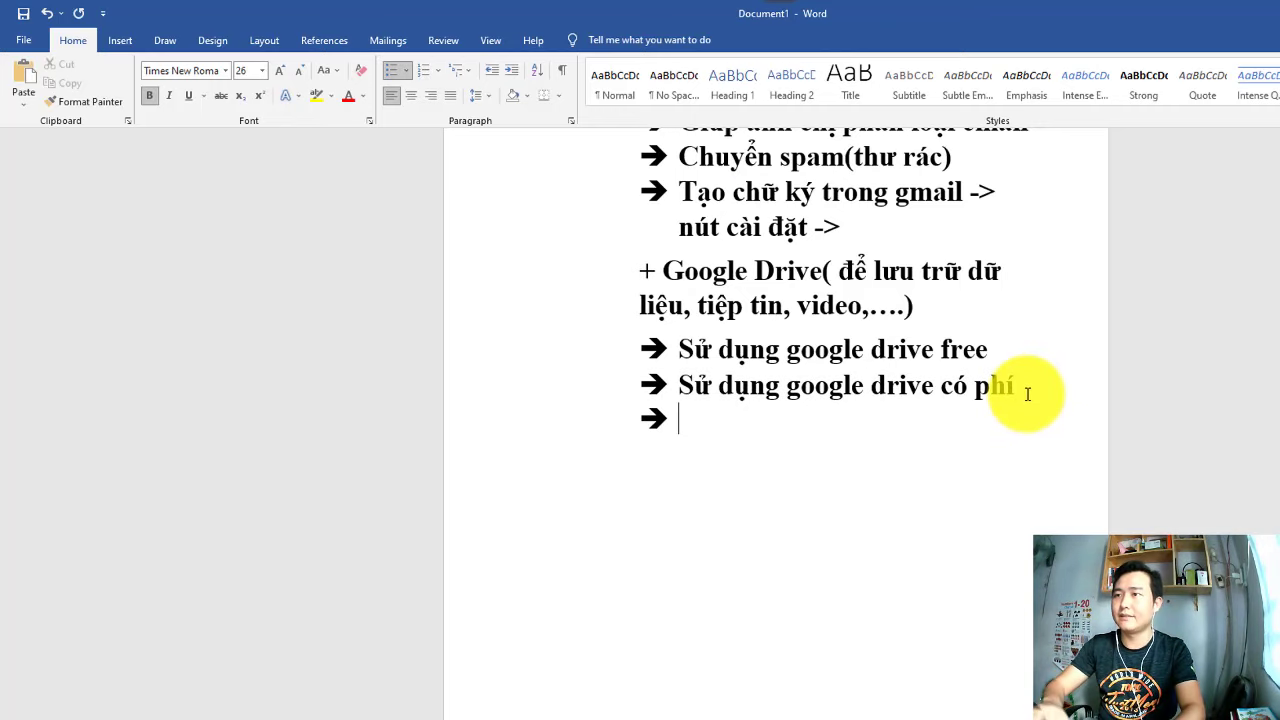
{"action": "key", "text": "Return"}
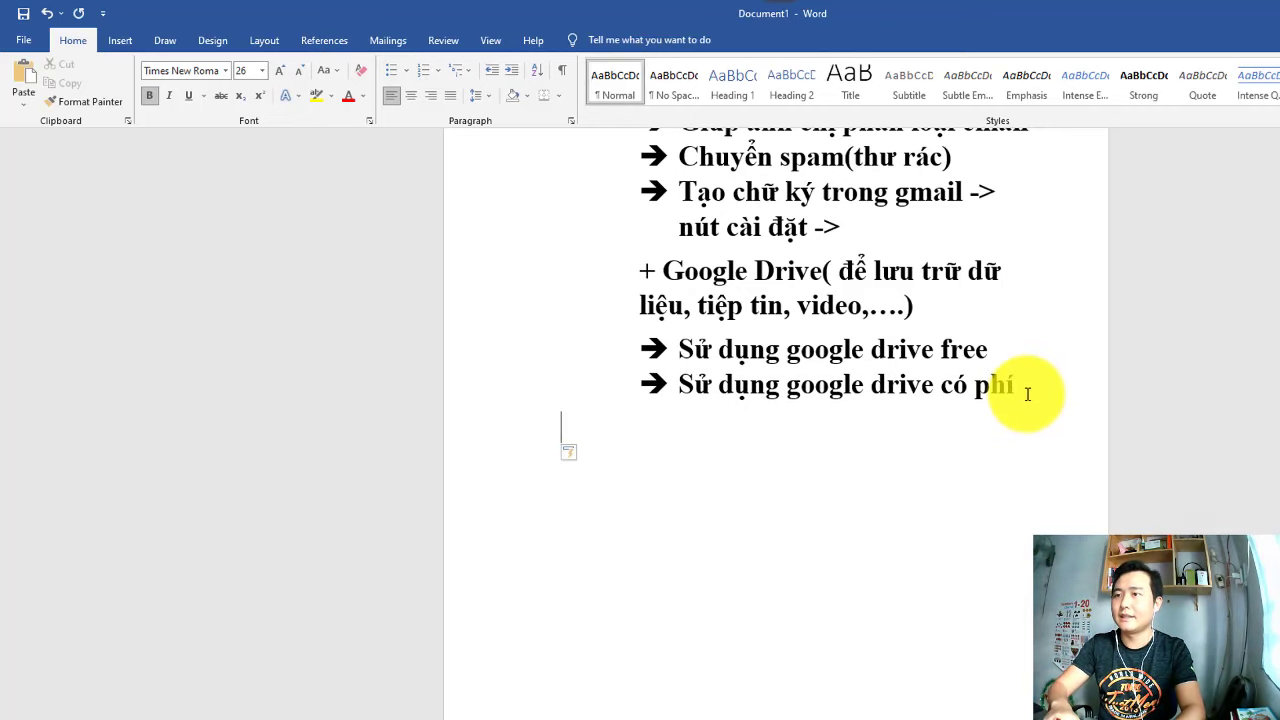
{"action": "type", "text": "+ "}
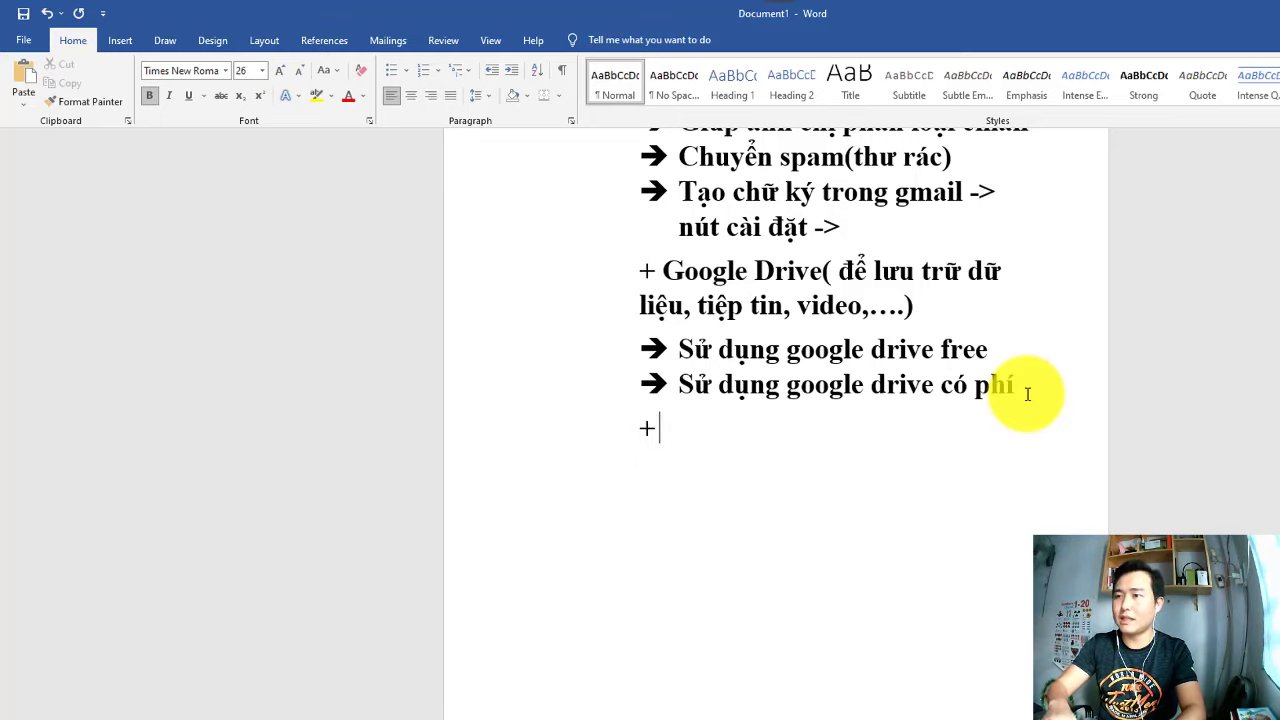
{"action": "type", "text": "Phan quyền trong"}
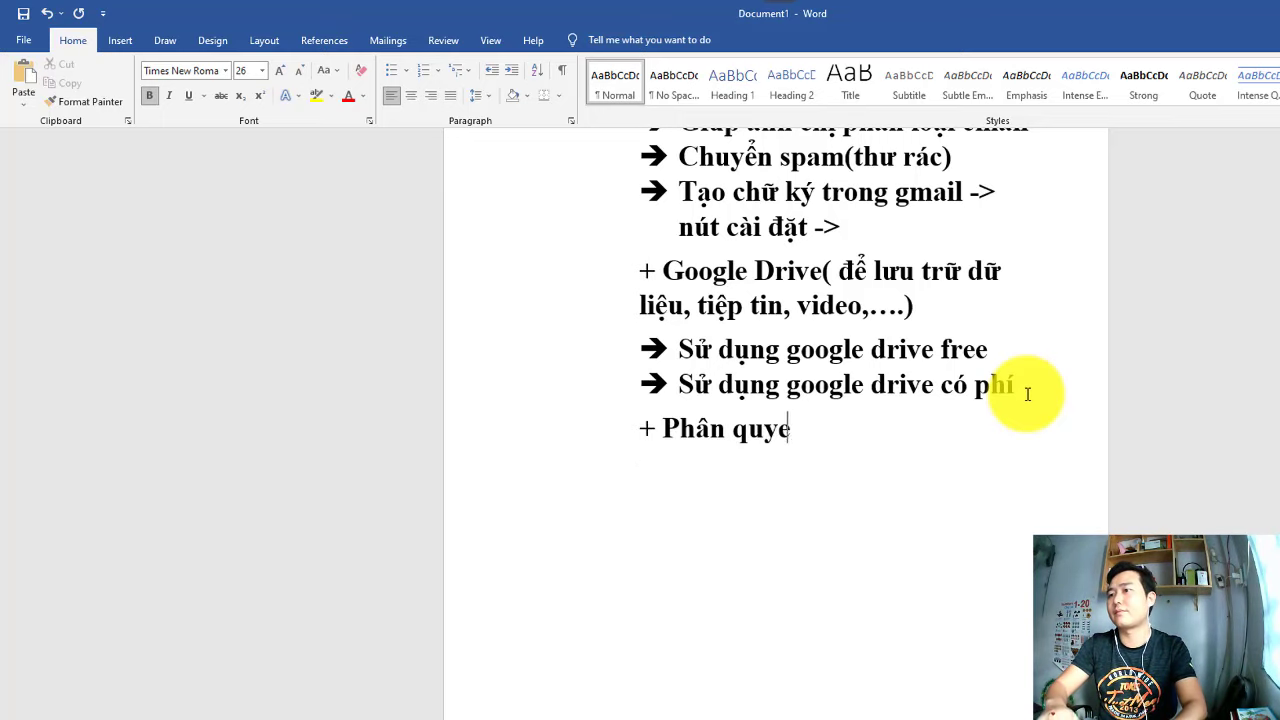
{"action": "type", "text": " g"}
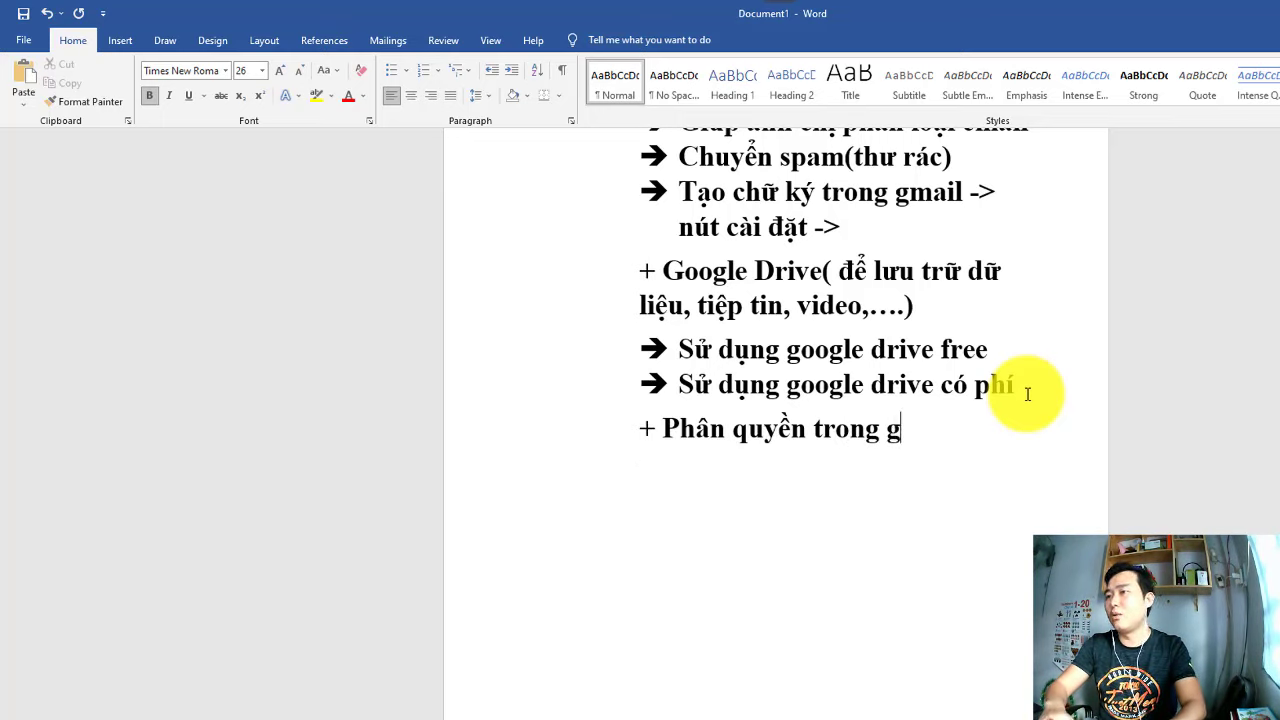
{"action": "type", "text": "oogle driv"}
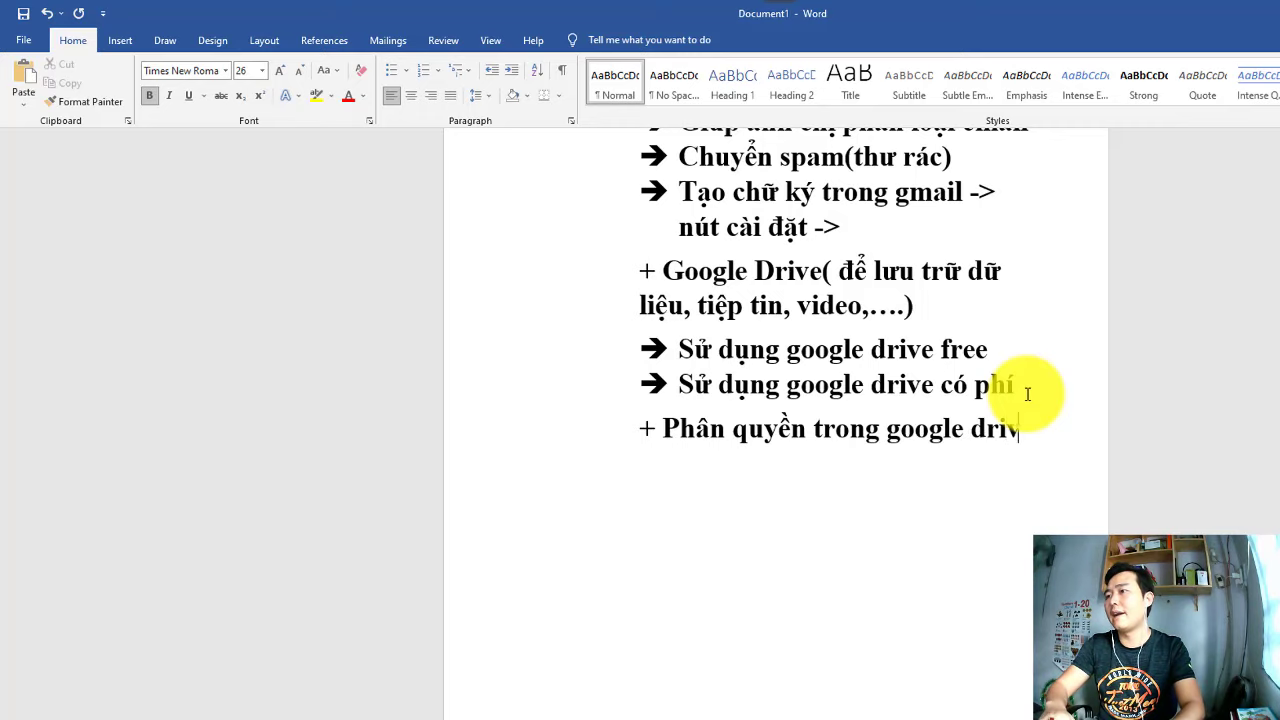
{"action": "type", "text": "e"}
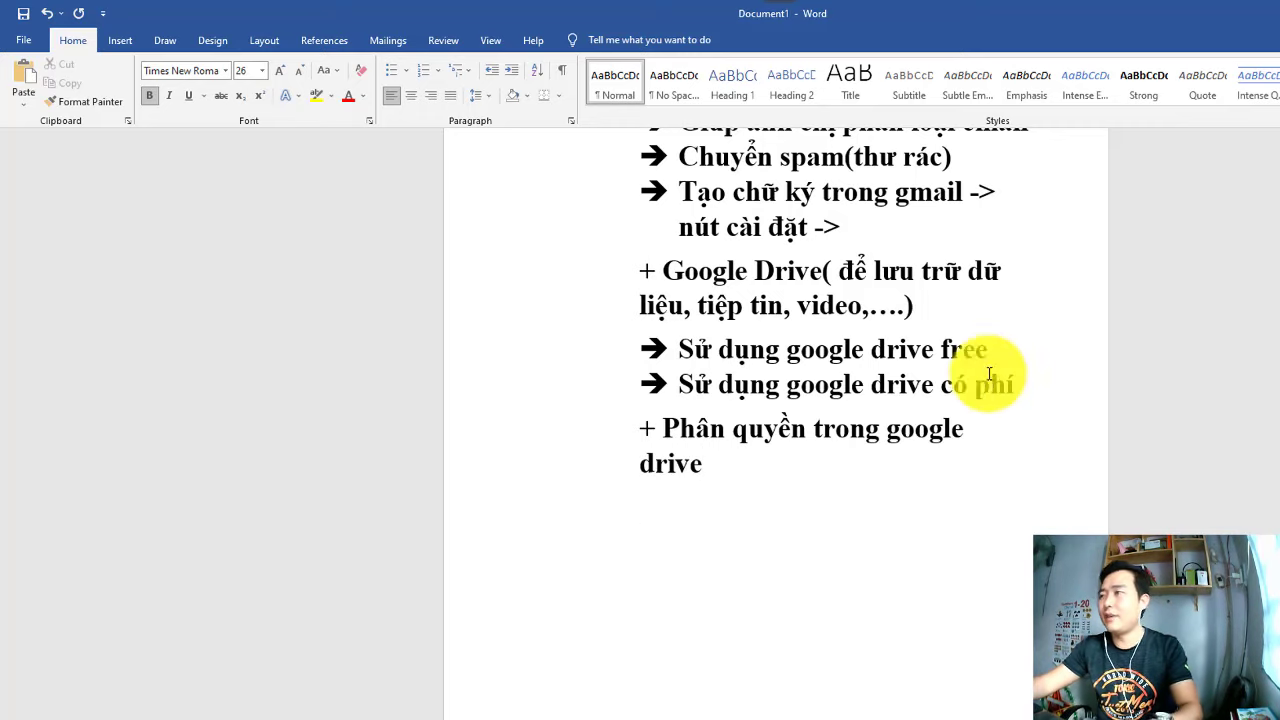
Share the Tài Liệu Mật folder with the suggested contact, adding the message 'chia sẻ tài liệu này cho bạn nhé'.
{"action": "key", "text": "alt+Tab"}
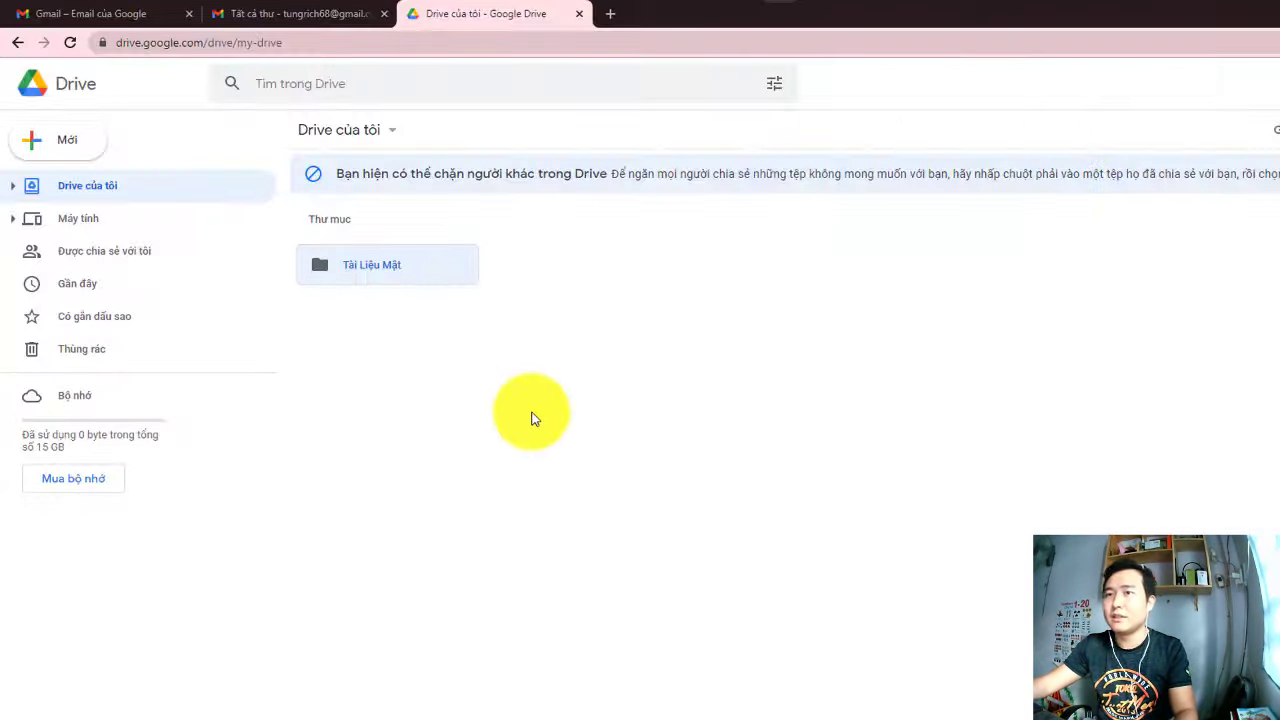
{"action": "left_click_drag", "start_coordinate": [422, 269], "coordinate": [422, 270]}
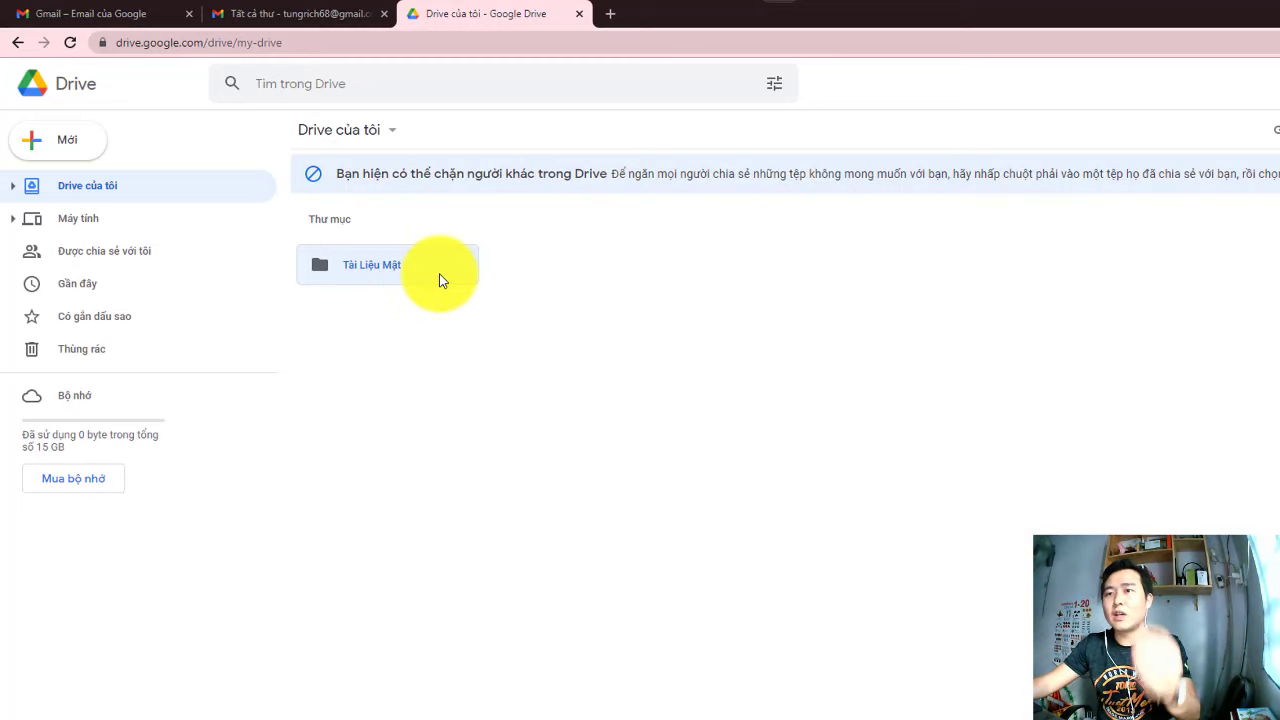
{"action": "right_click", "coordinate": [439, 273]}
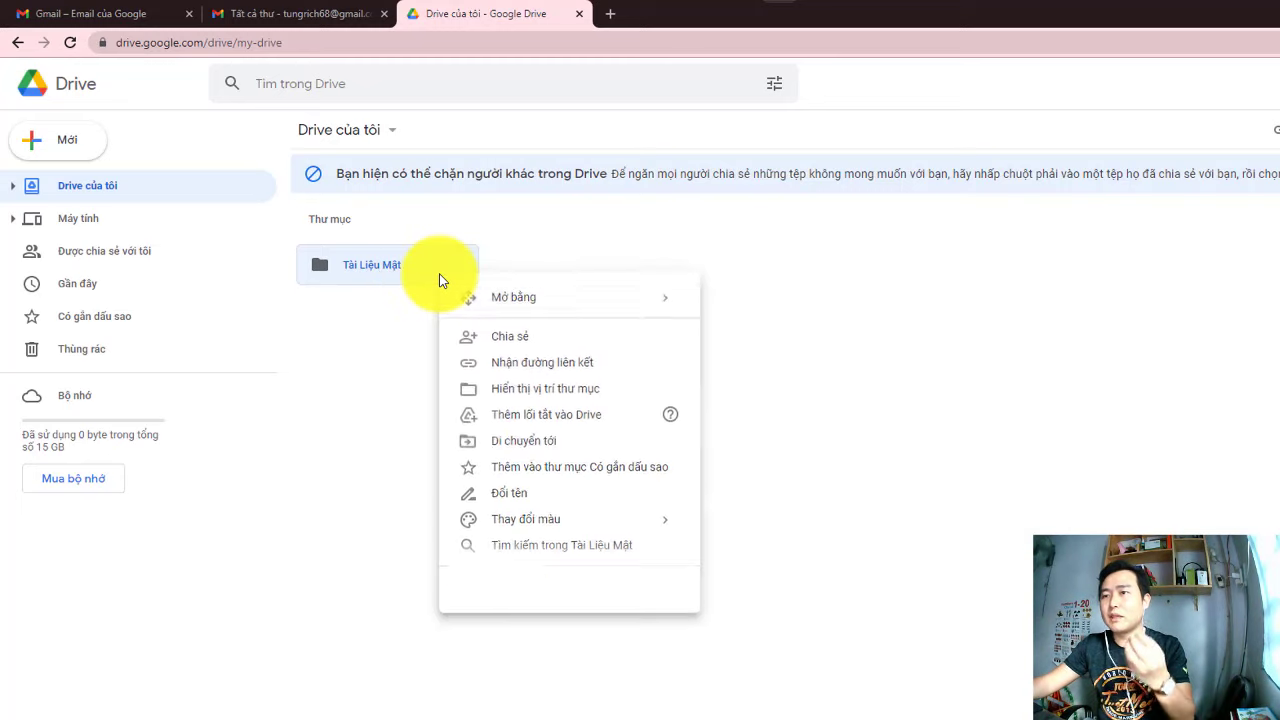
{"action": "left_click", "coordinate": [506, 343]}
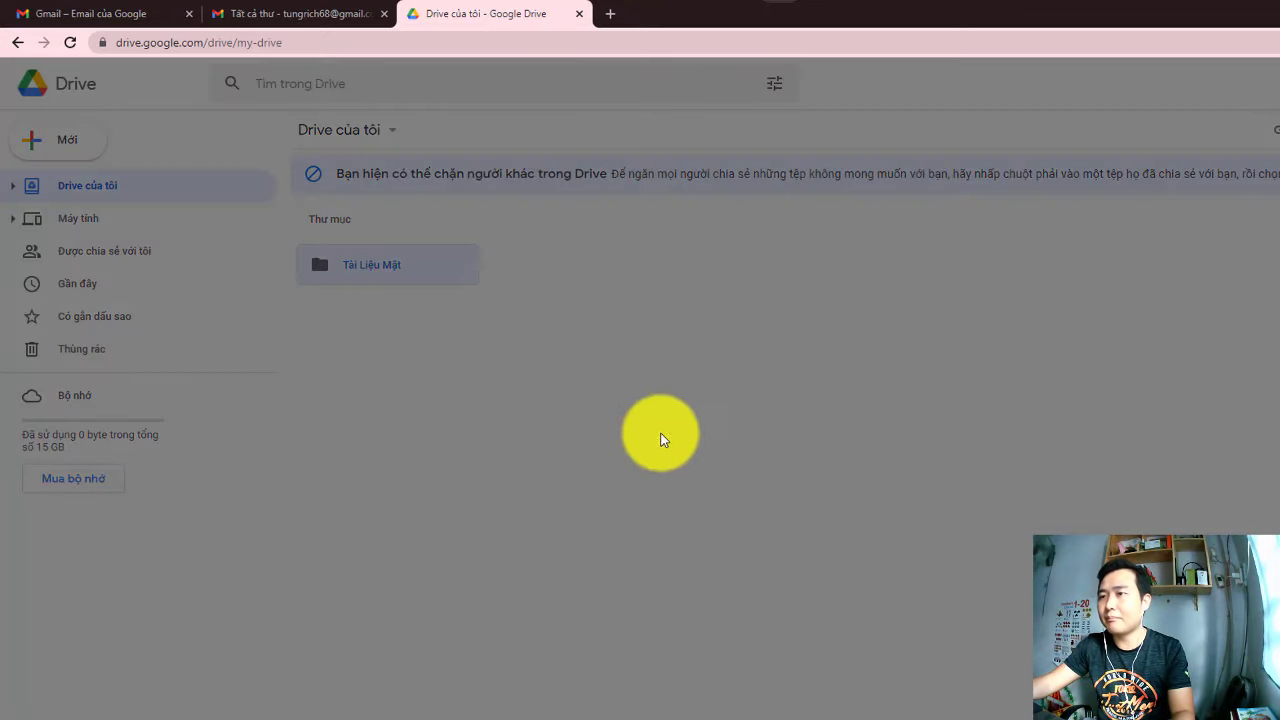
{"action": "left_click", "coordinate": [685, 370]}
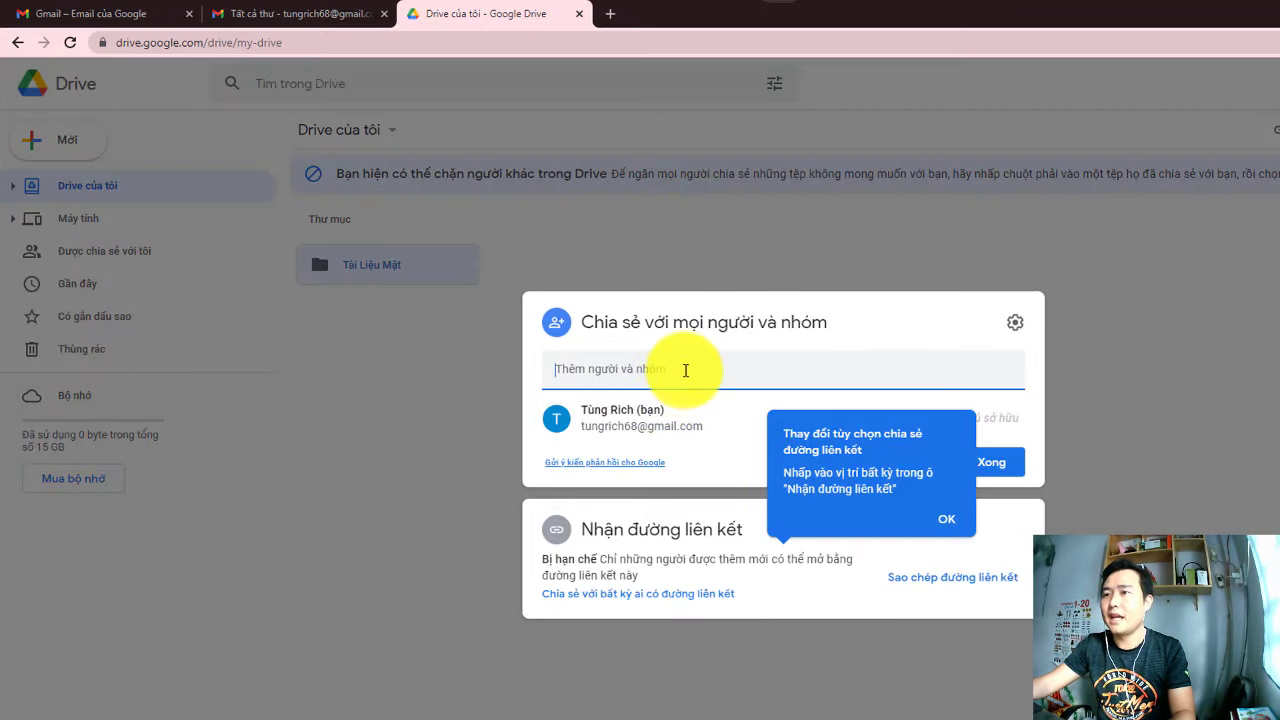
{"action": "left_click", "coordinate": [720, 421]}
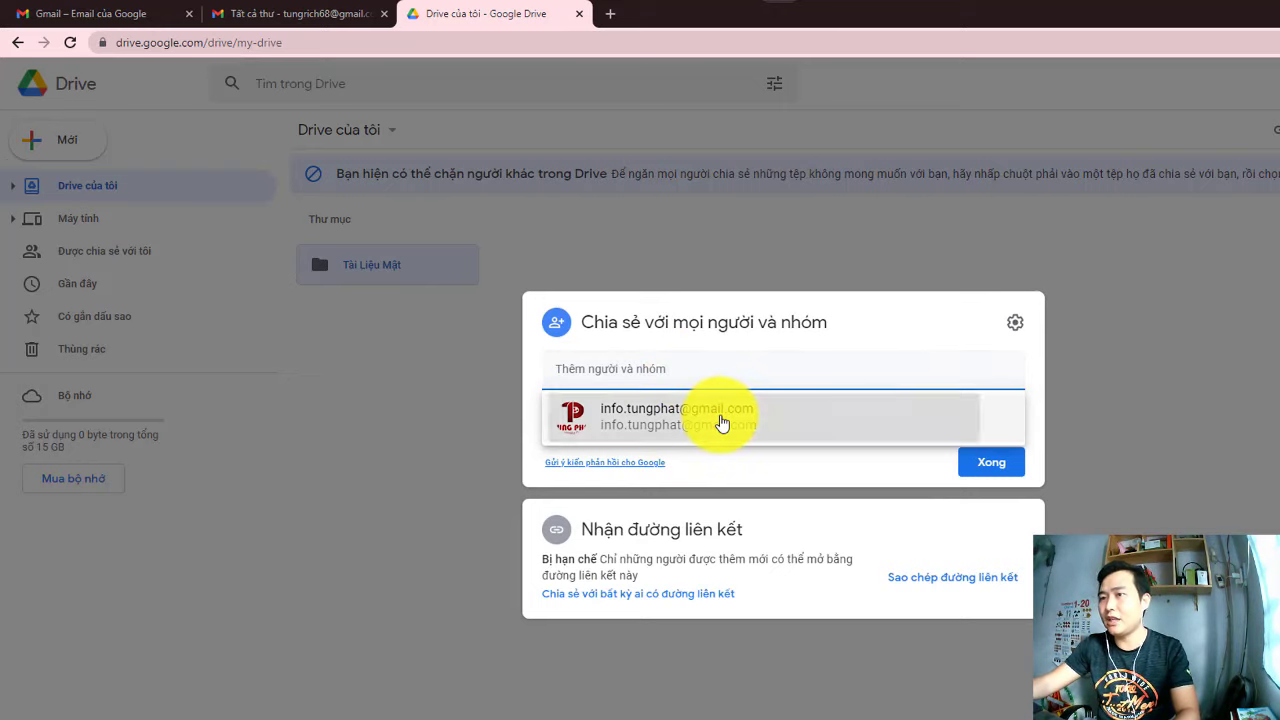
{"action": "left_click", "coordinate": [754, 451]}
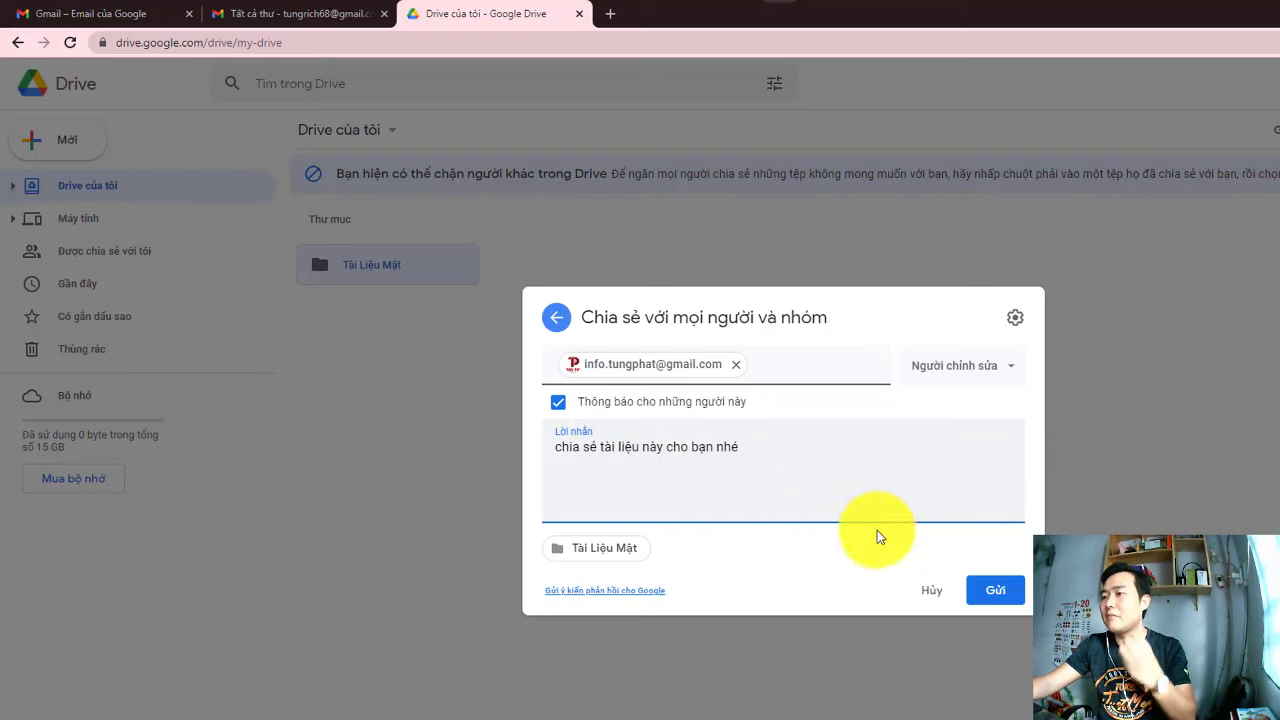
Keep editor access for the recipient and send the Tài Liệu Mật folder share invitation.
{"action": "left_click", "coordinate": [1006, 376]}
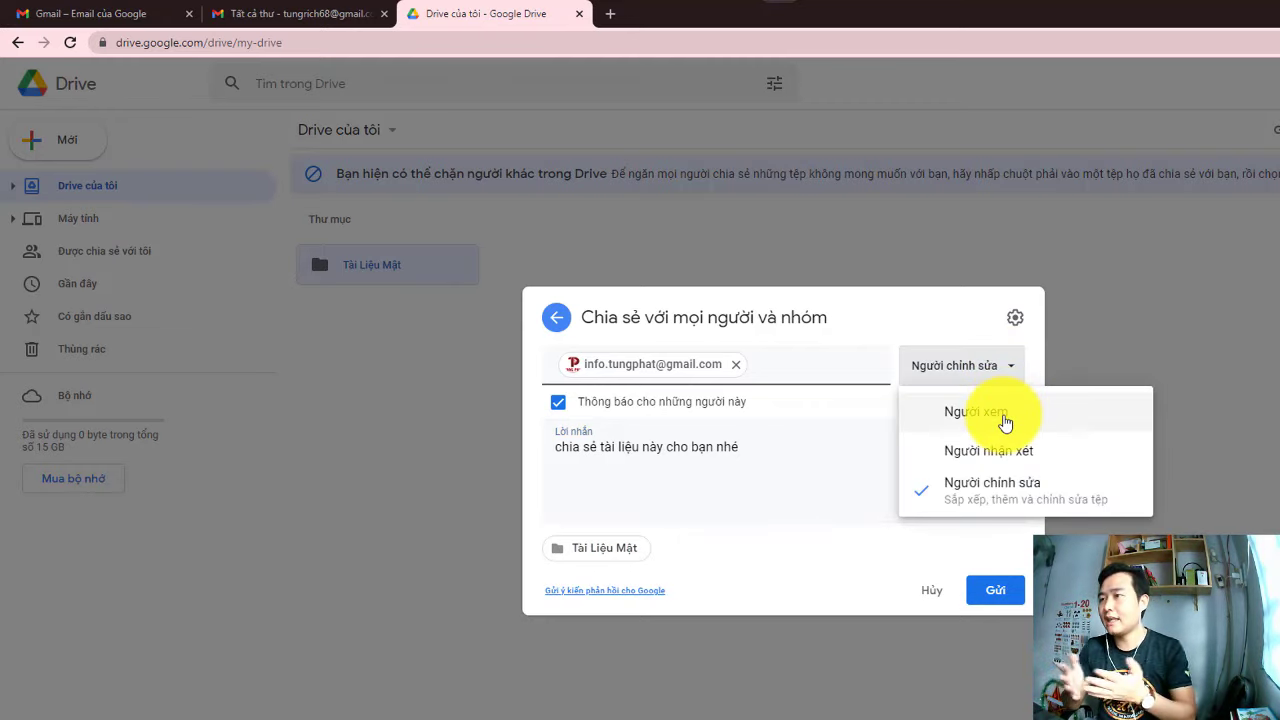
{"action": "left_click", "coordinate": [1016, 318]}
{"action": "left_click", "coordinate": [563, 417]}
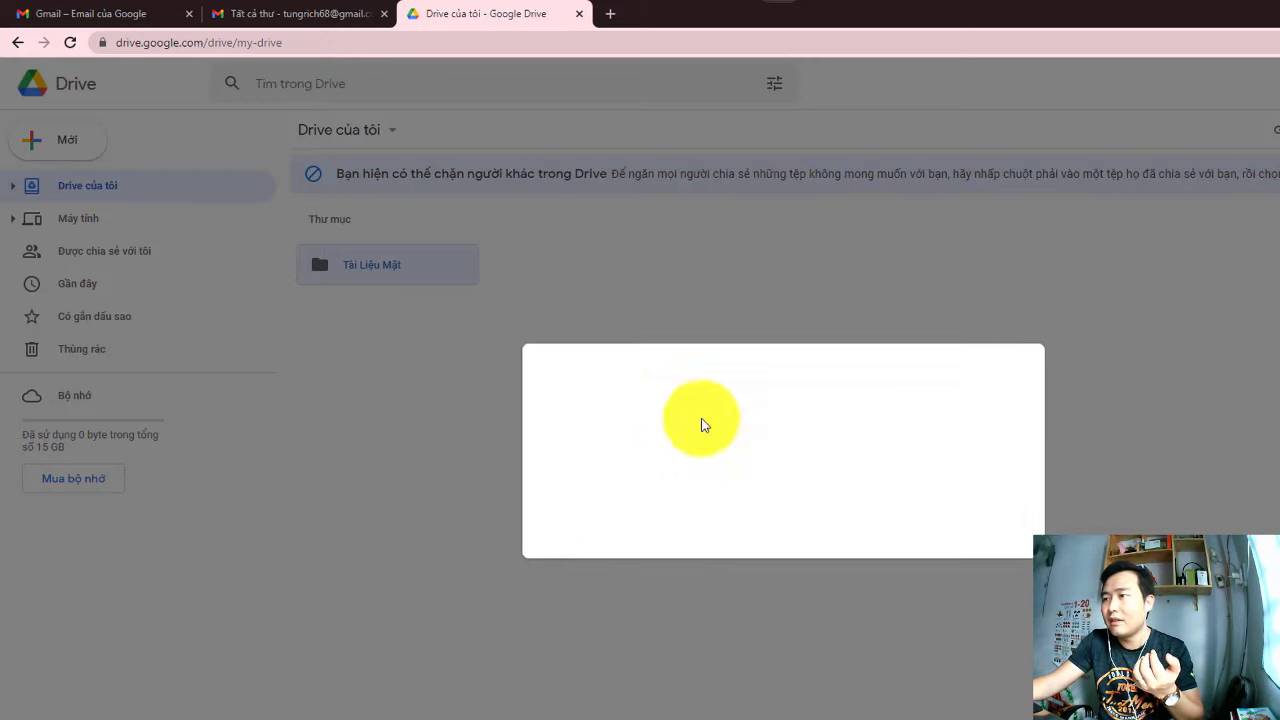
{"action": "left_click", "coordinate": [997, 370]}
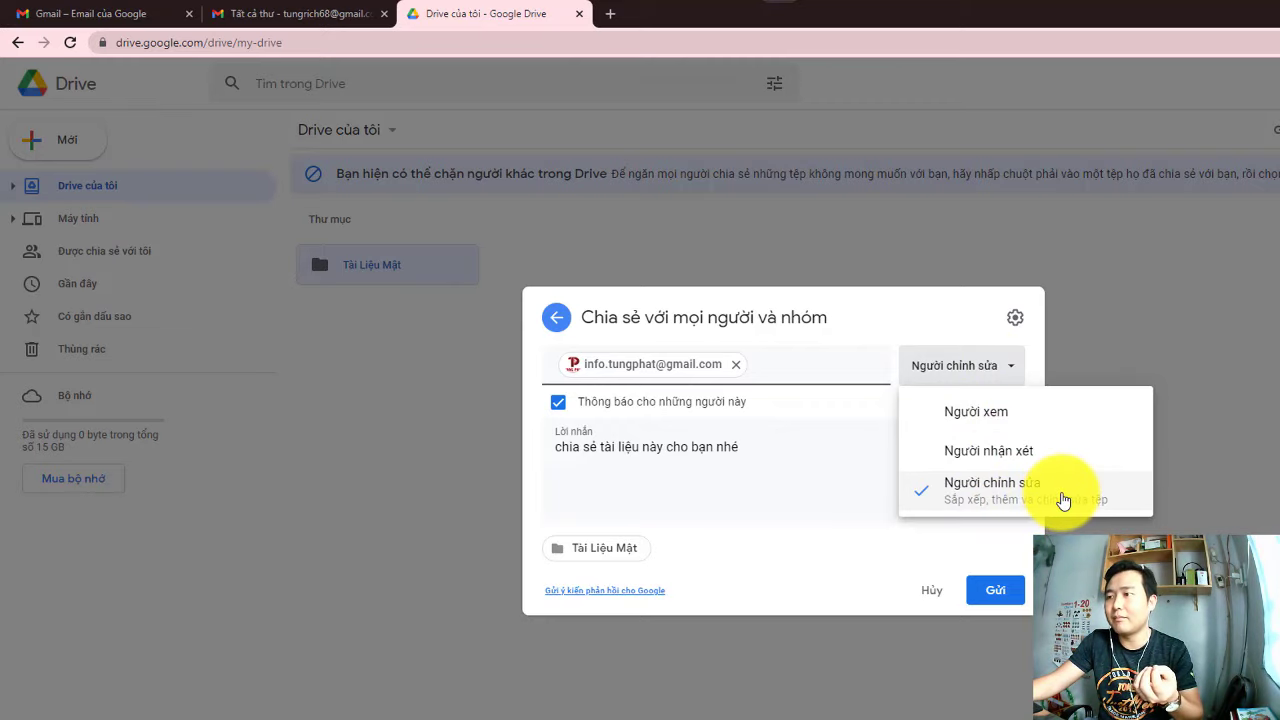
{"action": "left_click", "coordinate": [1063, 500]}
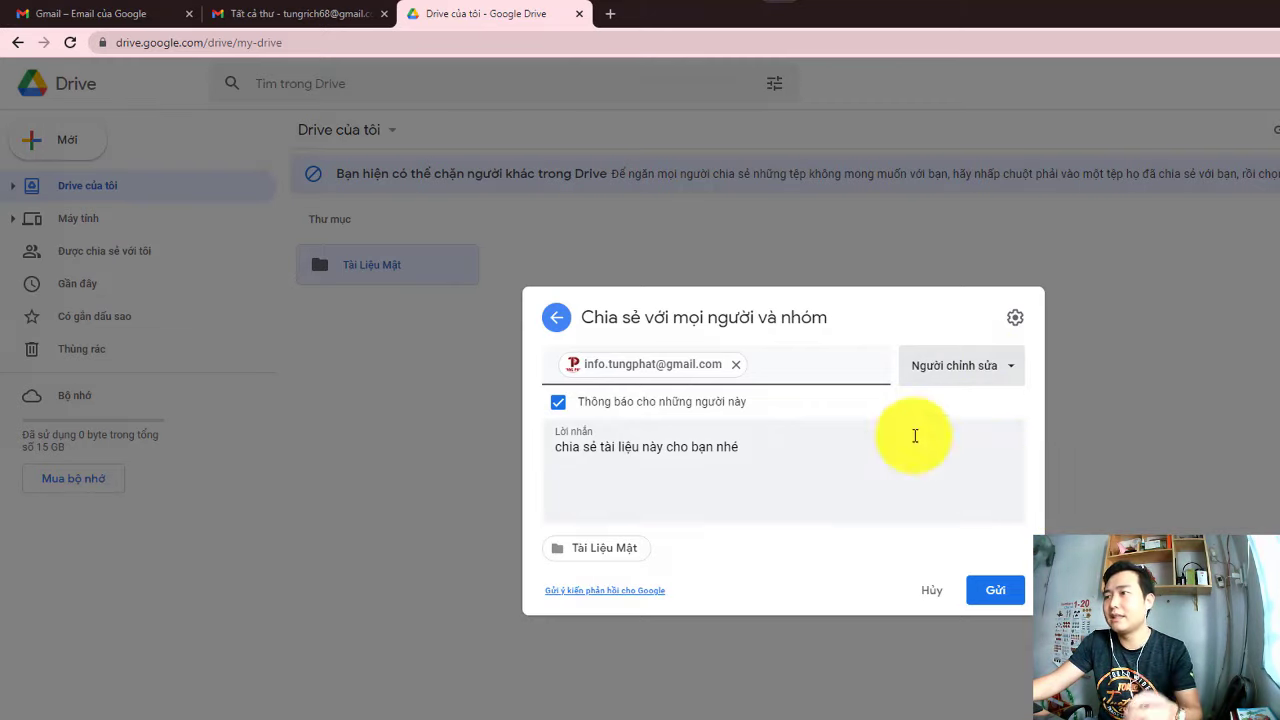
{"action": "left_click", "coordinate": [993, 594]}
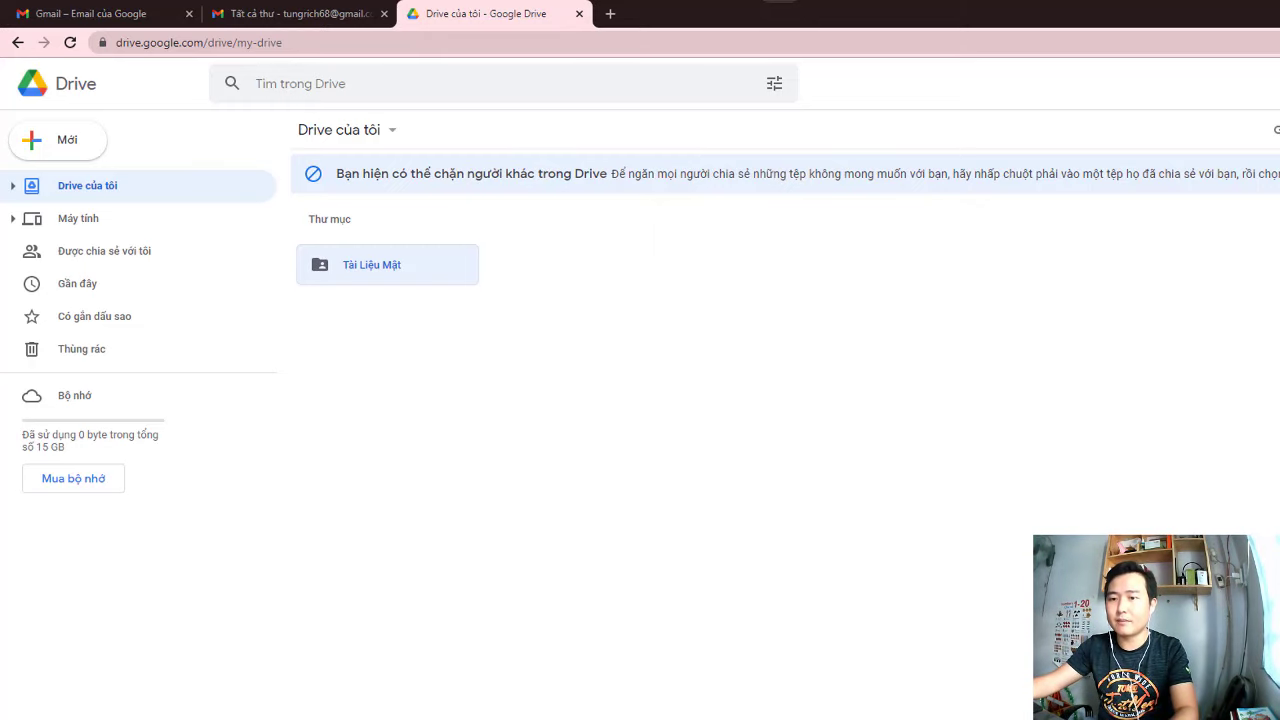
In the Gmail window, discard the empty draft, refresh the inbox and open the Tài Liệu Mật share email.
{"action": "key", "text": "alt+Tab"}
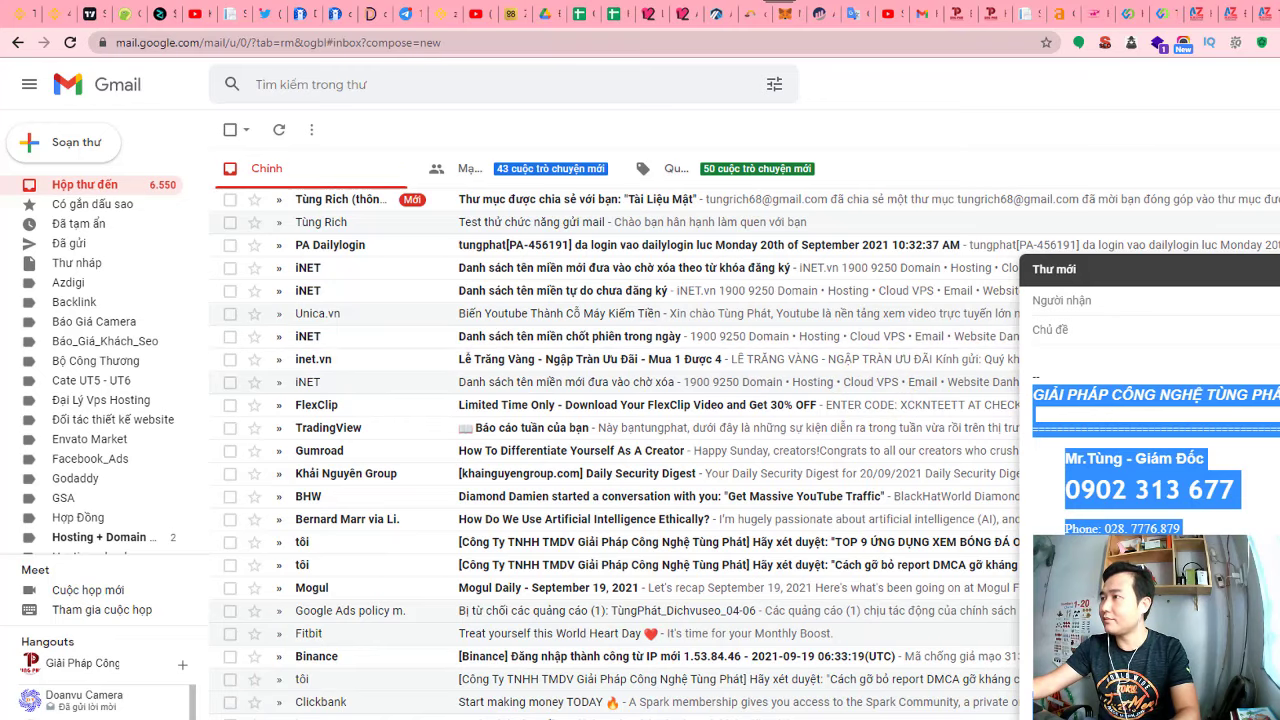
{"action": "key", "text": "Escape"}
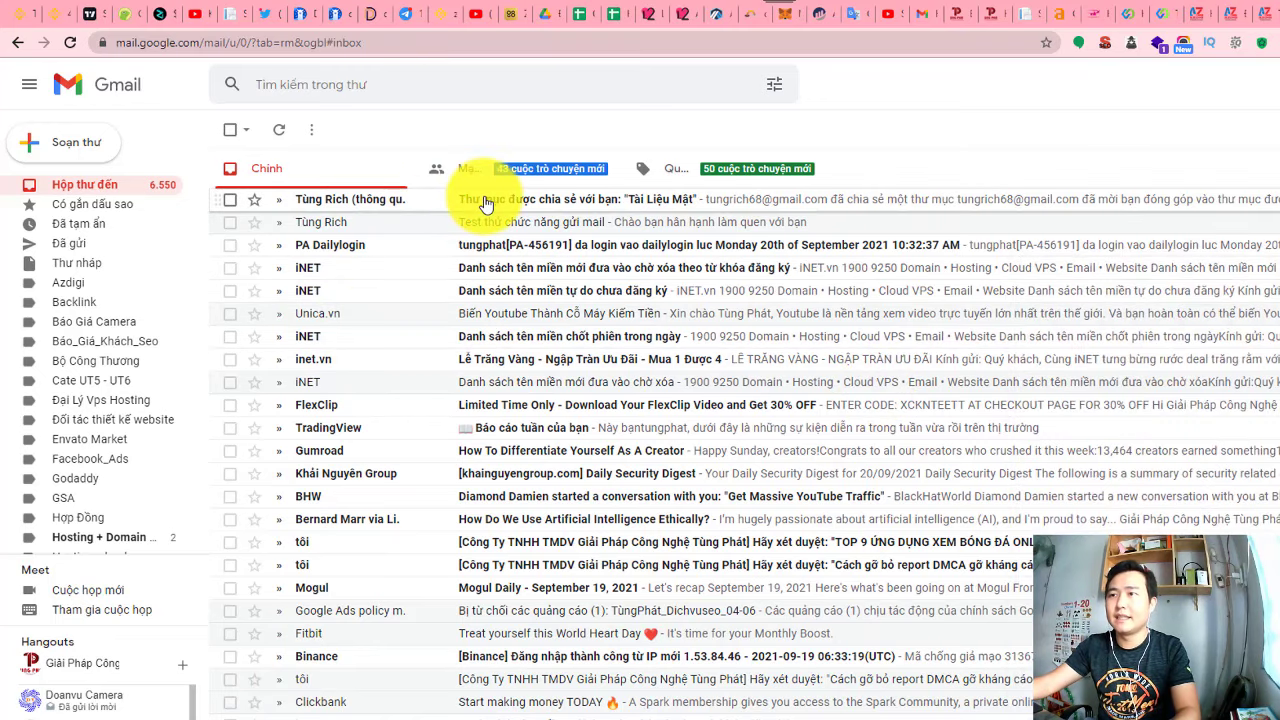
{"action": "left_click", "coordinate": [78, 46]}
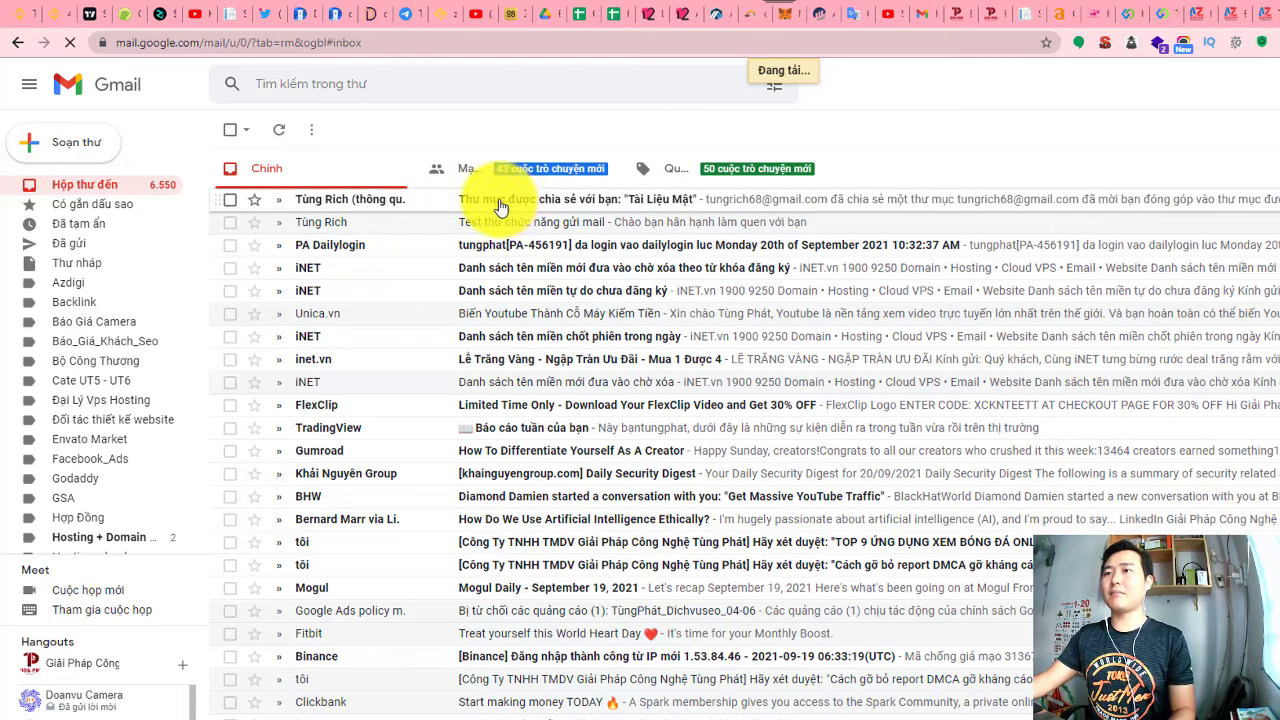
{"action": "left_click", "coordinate": [503, 203]}
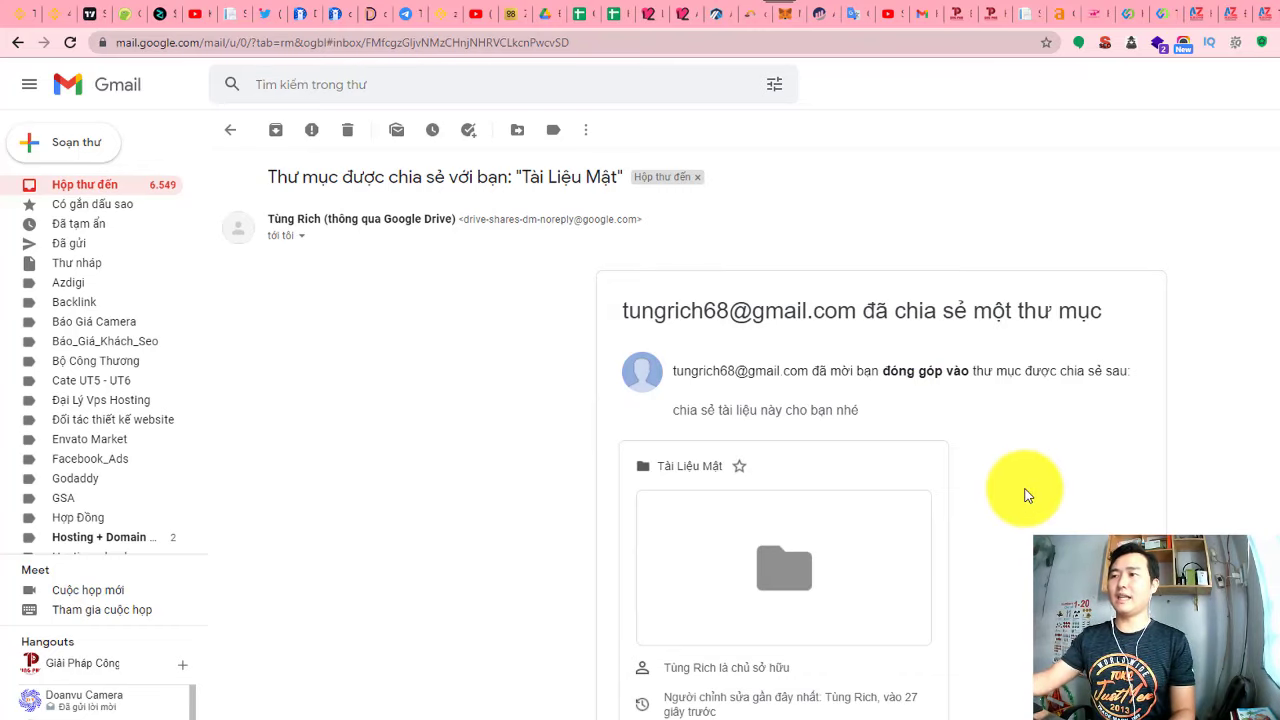
Open the shared Tài Liệu Mật folder in Drive from the email's Mở button.
{"action": "scroll", "coordinate": [988, 500], "scroll_direction": "down", "scroll_amount": 2}
{"action": "left_click", "coordinate": [649, 547]}
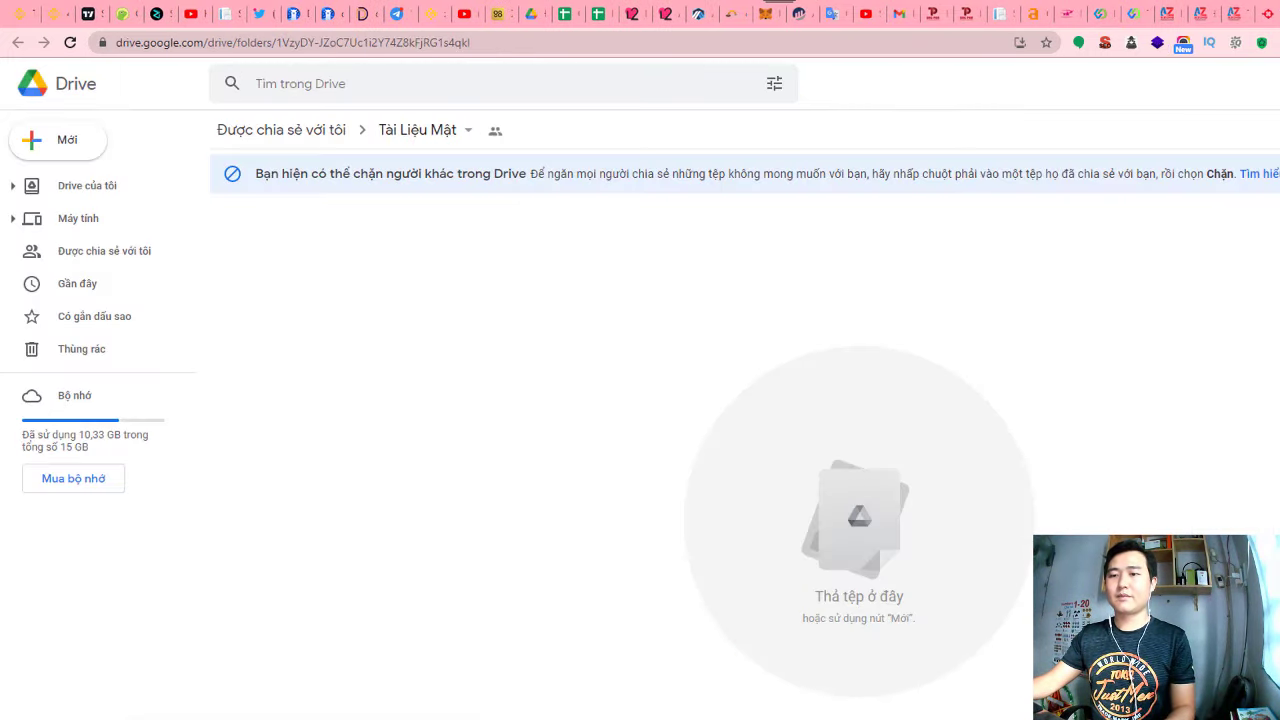
Return to the first Chrome window, whose My Drive lists the Tài Liệu Mật folder.
{"action": "key", "text": "alt+Tab"}
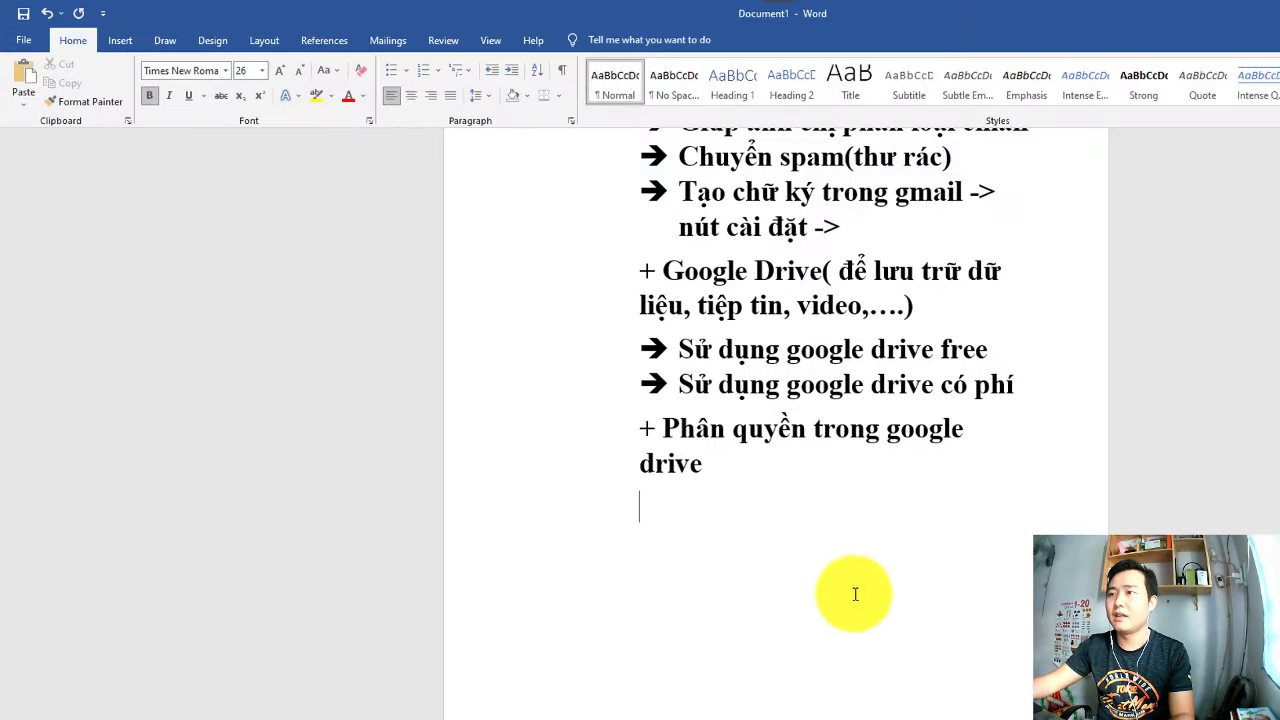
Review the Word outline and select item 4's line about YouTube channels.
{"action": "scroll", "coordinate": [855, 594], "scroll_direction": "up", "scroll_amount": 5}
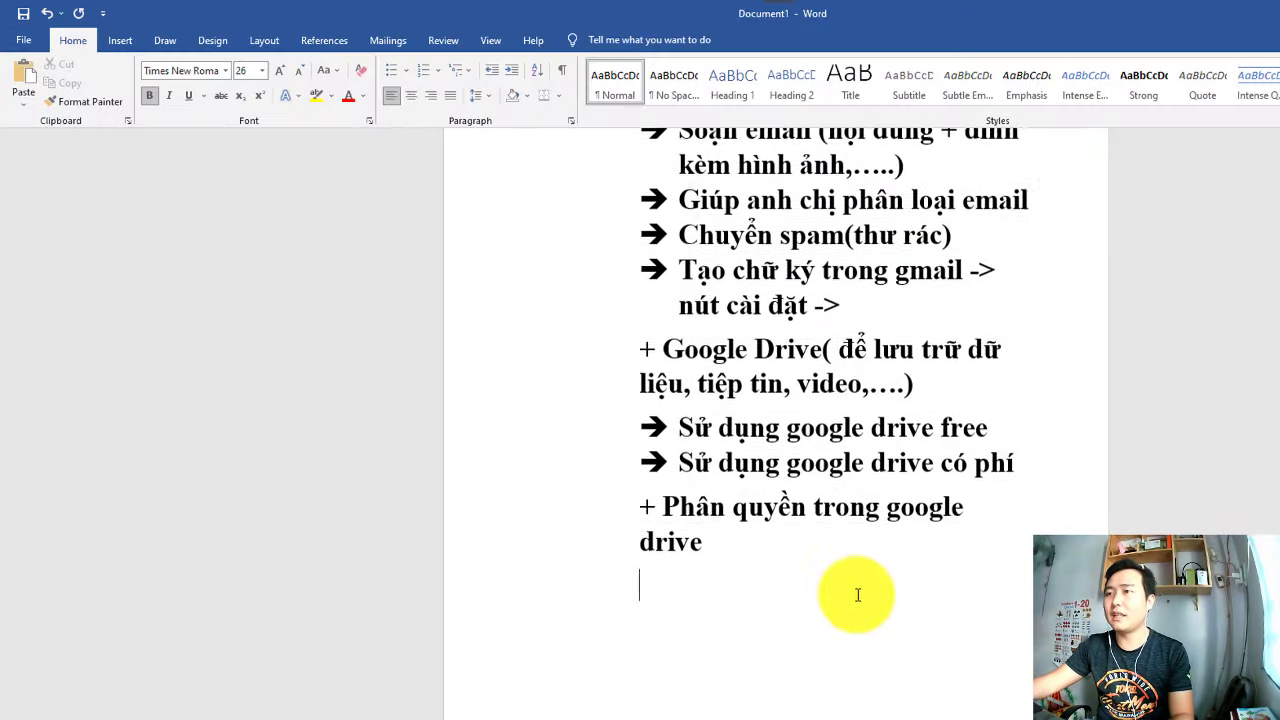
{"action": "scroll", "coordinate": [860, 589], "scroll_direction": "up", "scroll_amount": 15}
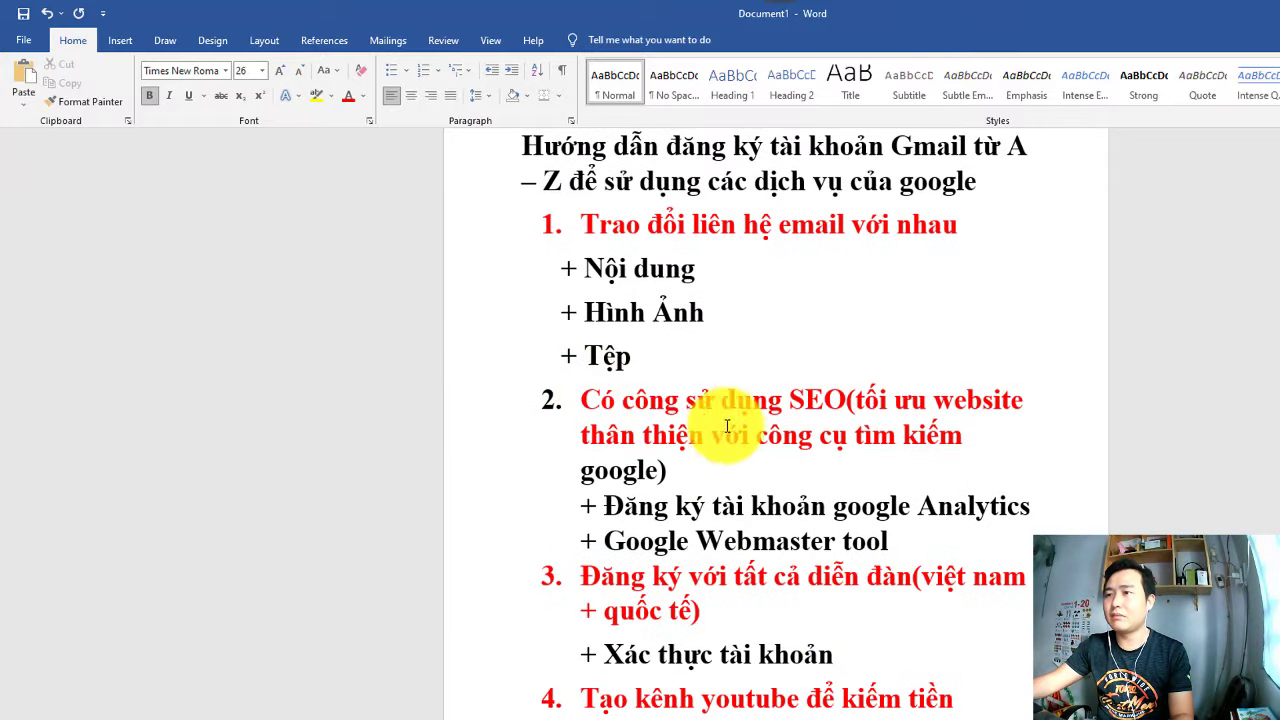
{"action": "scroll", "coordinate": [889, 518], "scroll_direction": "down", "scroll_amount": 1}
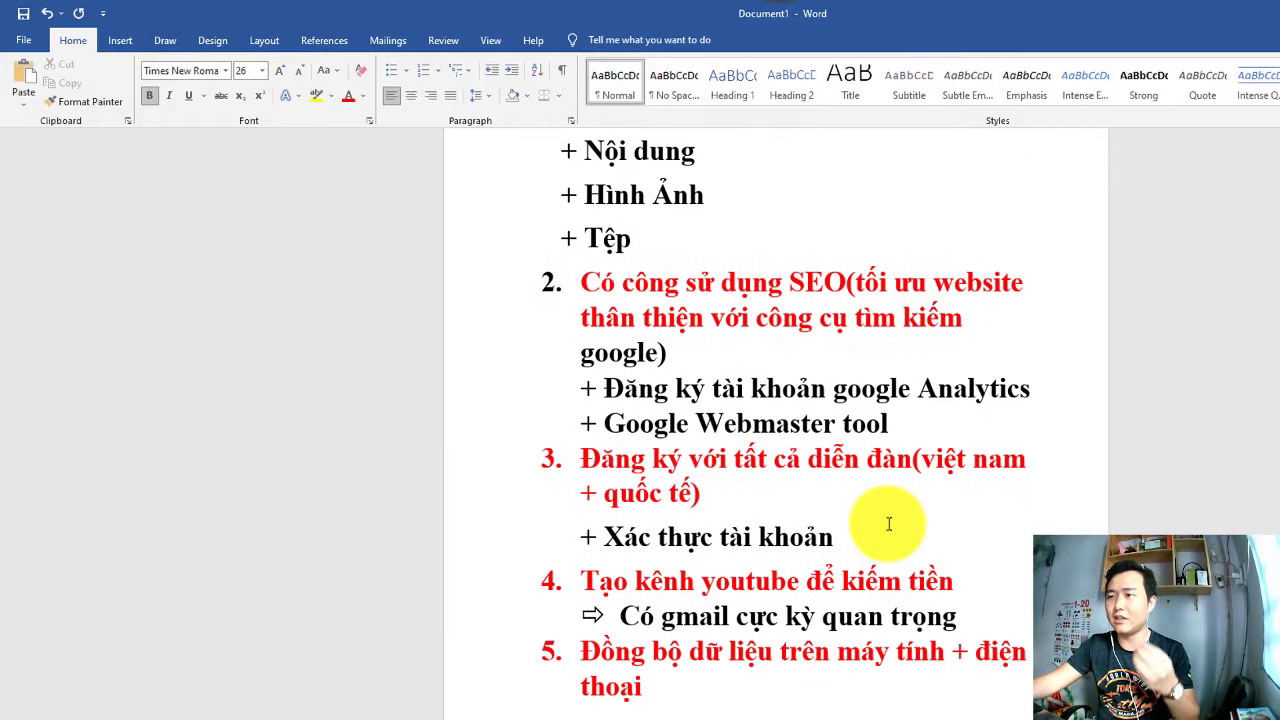
{"action": "scroll", "coordinate": [888, 524], "scroll_direction": "down", "scroll_amount": 1}
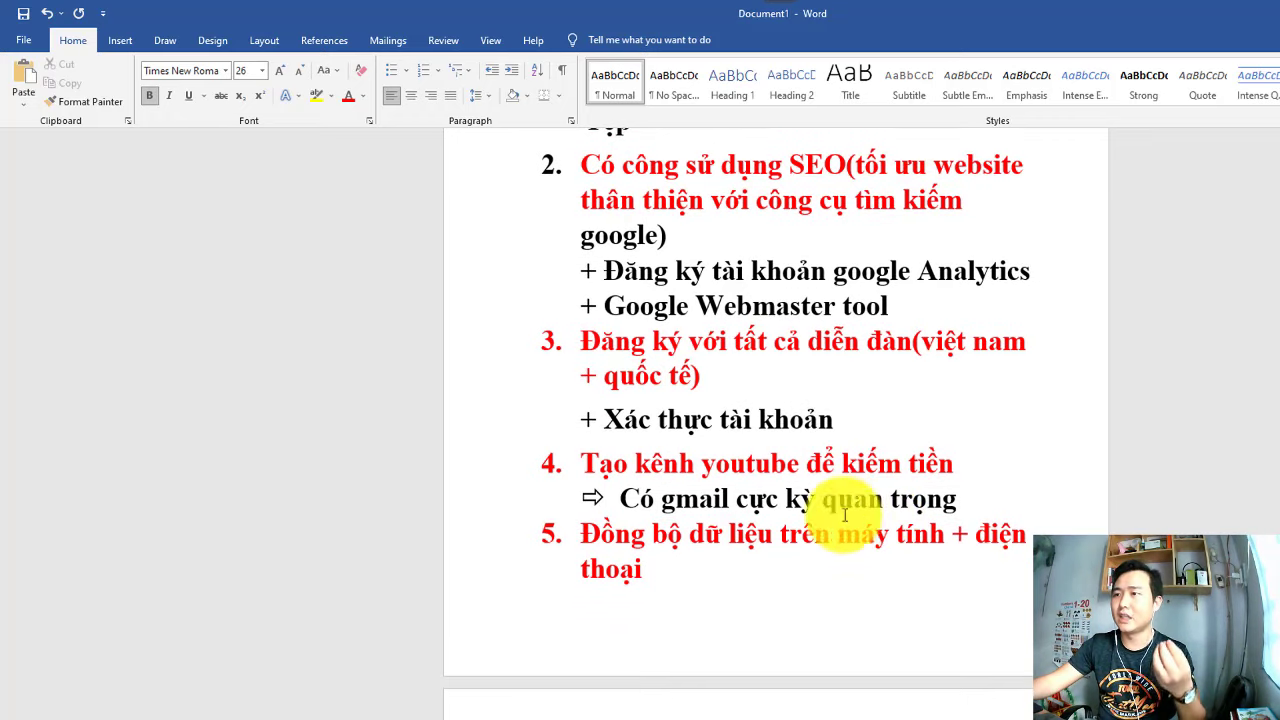
{"action": "scroll", "coordinate": [880, 380], "scroll_direction": "down", "scroll_amount": 1}
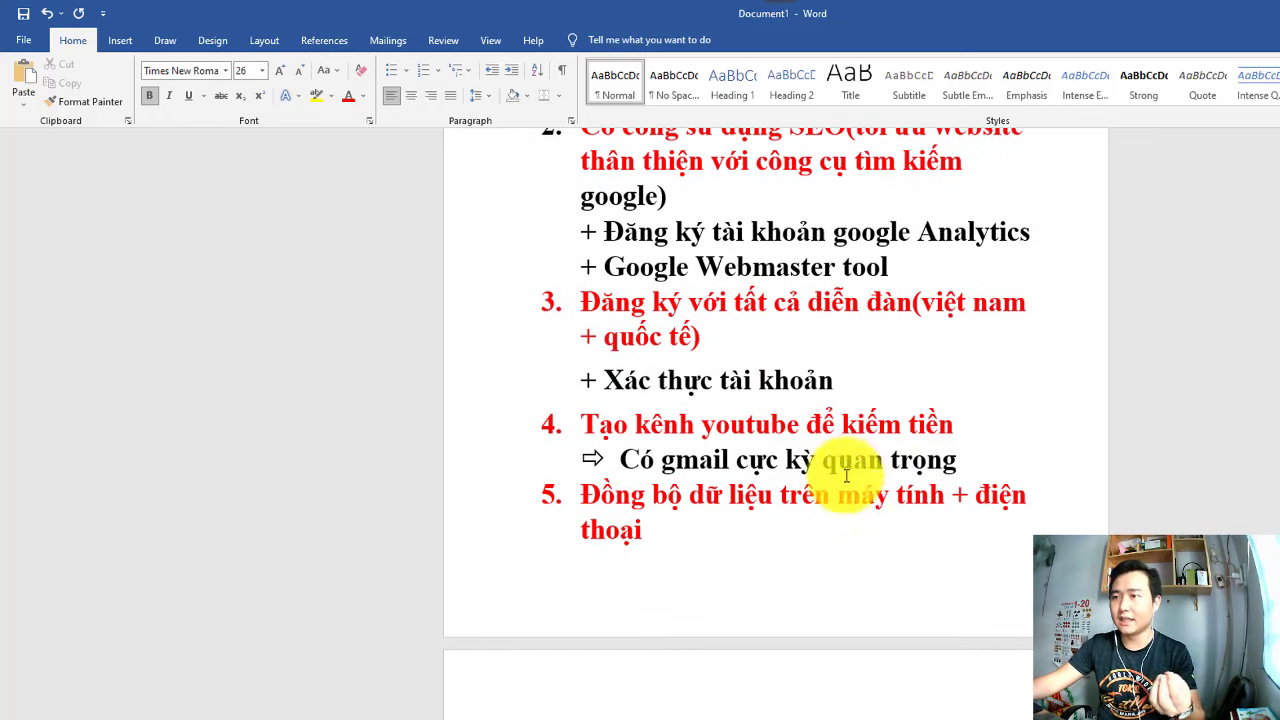
{"action": "left_click", "coordinate": [969, 428]}
{"action": "left_click_drag", "start_coordinate": [969, 428], "coordinate": [565, 422]}
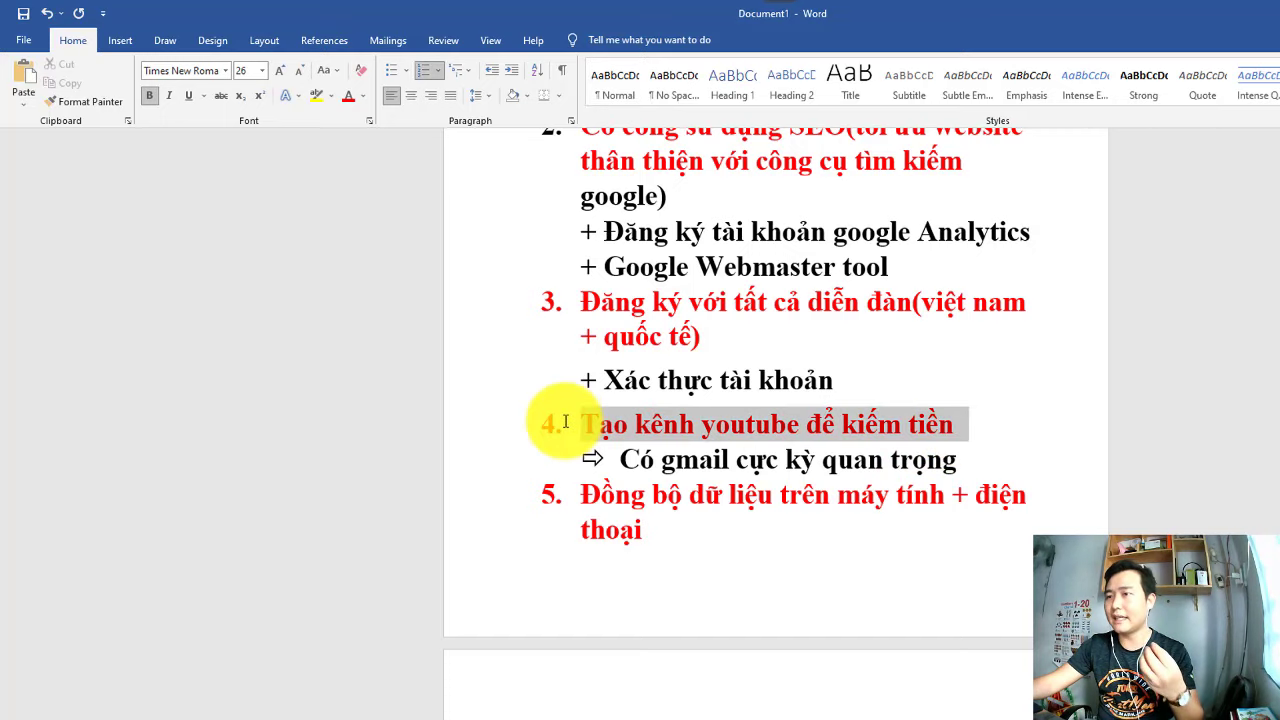
Deselect the line and bring up Chrome's Gmail All Mail tab.
{"action": "left_click", "coordinate": [666, 529]}
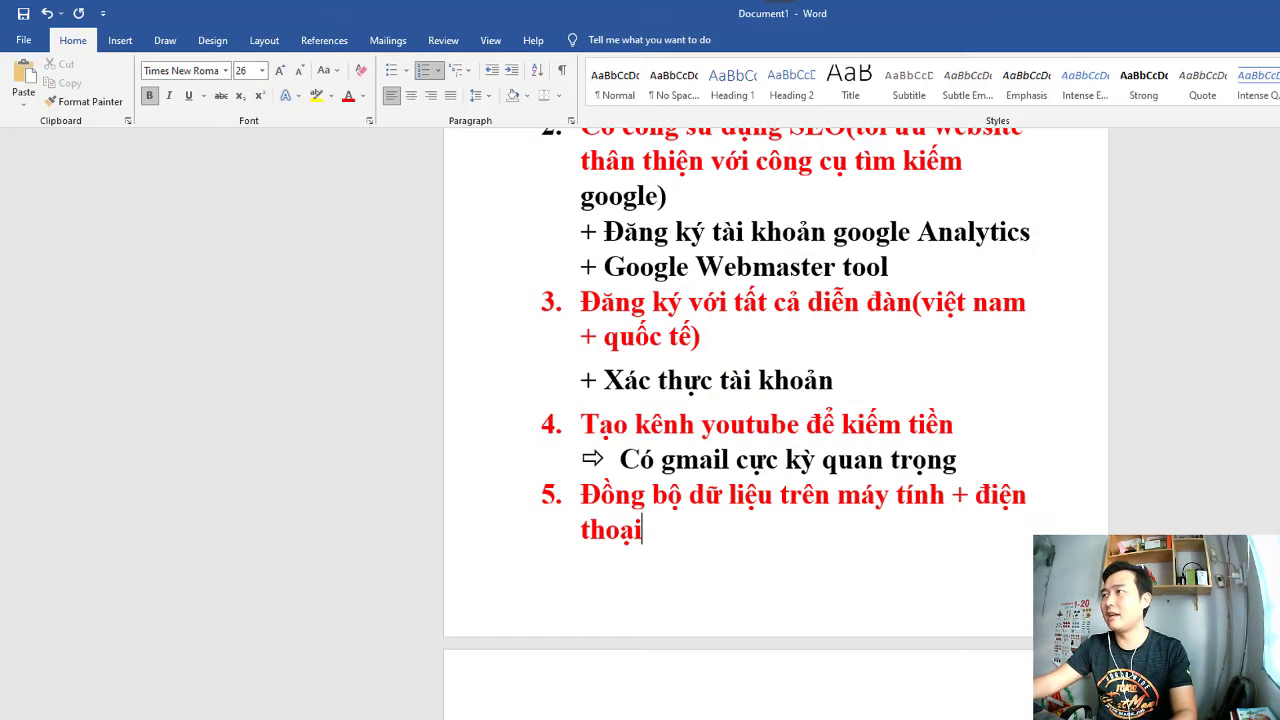
{"action": "key", "text": "alt+Tab"}
{"action": "left_click", "coordinate": [330, 12]}
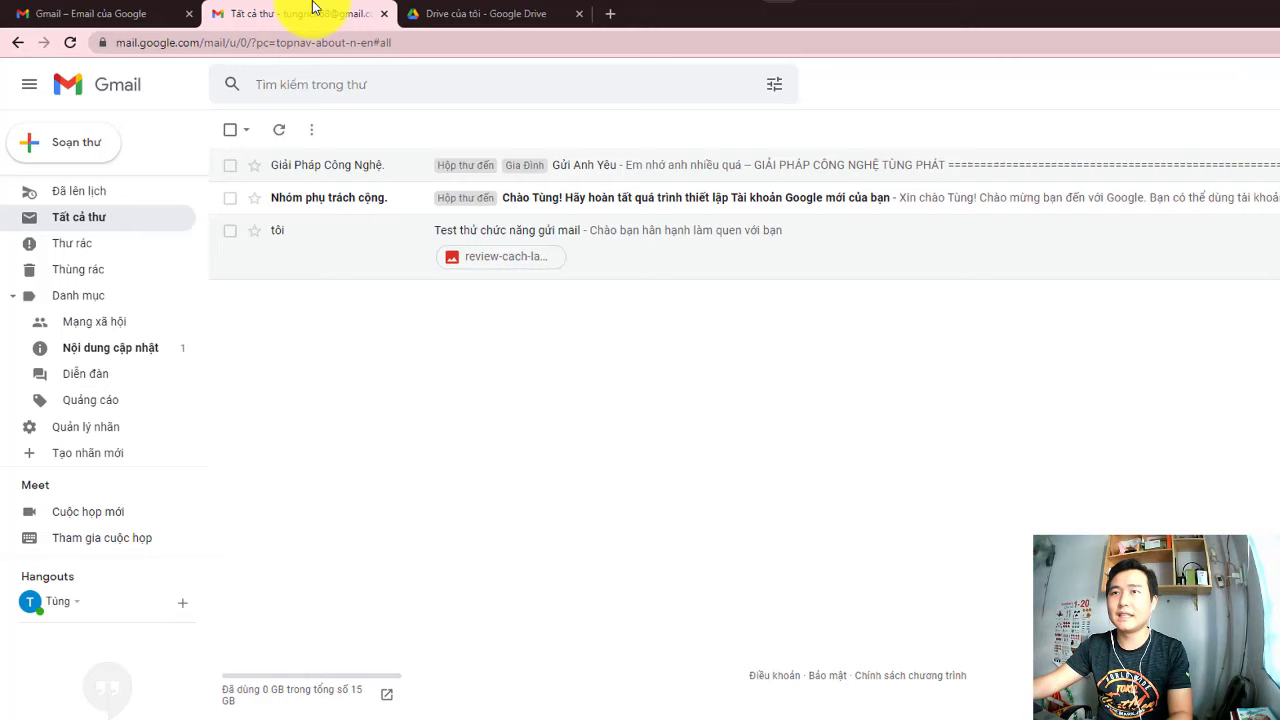
Cycle through the Gmail, All Mail and Drive tabs, then open a new blank tab.
{"action": "left_click", "coordinate": [137, 14]}
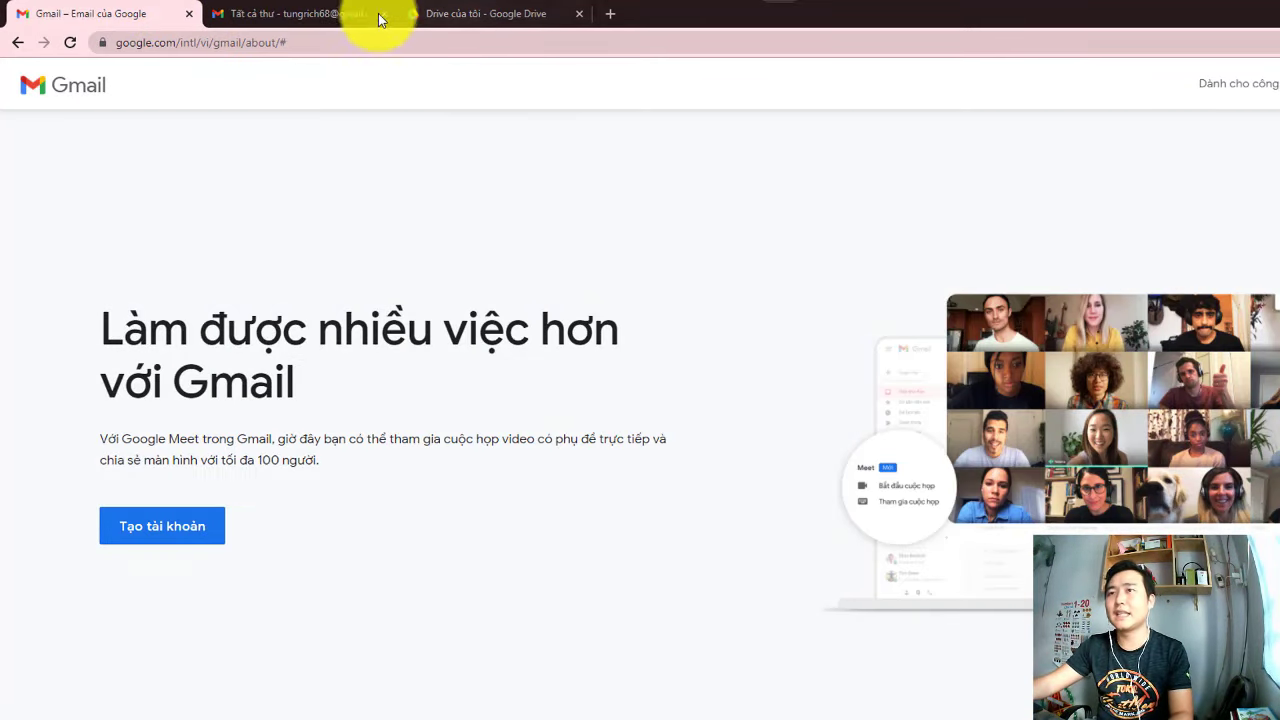
{"action": "left_click", "coordinate": [307, 12]}
{"action": "left_click", "coordinate": [466, 12]}
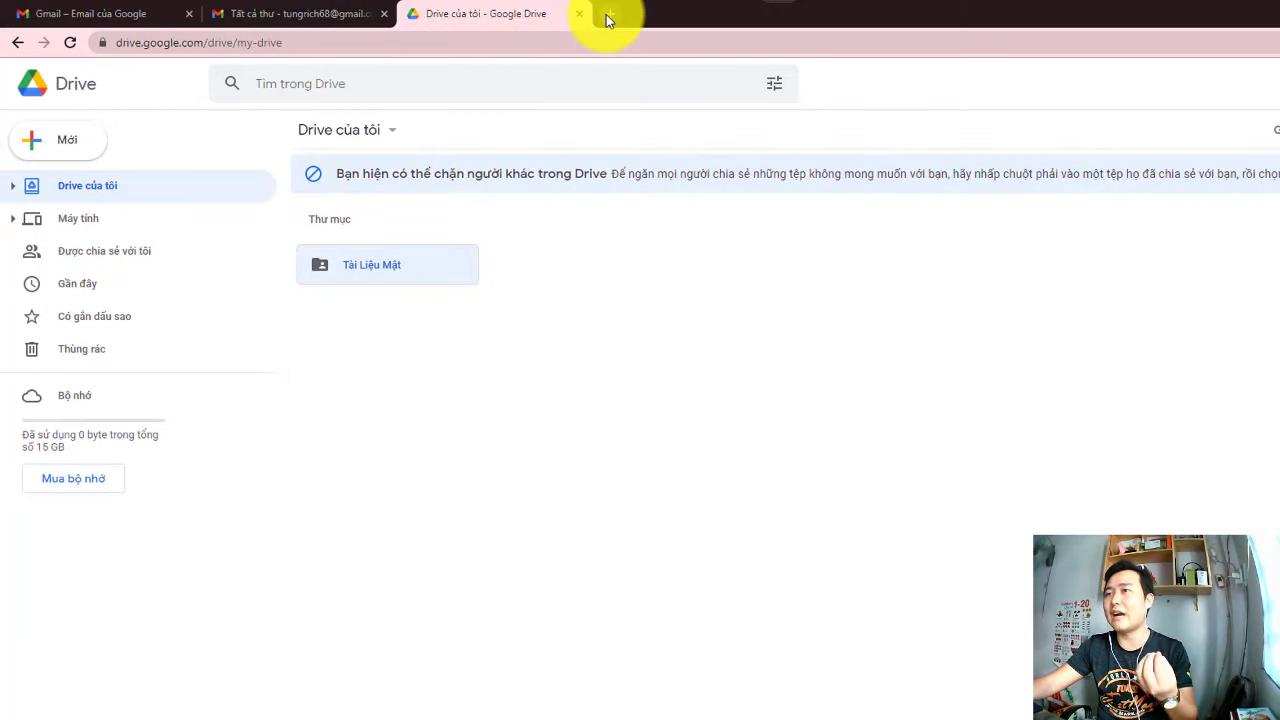
{"action": "left_click", "coordinate": [608, 13]}
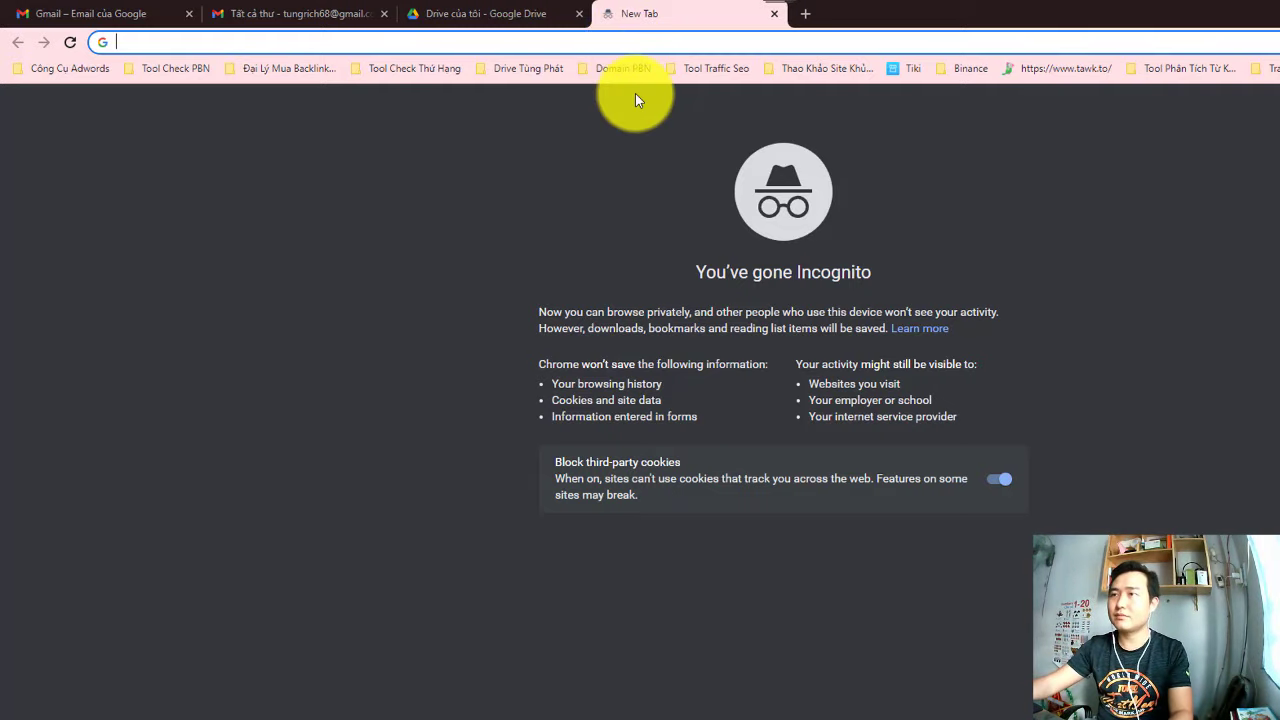
Back in Word, extend item 3's heading with 'o kênh youtube thông quan'.
{"action": "key", "text": "alt+Tab"}
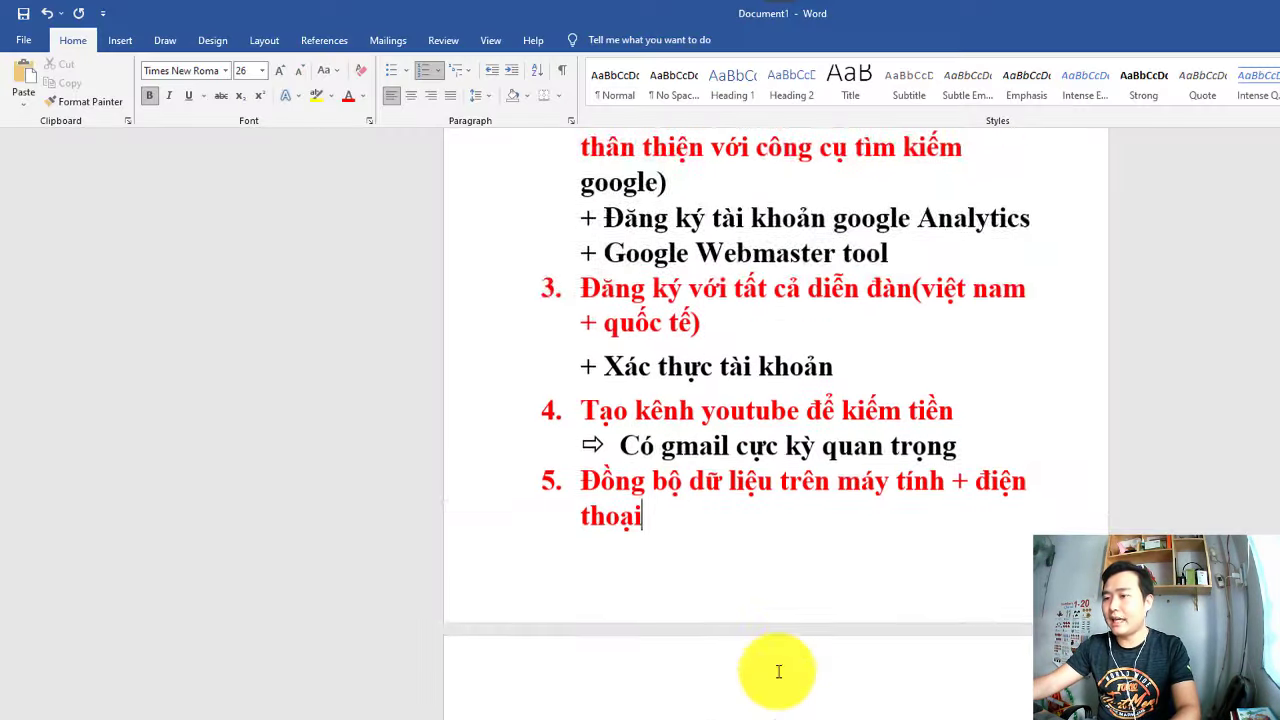
{"action": "scroll", "coordinate": [777, 669], "scroll_direction": "down", "scroll_amount": 3}
{"action": "scroll", "coordinate": [777, 673], "scroll_direction": "down", "scroll_amount": 15}
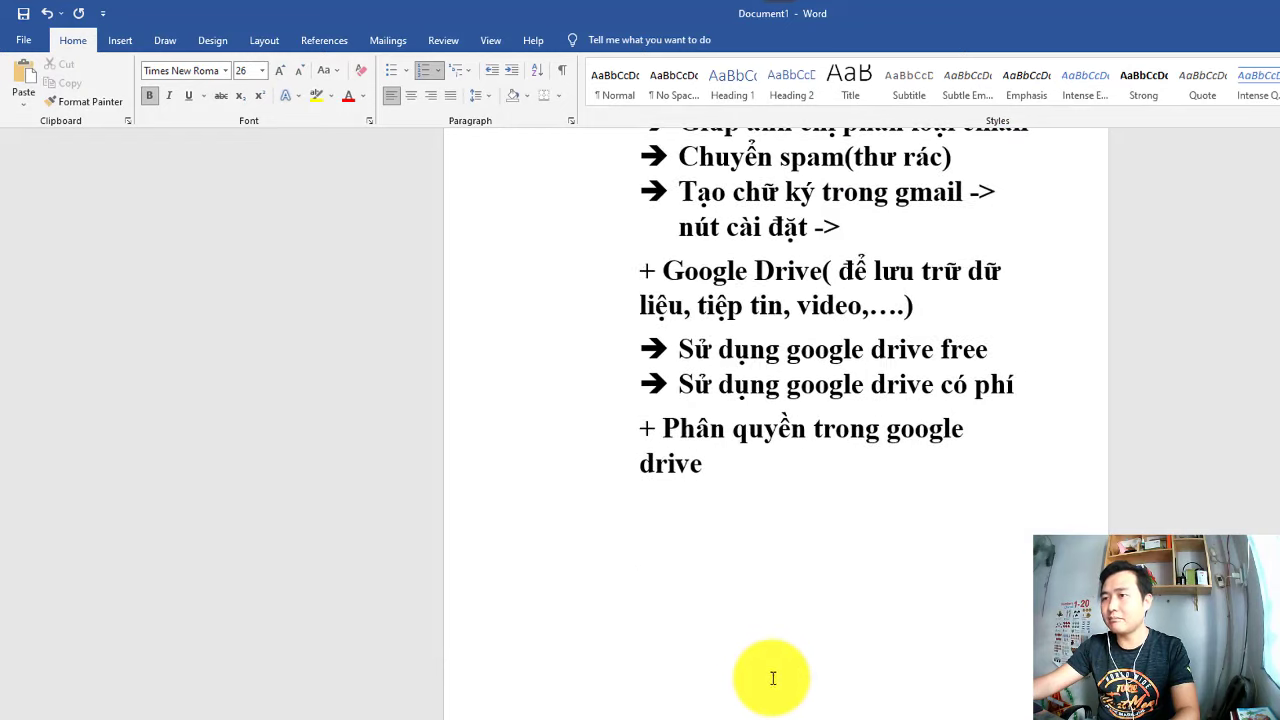
{"action": "left_click", "coordinate": [757, 460]}
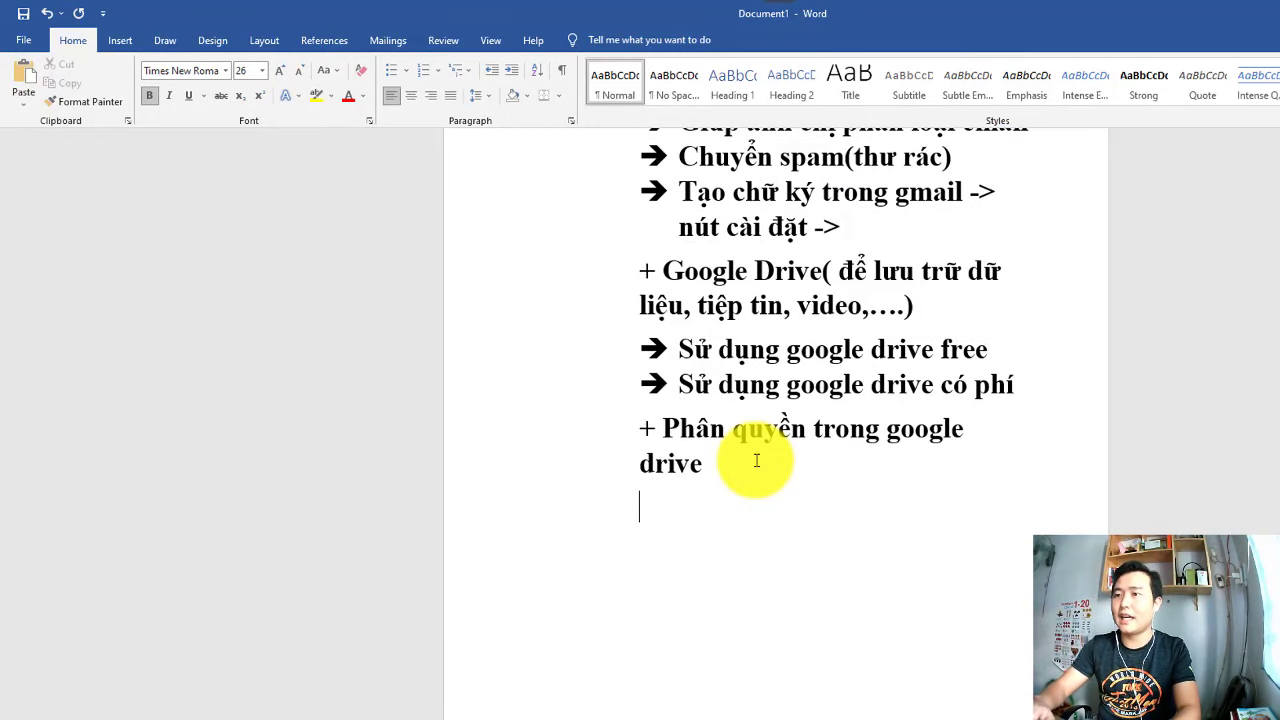
{"action": "scroll", "coordinate": [757, 460], "scroll_direction": "up", "scroll_amount": 15}
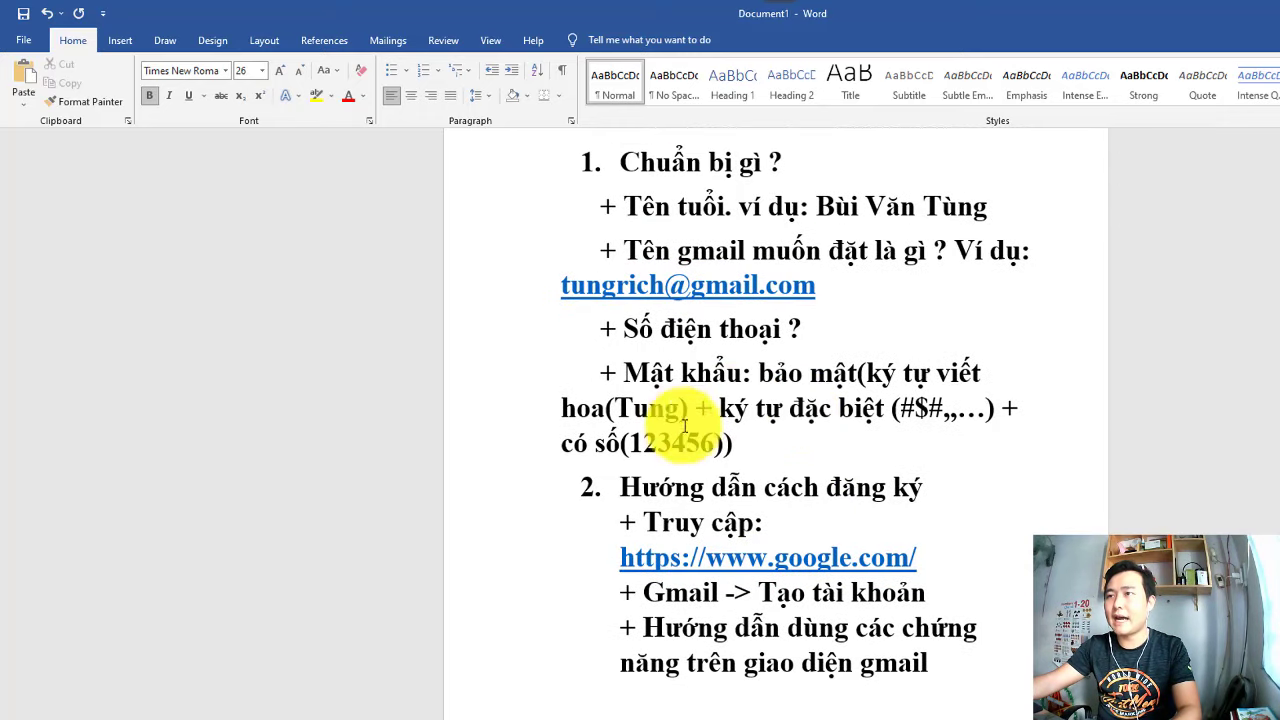
{"action": "scroll", "coordinate": [630, 490], "scroll_direction": "up", "scroll_amount": 3}
{"action": "scroll", "coordinate": [625, 515], "scroll_direction": "down", "scroll_amount": 18}
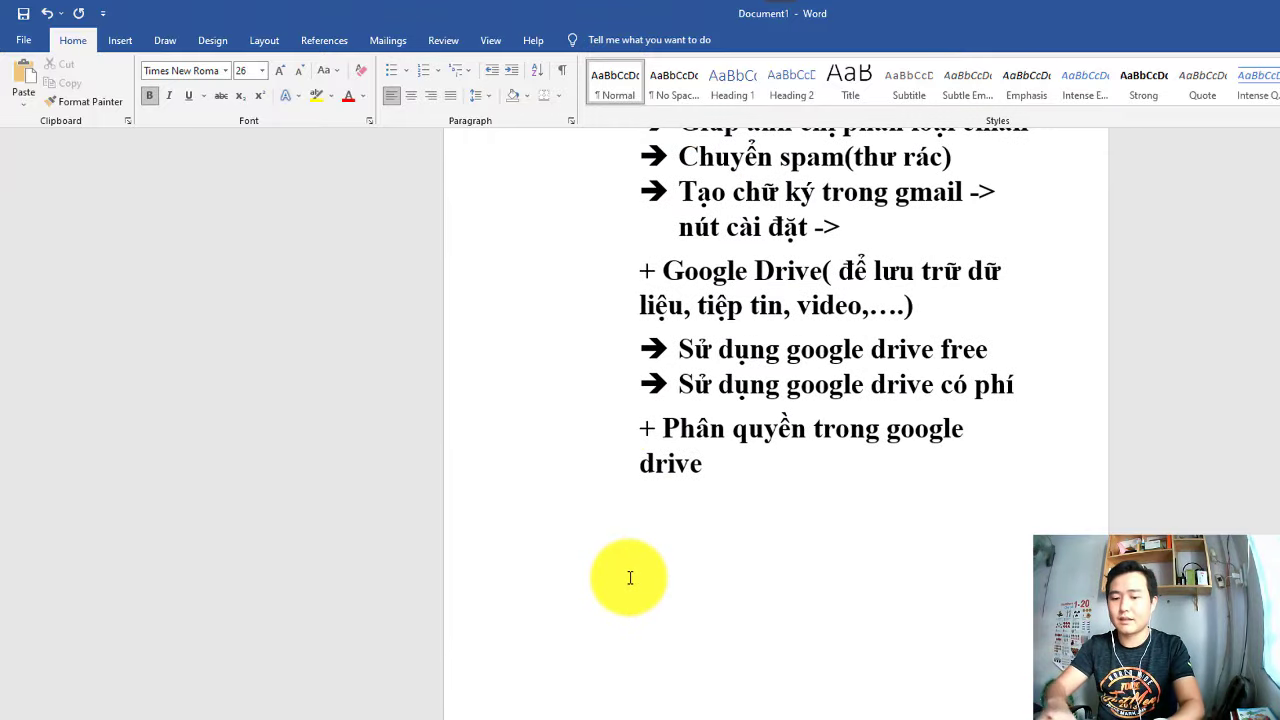
{"action": "type", "text": ". Hương"}
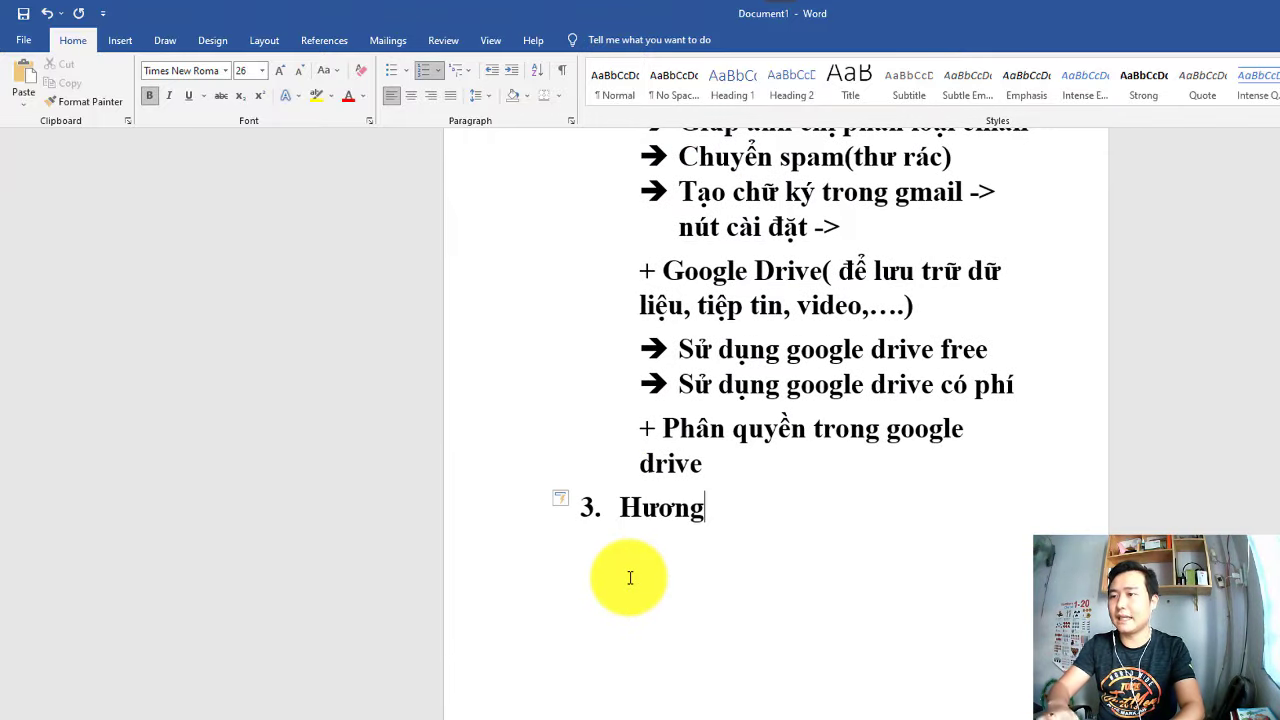
{"action": "type", "text": "o kênh youtu"}
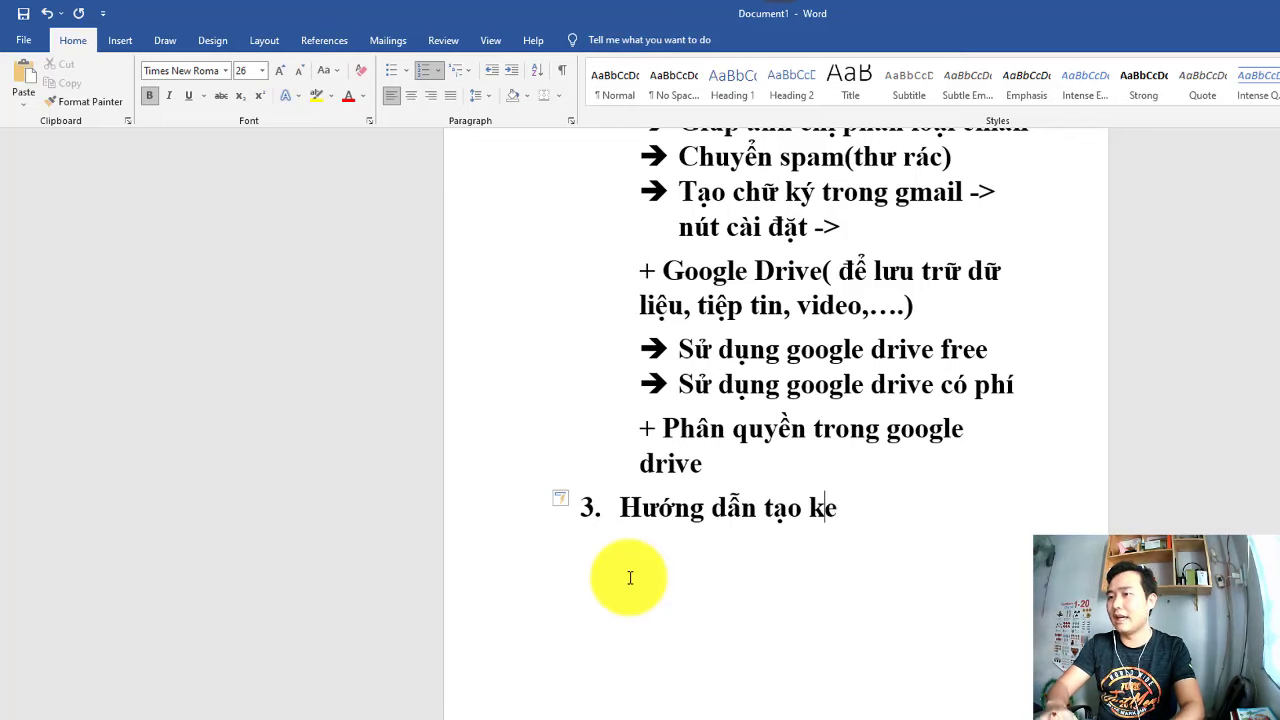
{"action": "type", "text": "be thôn"}
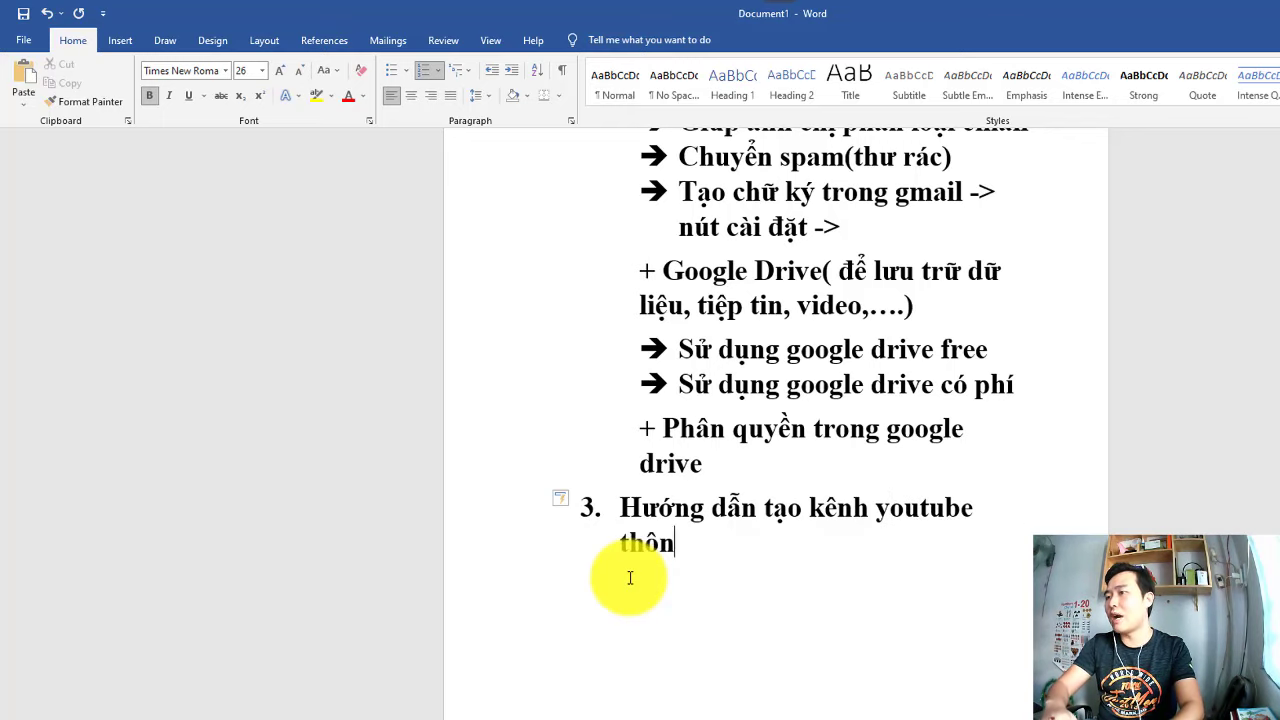
{"action": "type", "text": "g quan"}
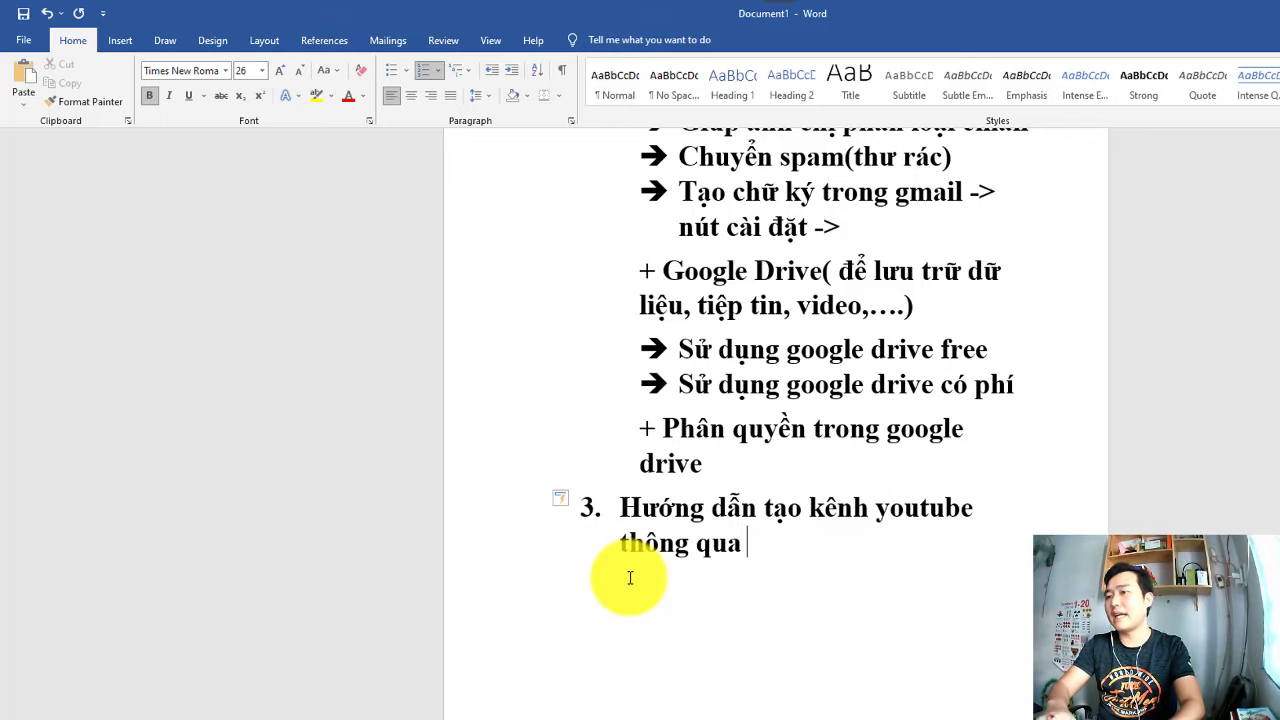
Add an unnumbered line under item 3 reading 'Chuẩn bị thông tin để tạo kênh'.
{"action": "key", "text": "Return"}
{"action": "key", "text": "BackSpace"}
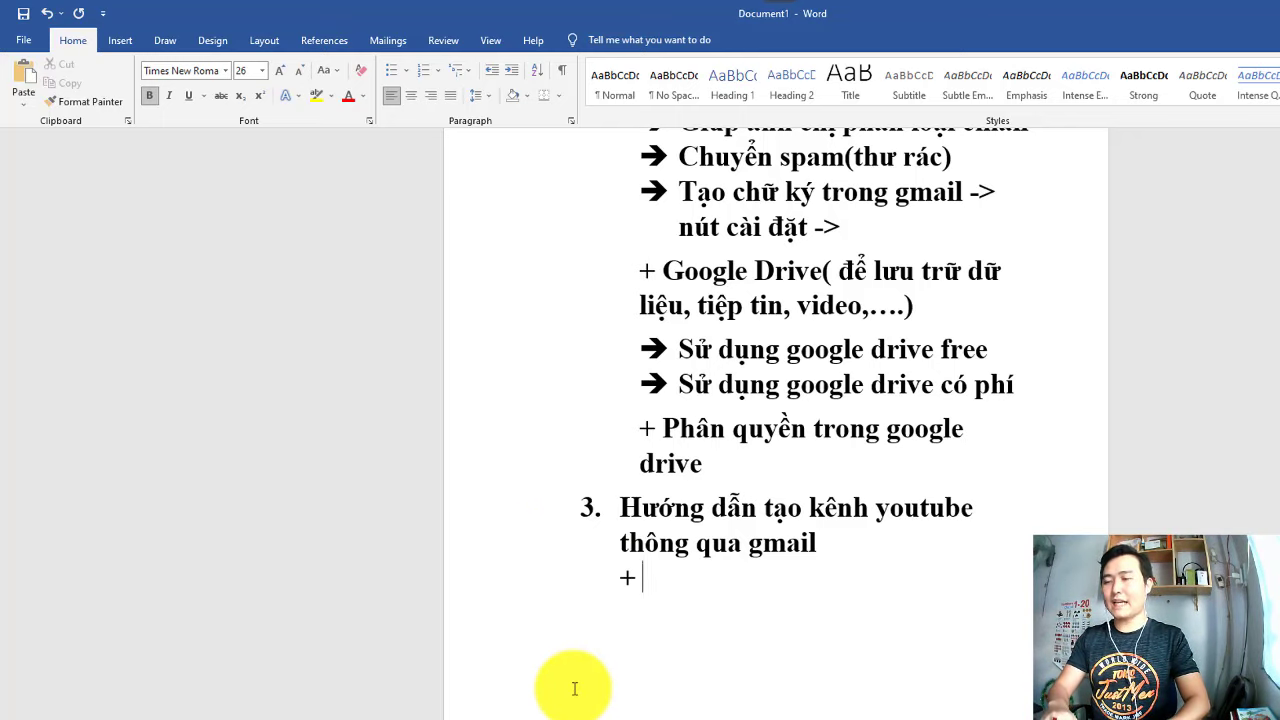
{"action": "type", "text": "Chuẩn bị"}
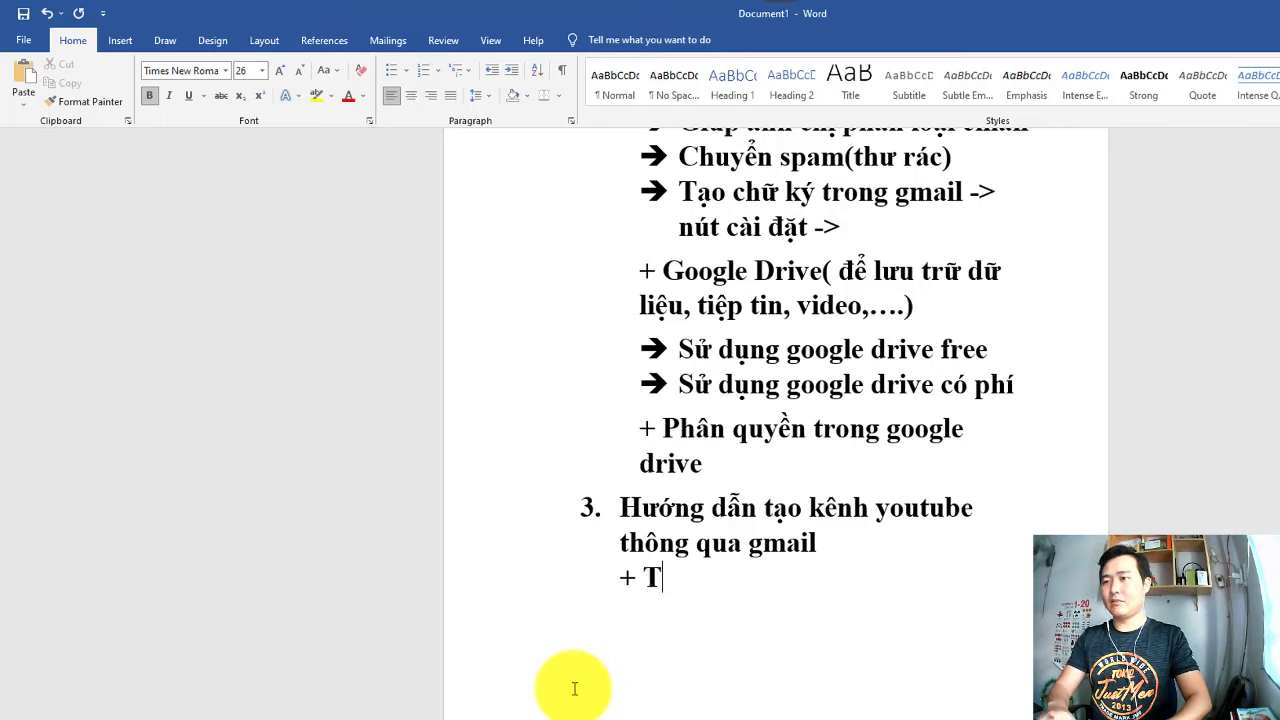
{"action": "type", "text": " thông tin d"}
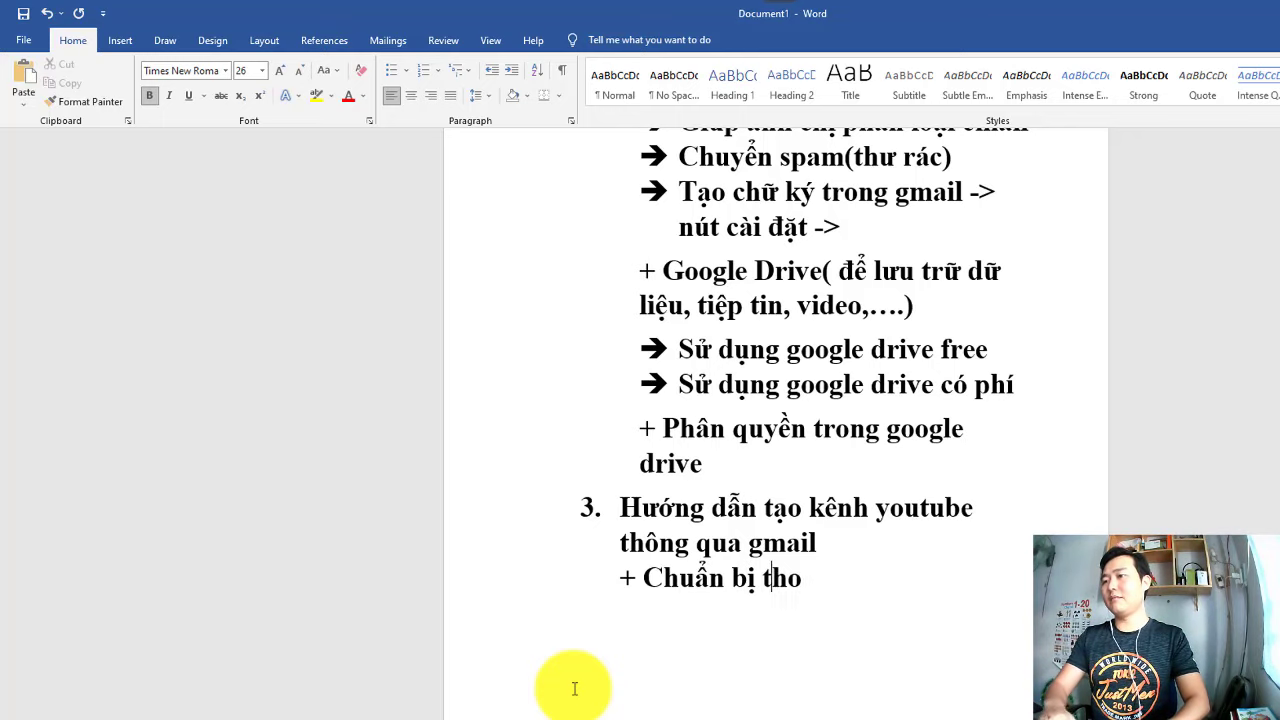
{"action": "type", "text": "ể"}
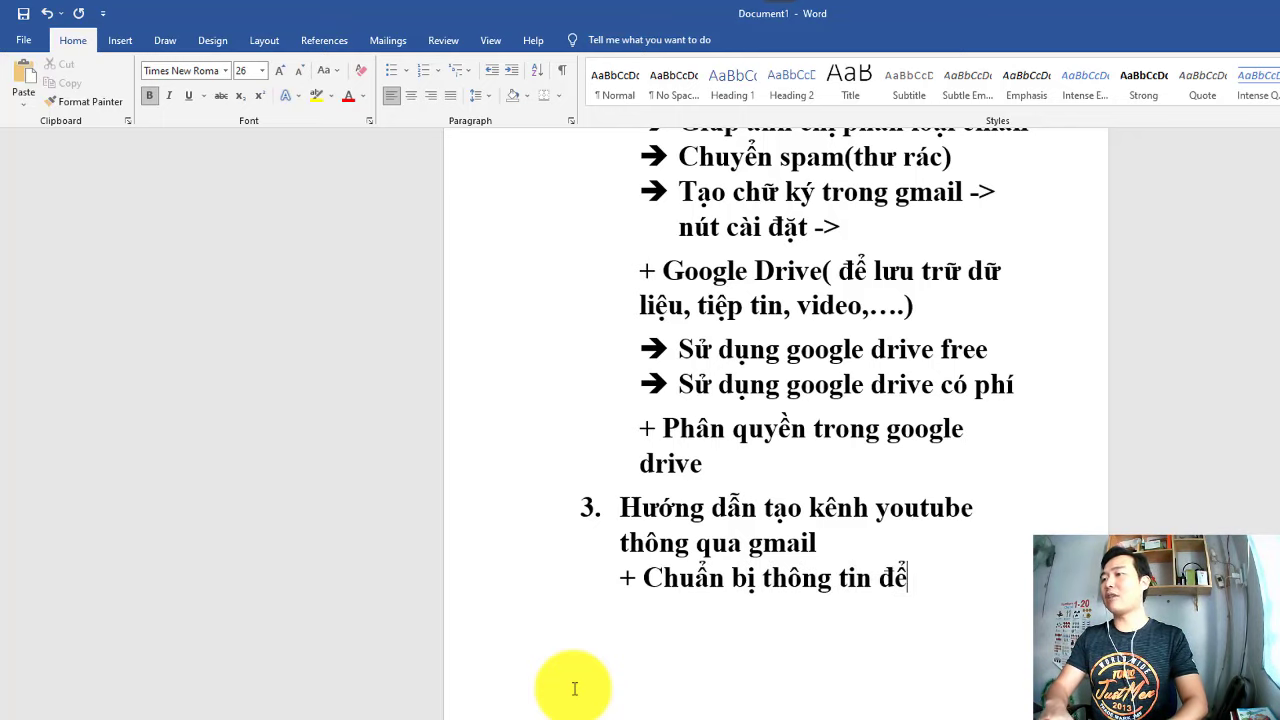
{"action": "type", "text": " taoo"}
{"action": "key", "text": "BackSpace"}
{"action": "key", "text": "BackSpace"}
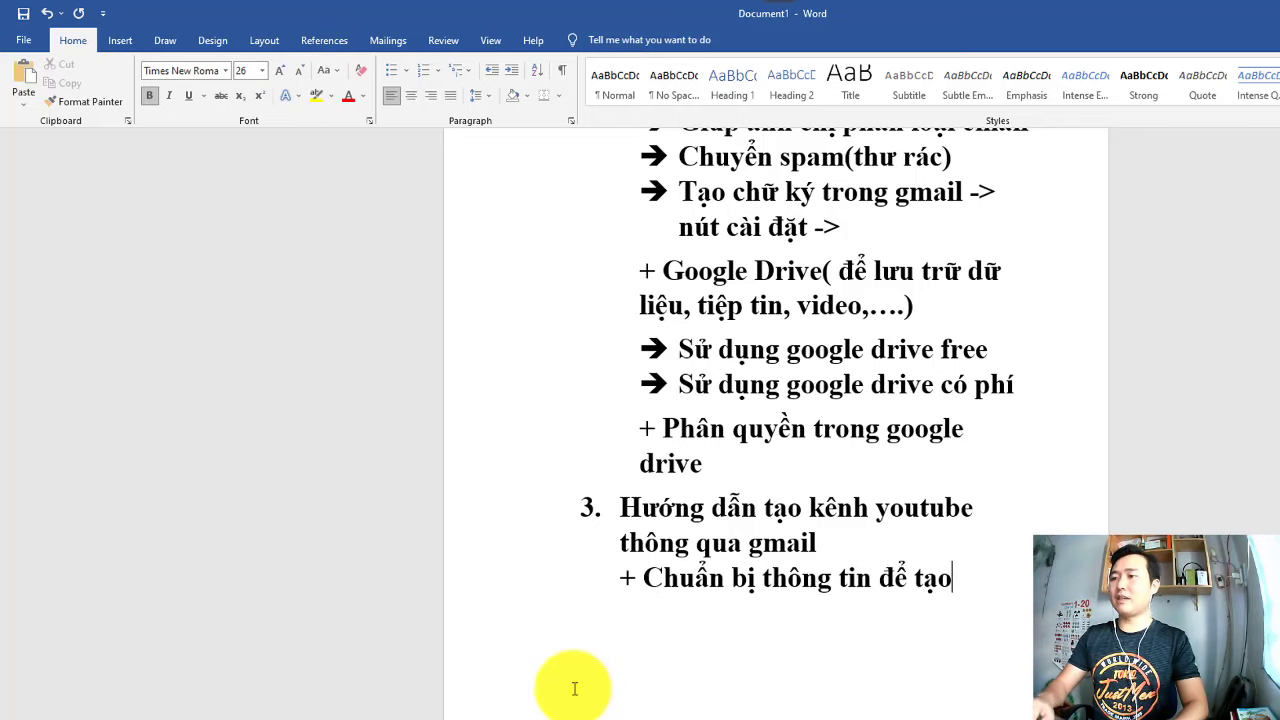
{"action": "type", "text": "kênh"}
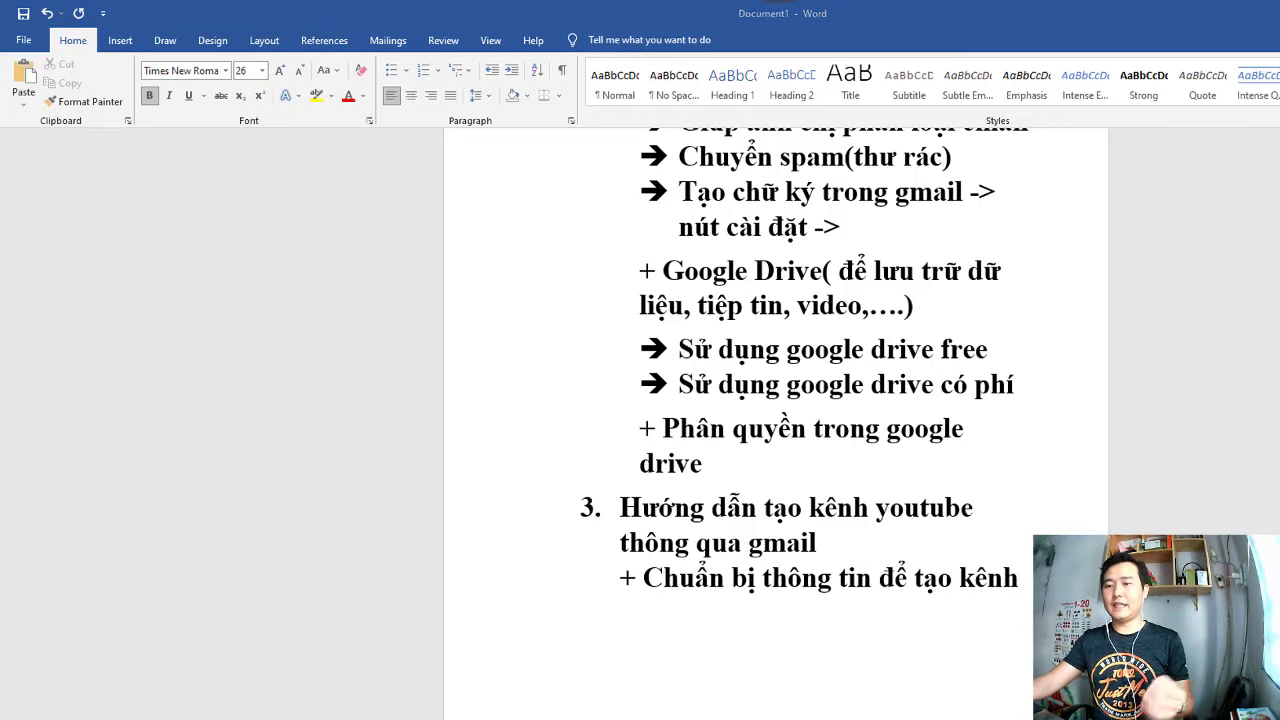
{"action": "key", "text": "alt+Tab"}
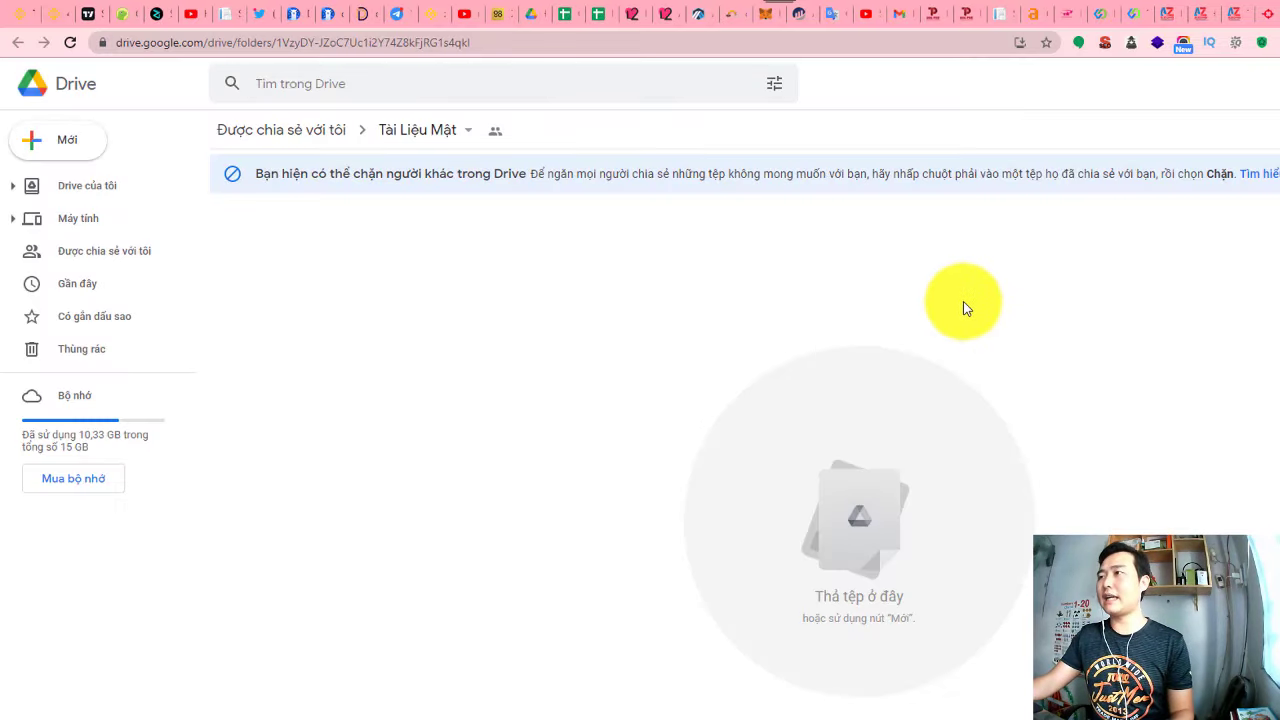
Load the youtube.com home page in a new tab.
{"action": "key", "text": "ctrl+t"}
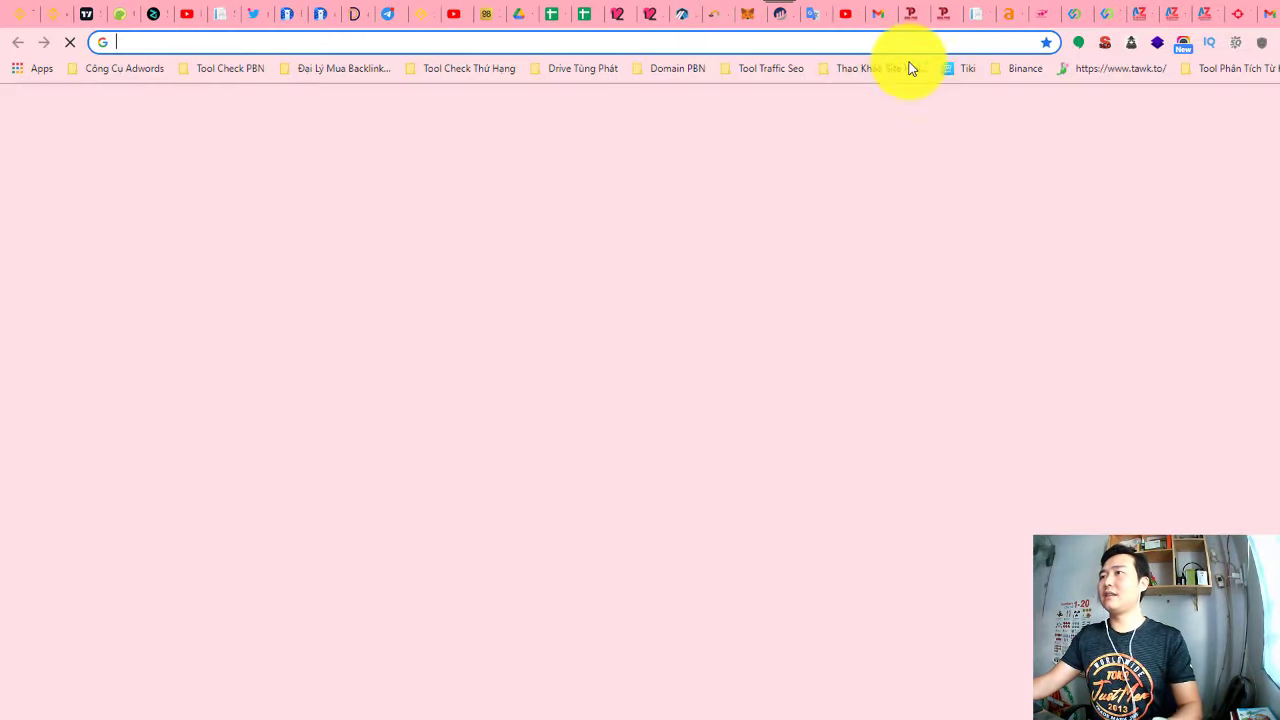
{"action": "left_click", "coordinate": [903, 46]}
{"action": "type", "text": "youtube.com"}
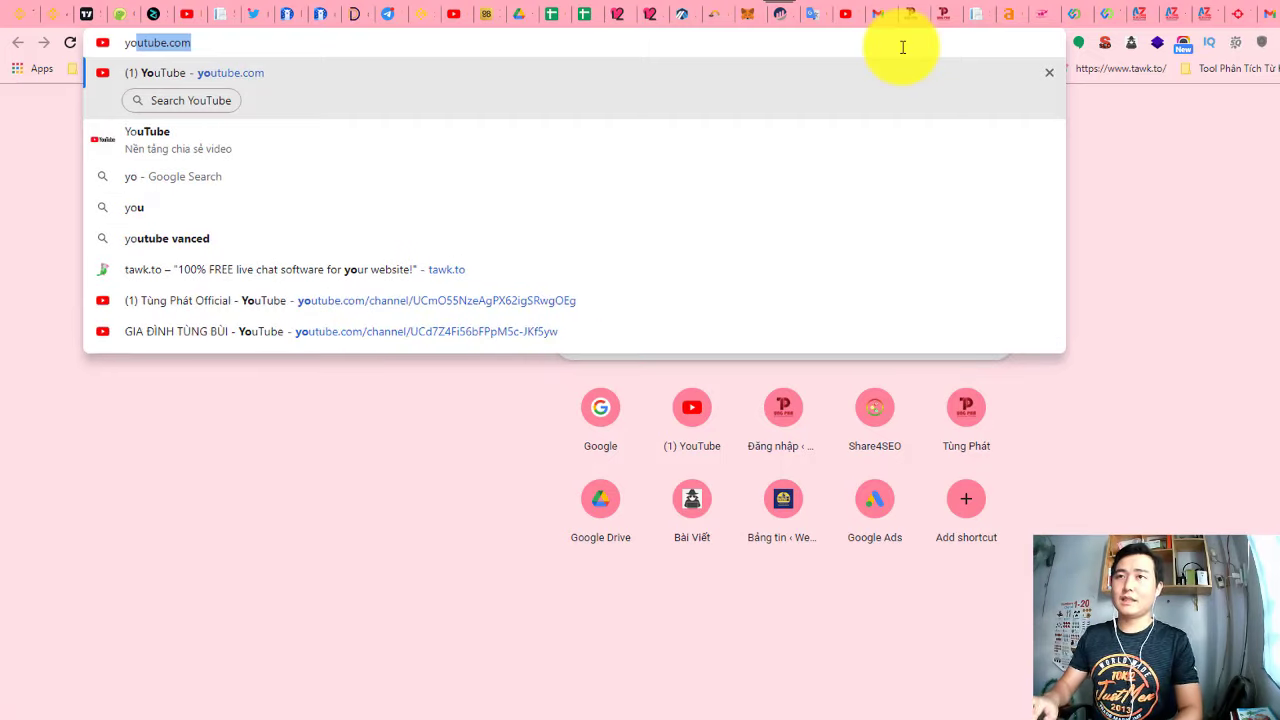
{"action": "key", "text": "Right"}
{"action": "key", "text": "Return"}
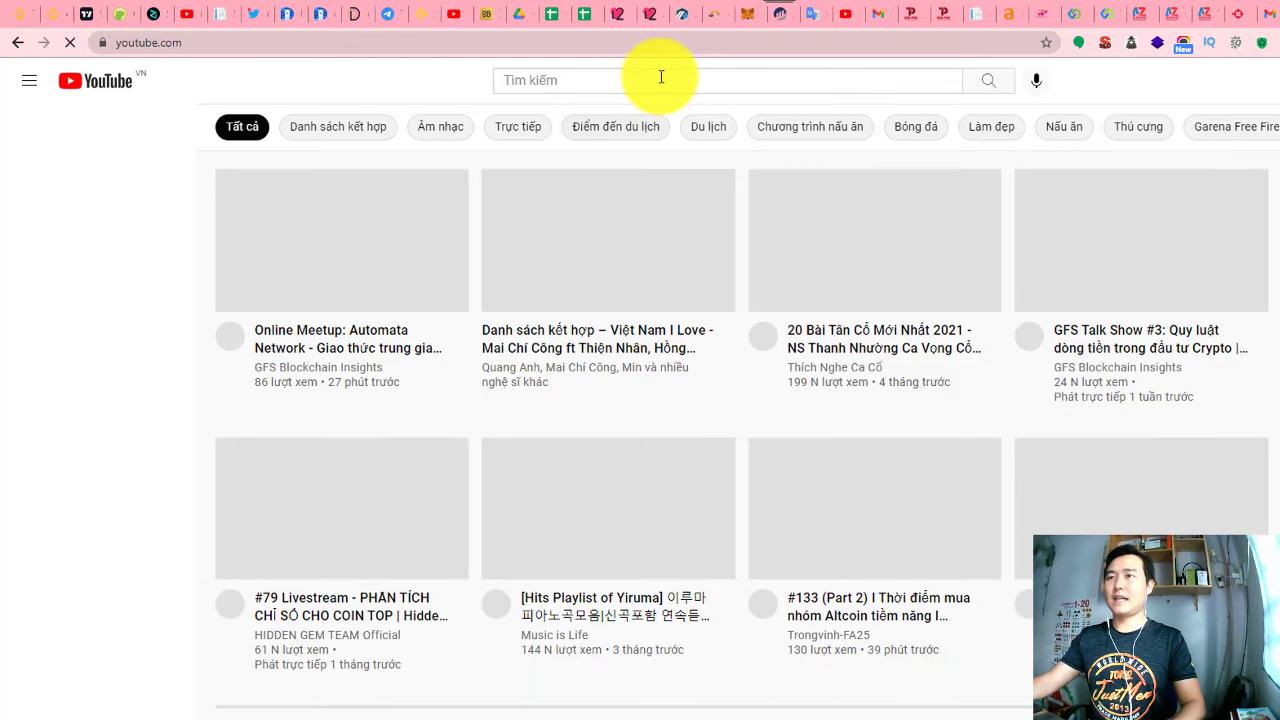
Search YouTube for the presenter's channel name using the suggested completion.
{"action": "left_click", "coordinate": [661, 77]}
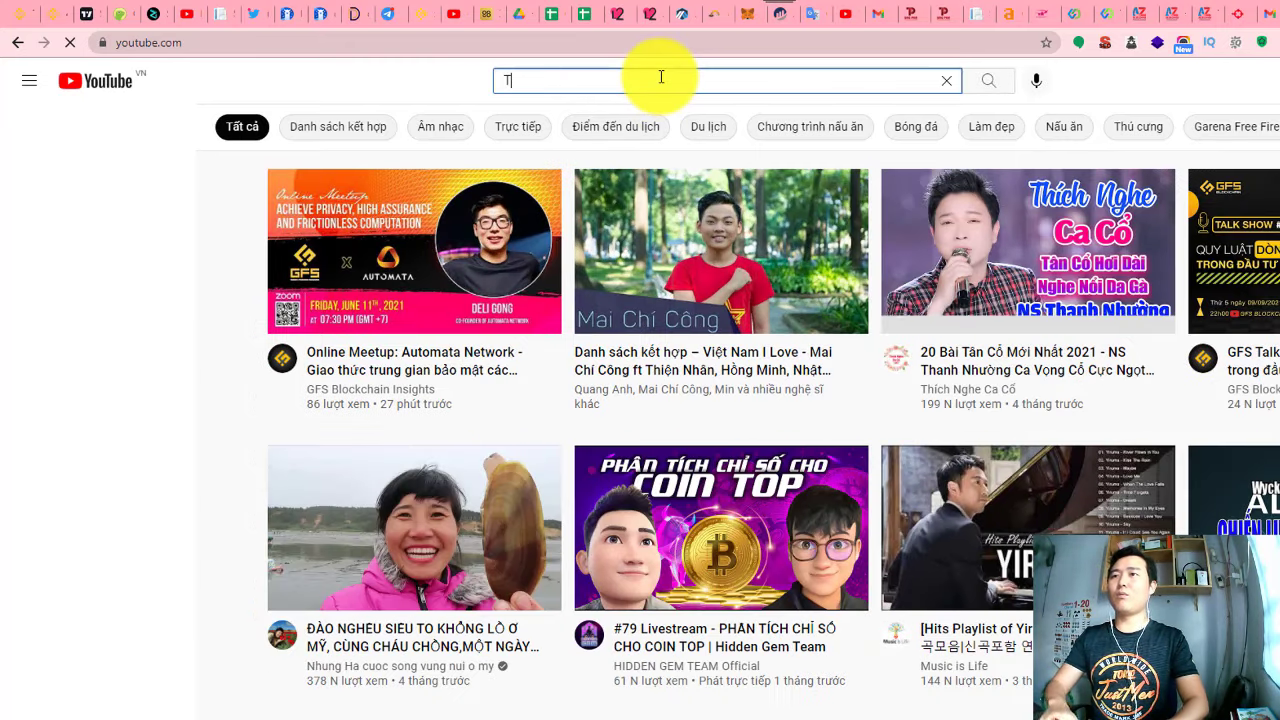
{"action": "type", "text": "Tùng Phát O"}
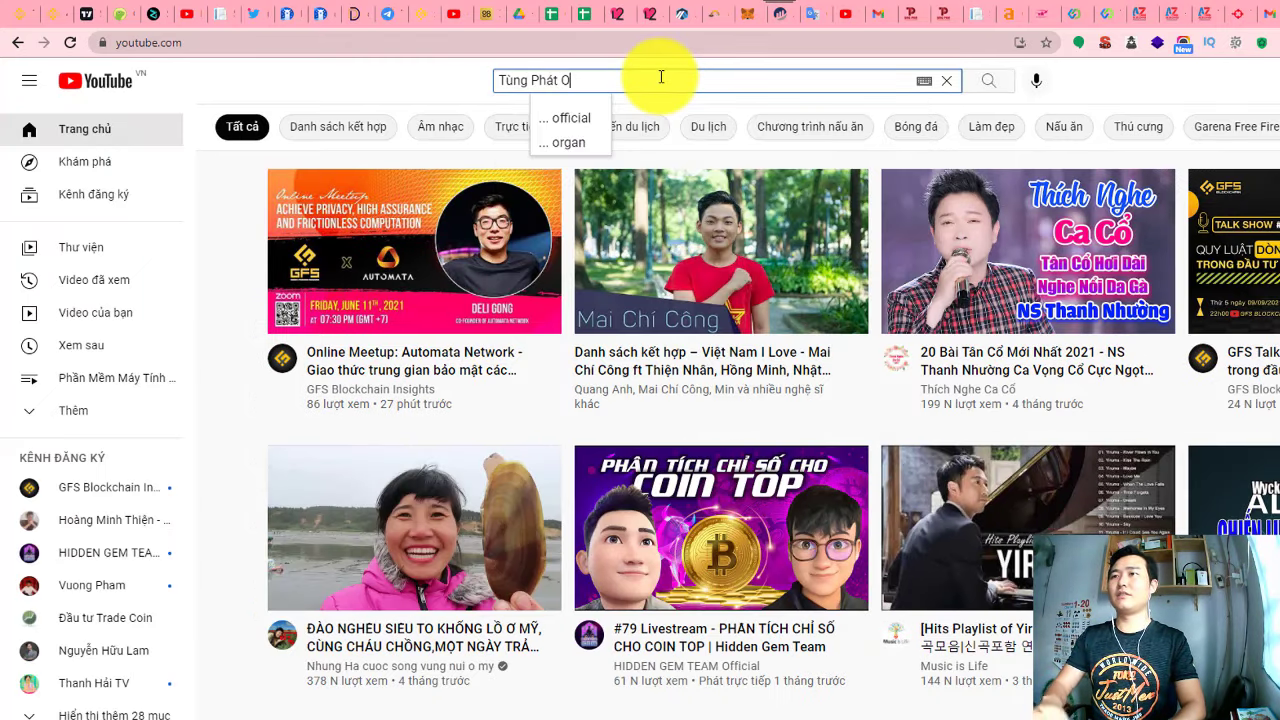
{"action": "key", "text": "Down"}
{"action": "key", "text": "Return"}
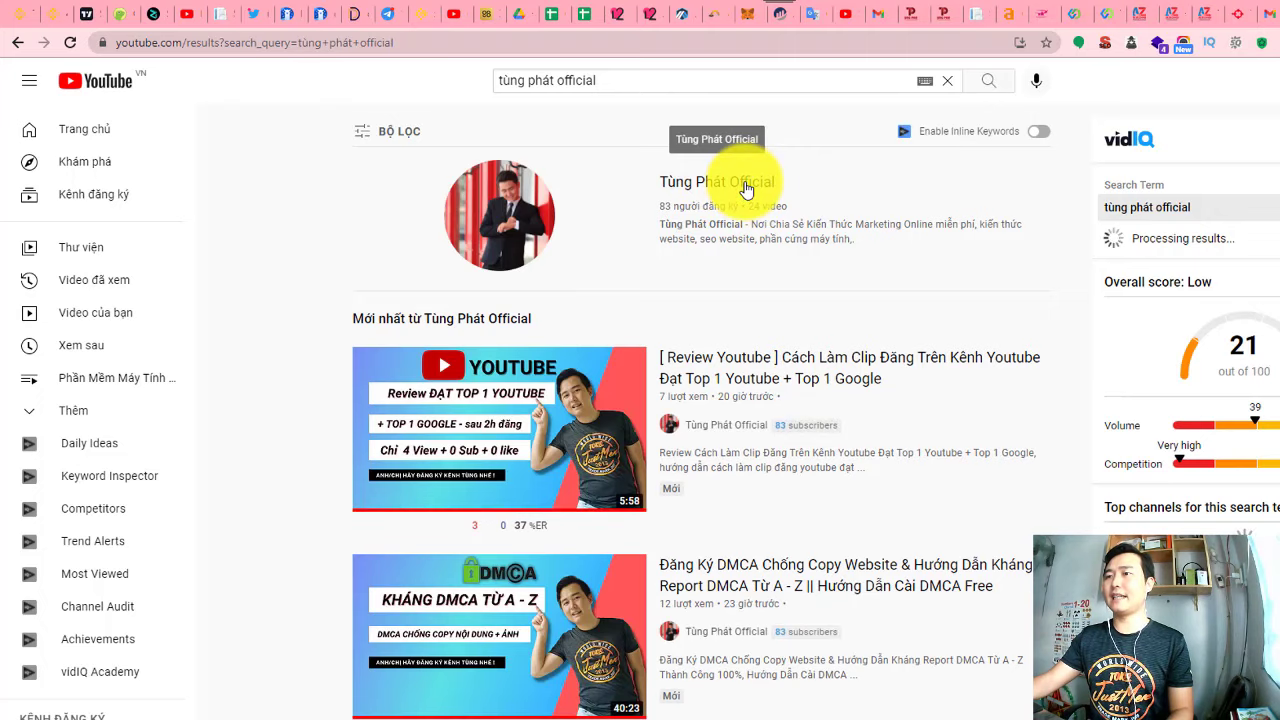
Open the presenter's channel from the results and pause its autoplaying trailer.
{"action": "left_click", "coordinate": [745, 188]}
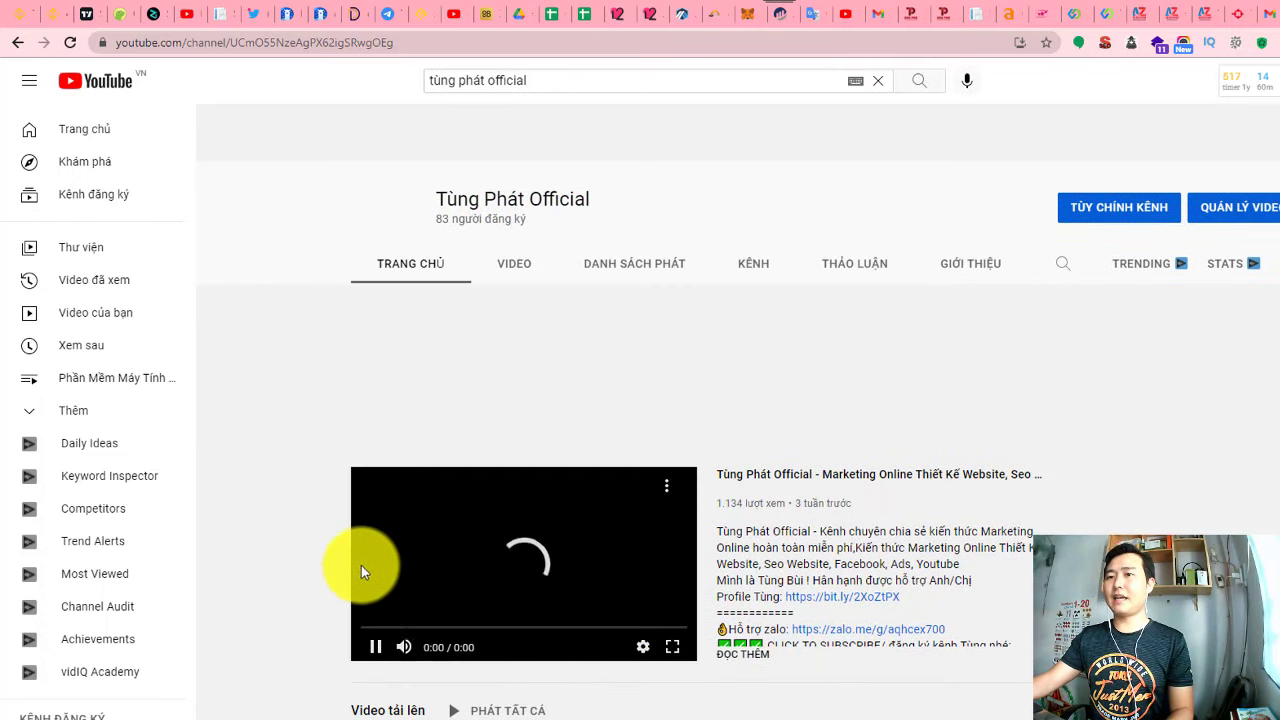
{"action": "left_click", "coordinate": [378, 653]}
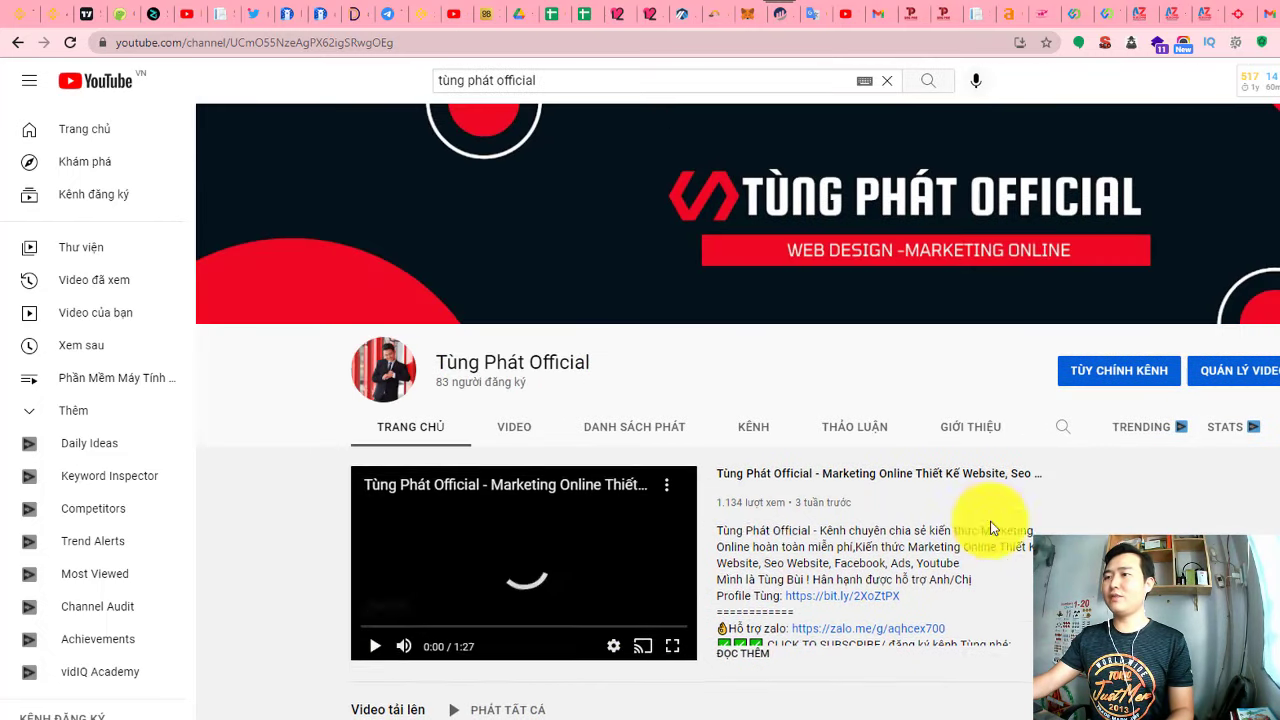
{"action": "scroll", "coordinate": [975, 535], "scroll_direction": "down", "scroll_amount": 6}
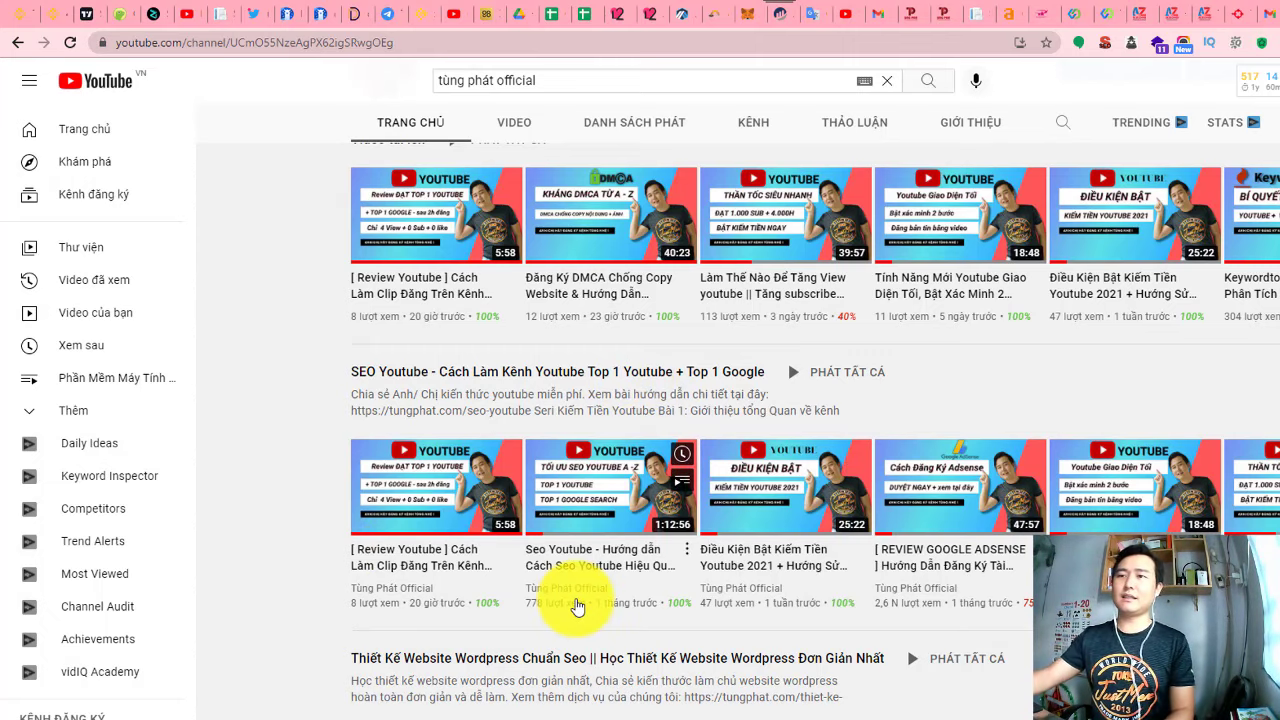
{"action": "scroll", "coordinate": [791, 566], "scroll_direction": "down", "scroll_amount": 2}
{"action": "scroll", "coordinate": [857, 634], "scroll_direction": "up", "scroll_amount": 5}
{"action": "scroll", "coordinate": [766, 543], "scroll_direction": "down", "scroll_amount": 4}
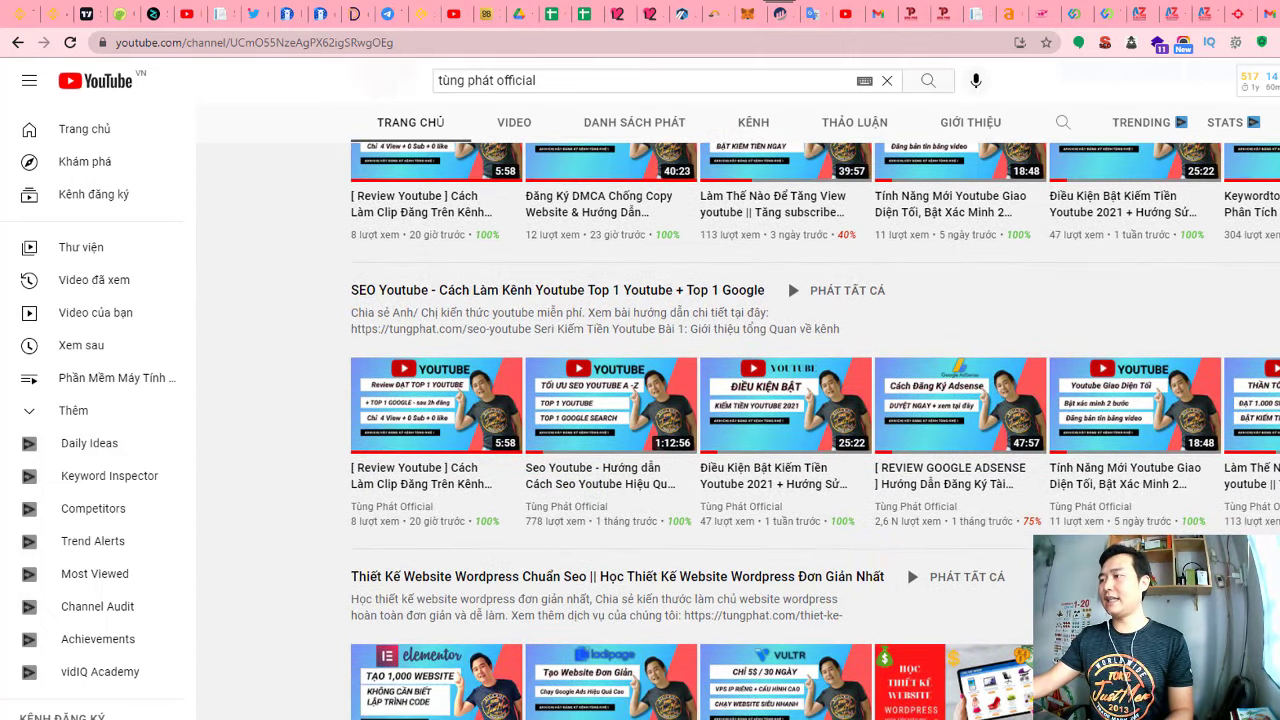
Browse the SEO Youtube playlist row, then return to the top of the channel page.
{"action": "left_click", "coordinate": [1265, 405]}
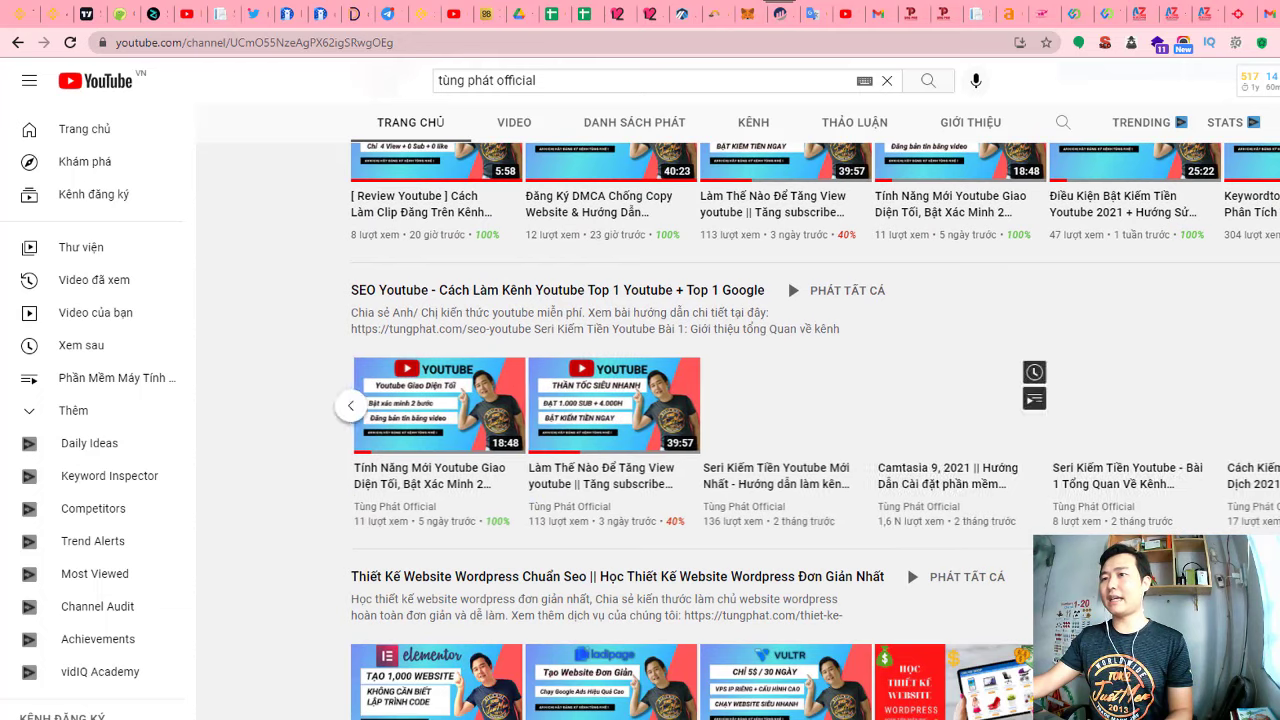
{"action": "left_click", "coordinate": [360, 415]}
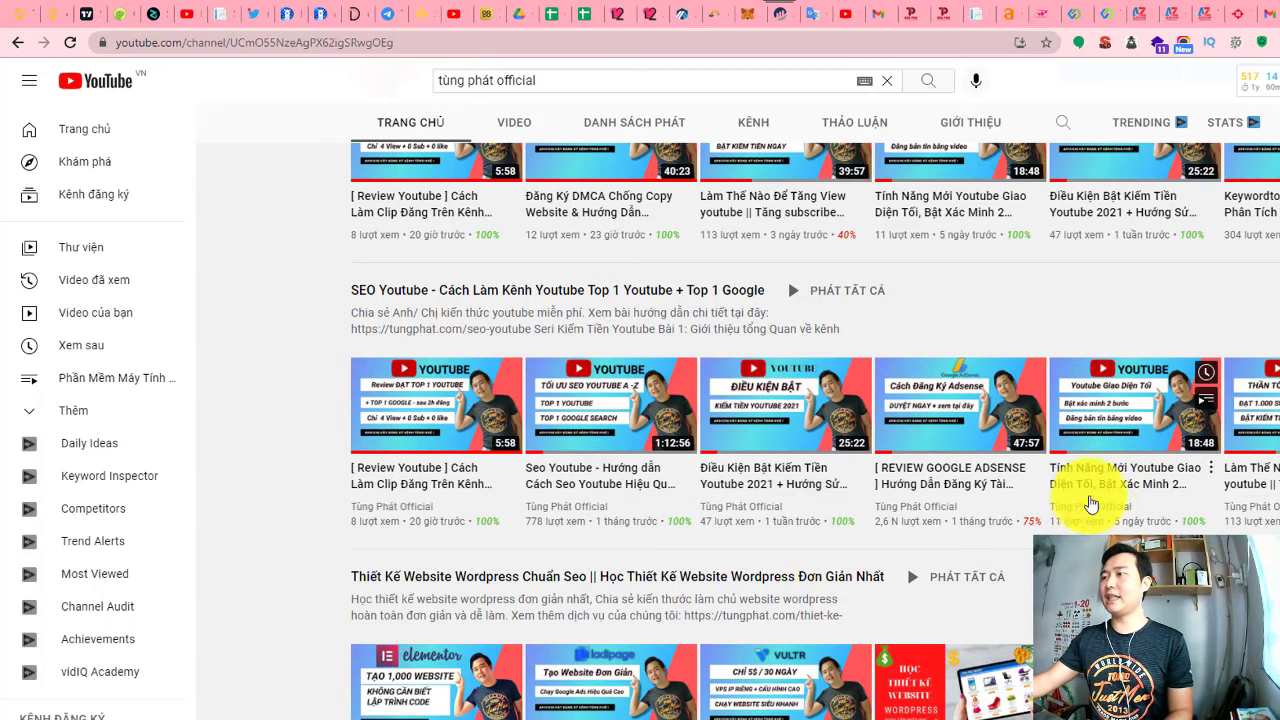
{"action": "scroll", "coordinate": [1234, 386], "scroll_direction": "up", "scroll_amount": 5}
{"action": "scroll", "coordinate": [1234, 386], "scroll_direction": "up", "scroll_amount": 3}
{"action": "scroll", "coordinate": [1234, 386], "scroll_direction": "up", "scroll_amount": 1}
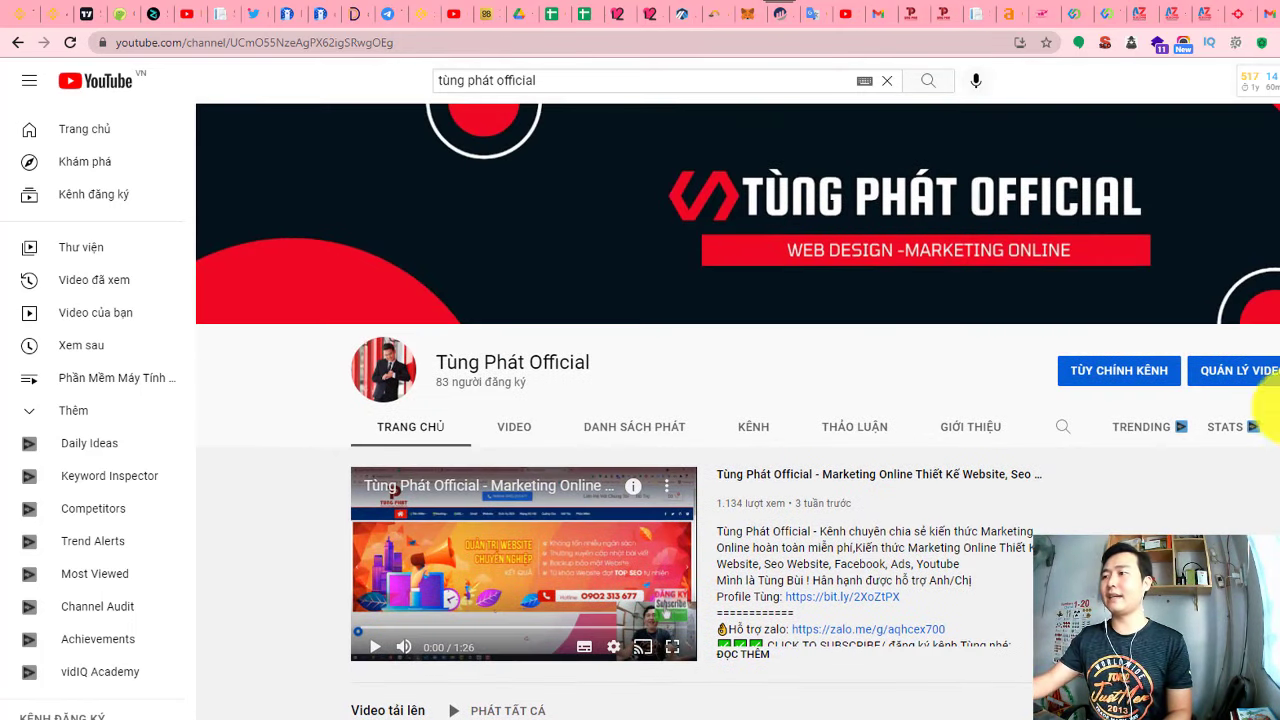
{"action": "scroll", "coordinate": [1234, 386], "scroll_direction": "down", "scroll_amount": 2}
Add the line '+ Tạo kênh thông qua gmail mà mình đã ký' under item 3.
{"action": "key", "text": "alt+Tab"}
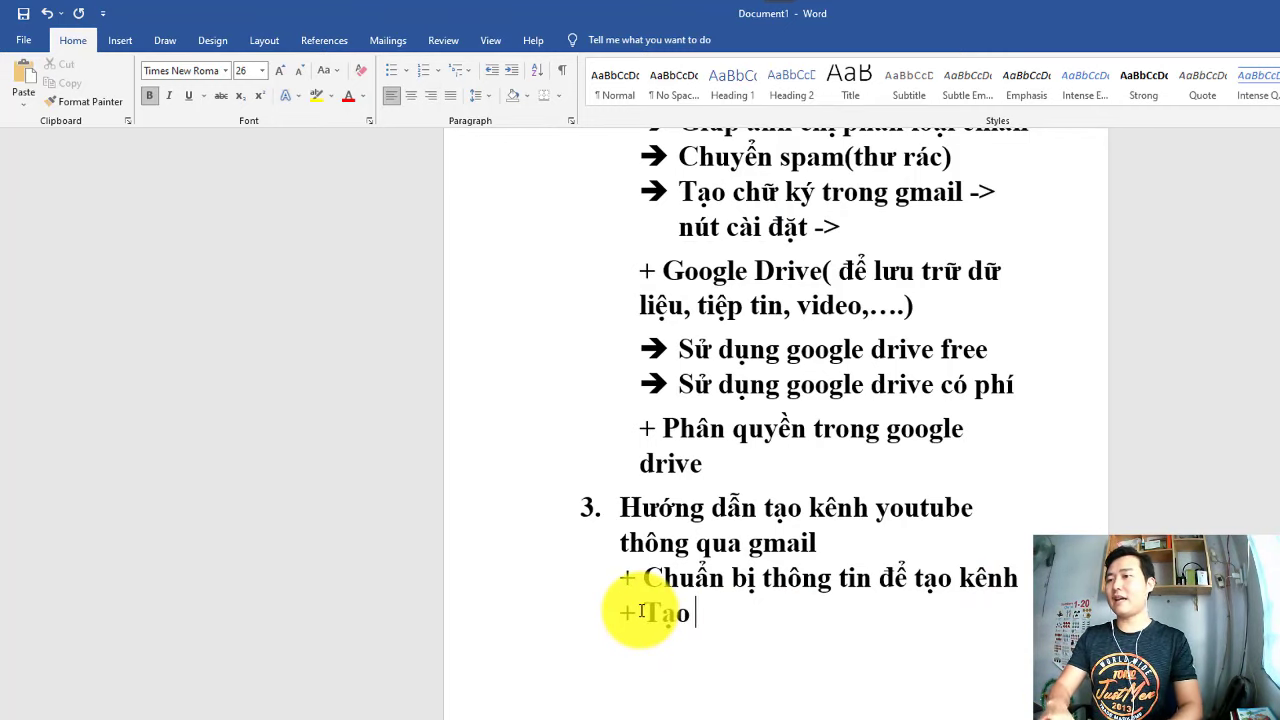
{"action": "type", "text": "ke"}
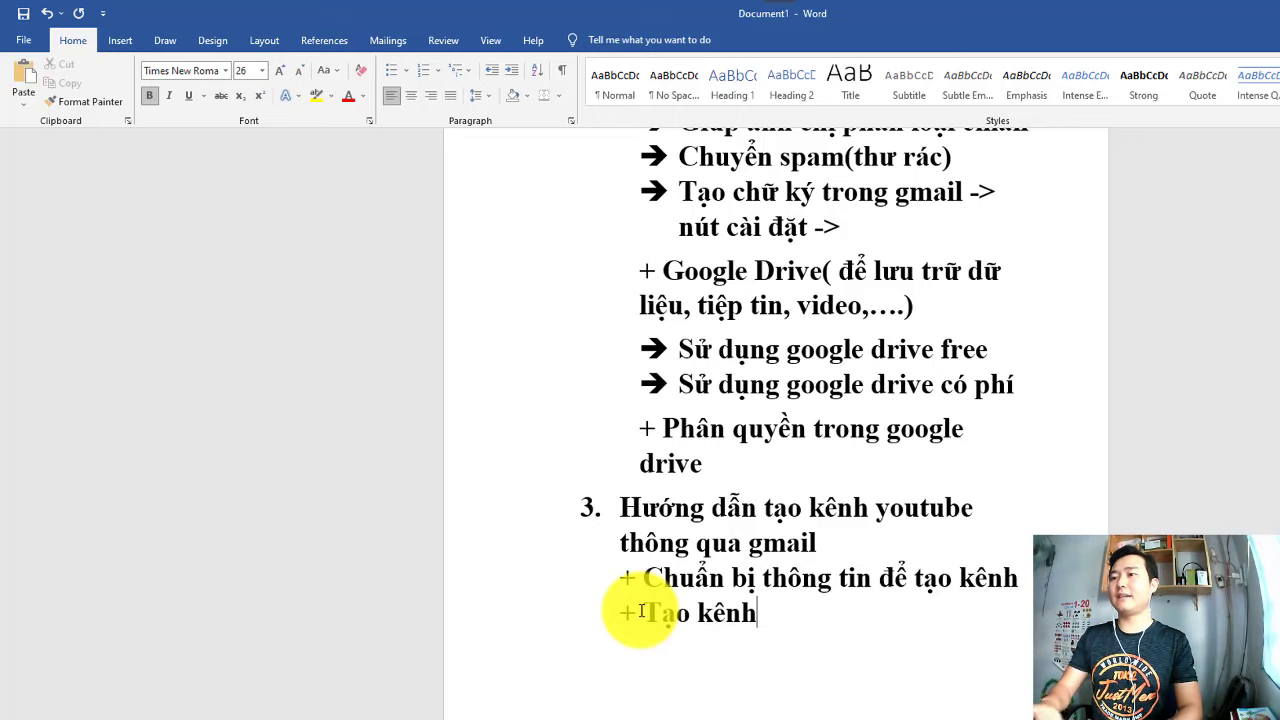
{"action": "left_click", "coordinate": [773, 611]}
{"action": "type", "text": "thông q"}
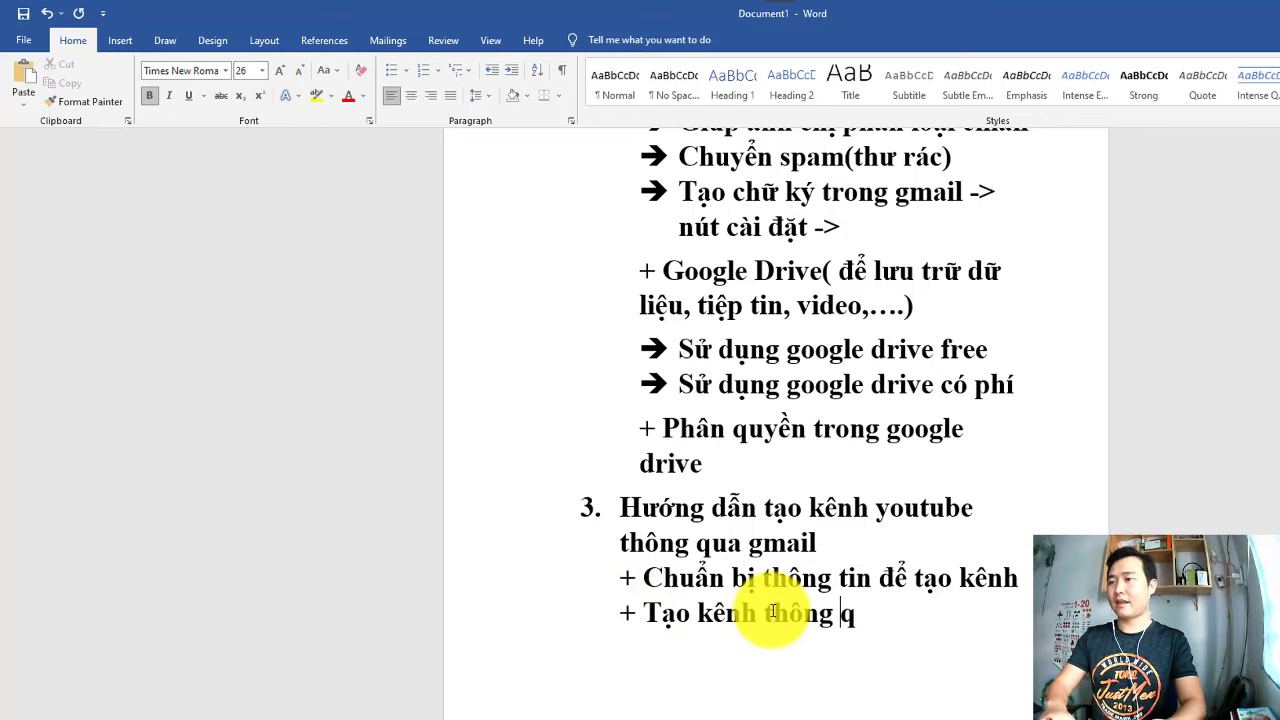
{"action": "type", "text": "ua gmail mà"}
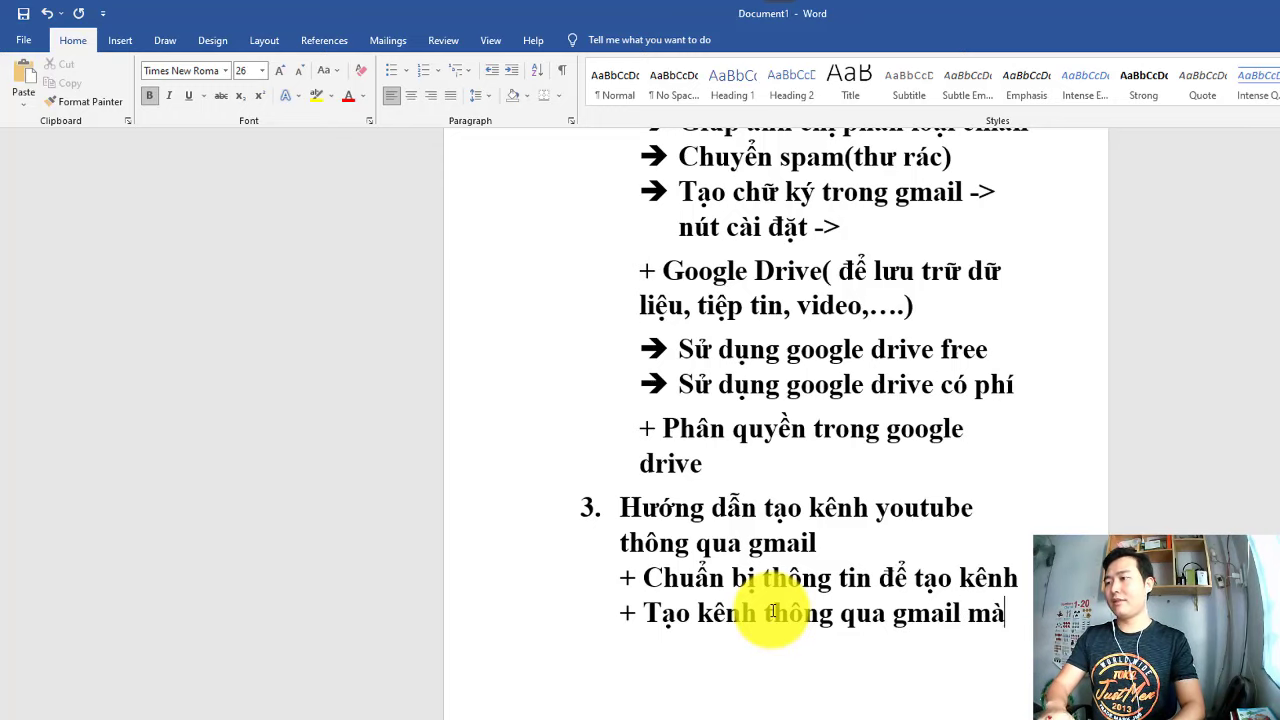
{"action": "type", "text": " mình"}
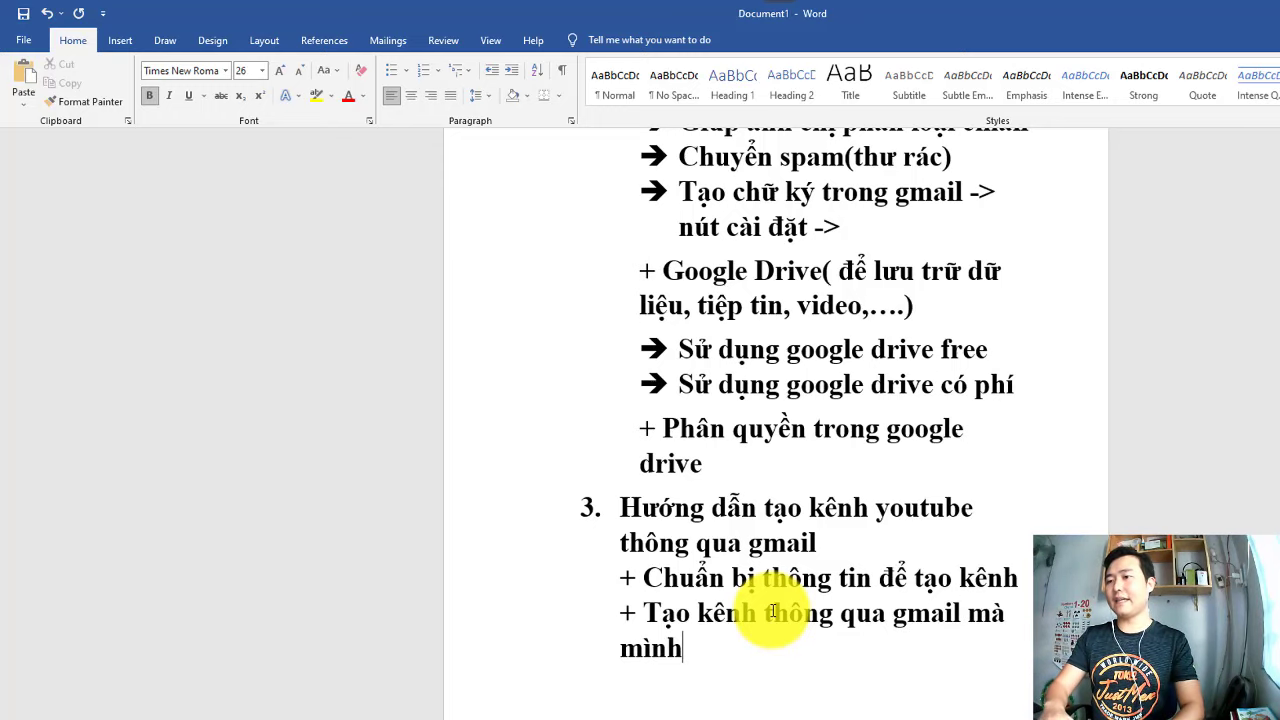
{"action": "type", "text": " đã ky"}
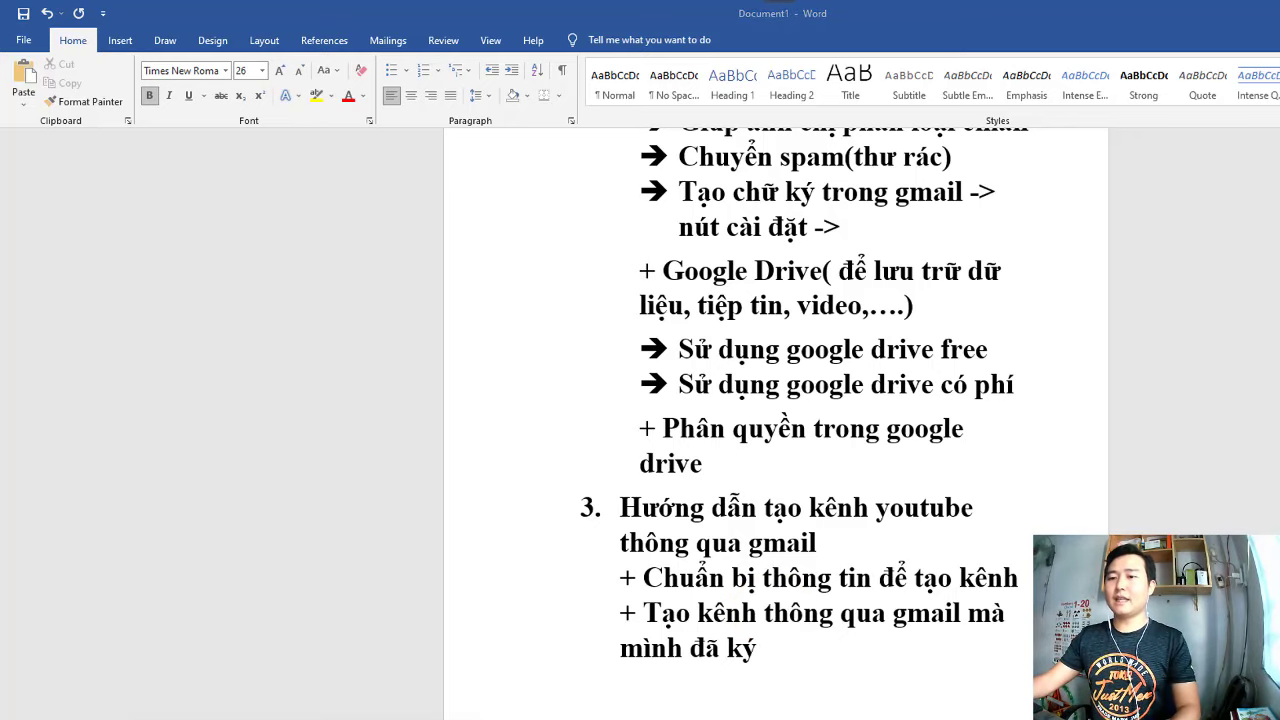
{"action": "key", "text": "alt+Tab"}
Open a new Incognito tab beside the Gmail and Drive tabs and load youtube.com.
{"action": "left_click", "coordinate": [766, 17]}
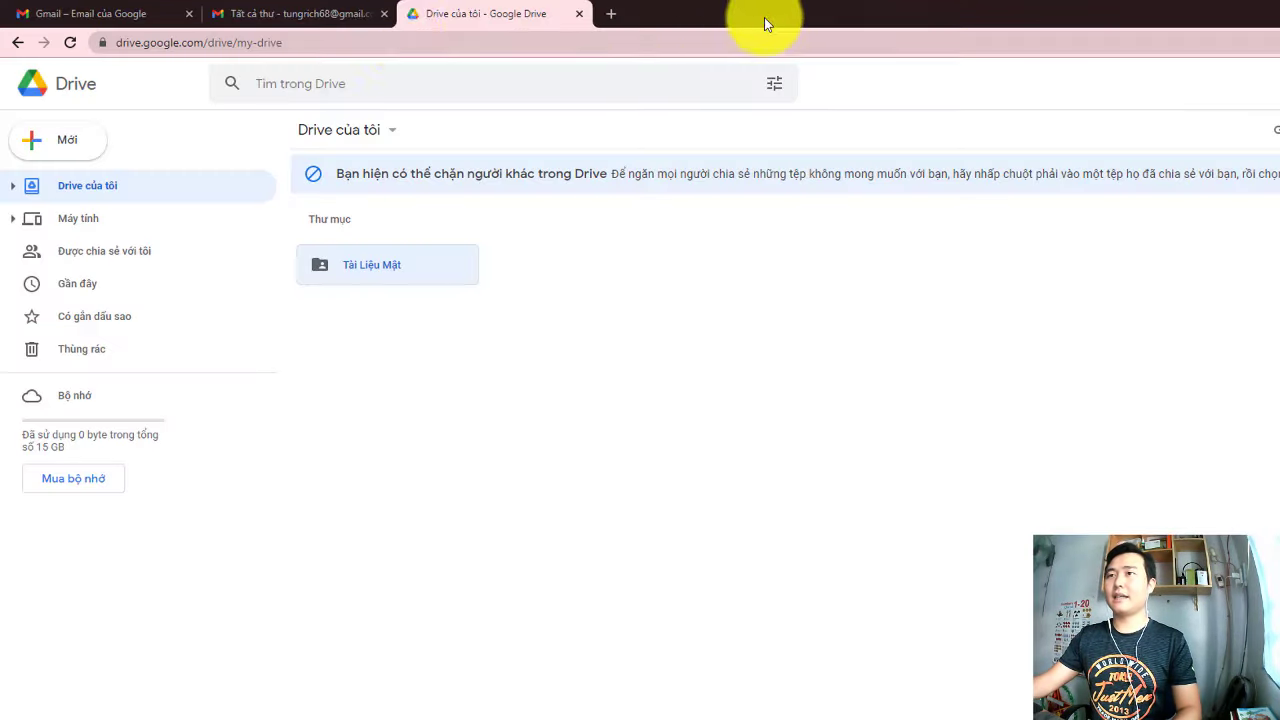
{"action": "left_click", "coordinate": [298, 16]}
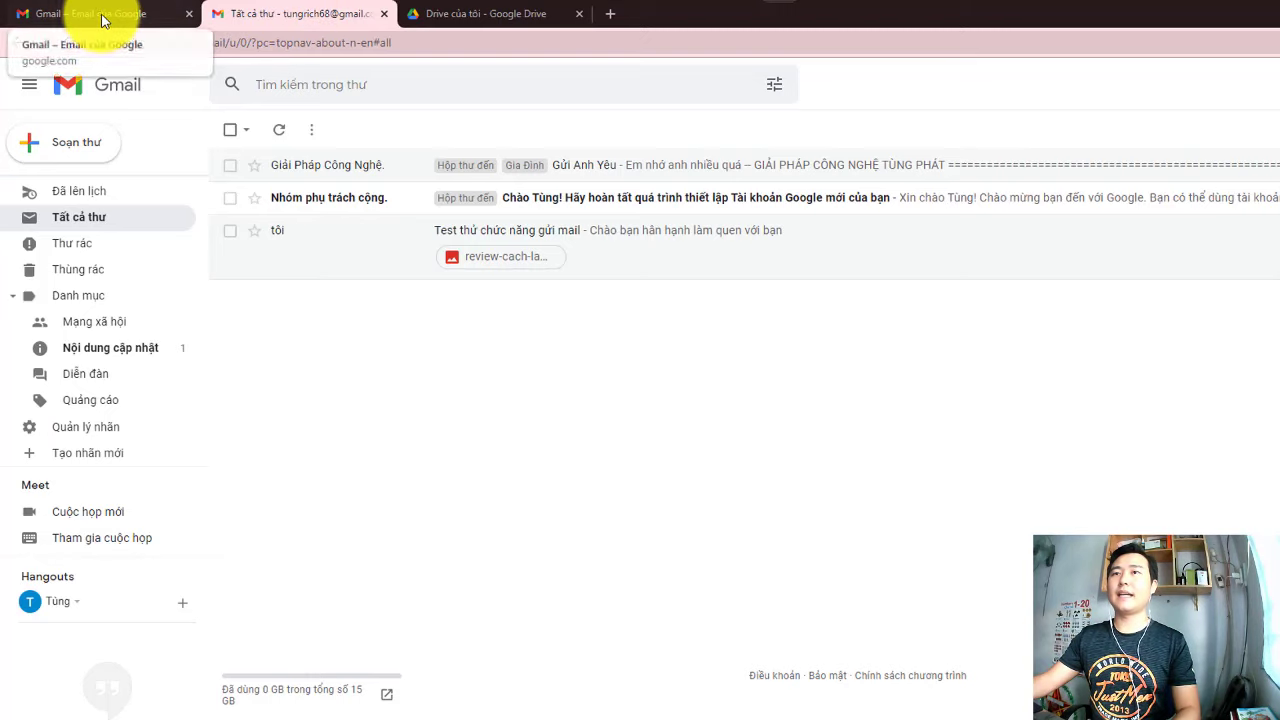
{"action": "left_click", "coordinate": [471, 14]}
{"action": "left_click", "coordinate": [611, 15]}
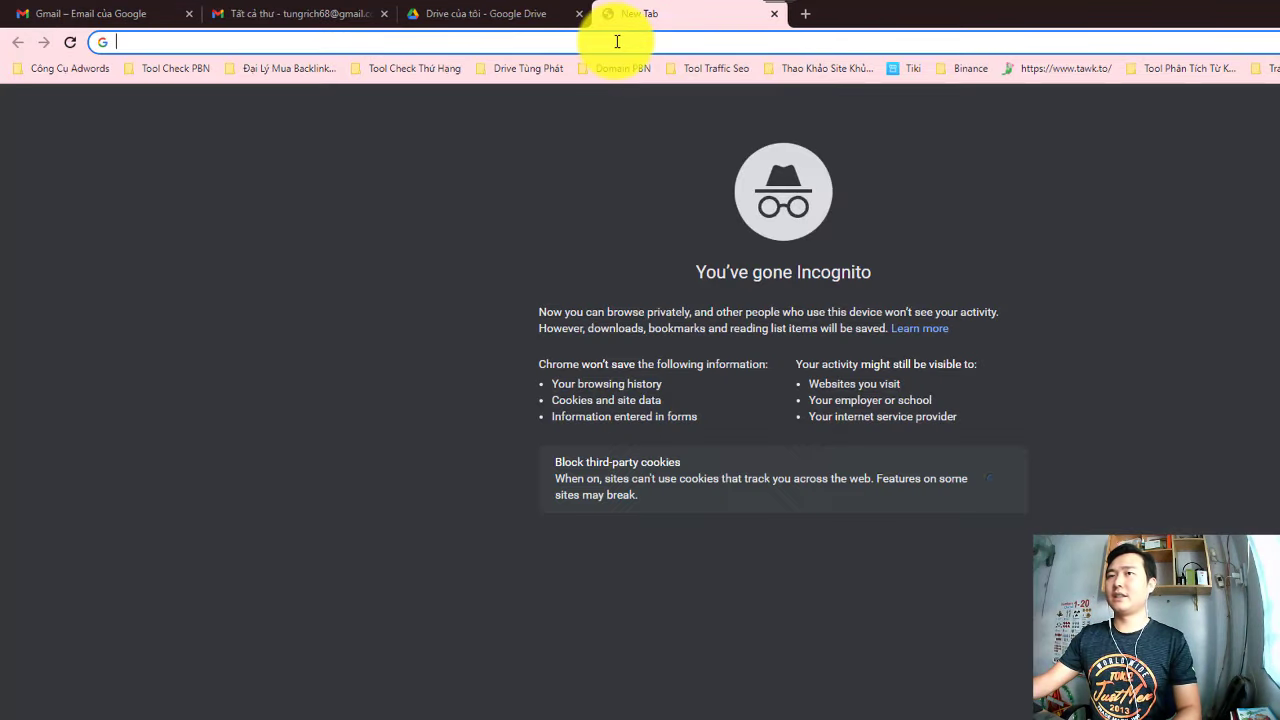
{"action": "type", "text": "youtube.com"}
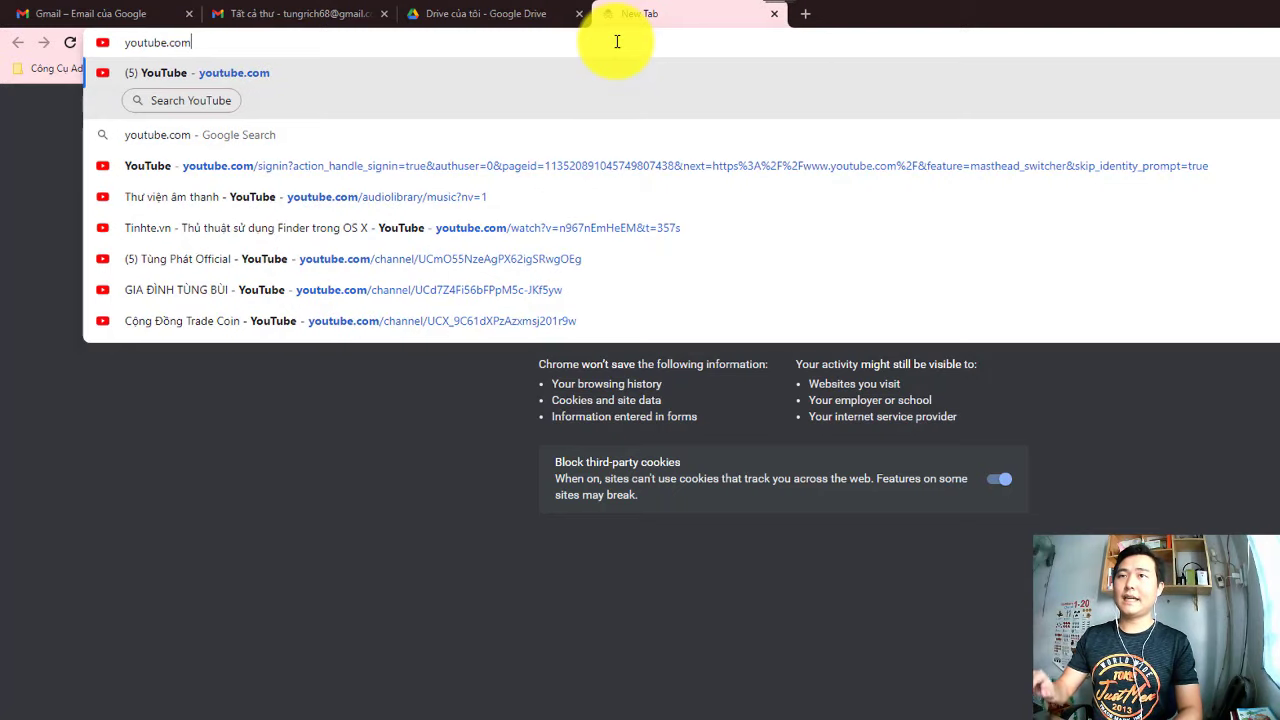
{"action": "key", "text": "Return"}
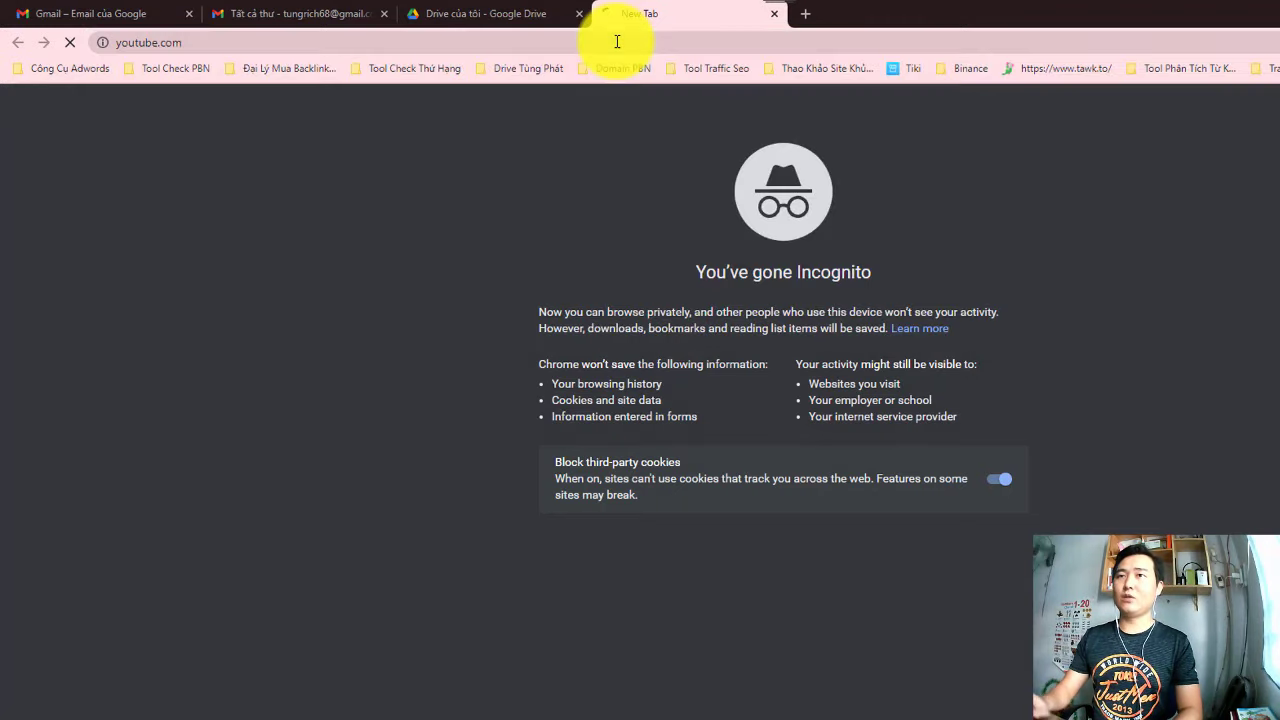